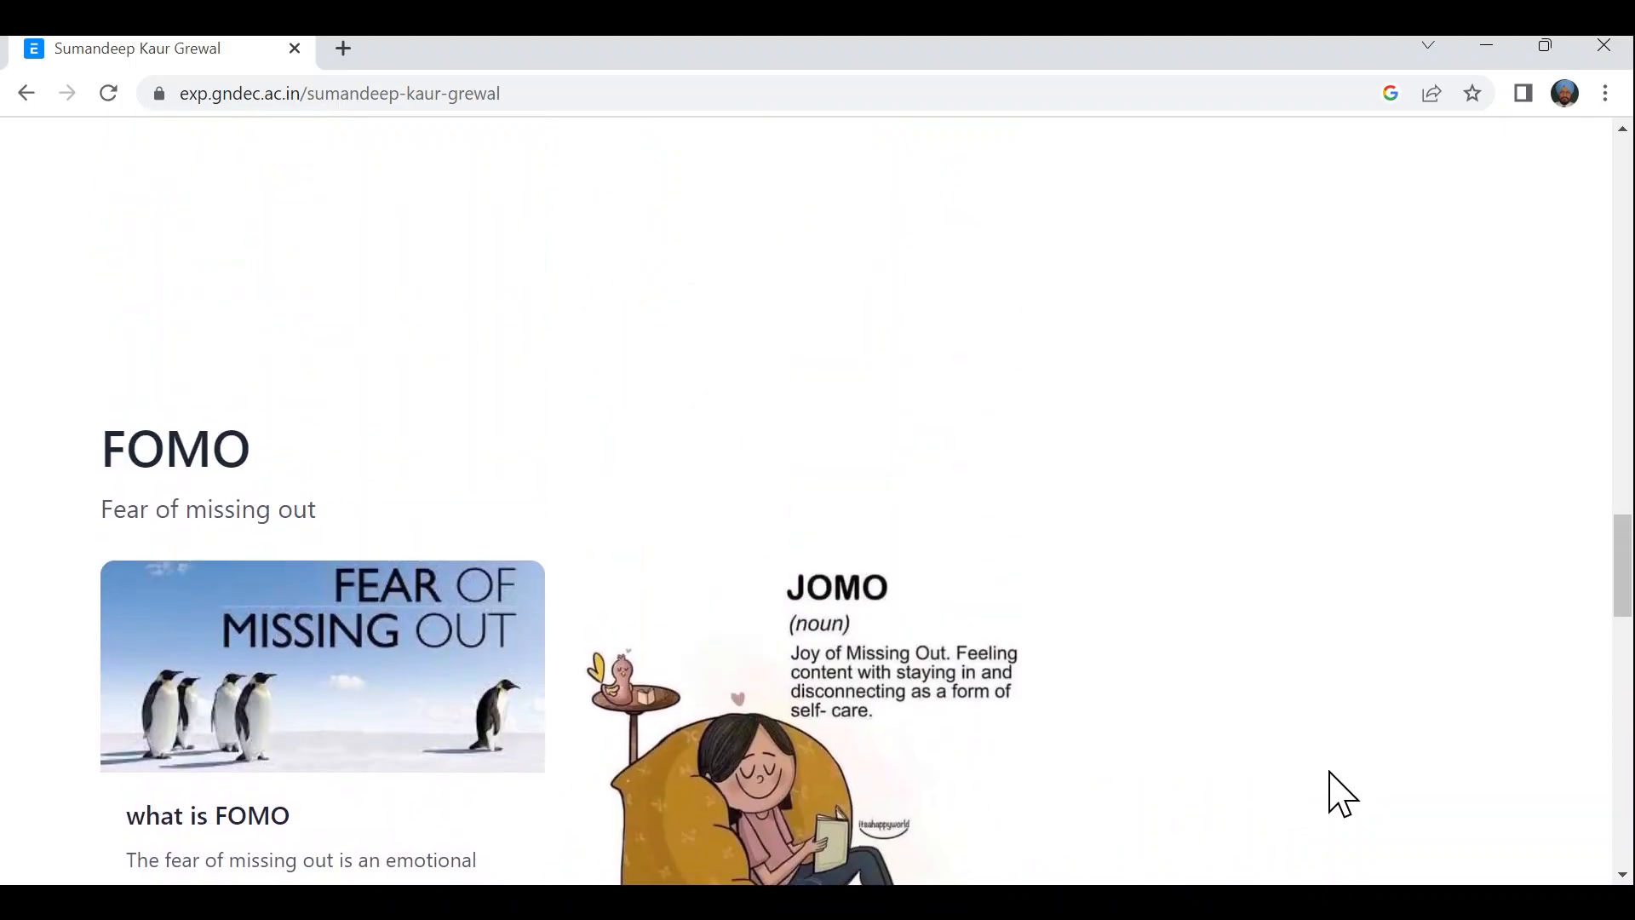
scroll(1339, 794, "up", 15)
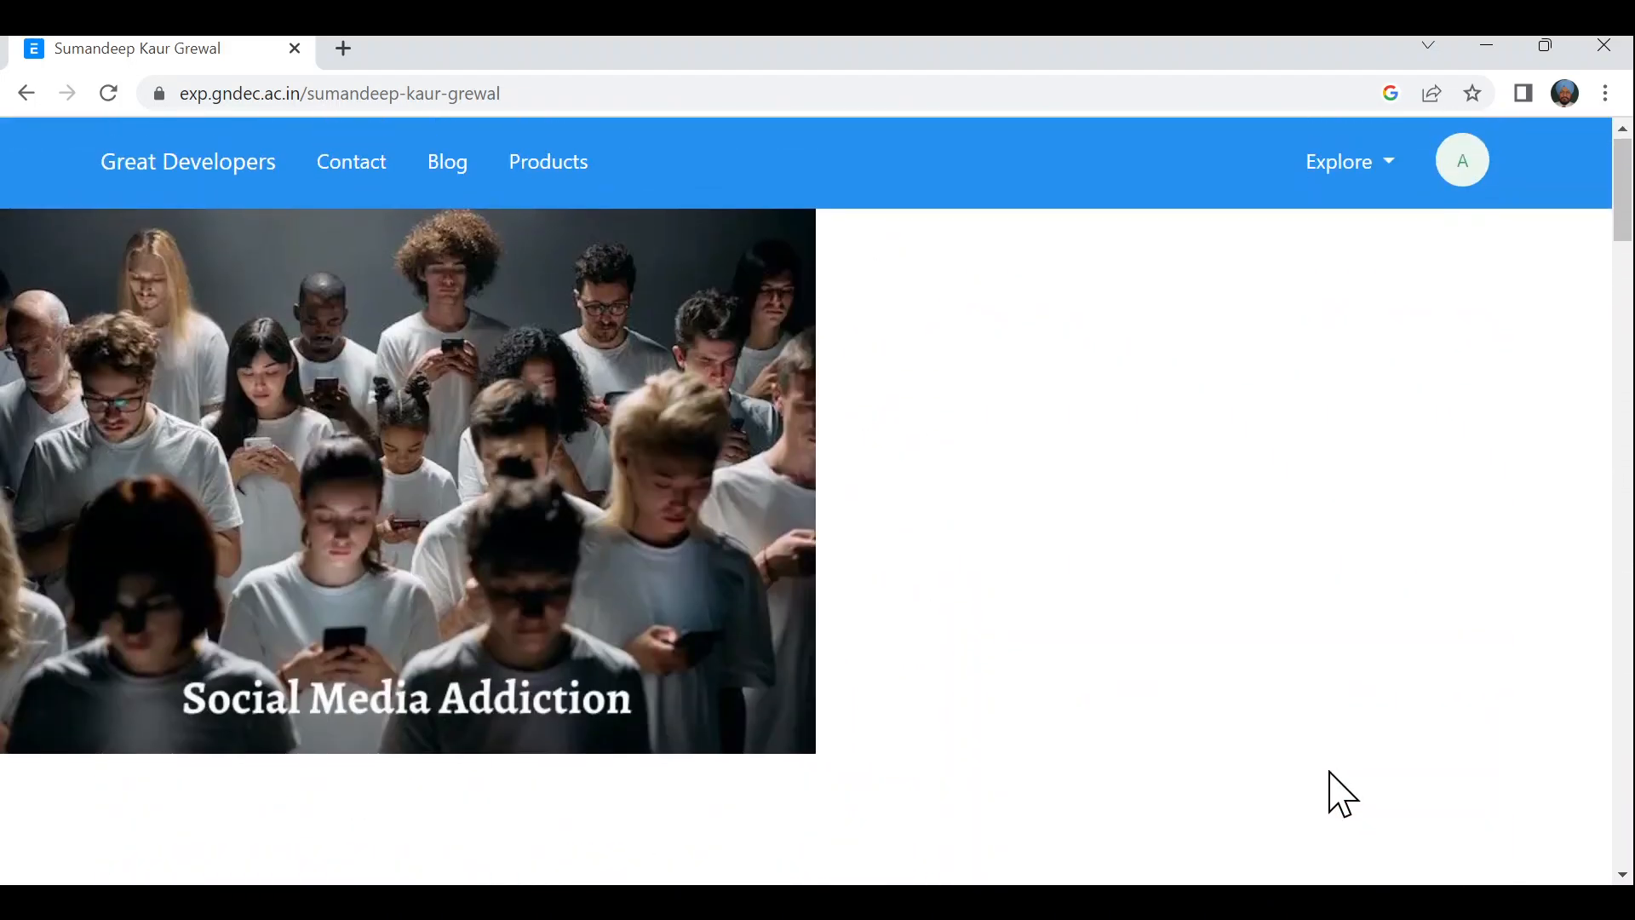
- Leave the Social Media Addiction page and return to the Web Page list
scroll(1333, 775, "down", 7)
scroll(1341, 795, "down", 6)
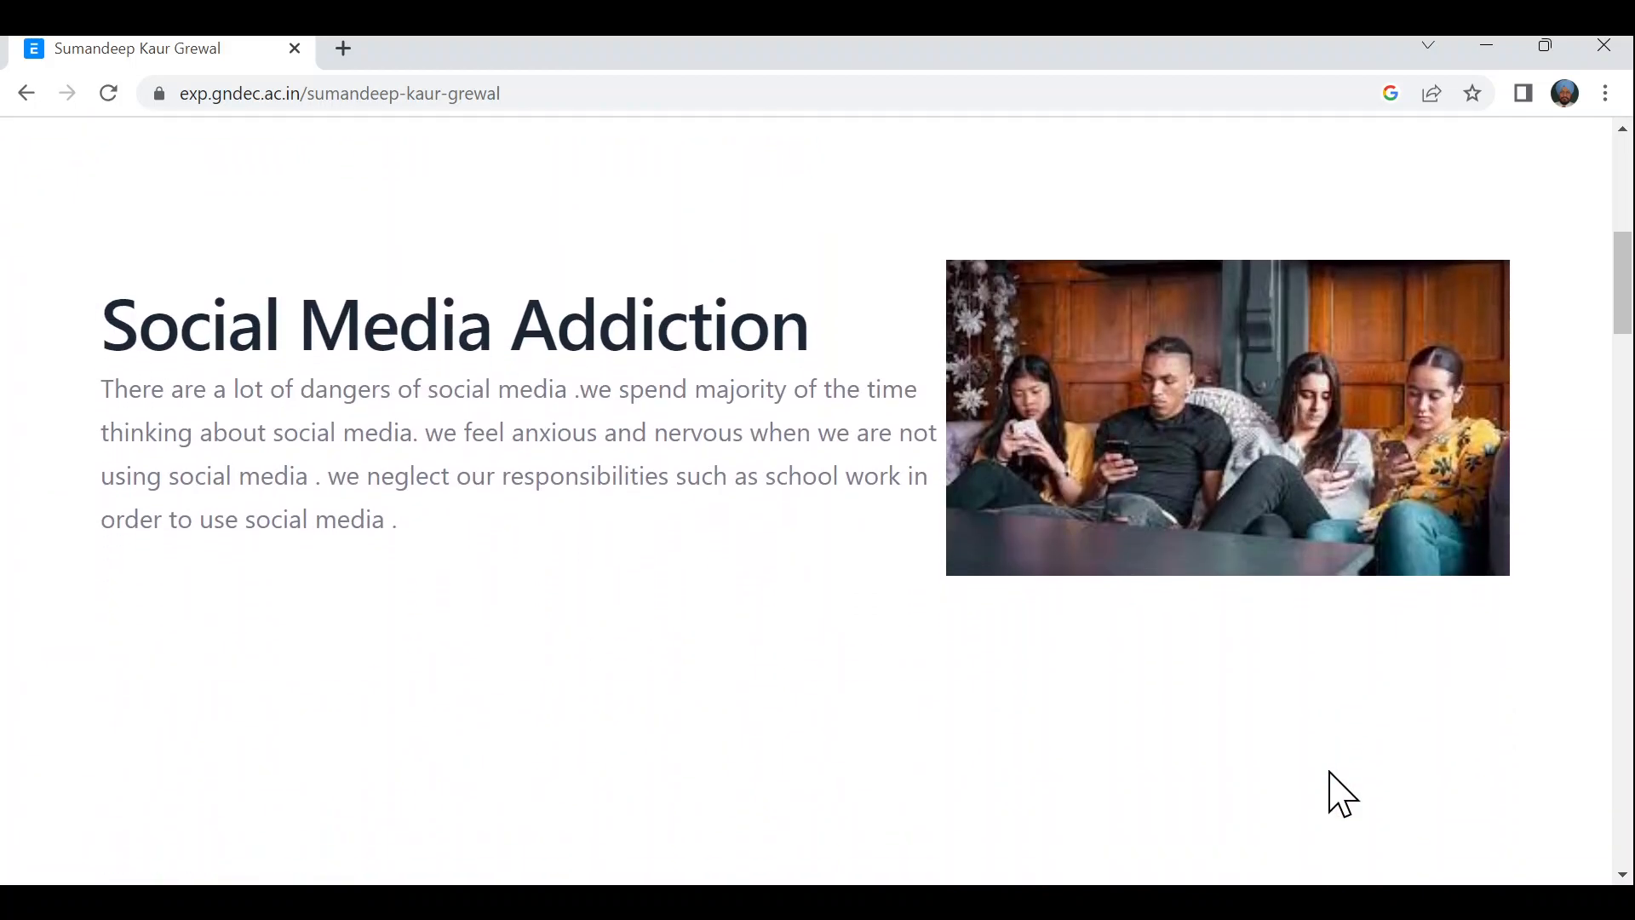
scroll(1343, 795, "down", 5)
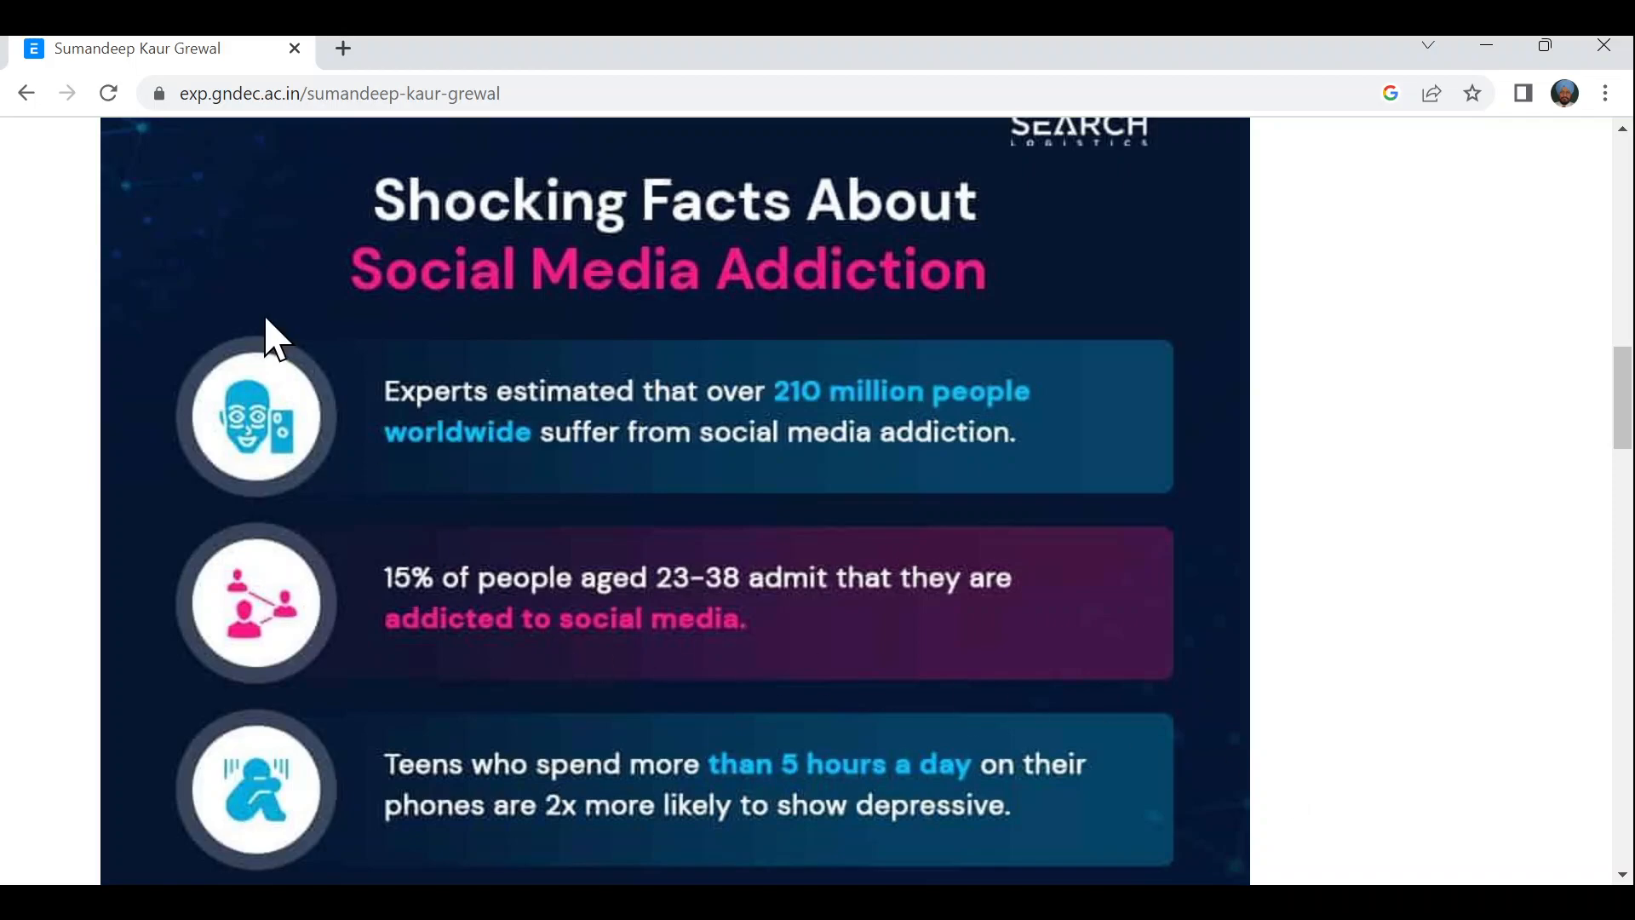
left_click(26, 98)
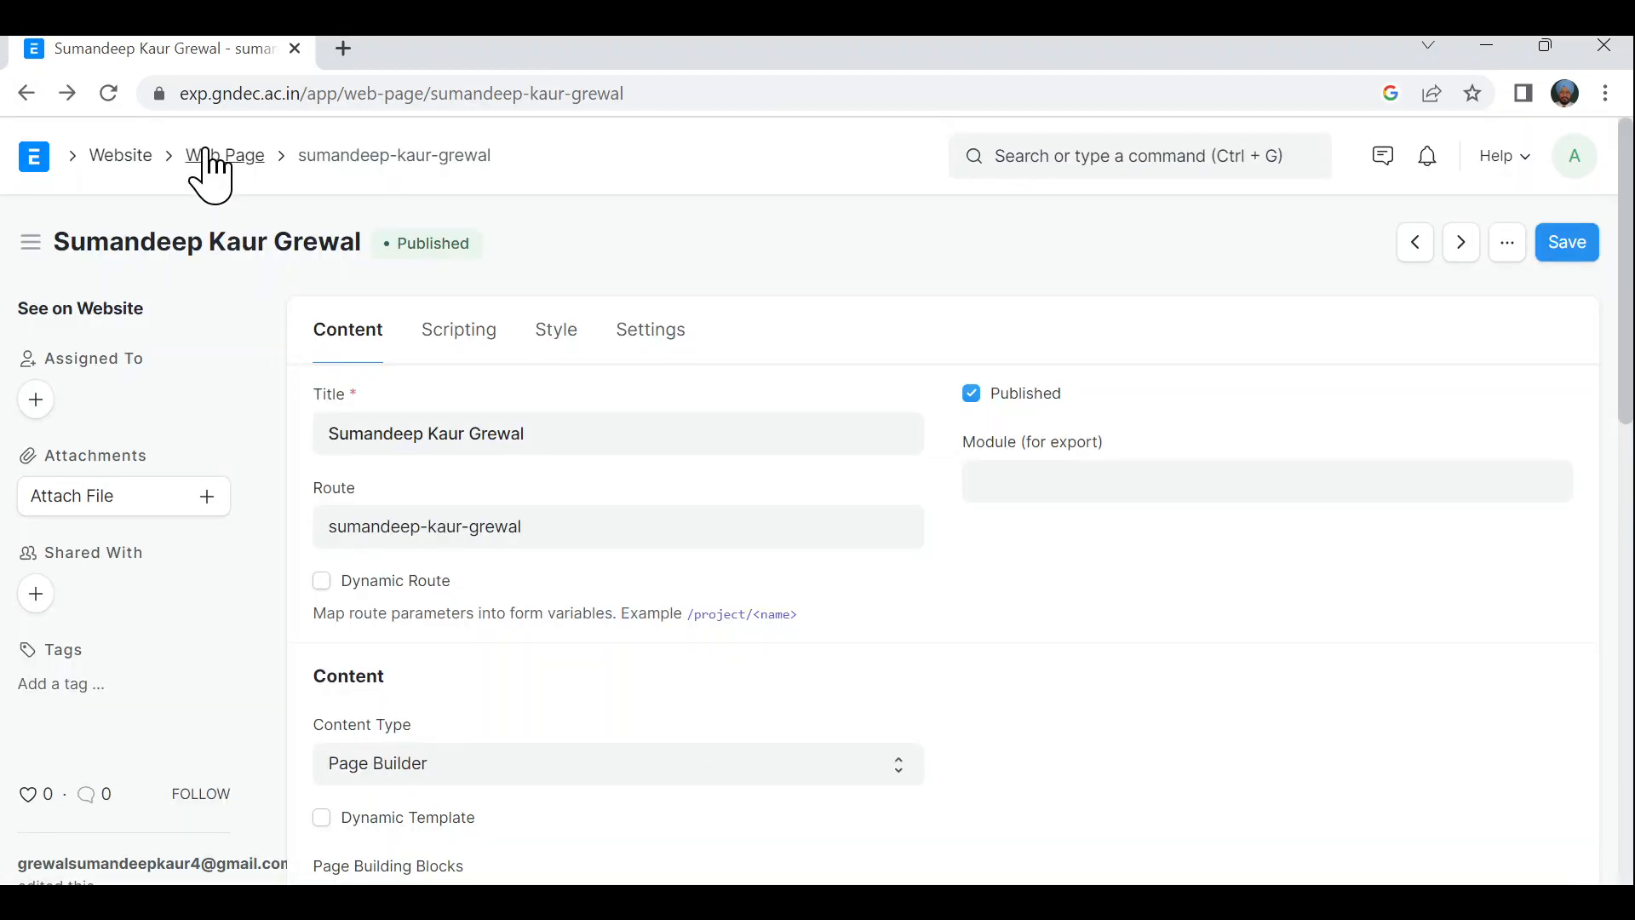
left_click(208, 156)
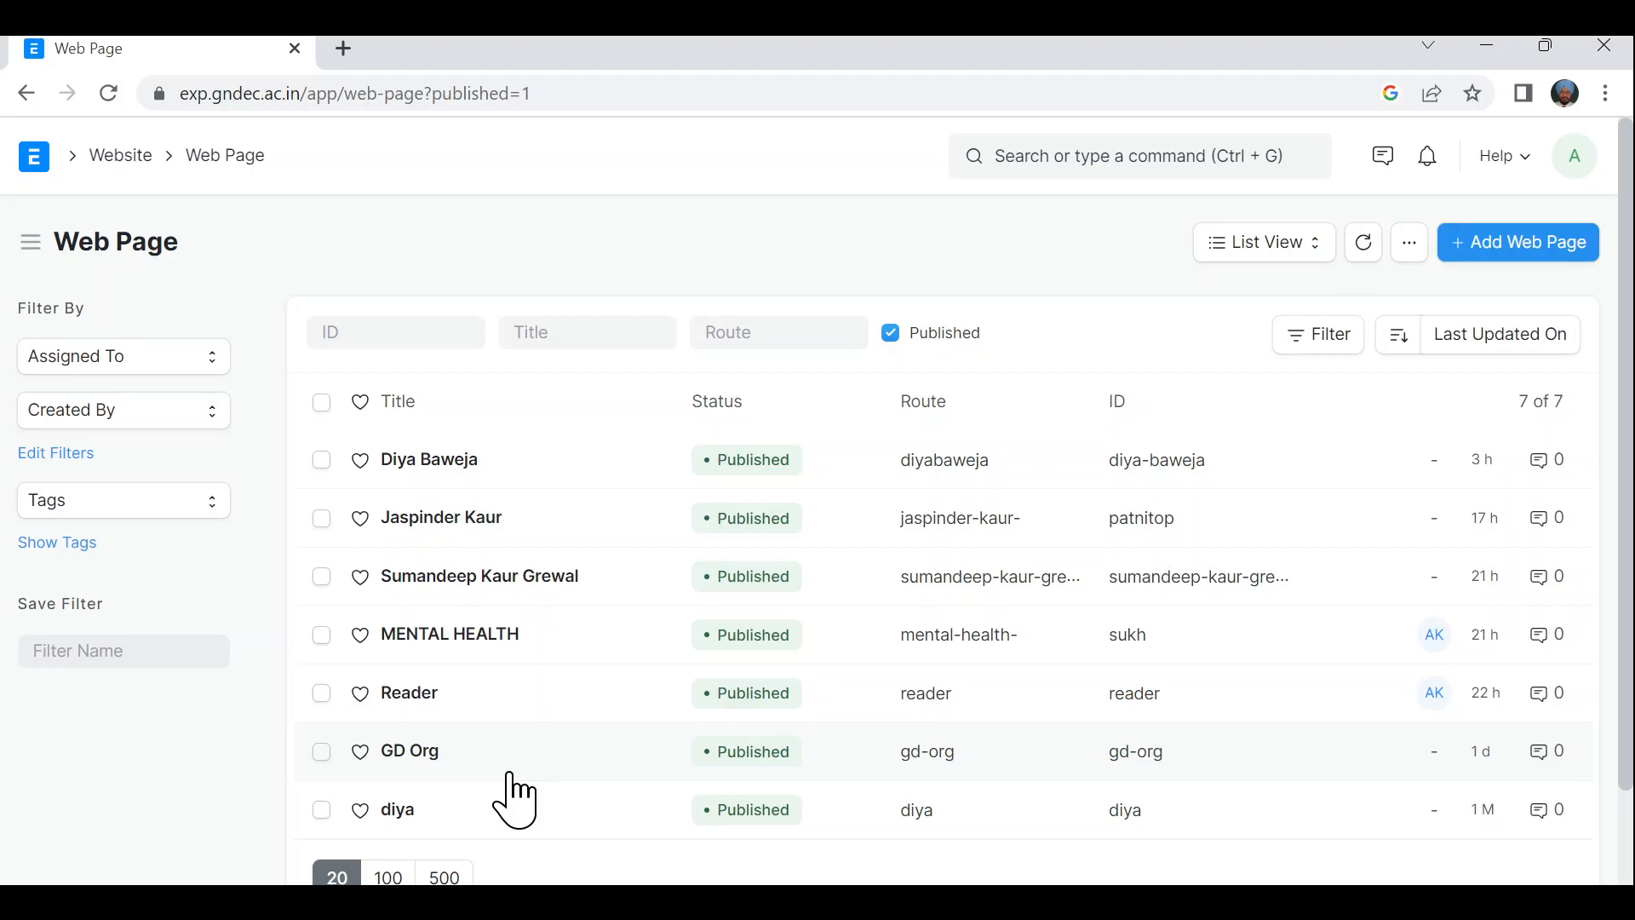
- Open the Reader web page record at /app/web-page/reader
scroll(516, 800, "down", 1)
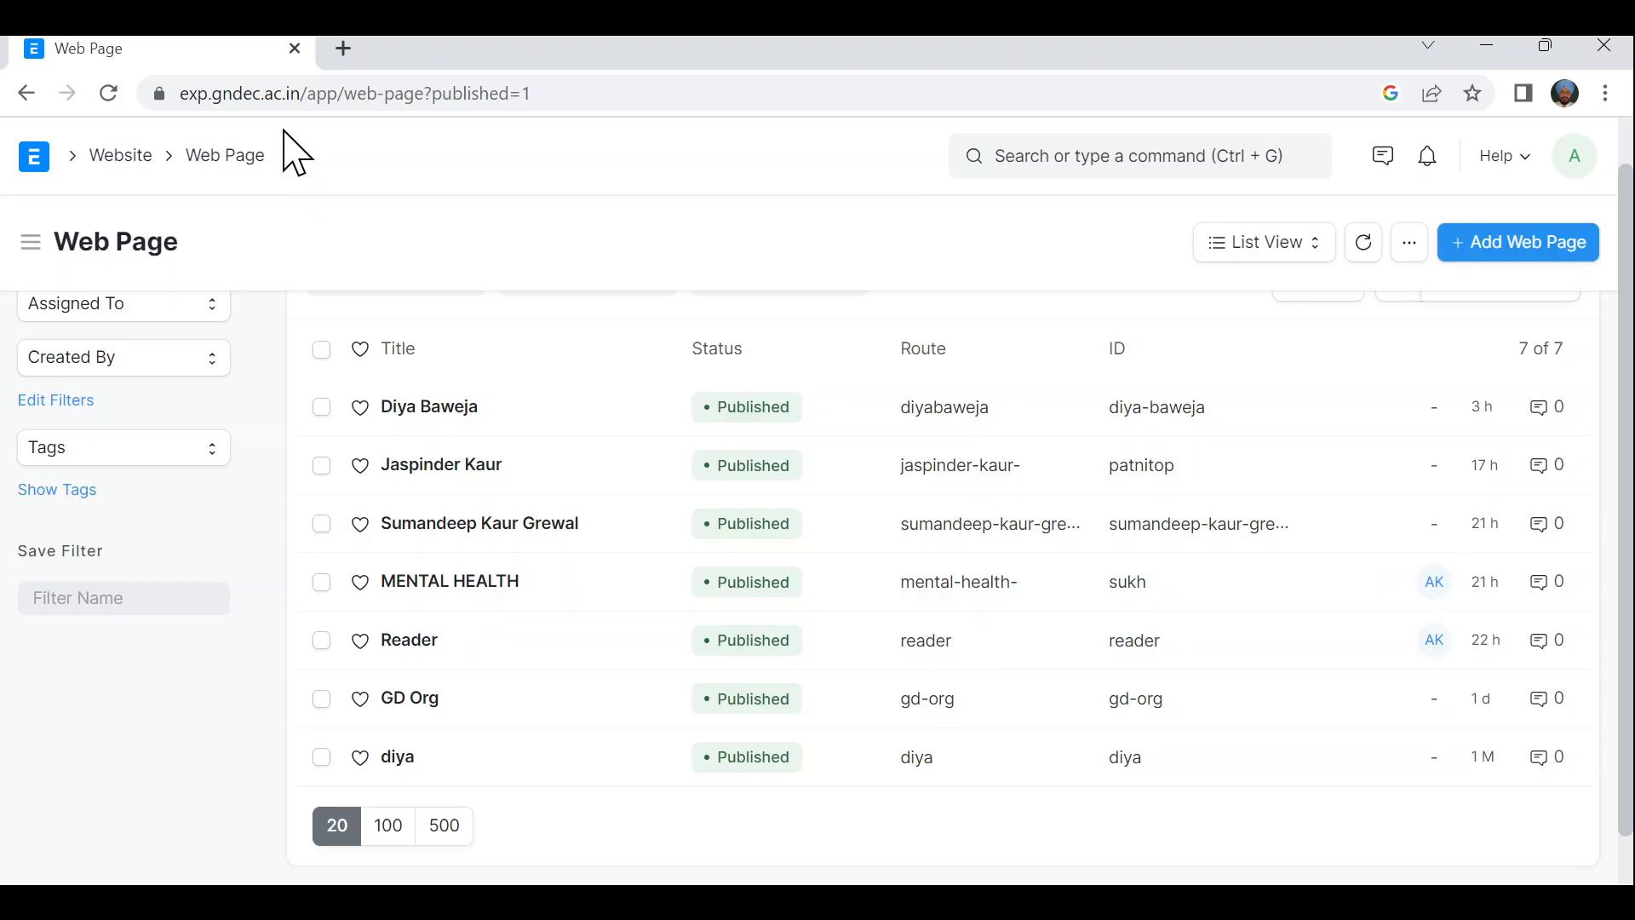
left_click(275, 100)
type("https://exp.gndec.ac.in/app/web-page/reader")
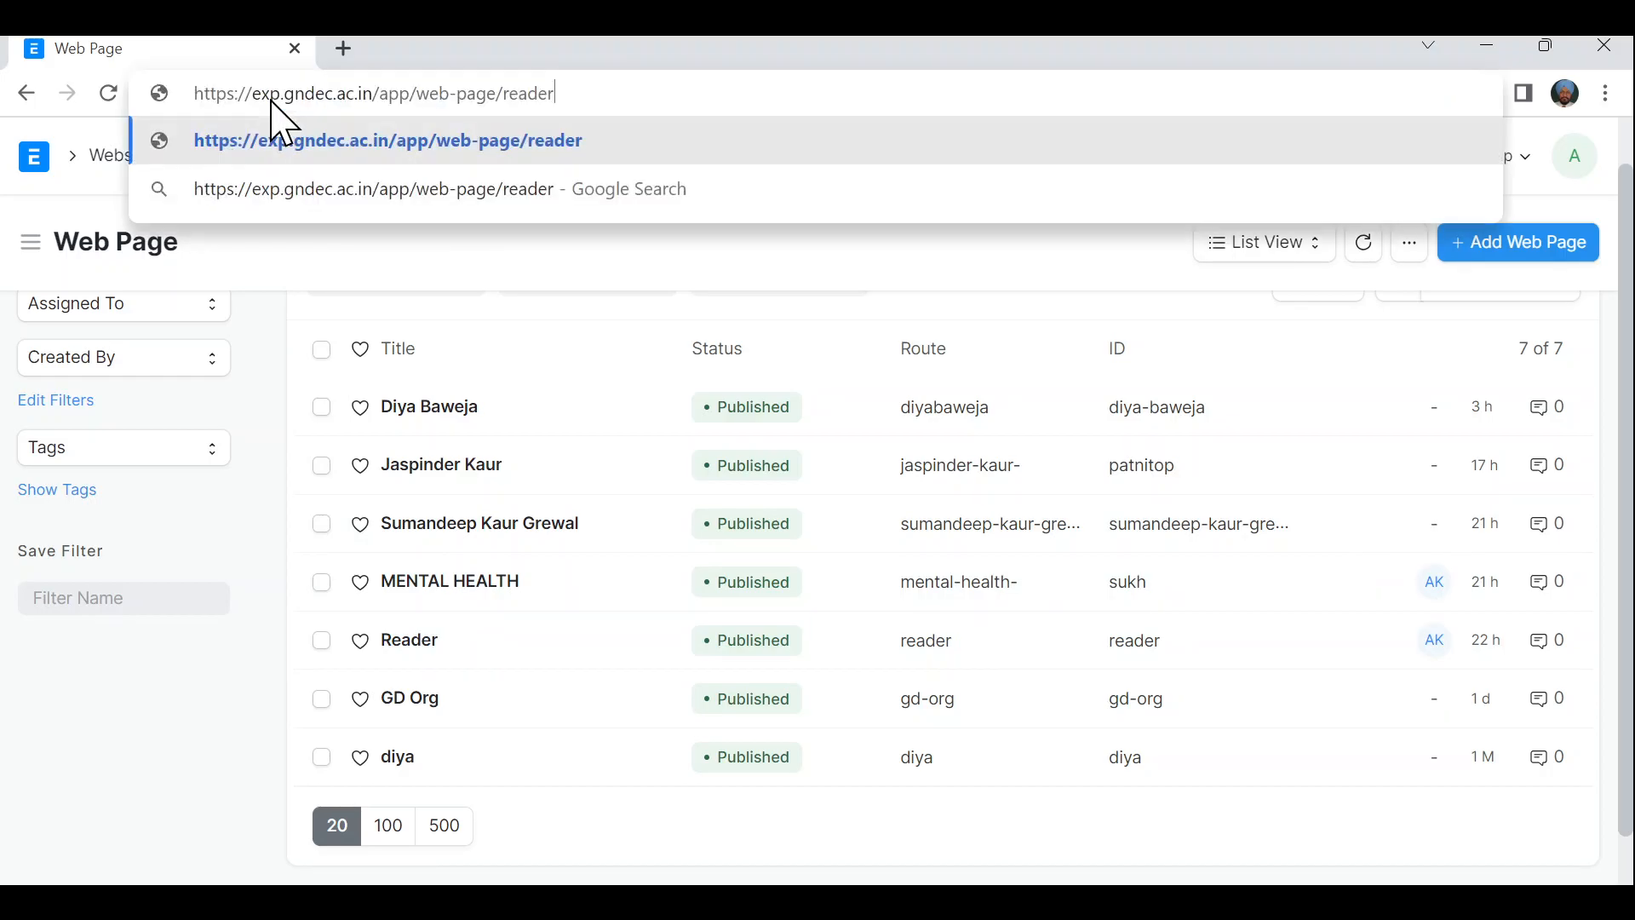
key("Return")
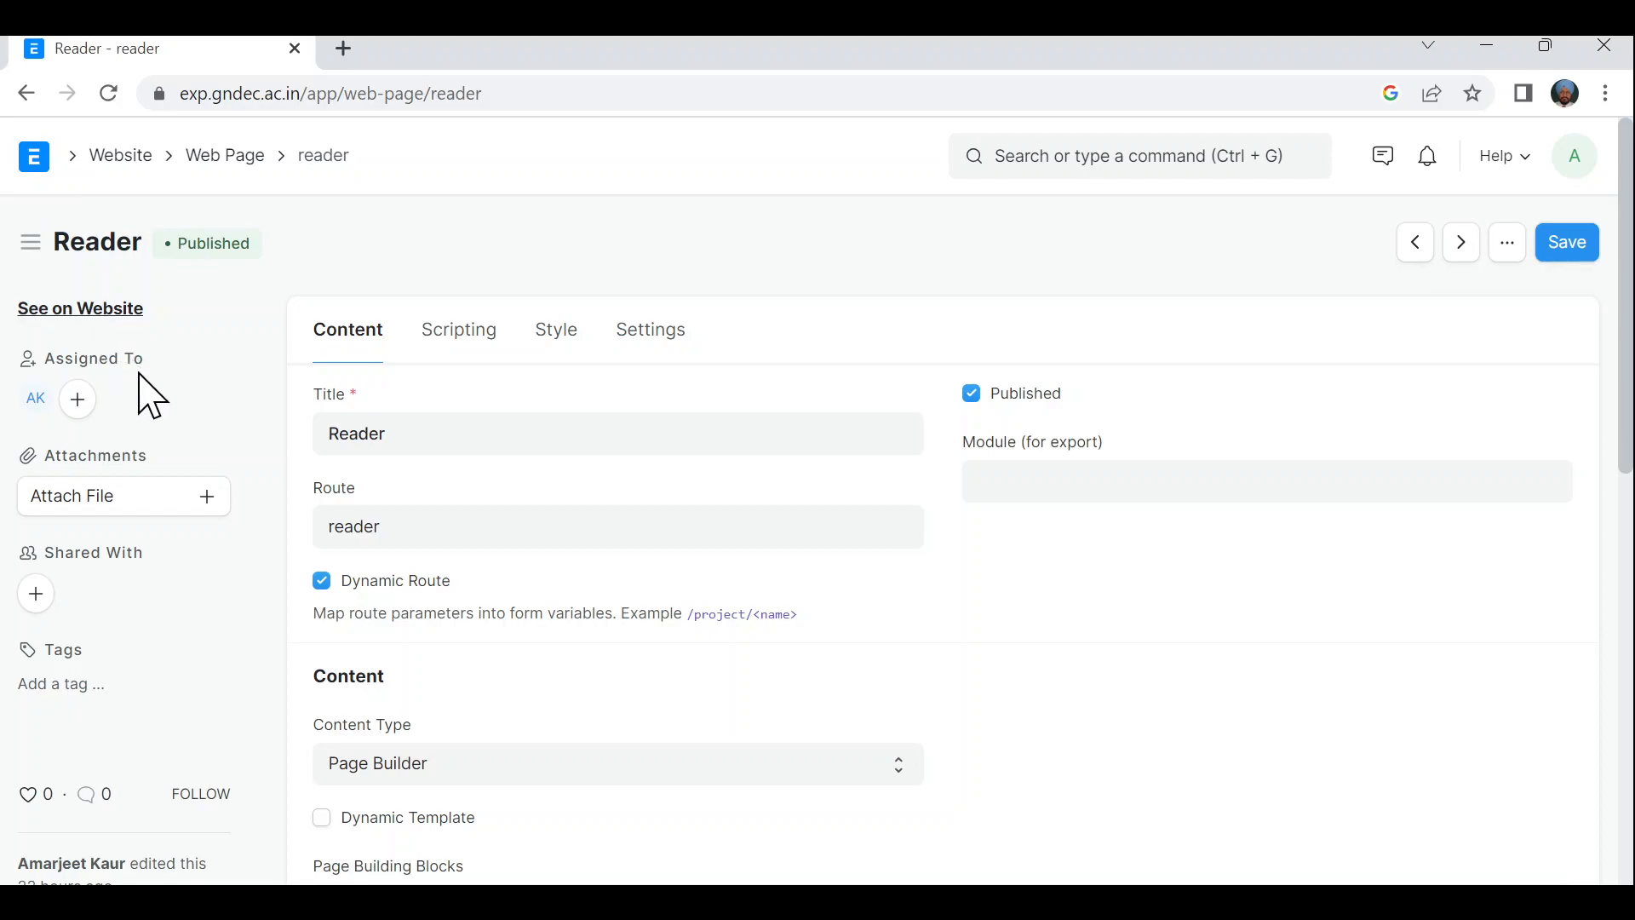
- Load the public Reader page at exp.gndec.ac.in/reader
left_click(201, 97)
type("exp.gndec.ac.in/reader")
key("Return")
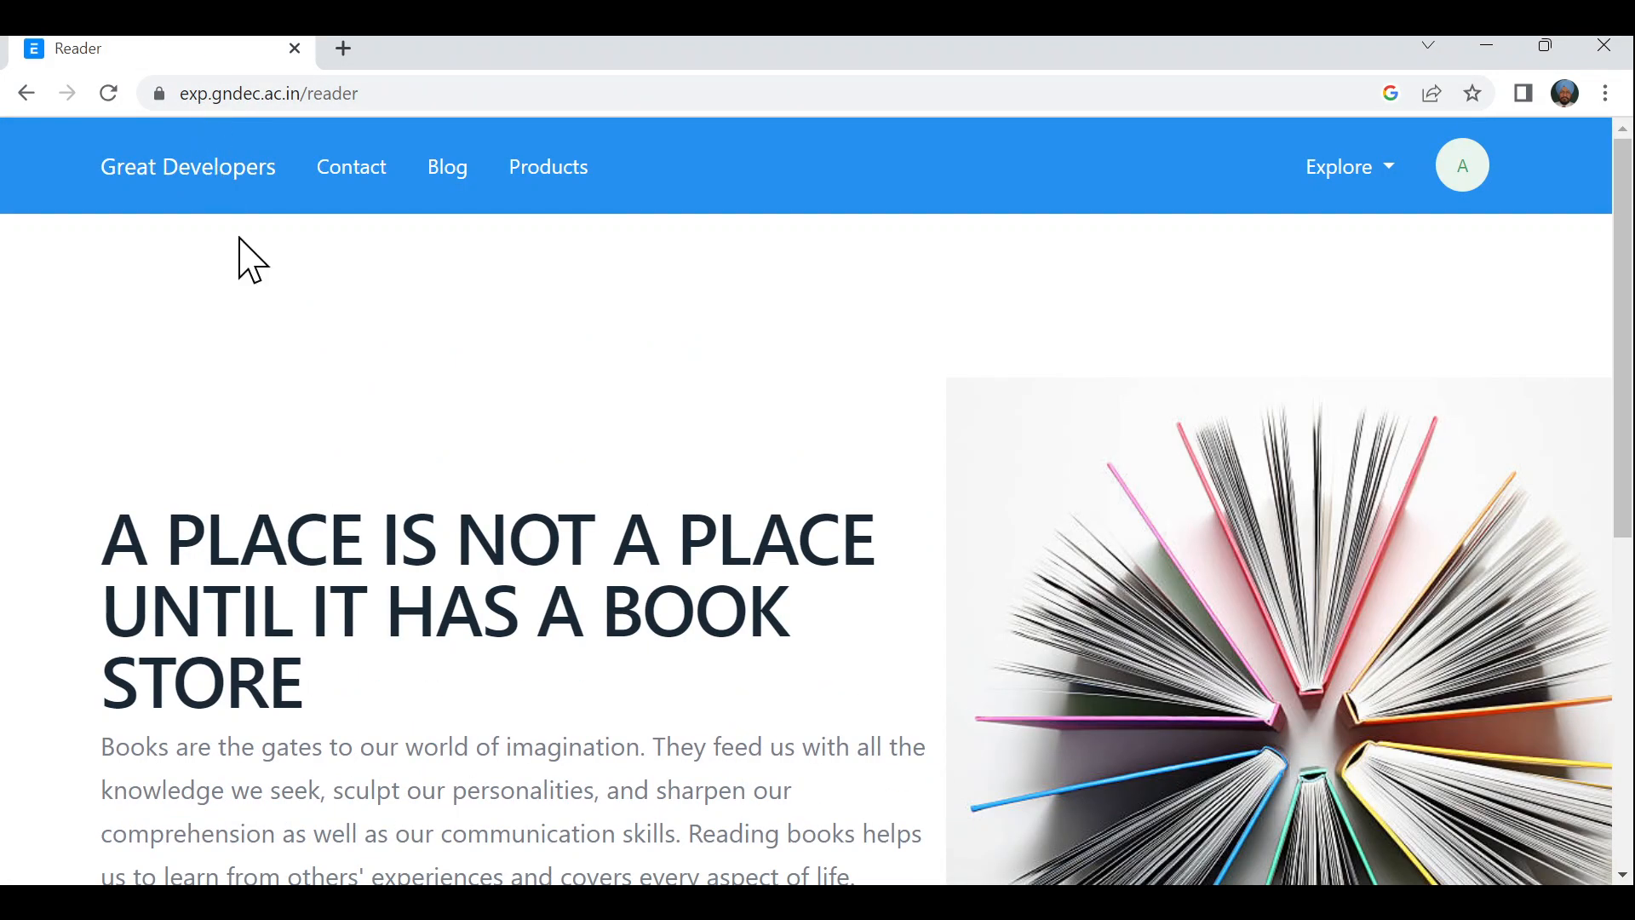
- Scroll through the live Reader bookstore page, then go back toward the Reader record
scroll(386, 559, "down", 2)
scroll(387, 559, "down", 4)
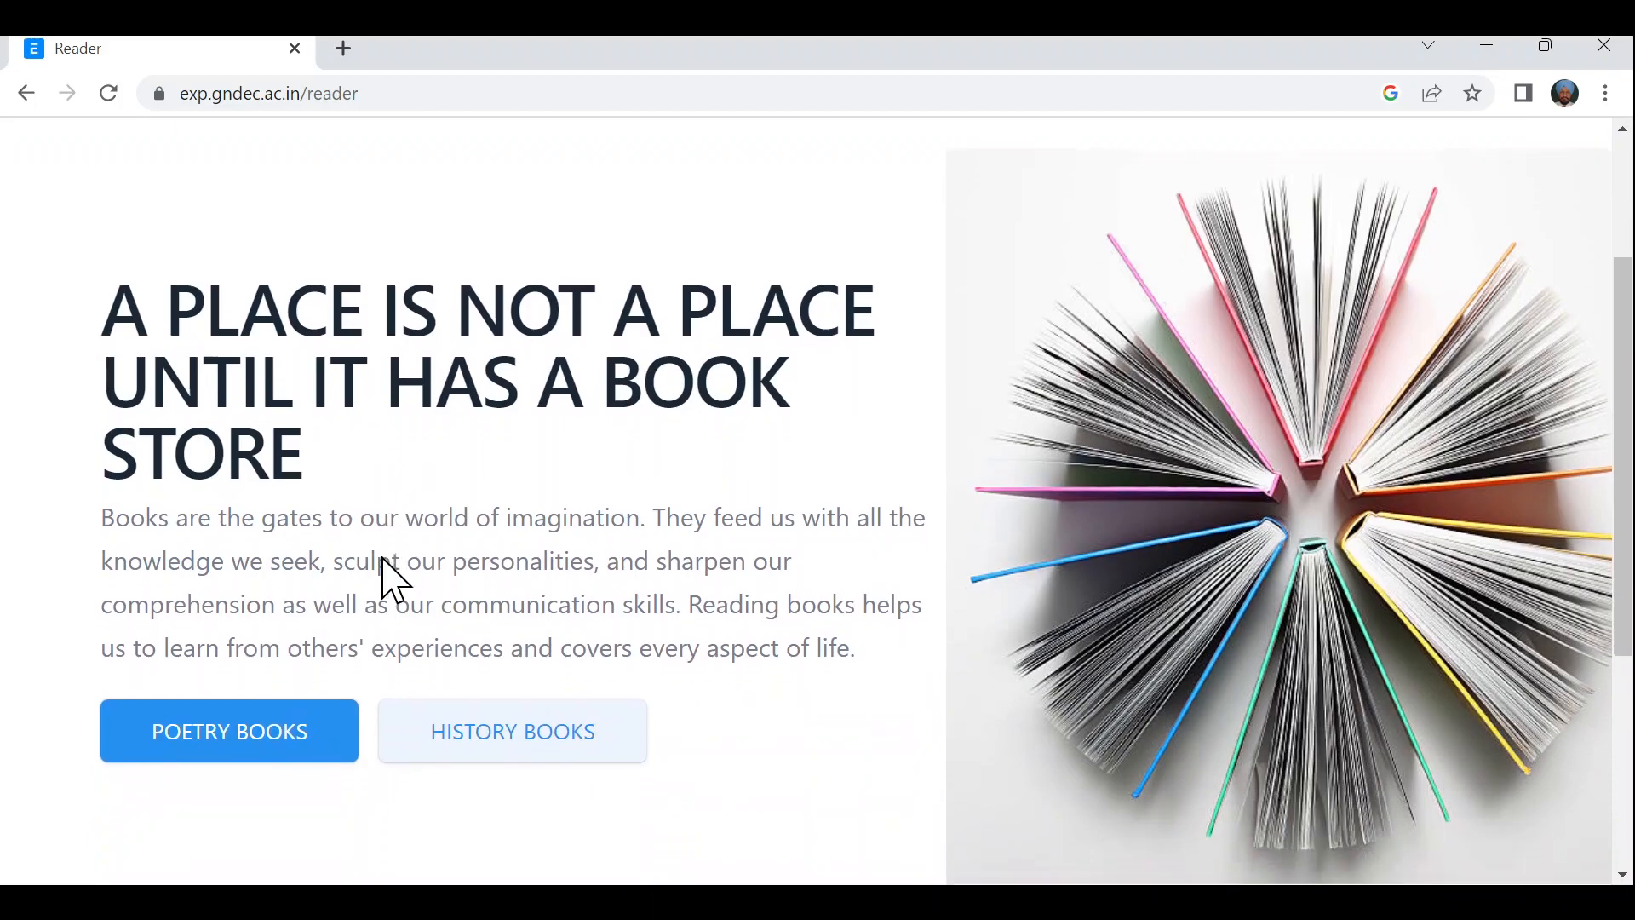
scroll(384, 560, "down", 2)
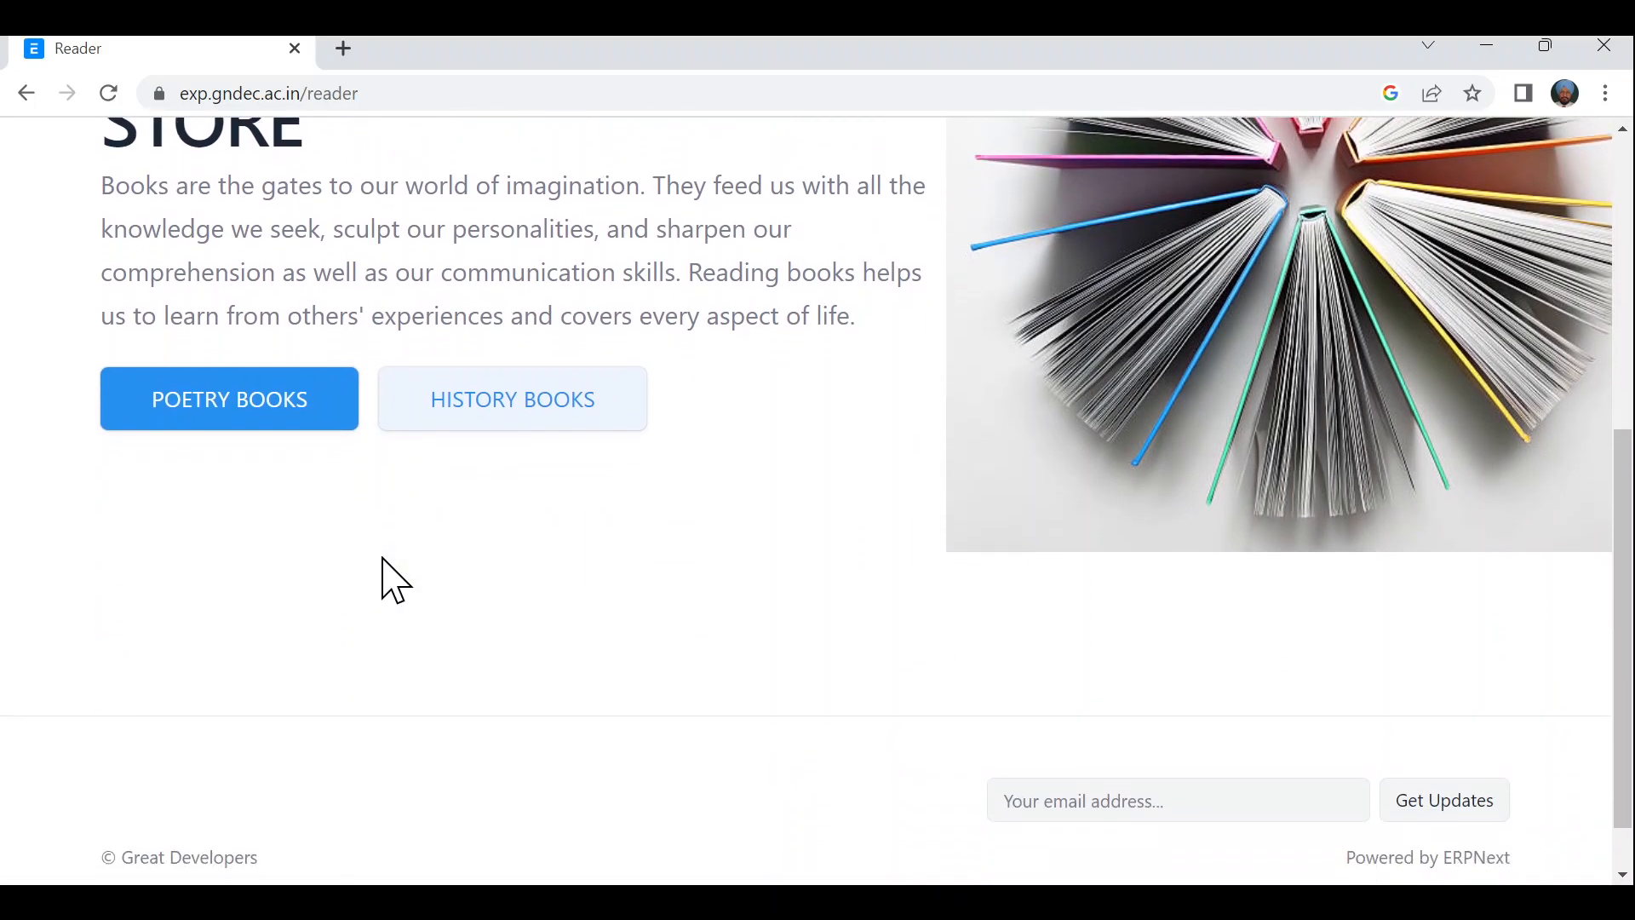
scroll(385, 561, "up", 5)
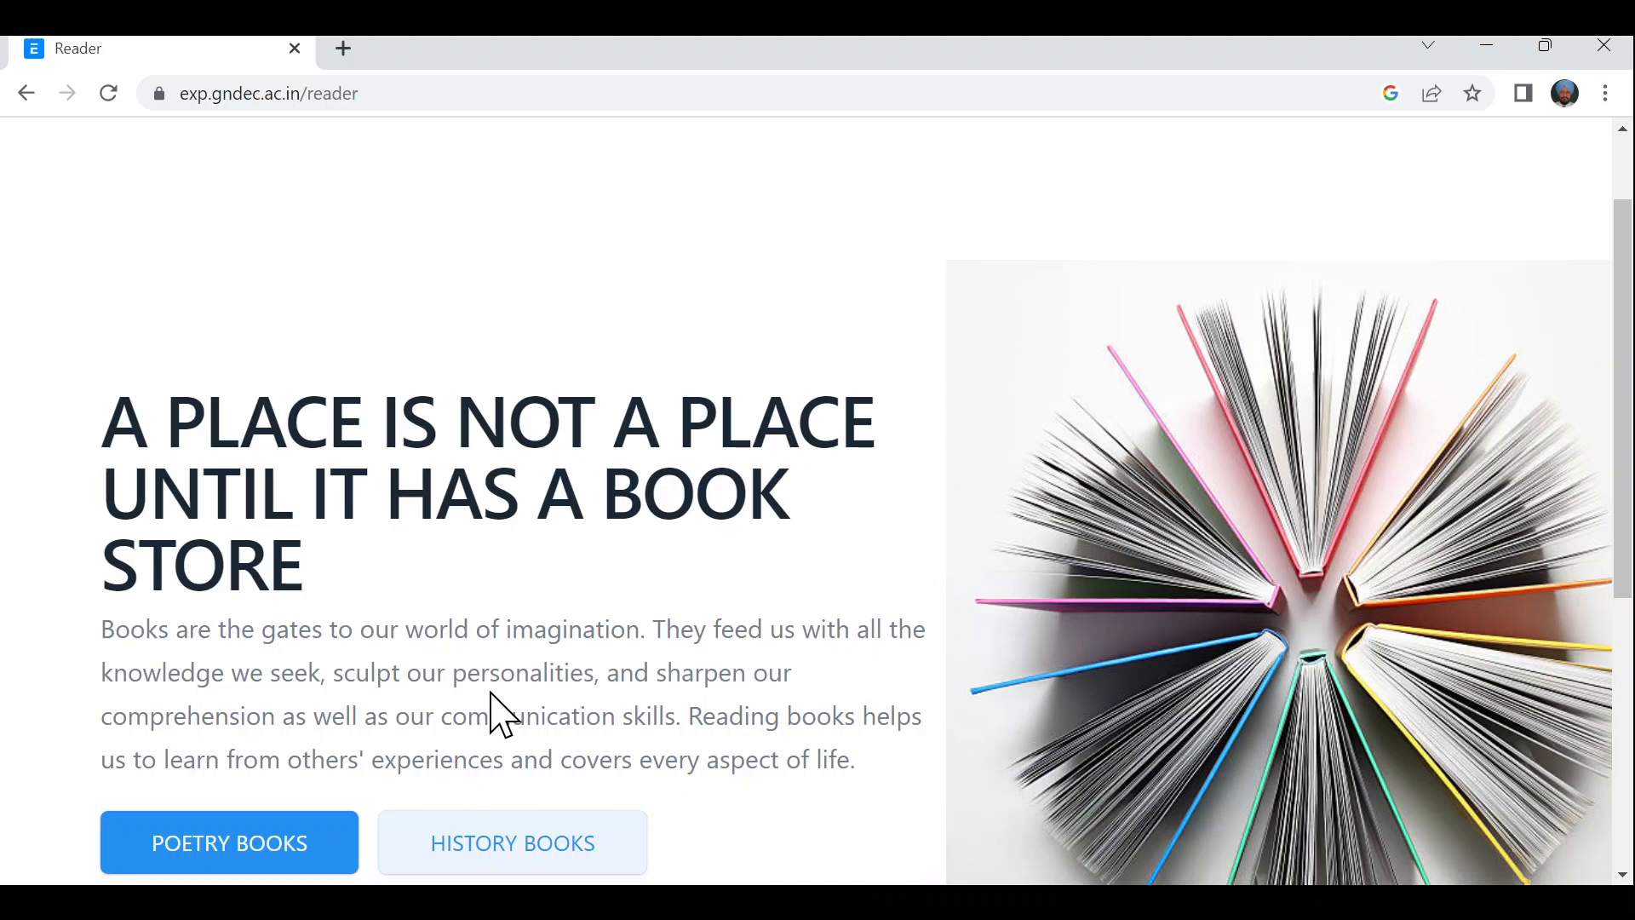
scroll(493, 699, "down", 2)
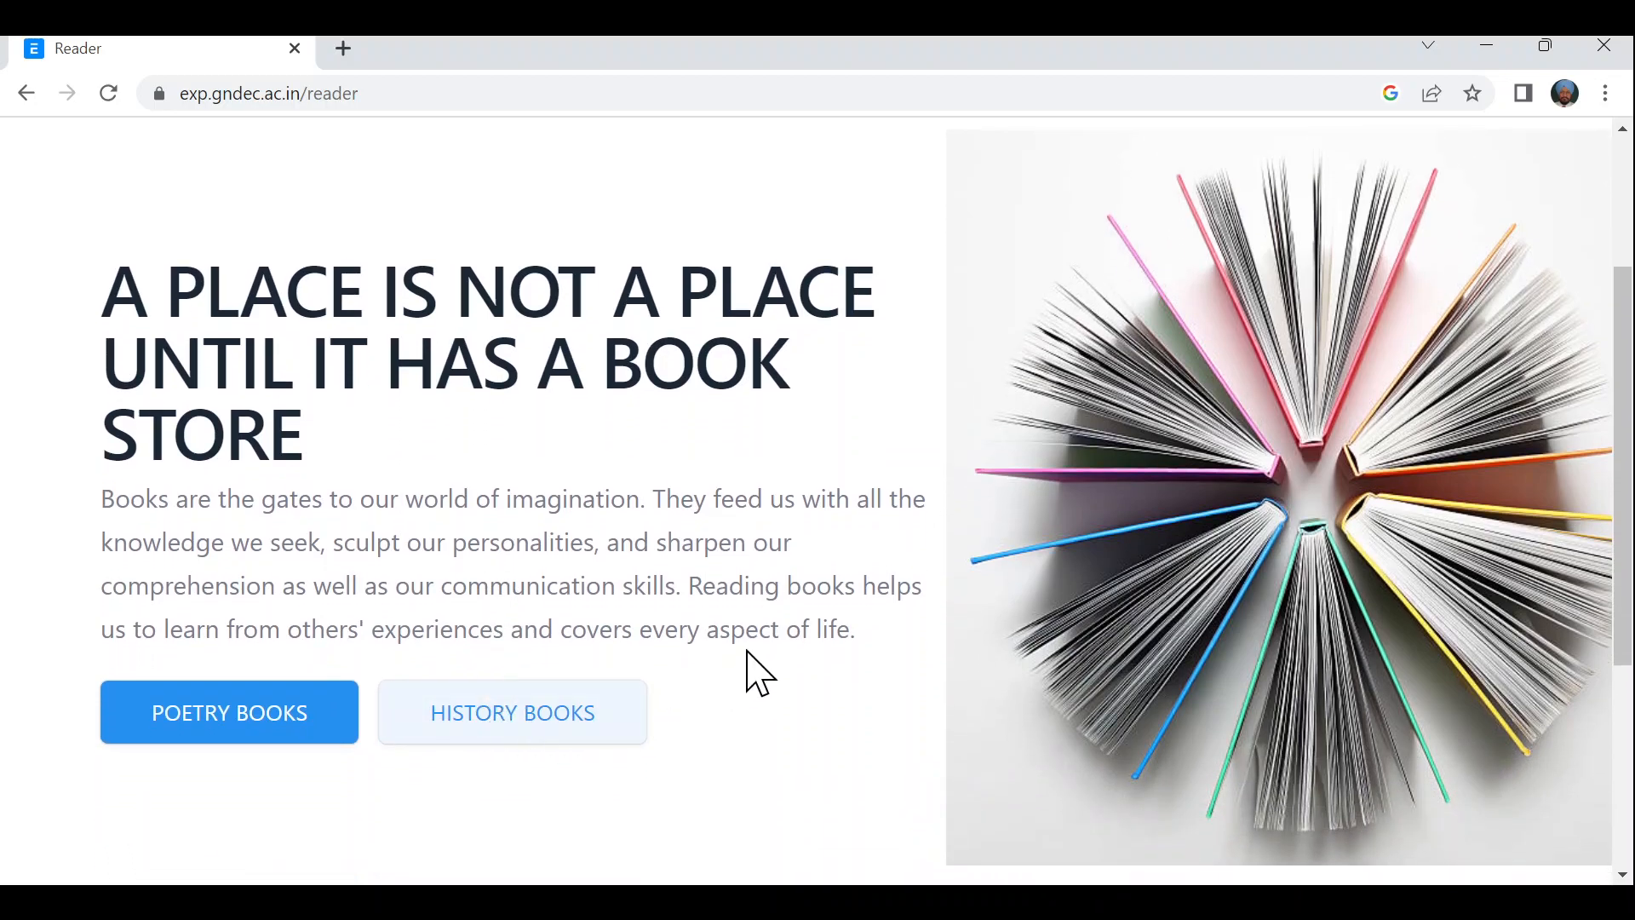
scroll(748, 653, "down", 4)
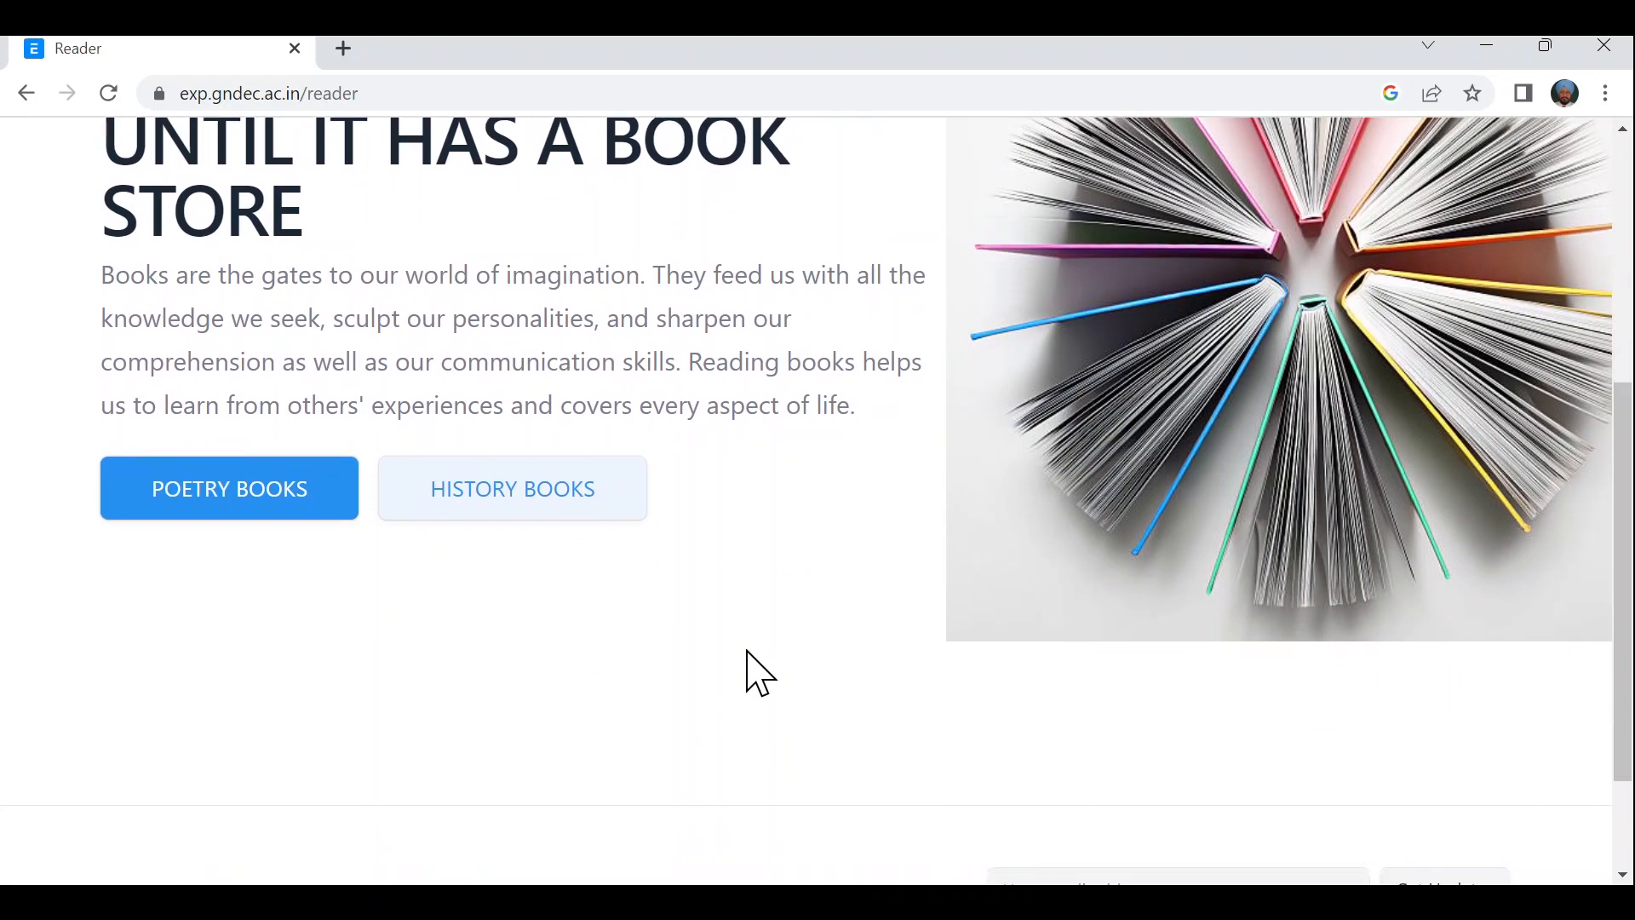
scroll(748, 653, "up", 5)
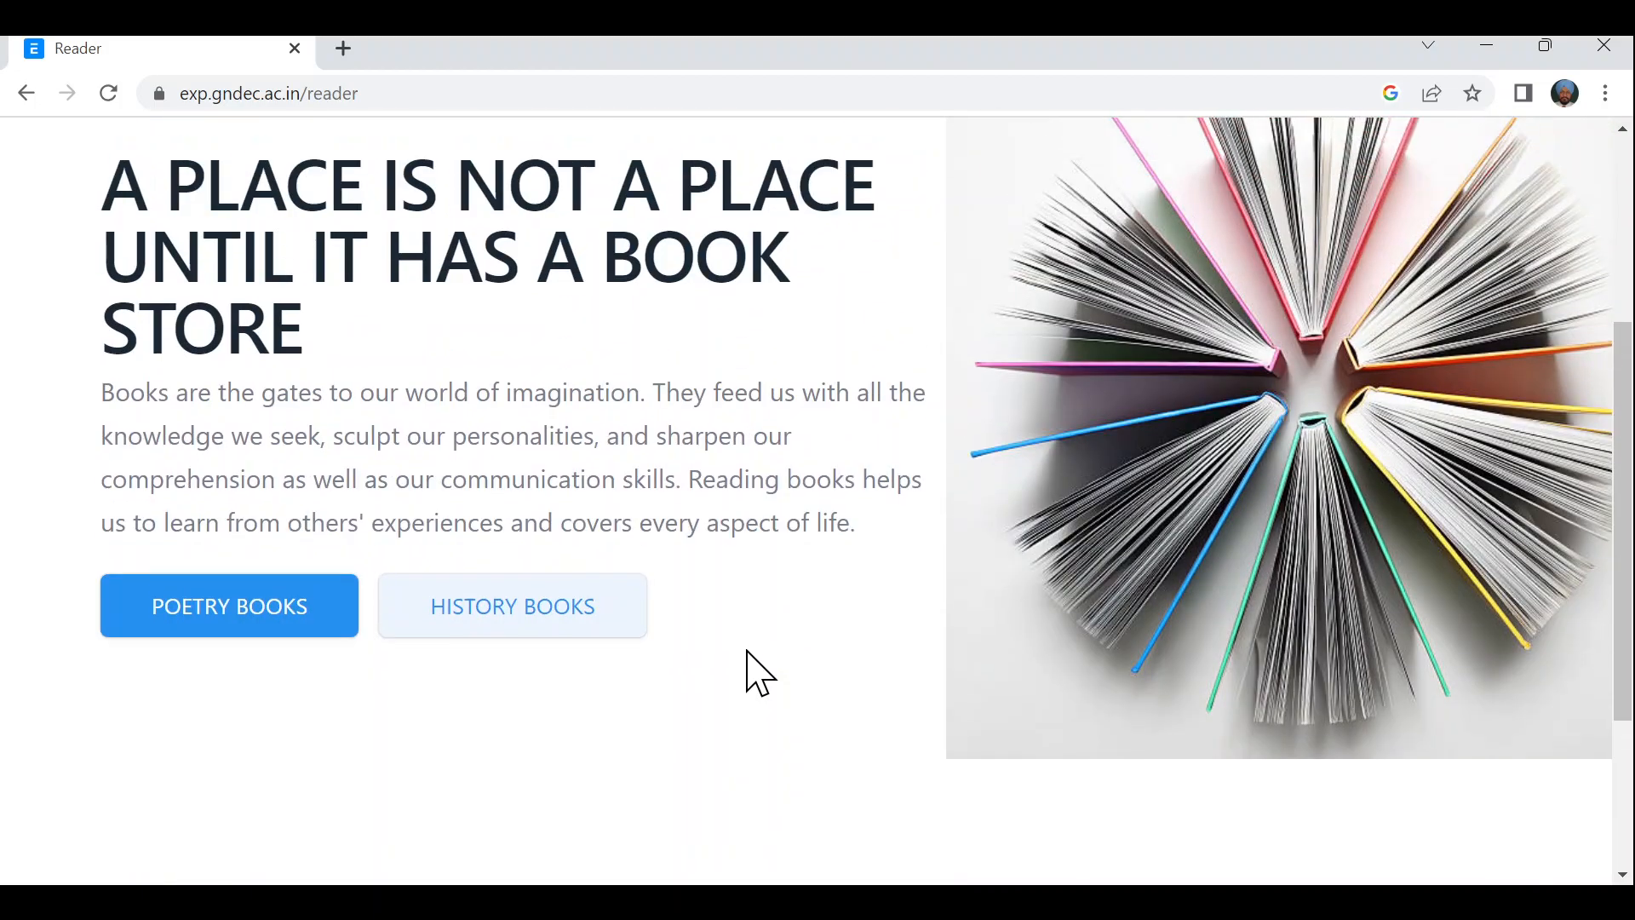
scroll(749, 652, "up", 2)
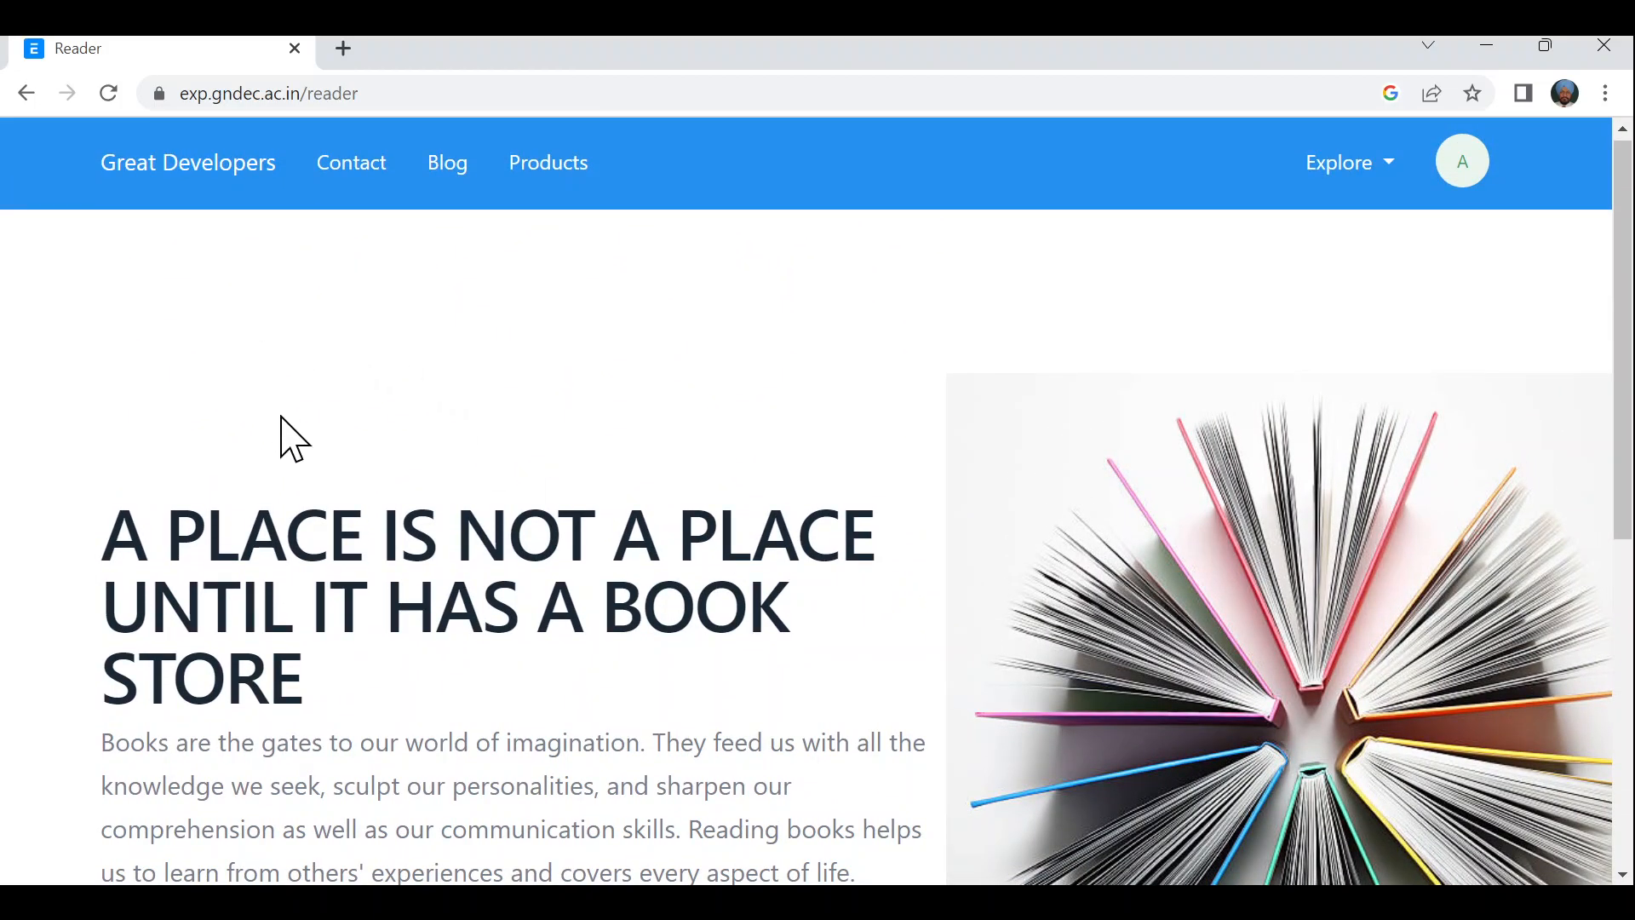
scroll(293, 443, "down", 6)
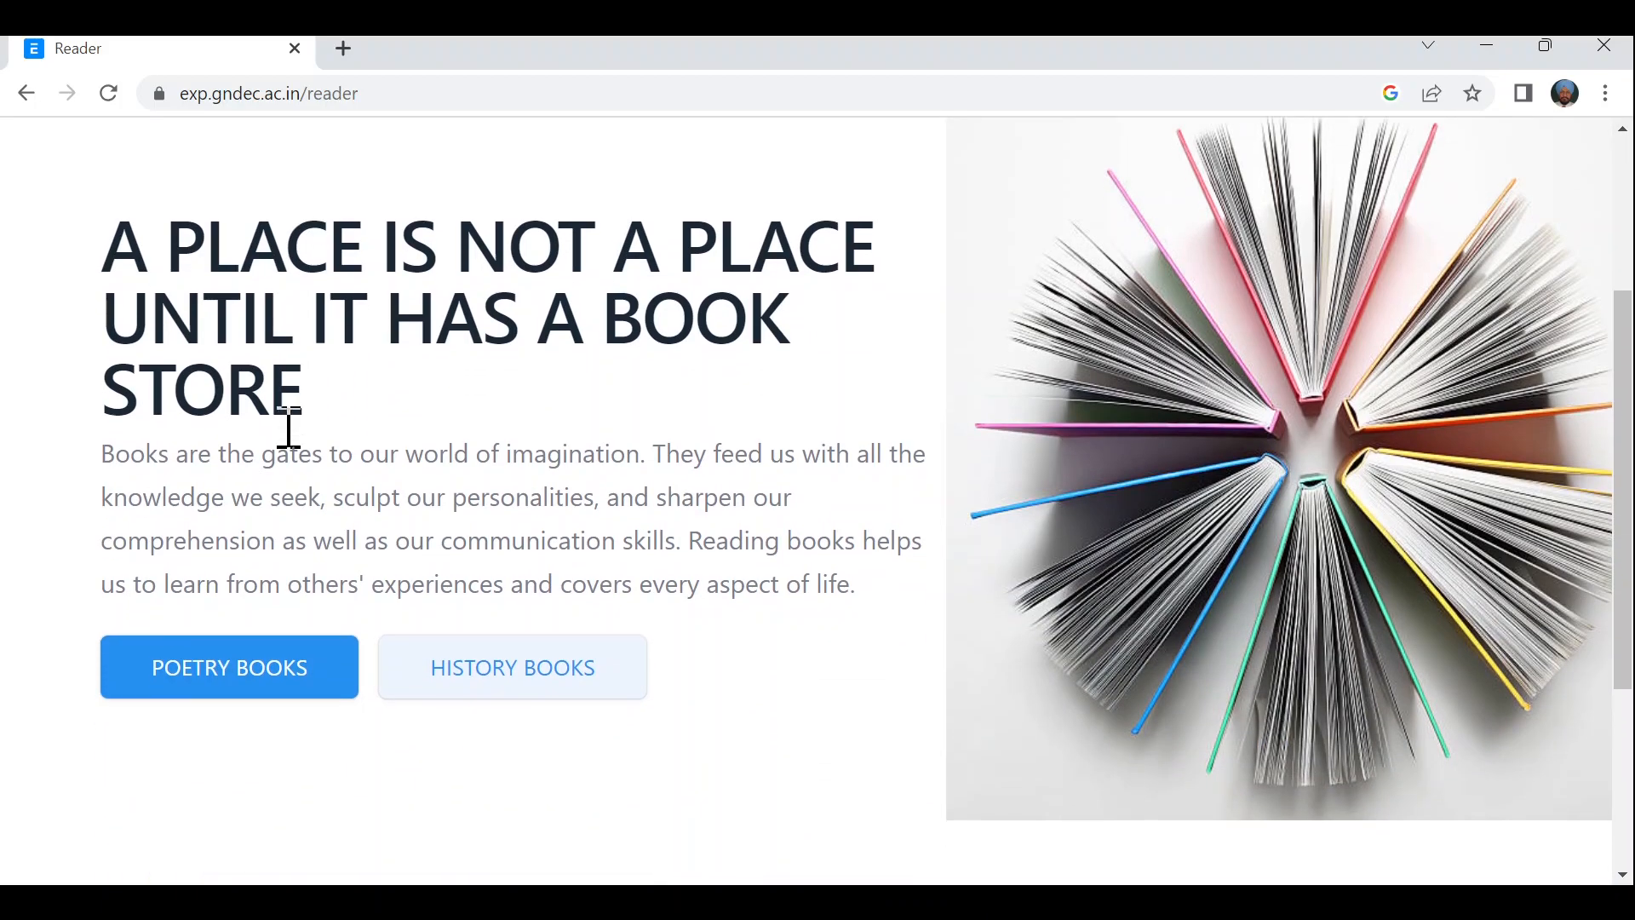
scroll(290, 456, "up", 6)
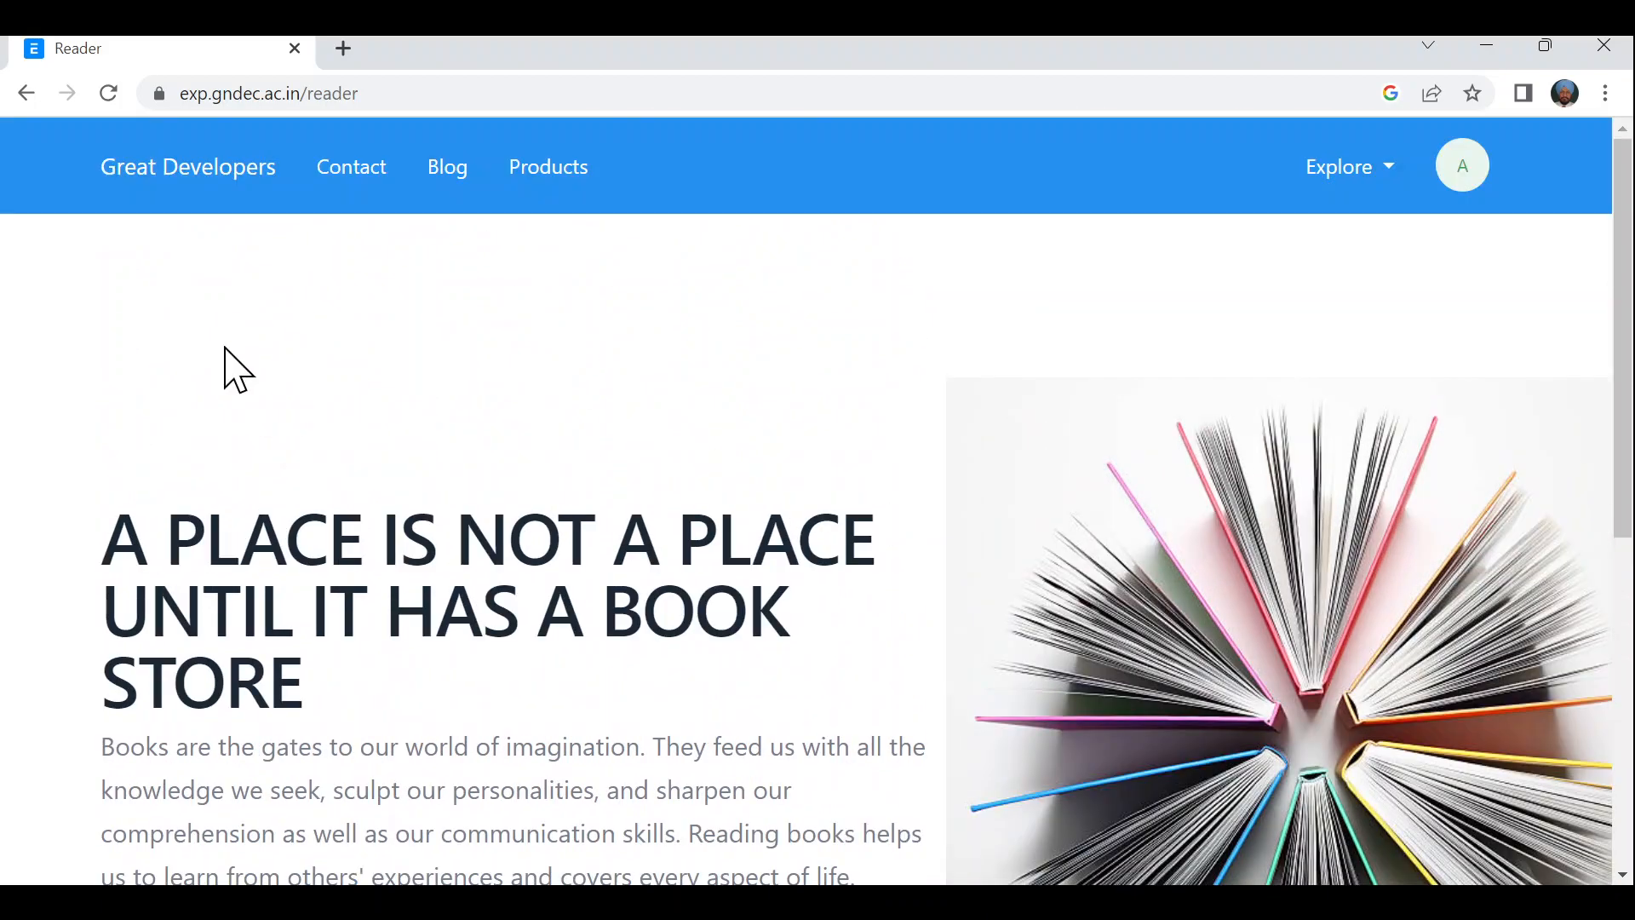
left_click(28, 94)
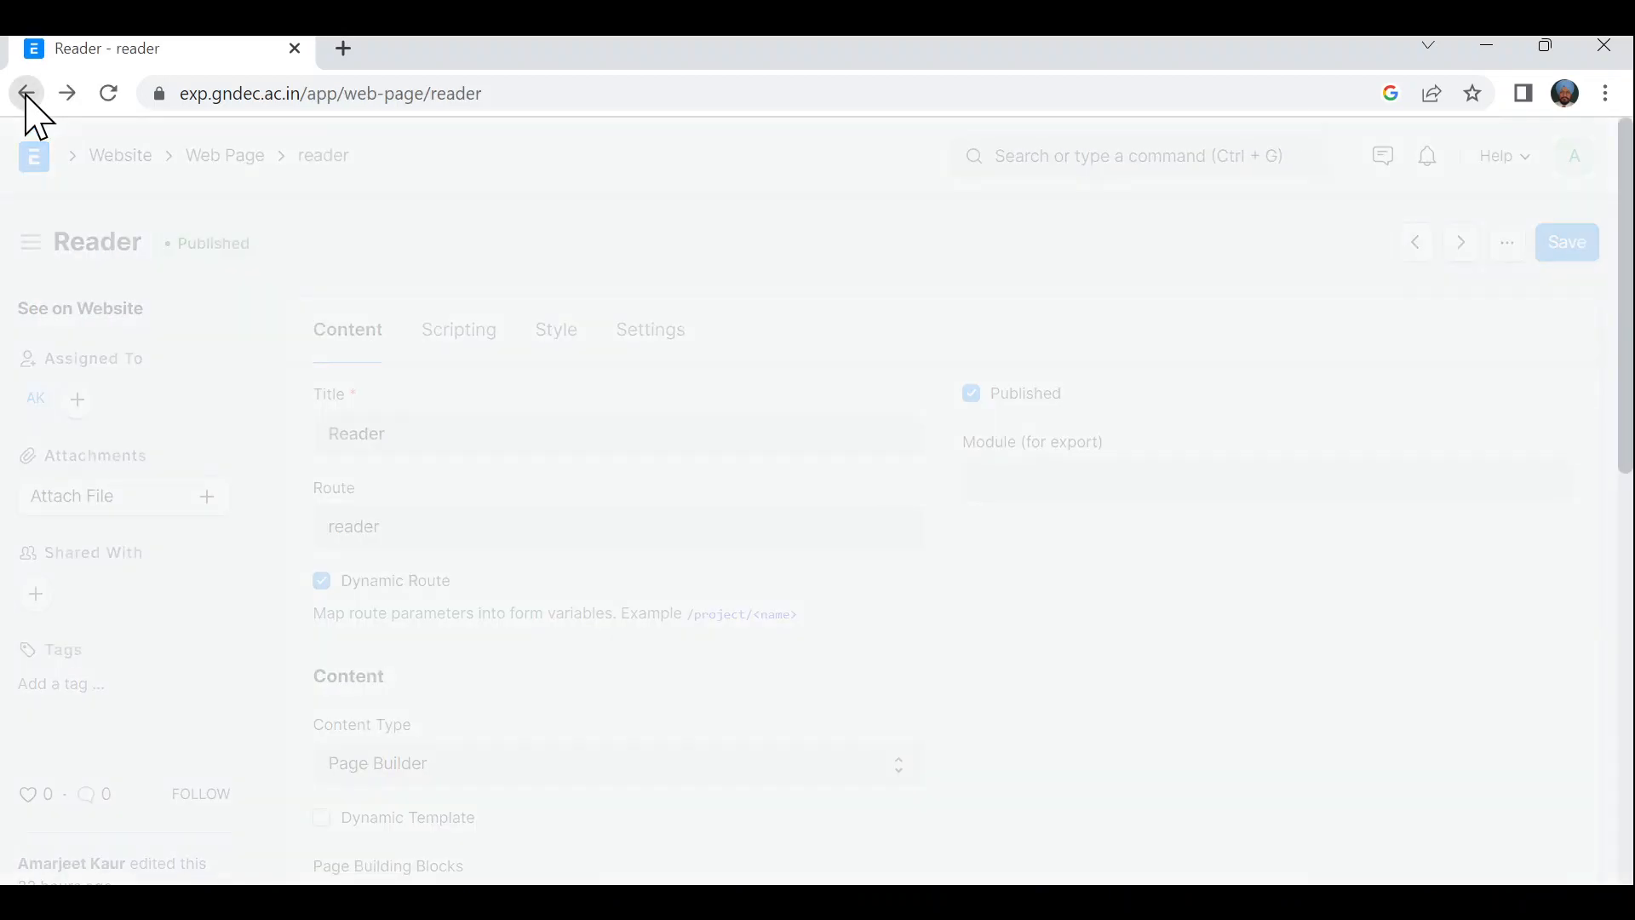
- Go back to the Web Page list and open the patnitop record
left_click(28, 93)
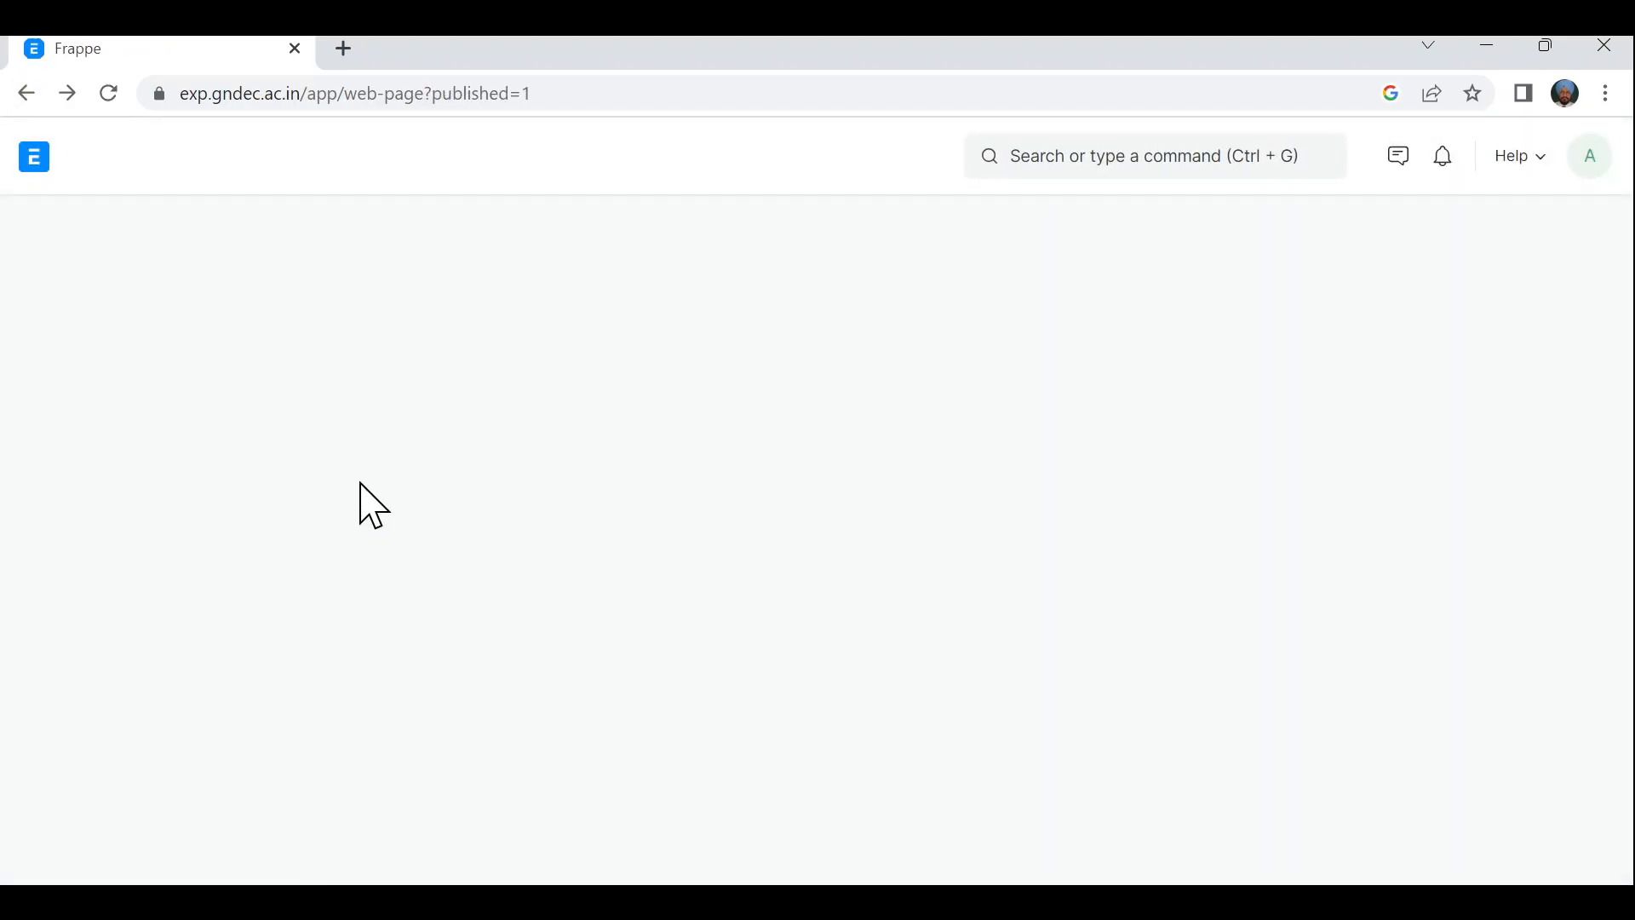
scroll(558, 732, "down", 1)
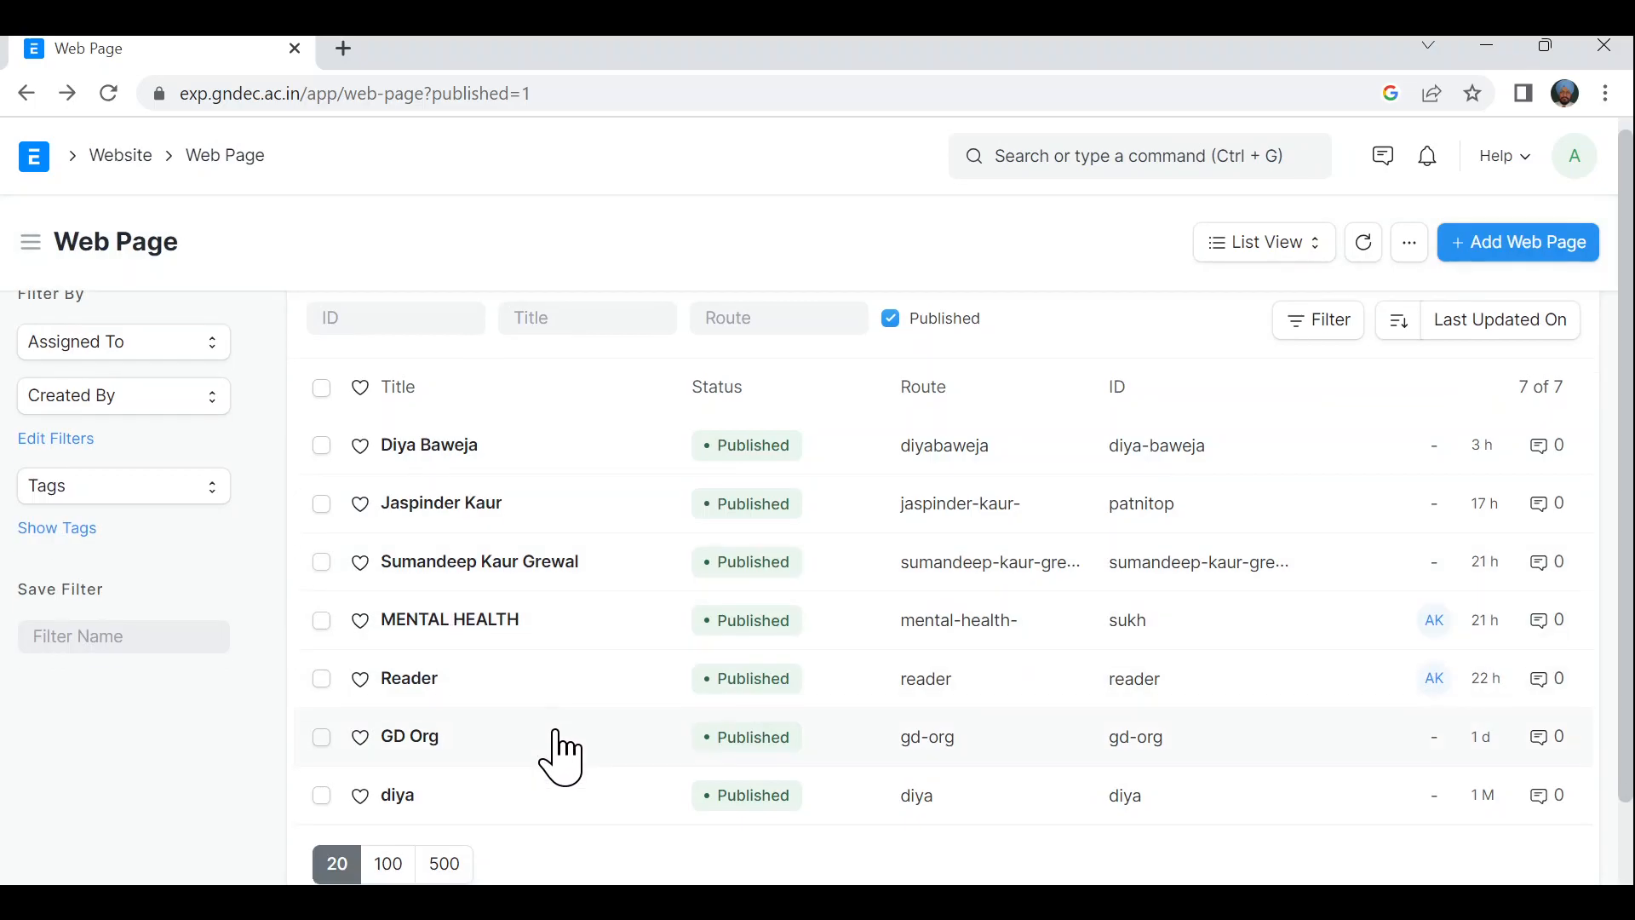
scroll(560, 756, "down", 1)
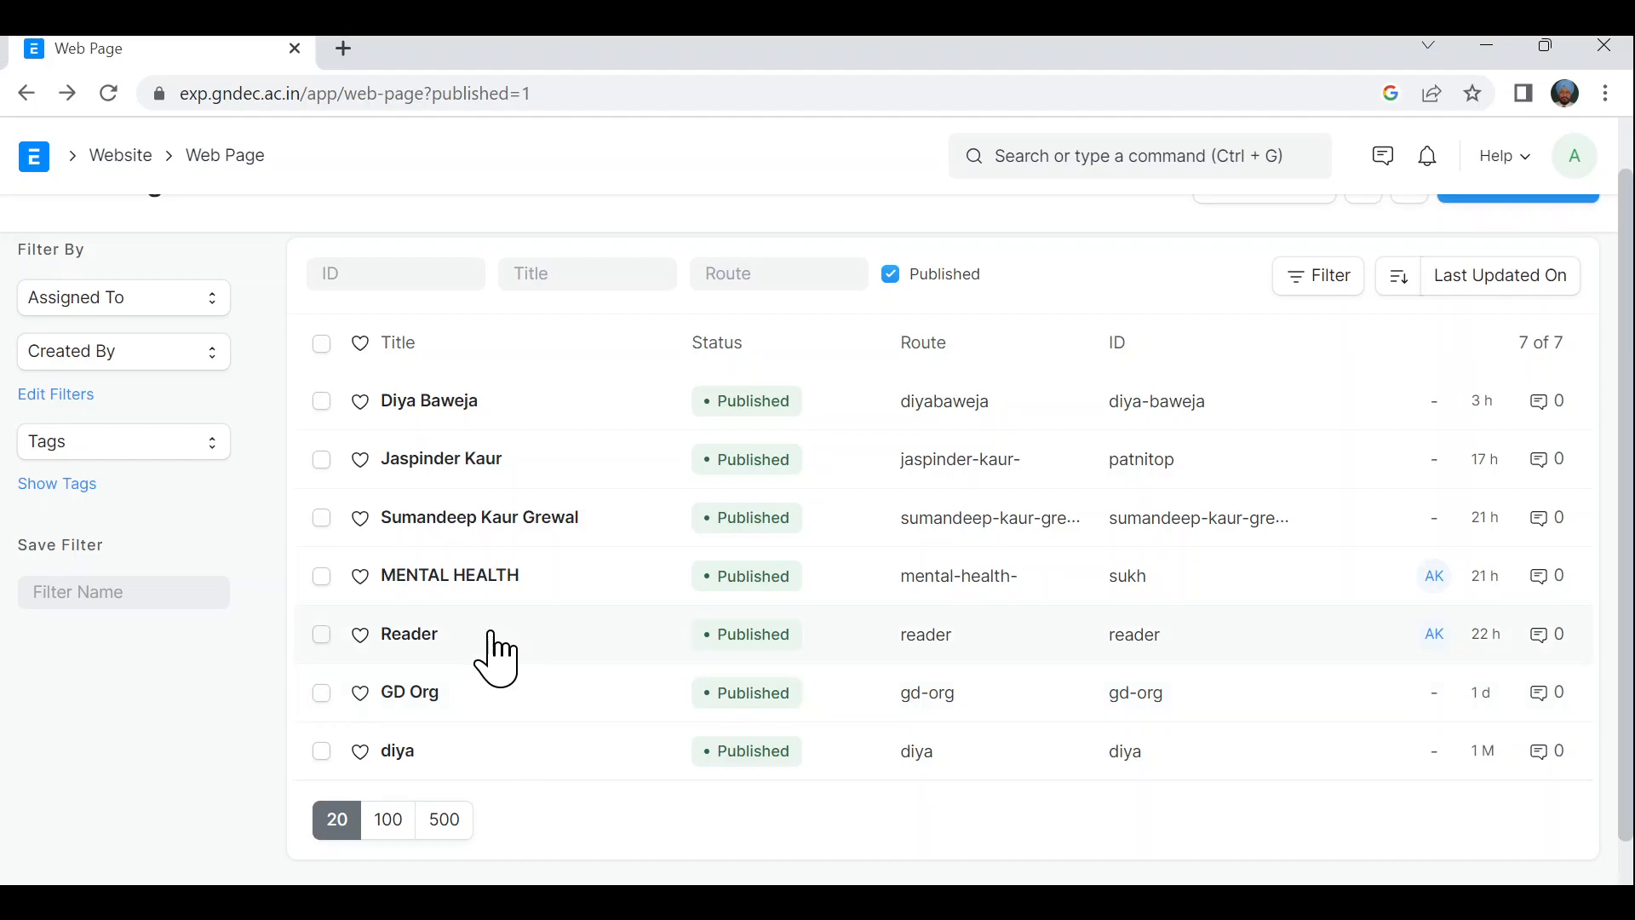
left_click(409, 459)
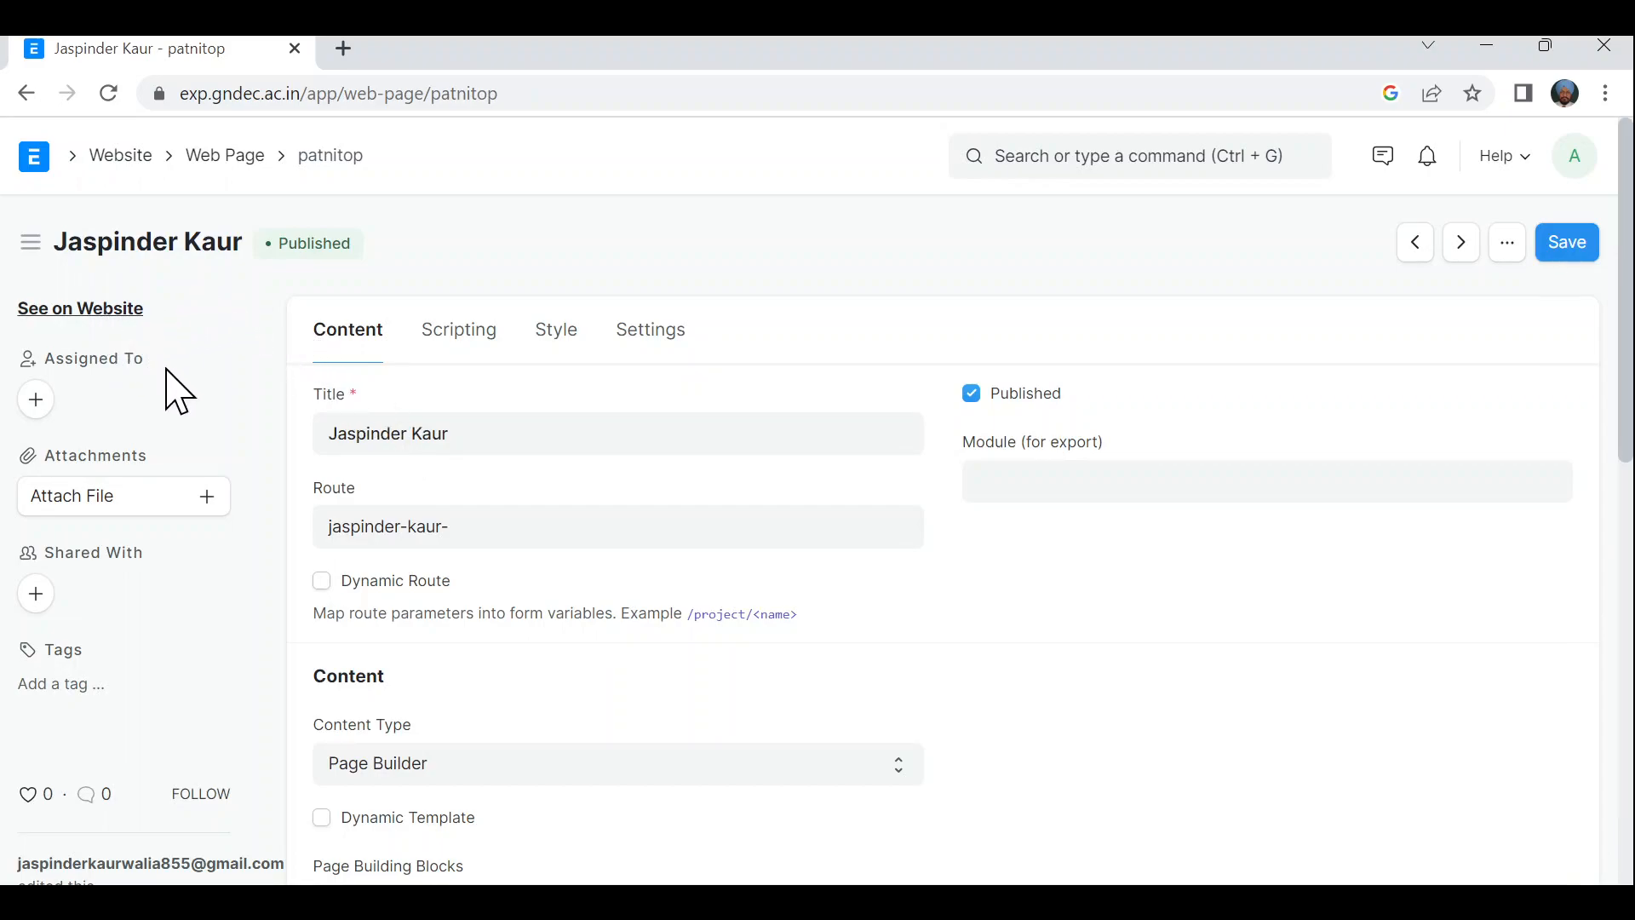
- Load the public Patnitop travel guide page and scroll through it
left_click(211, 97)
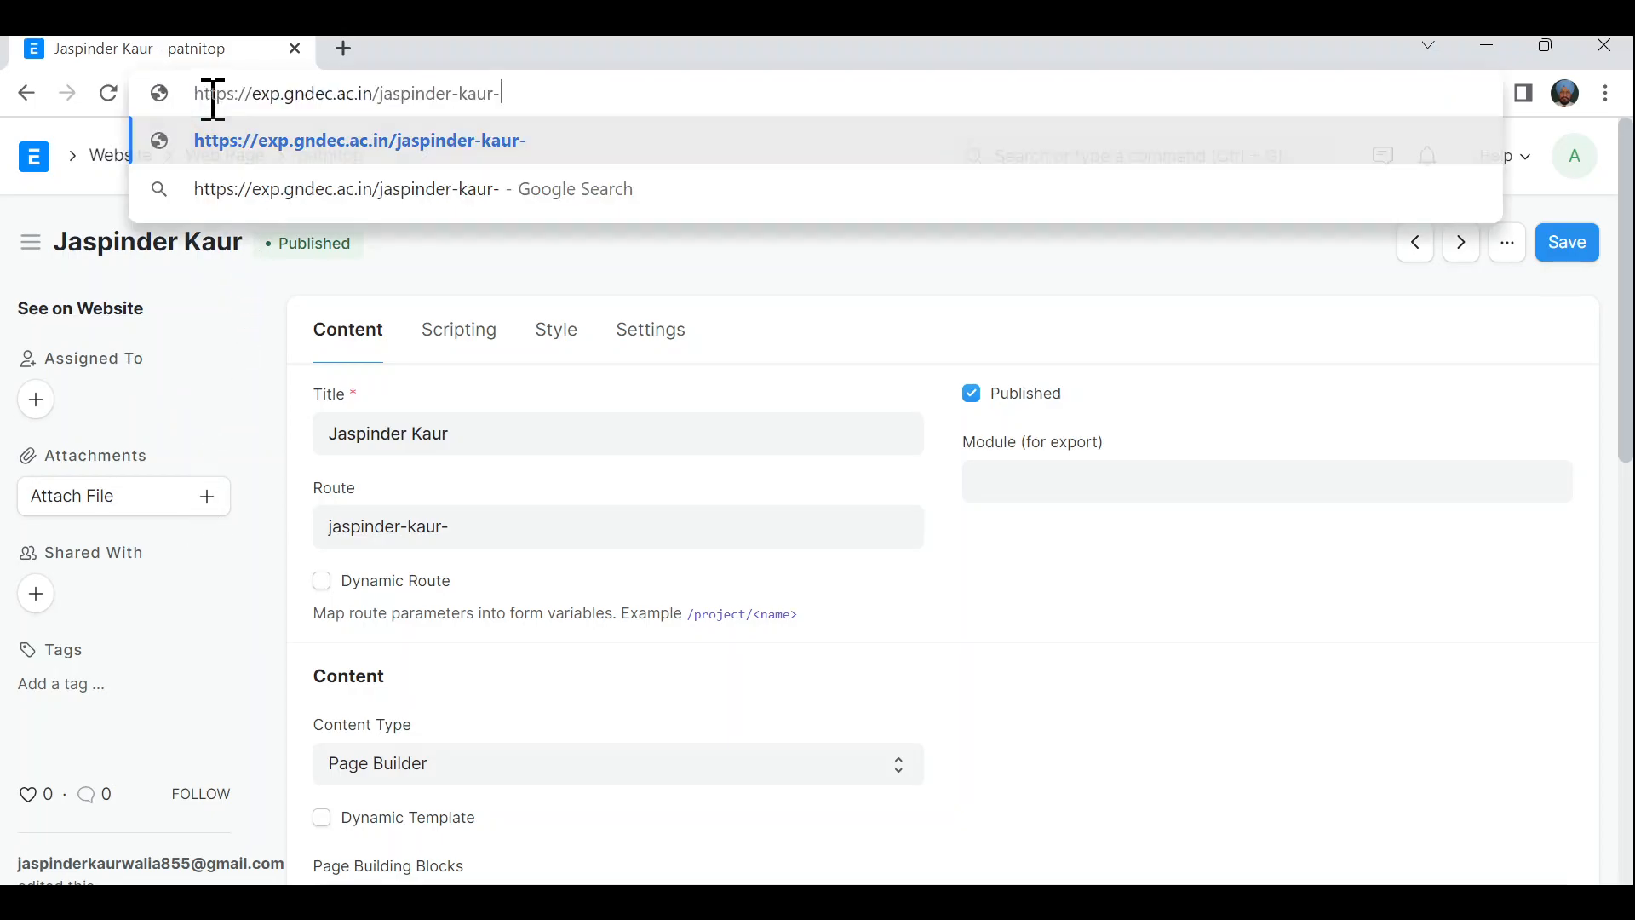
key("Return")
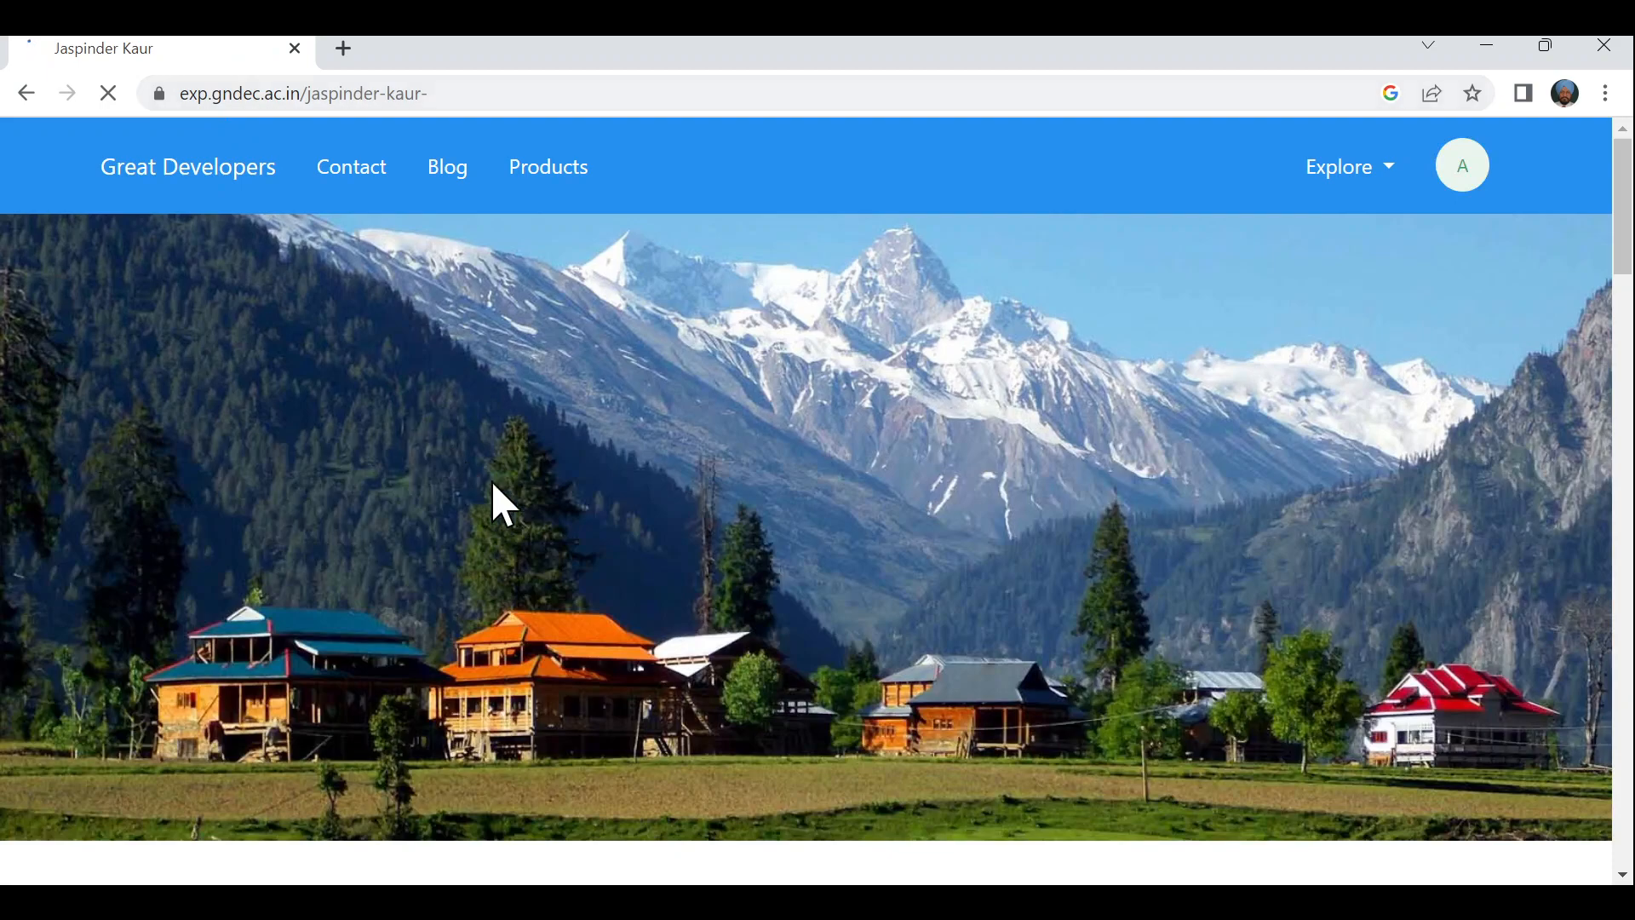
scroll(569, 522, "down", 2)
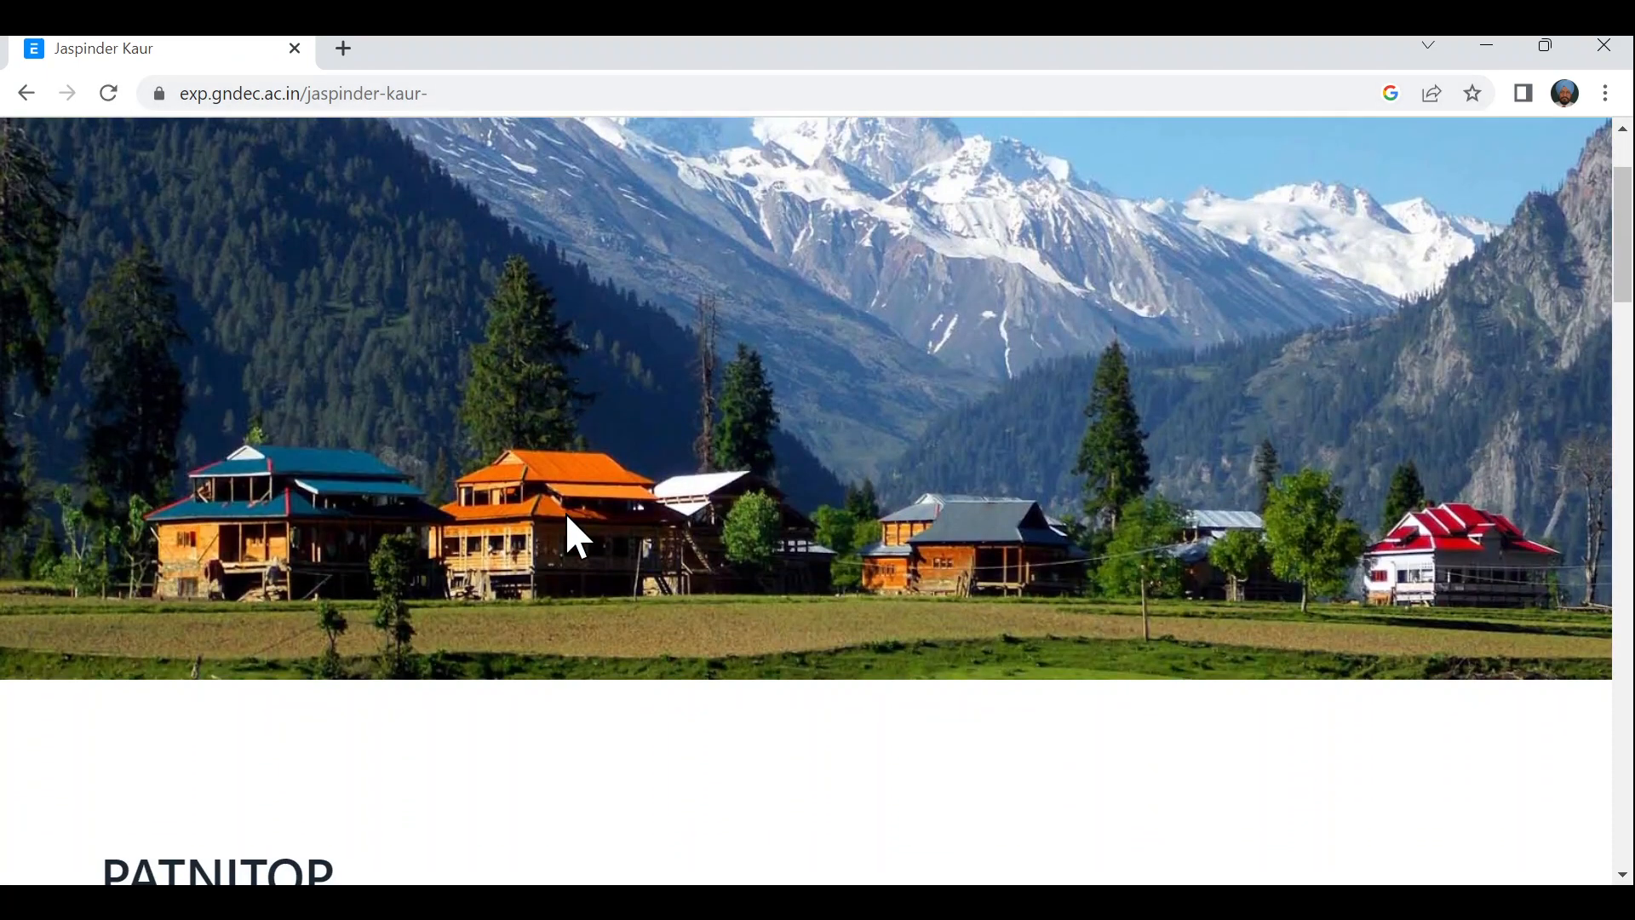
scroll(565, 512, "down", 5)
scroll(567, 515, "down", 5)
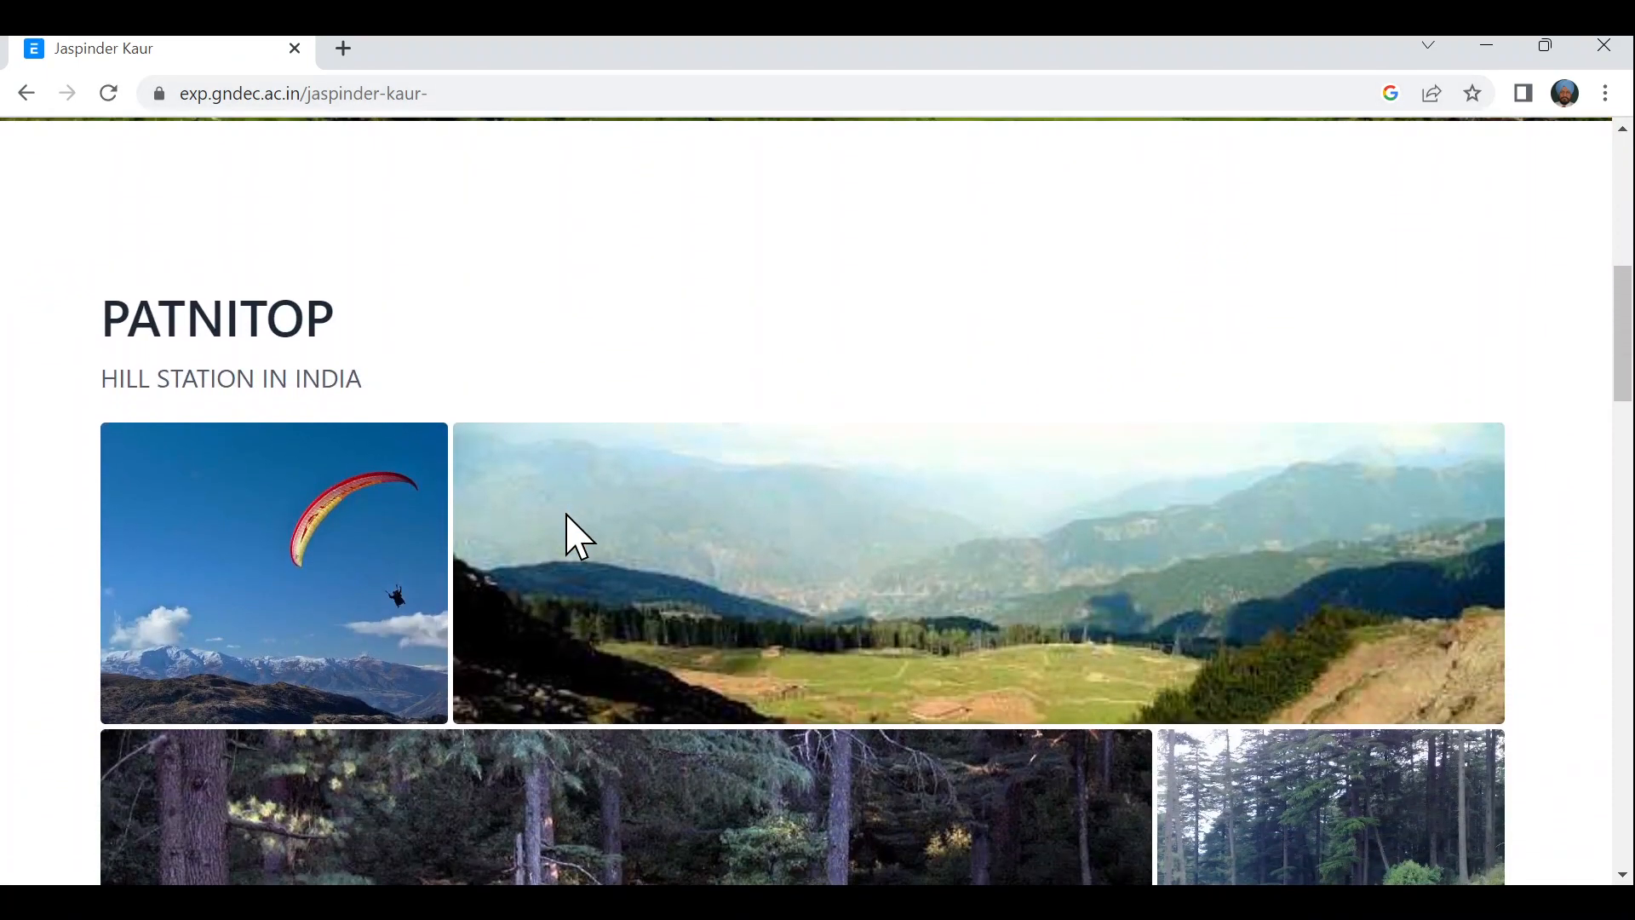
scroll(565, 512, "down", 6)
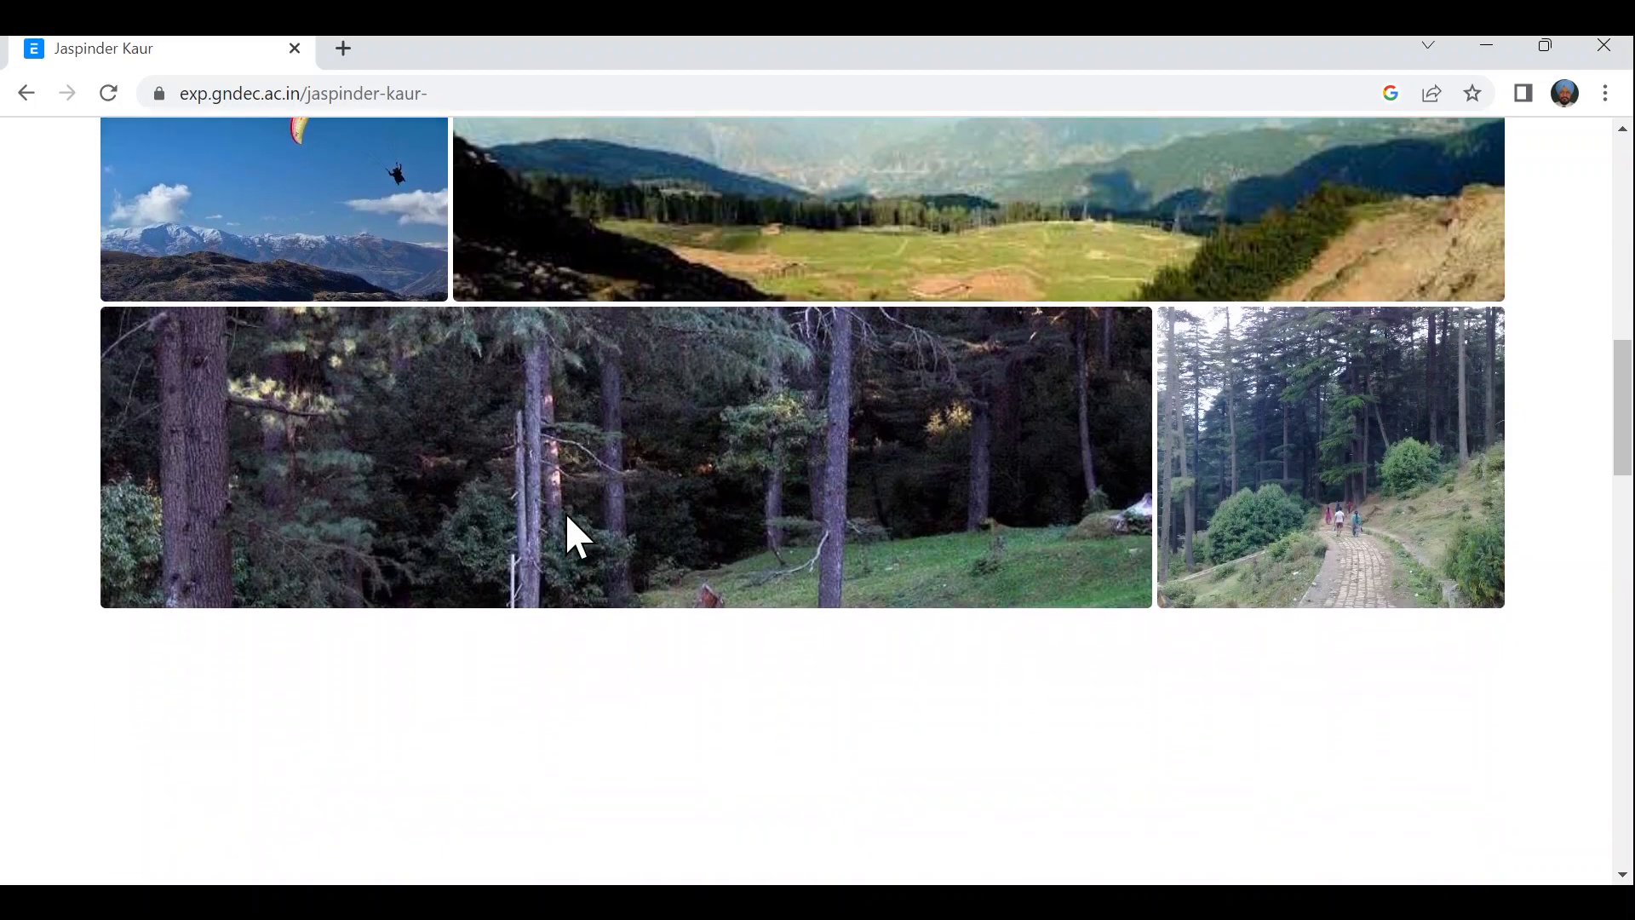
scroll(566, 537, "down", 6)
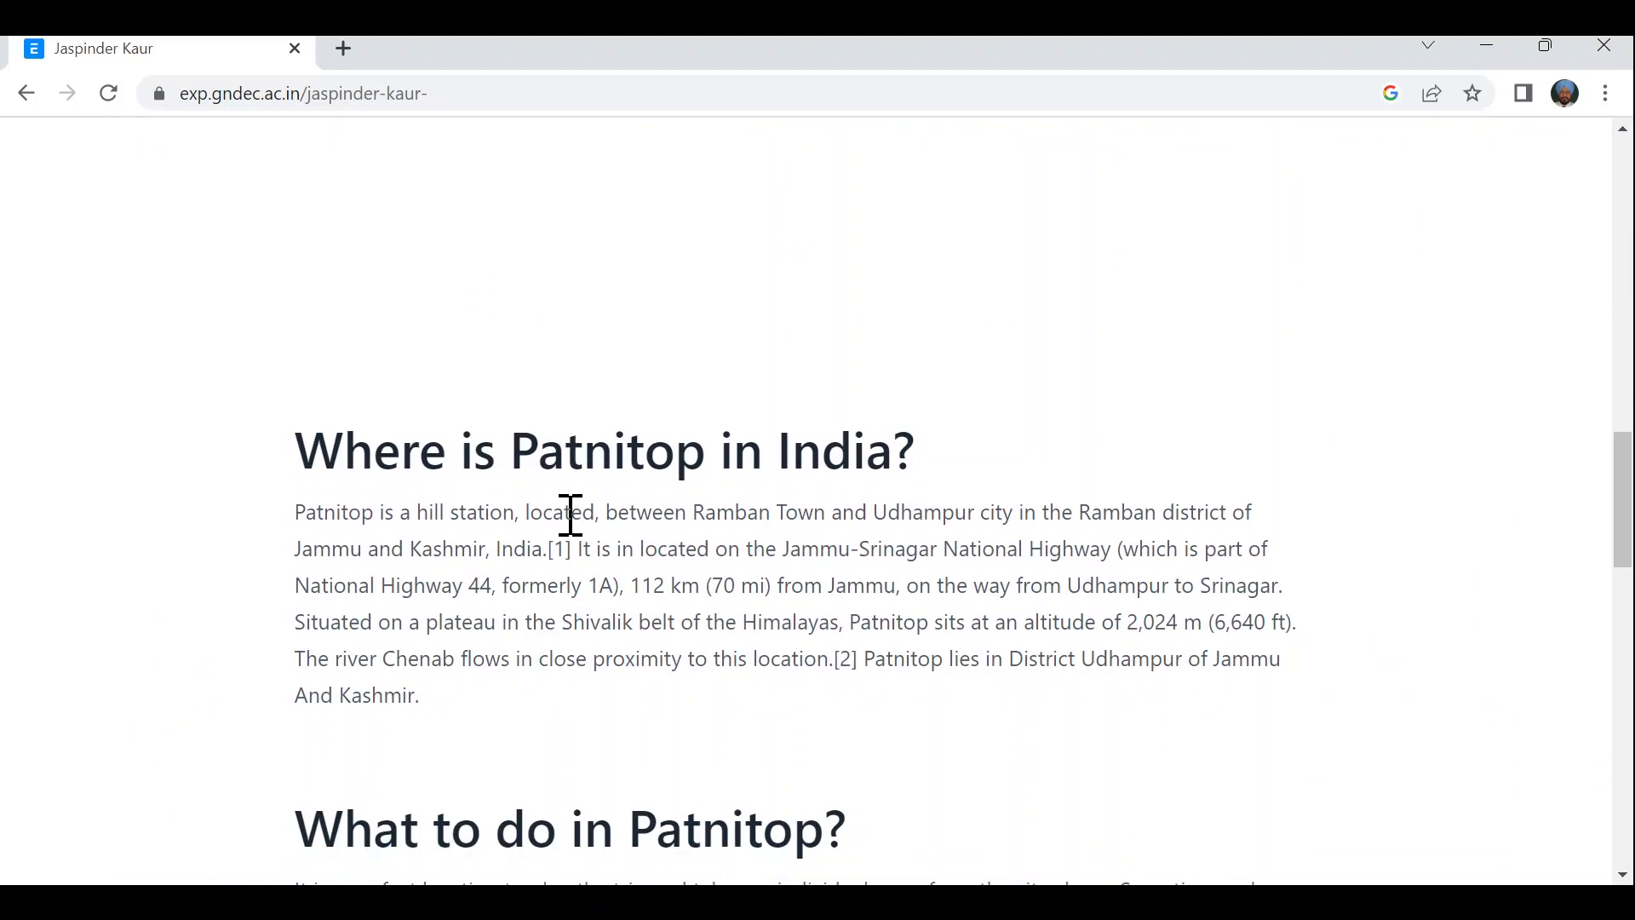
scroll(570, 516, "down", 5)
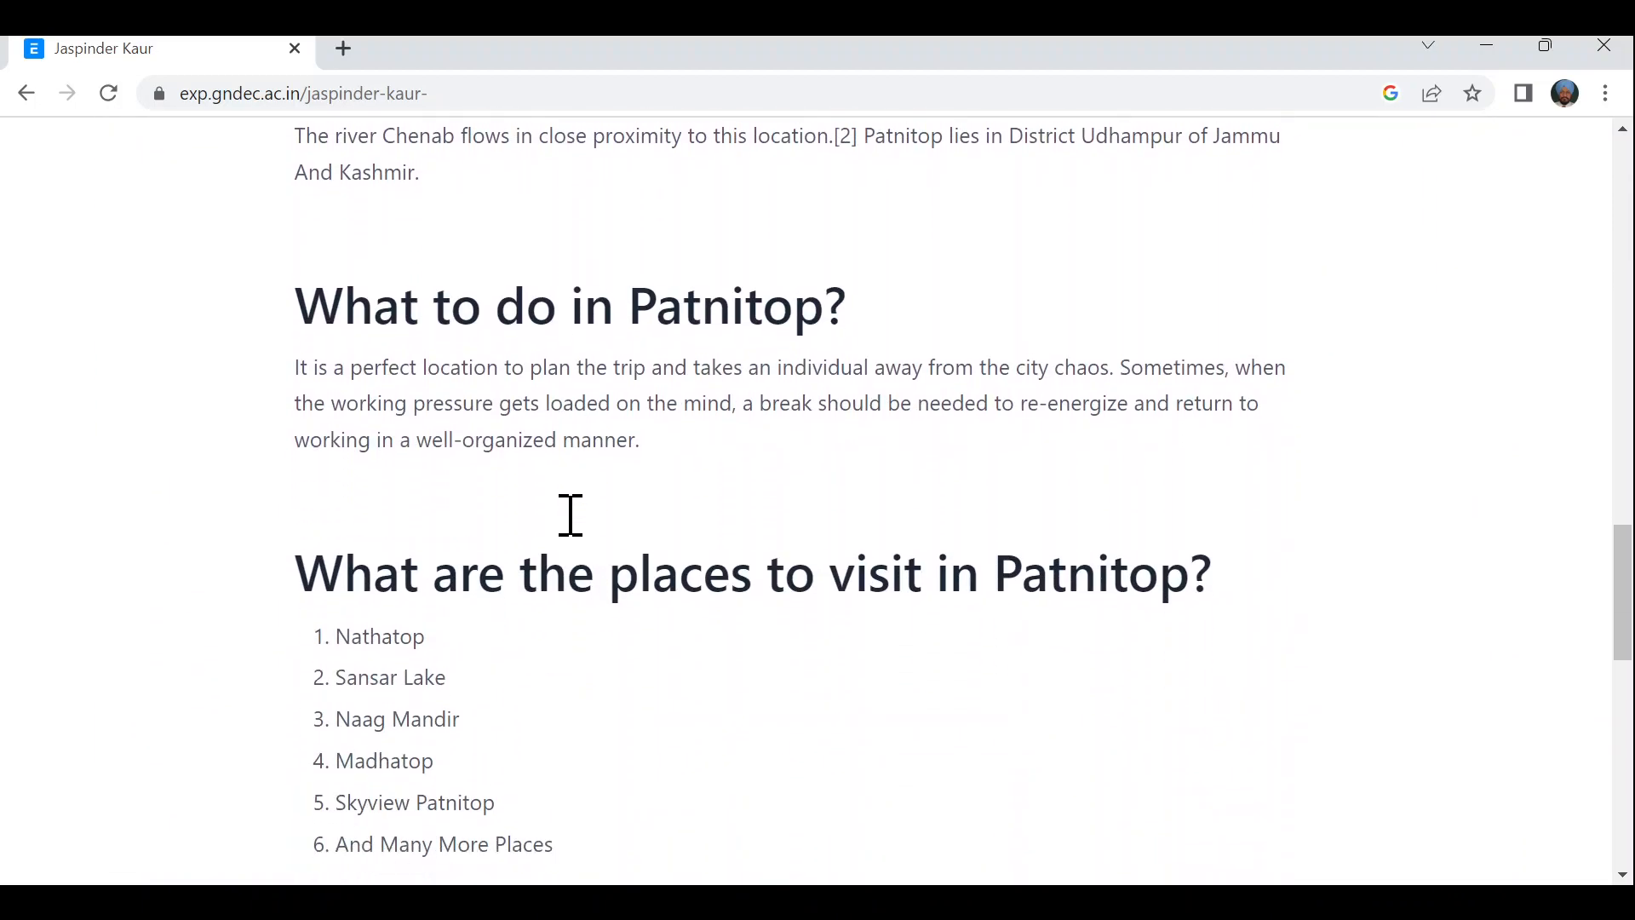
scroll(580, 537, "down", 8)
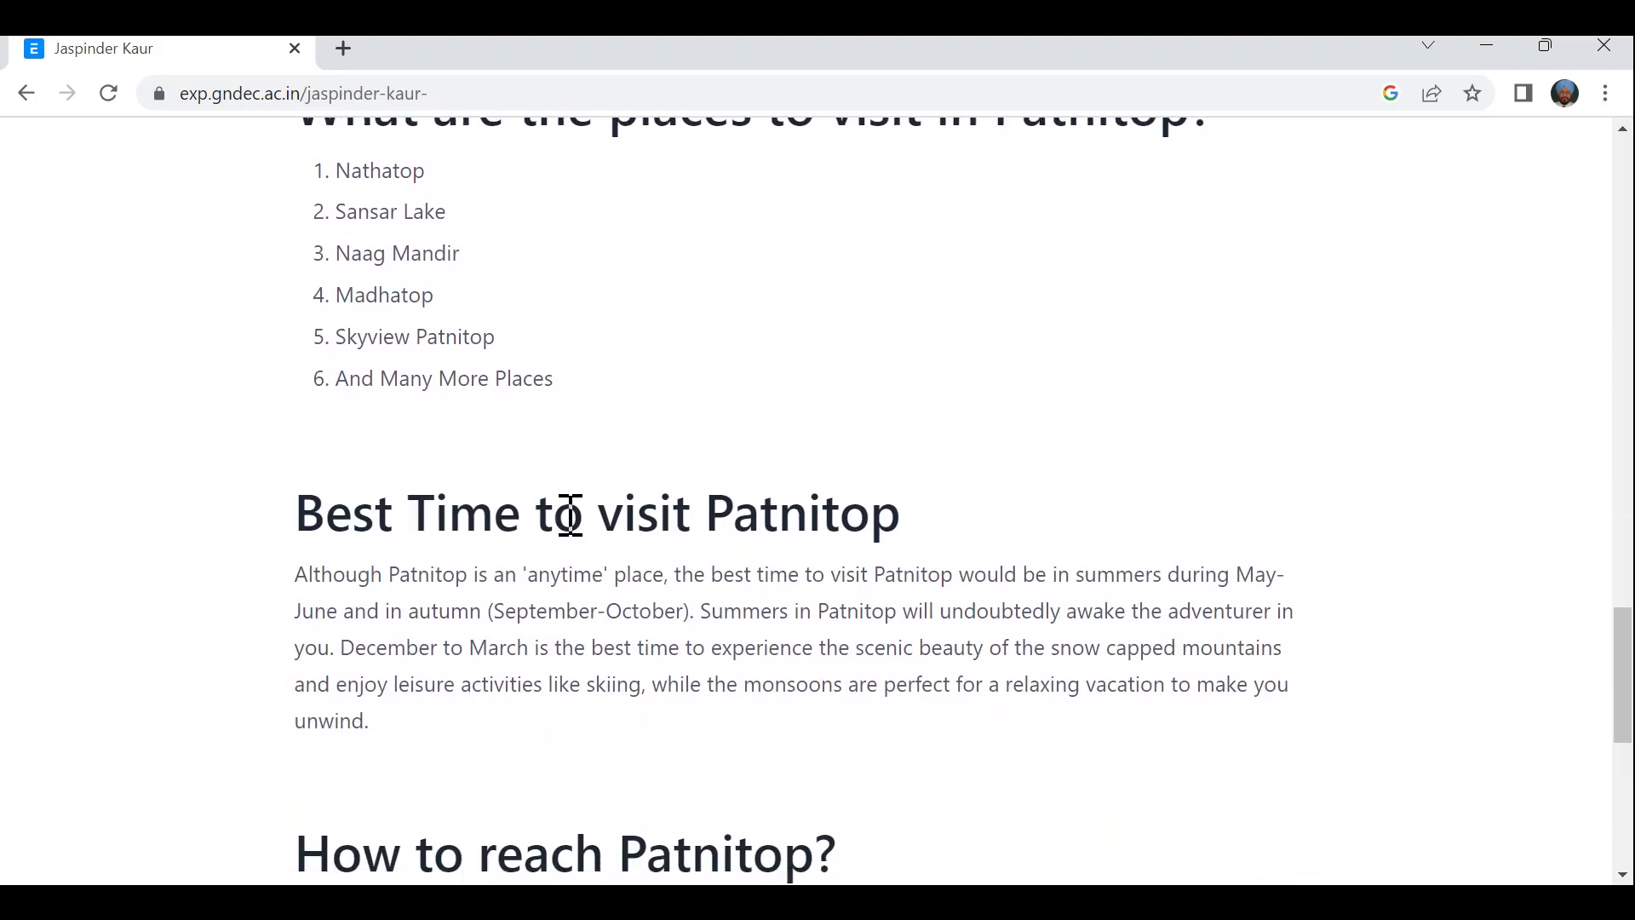
scroll(570, 537, "down", 2)
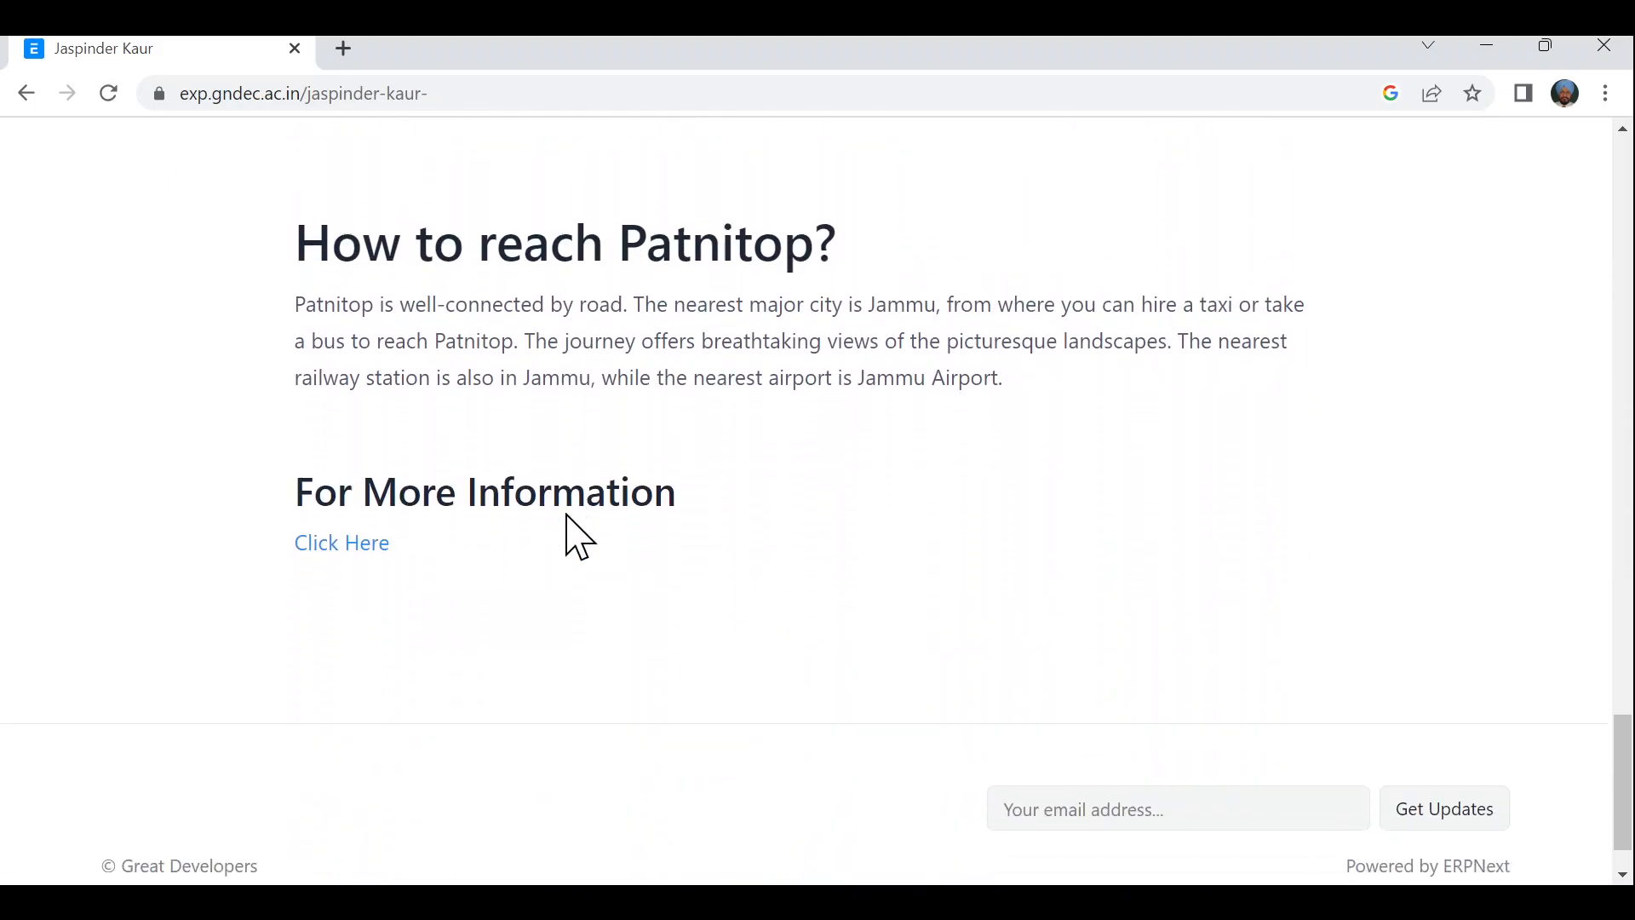
scroll(571, 538, "up", 3)
scroll(569, 517, "down", 3)
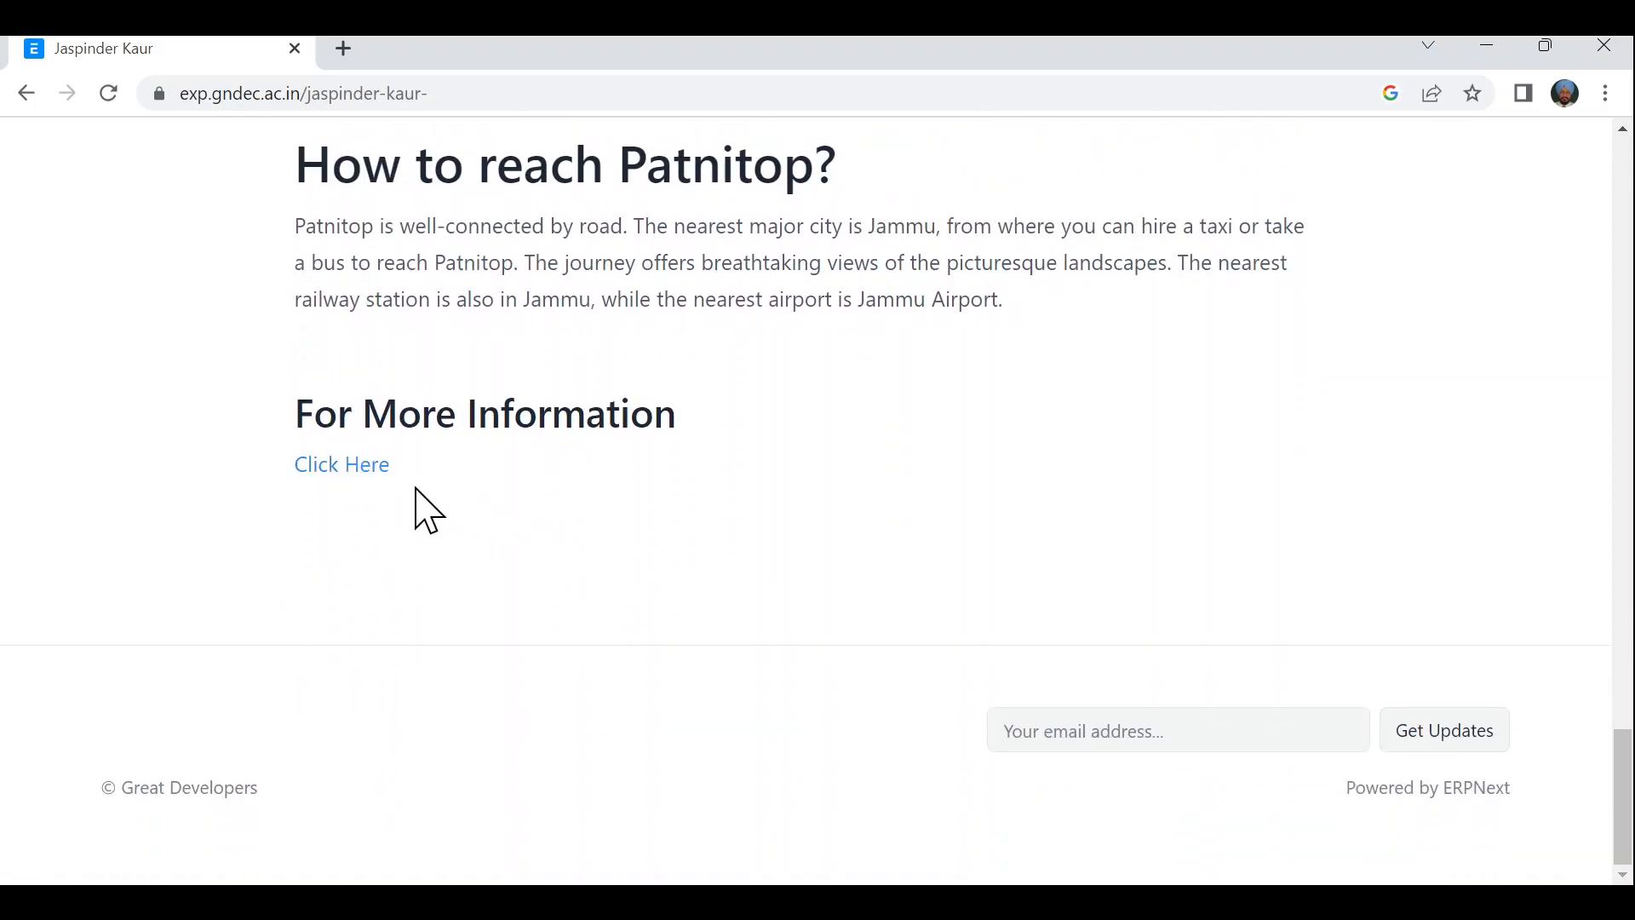
- Follow the 'Click Here' further-information link, then return to the patnitop web page record
left_click(369, 466)
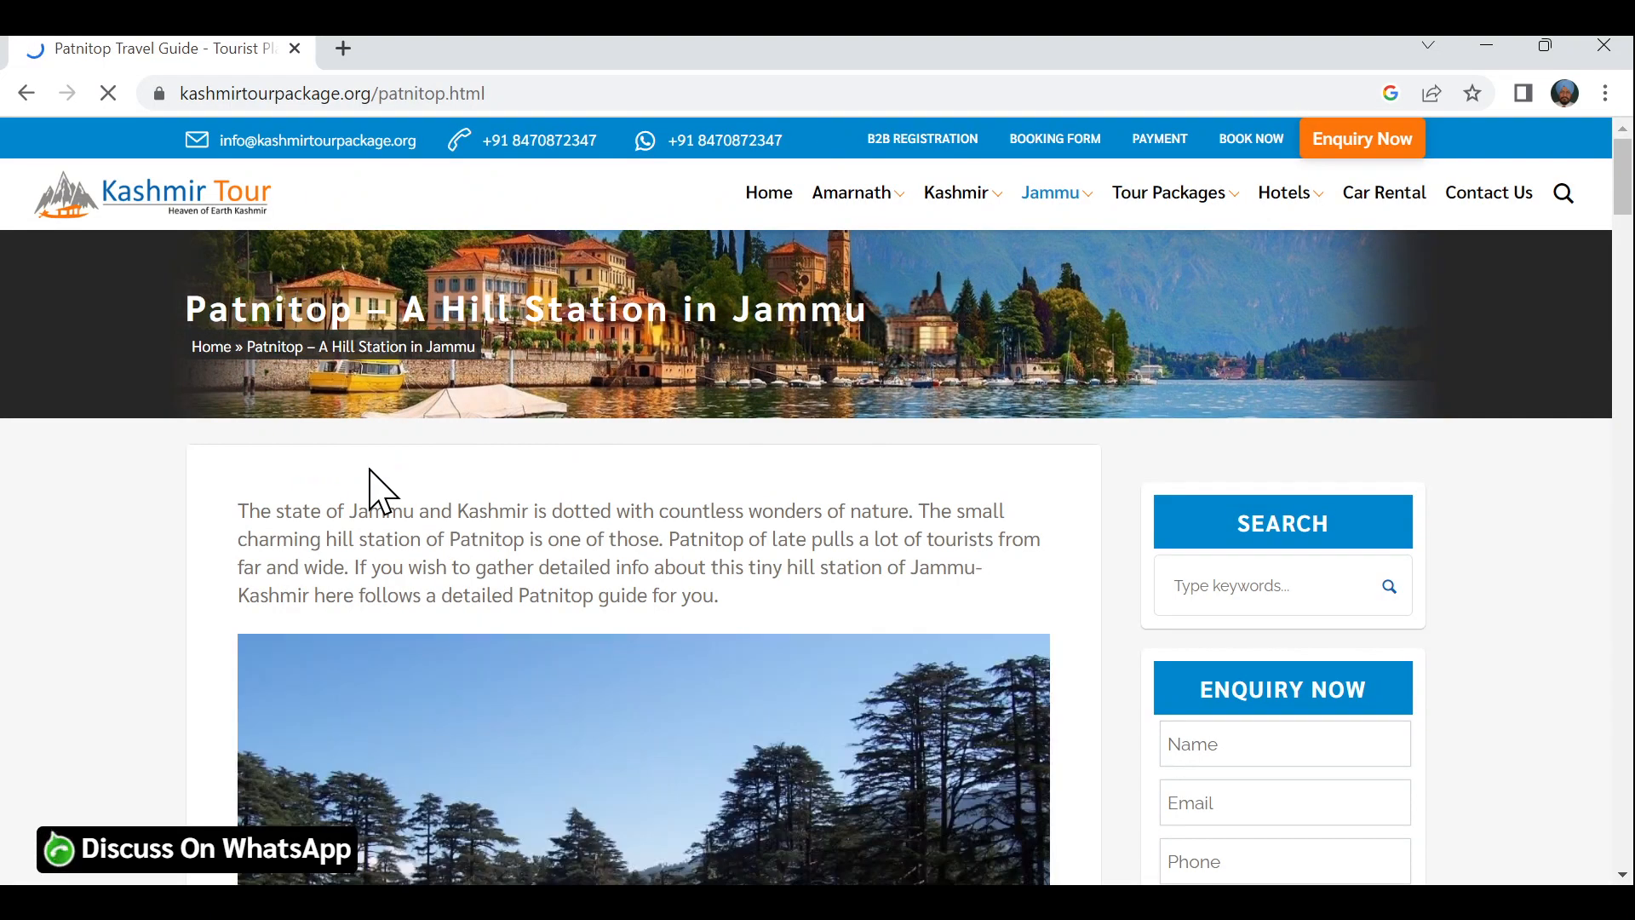
left_click(26, 92)
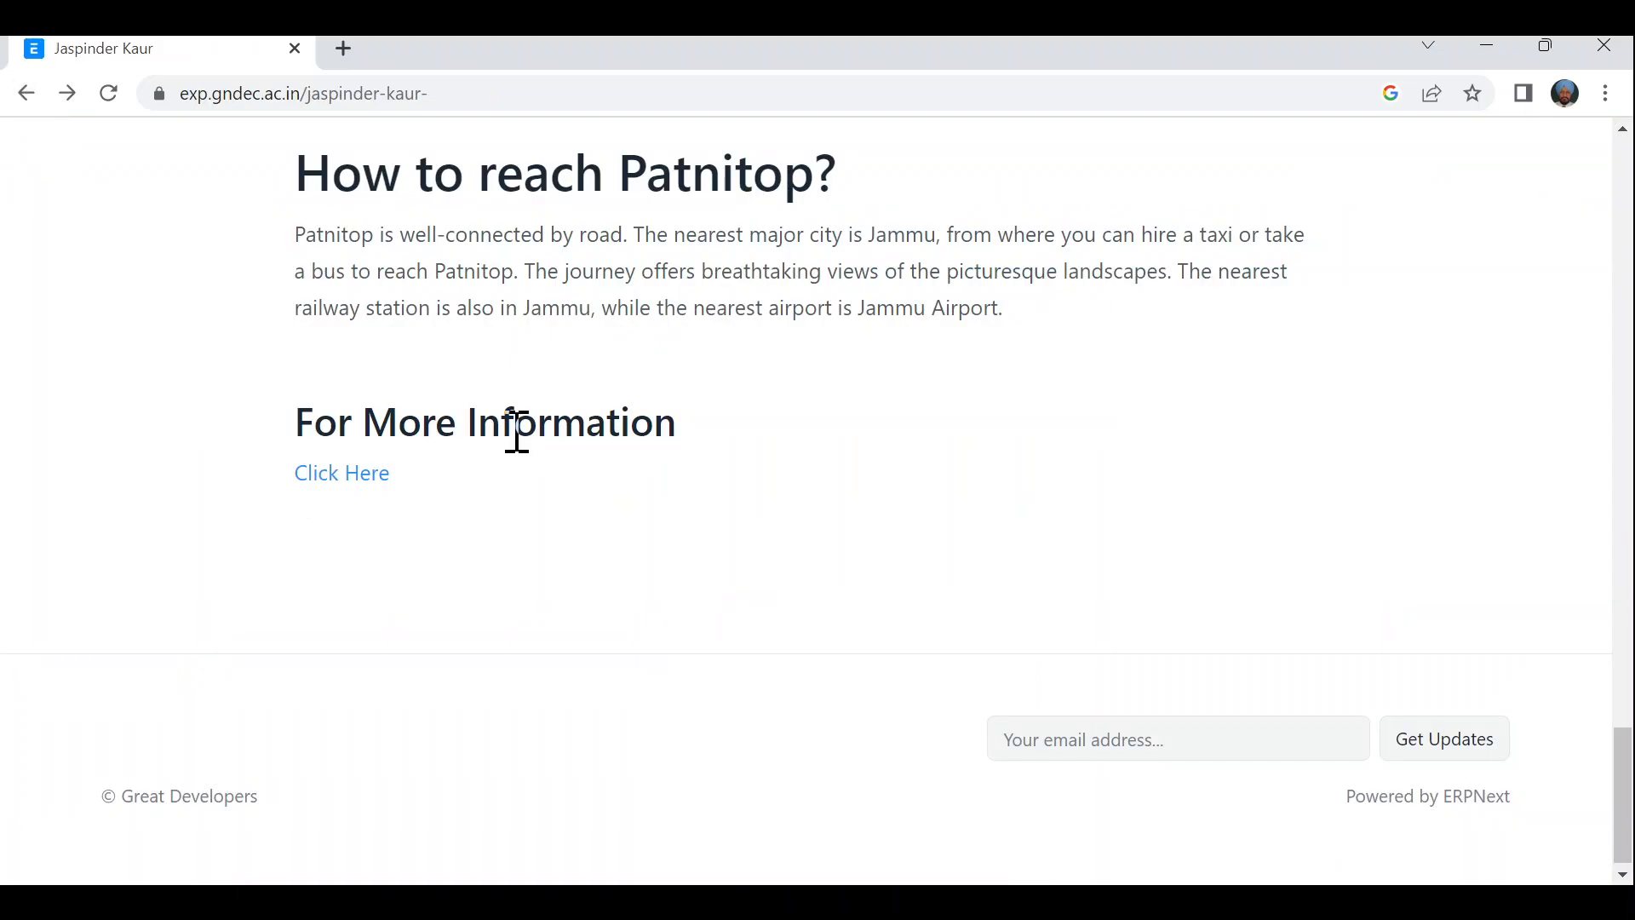
scroll(825, 482, "up", 7)
scroll(823, 466, "up", 12)
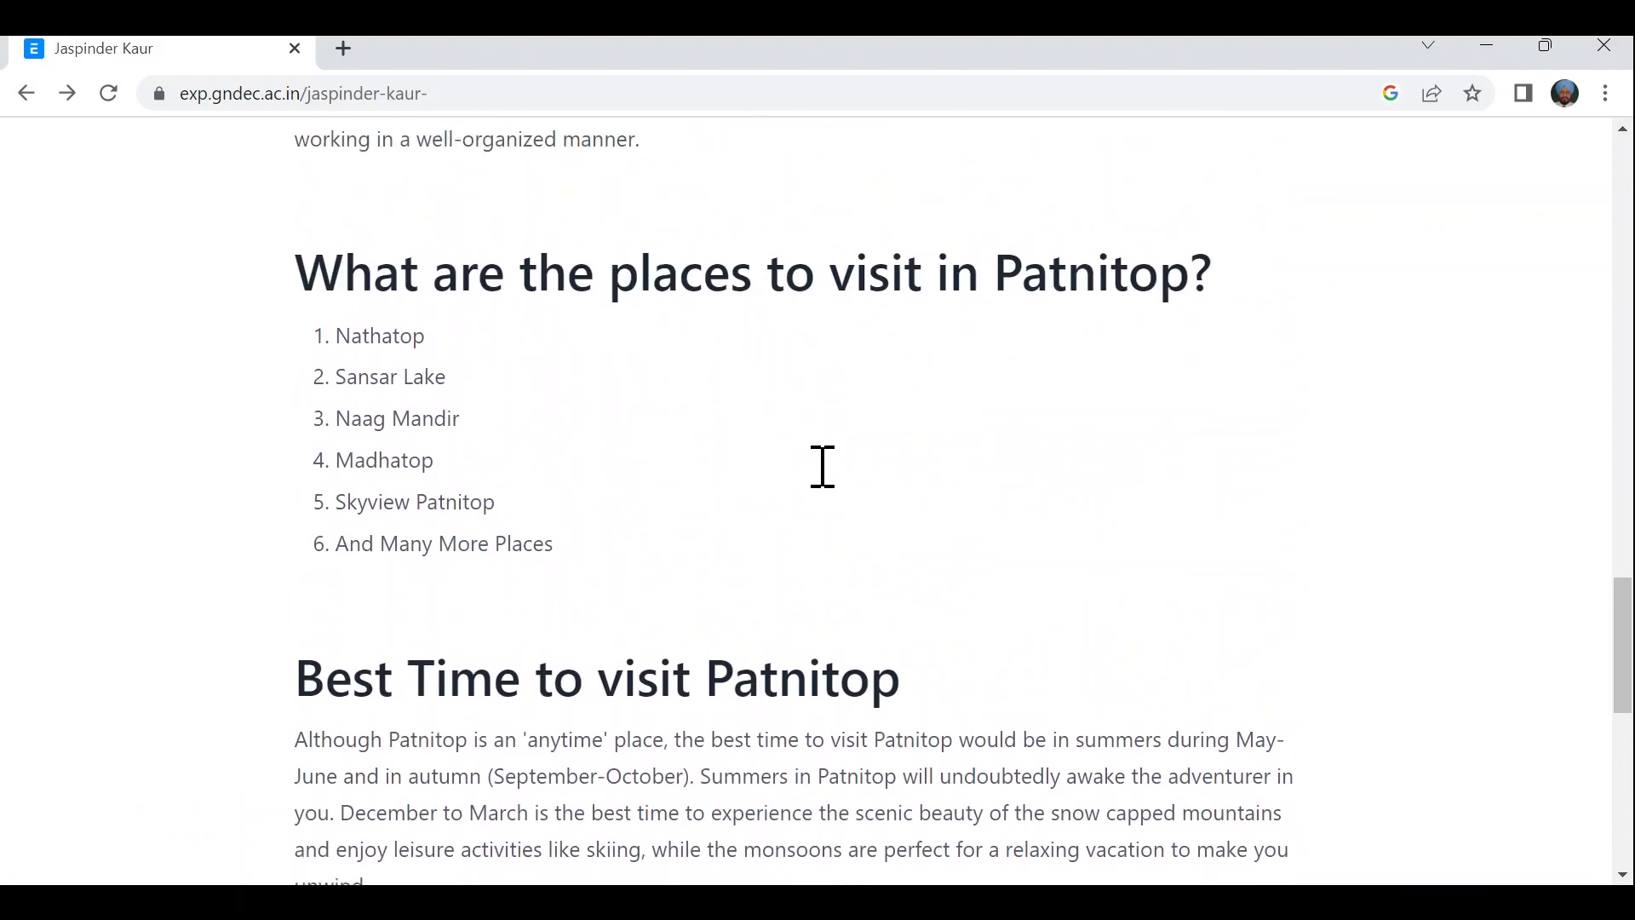
scroll(819, 477, "up", 10)
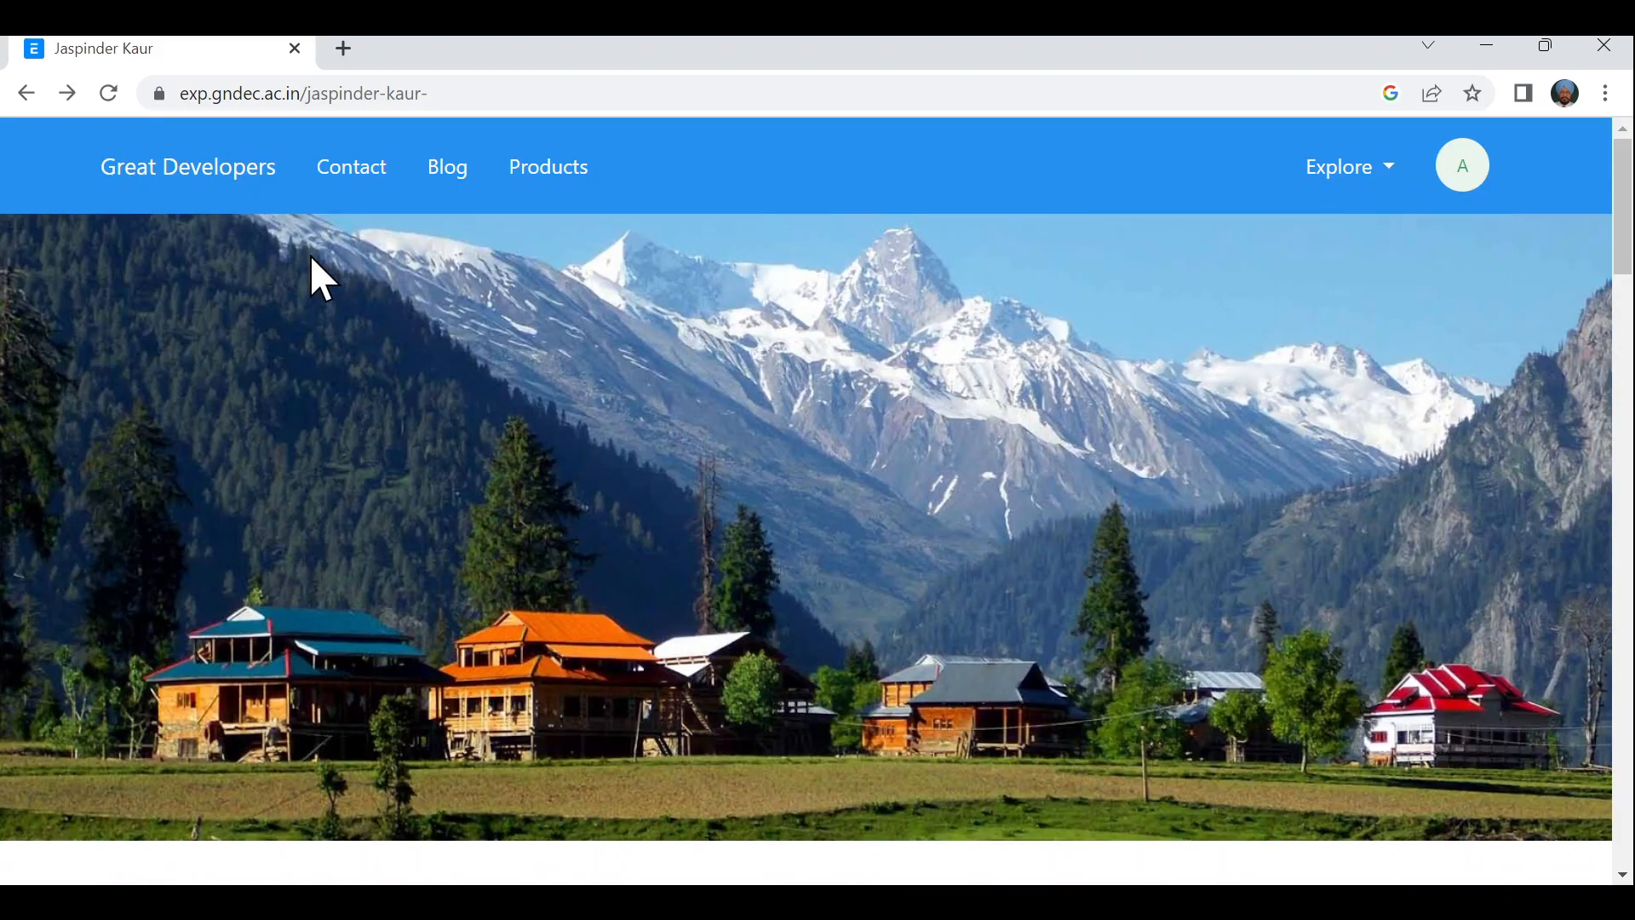
left_click(25, 94)
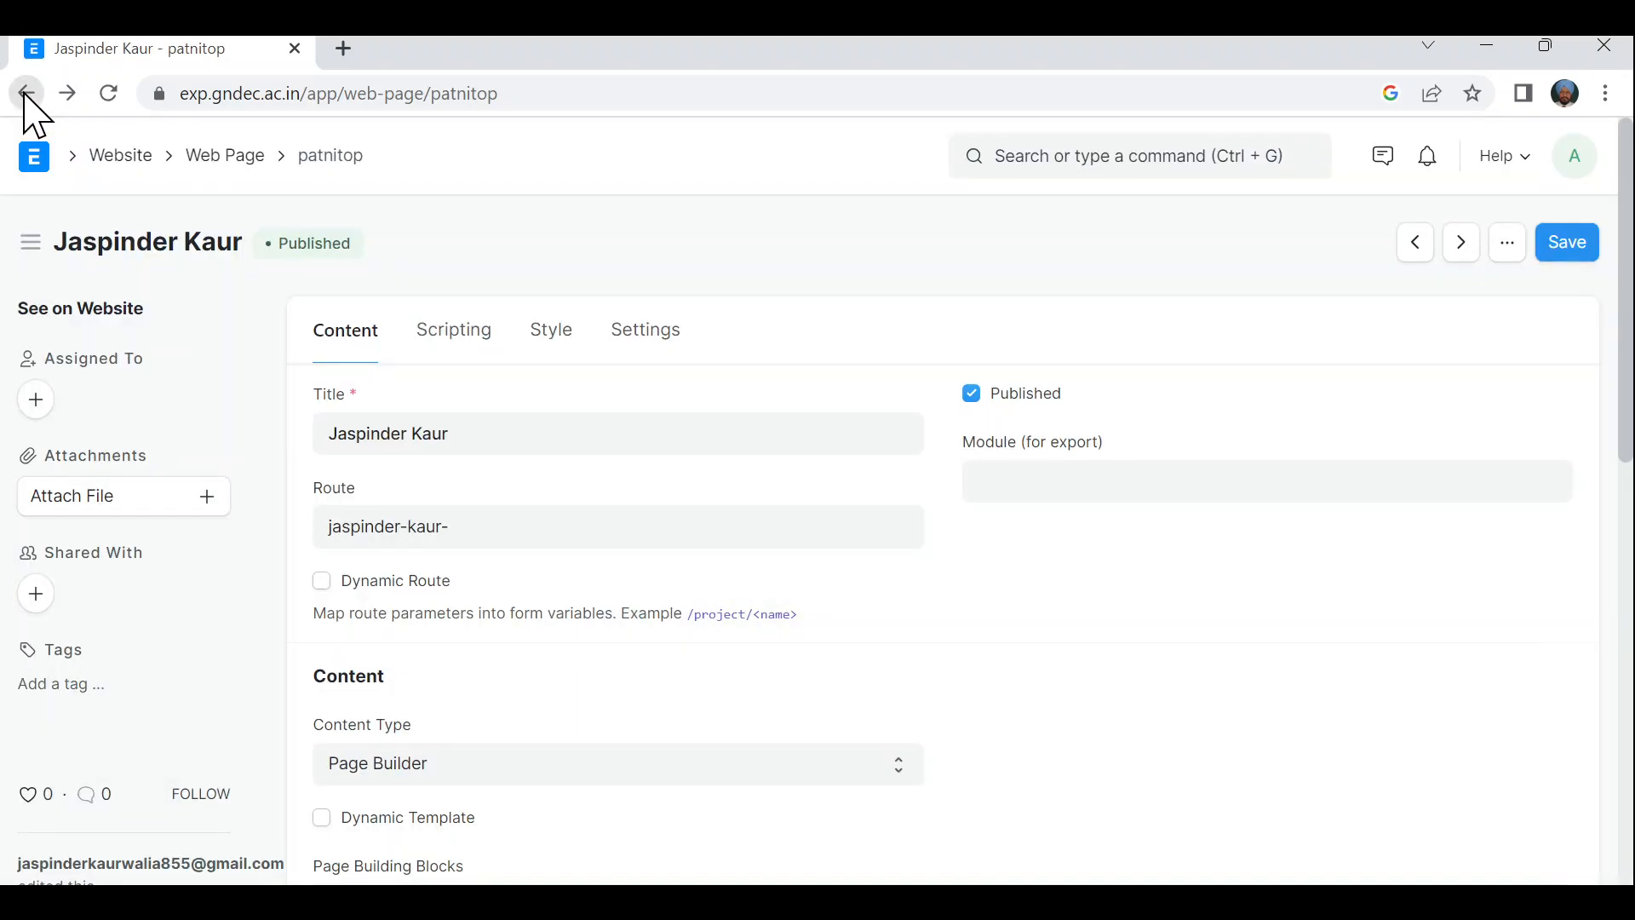
- Open the first record in the Web Page list and load its public Architecture page
left_click(26, 93)
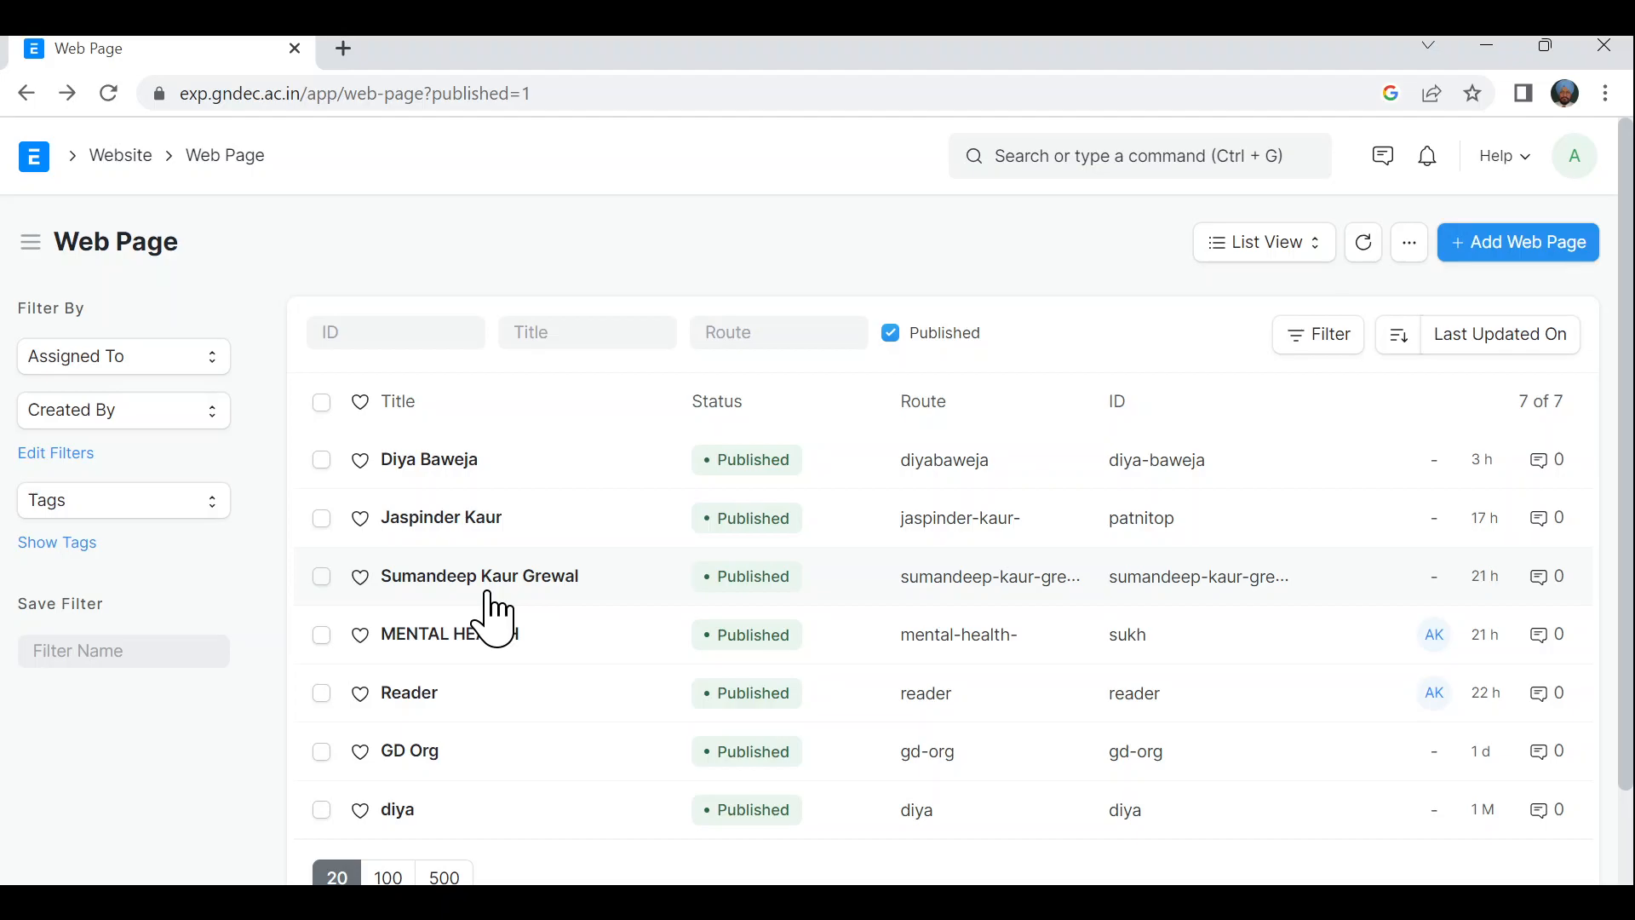
left_click(436, 460)
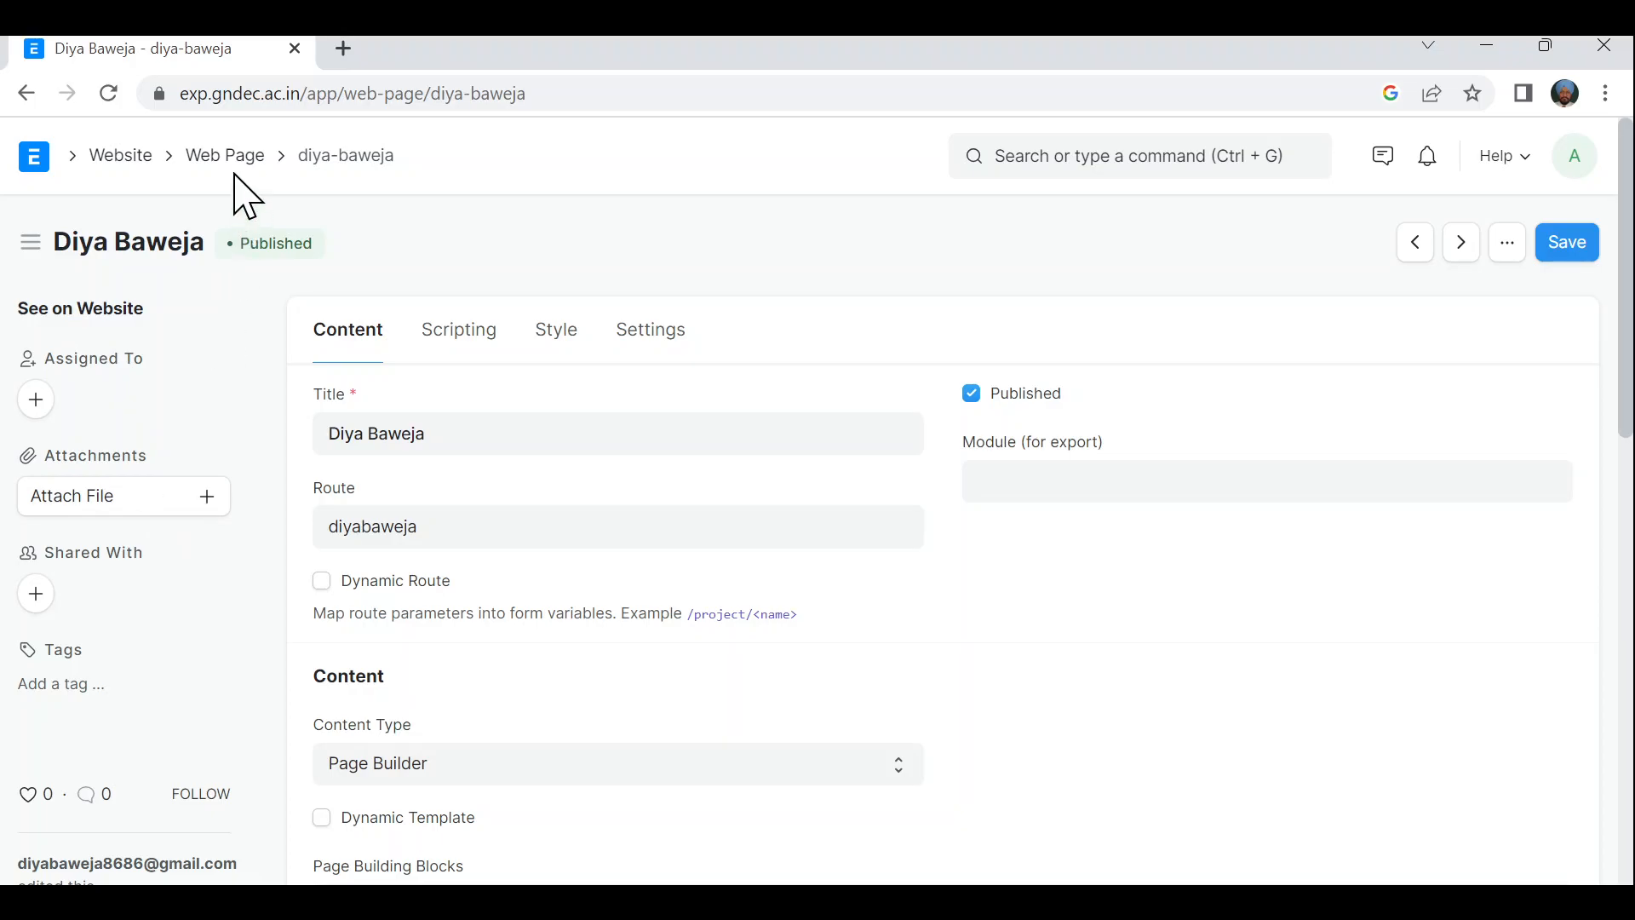
left_click(226, 96)
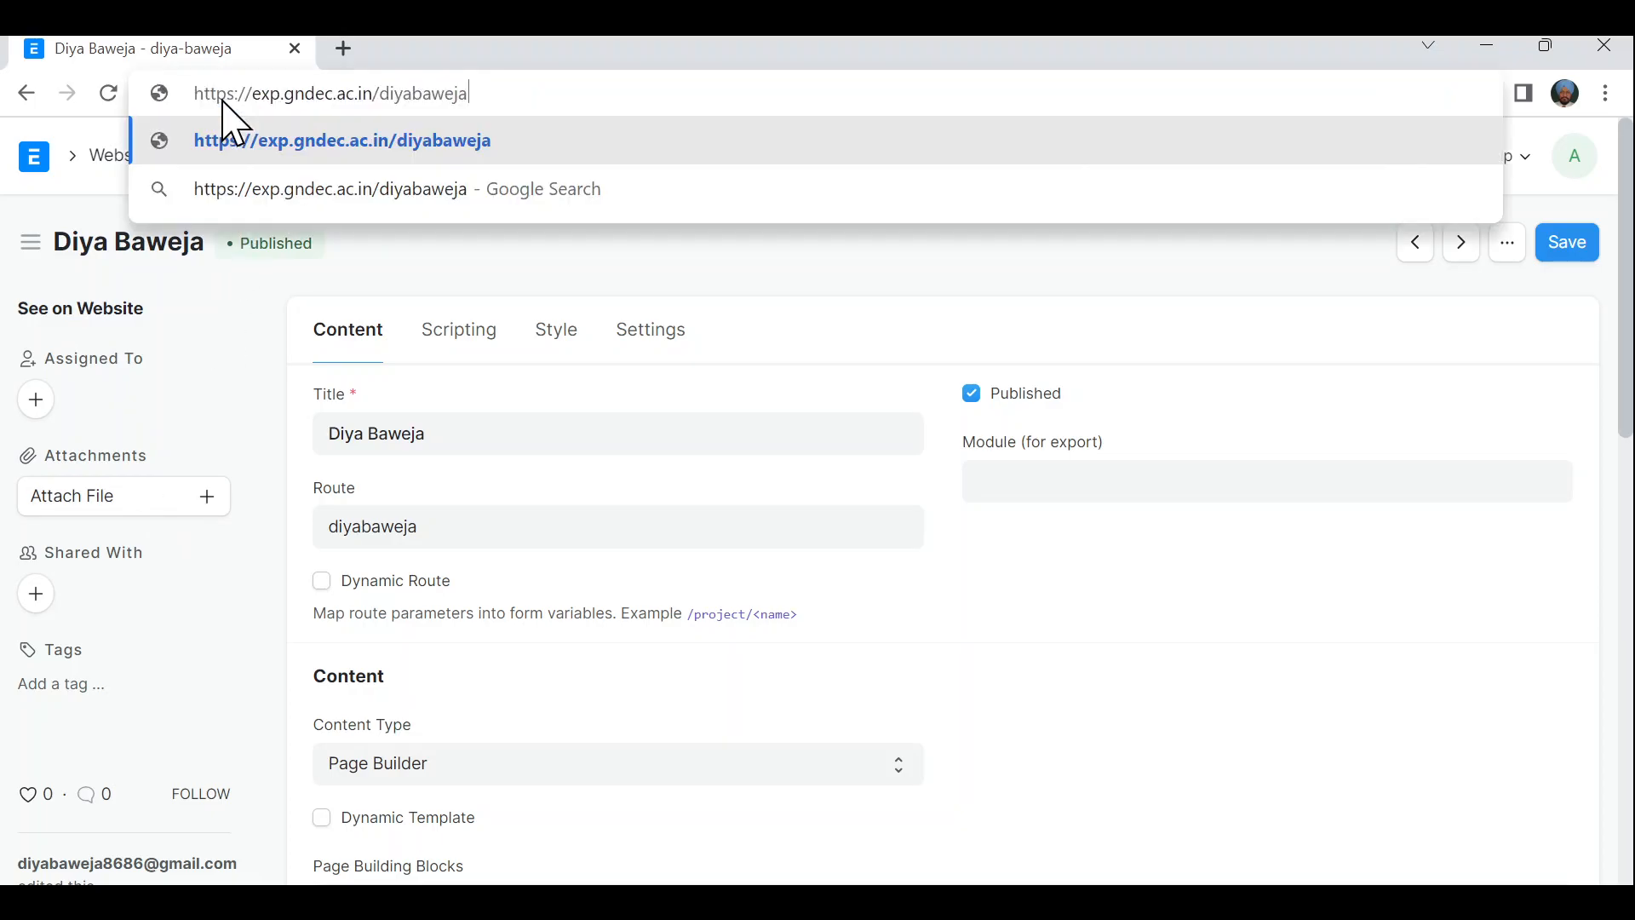
key("Return")
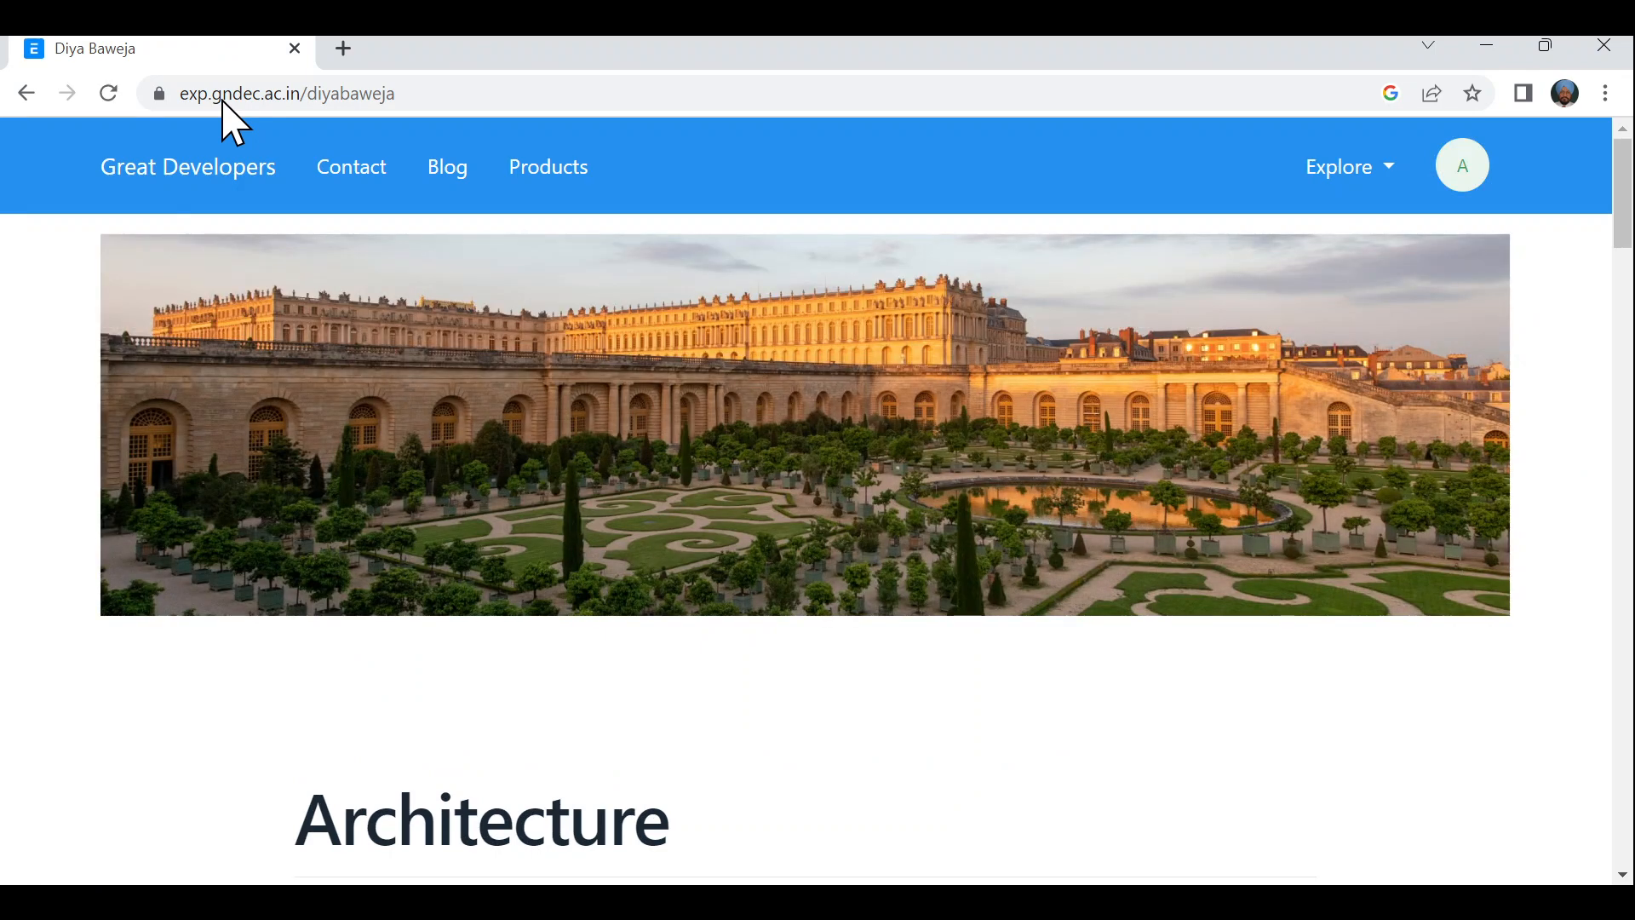
left_click(344, 48)
type("abc")
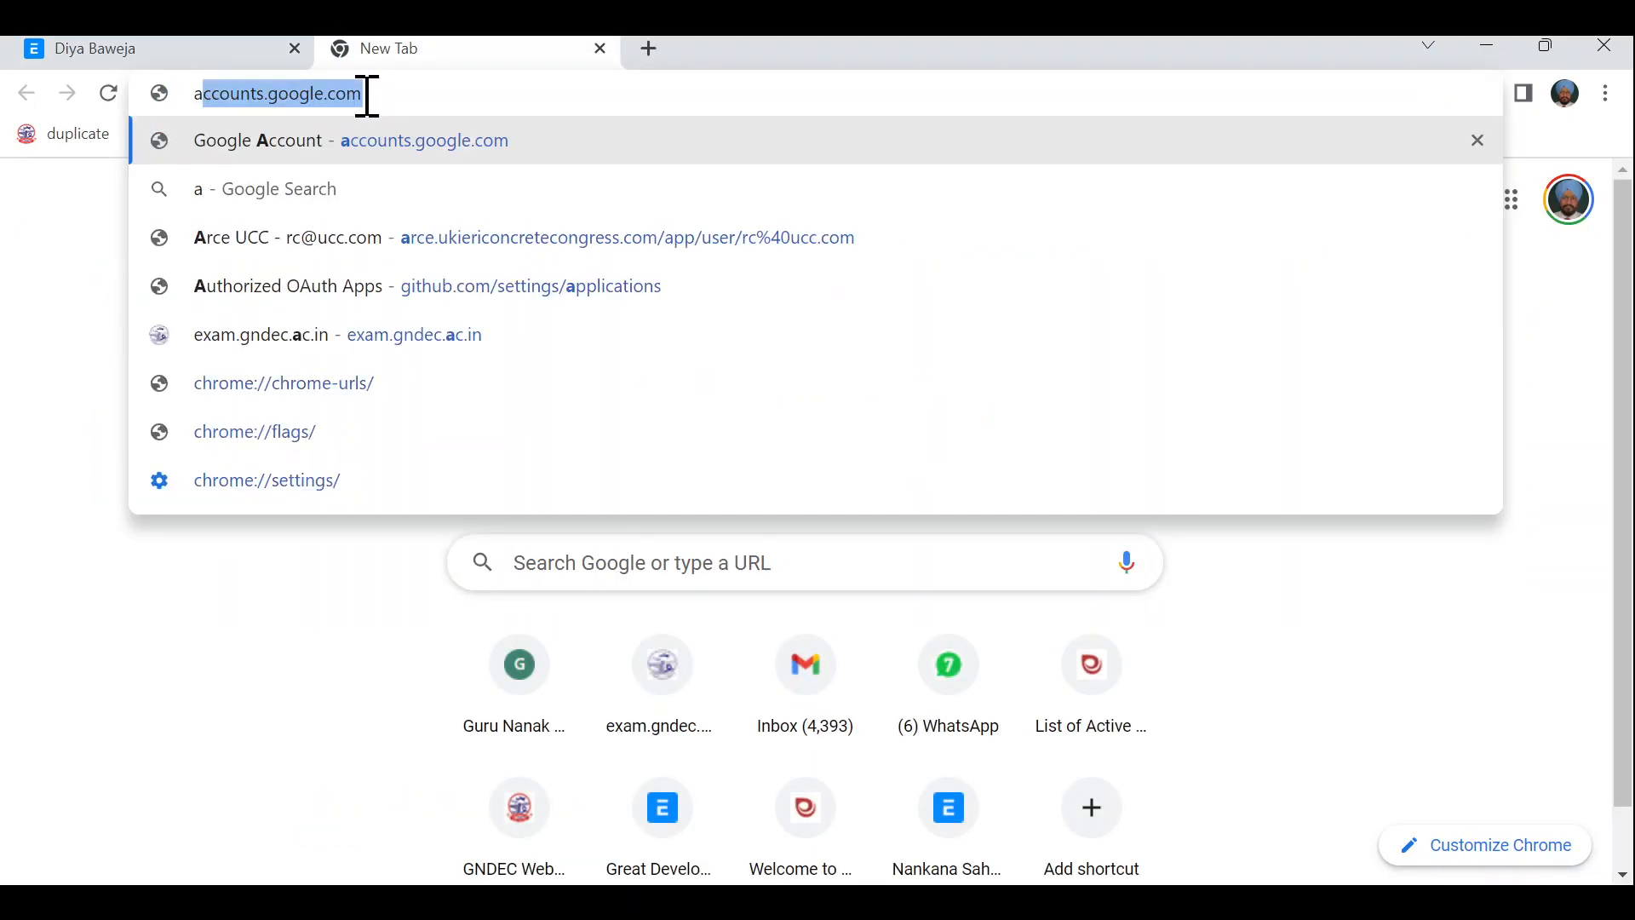
key("Return")
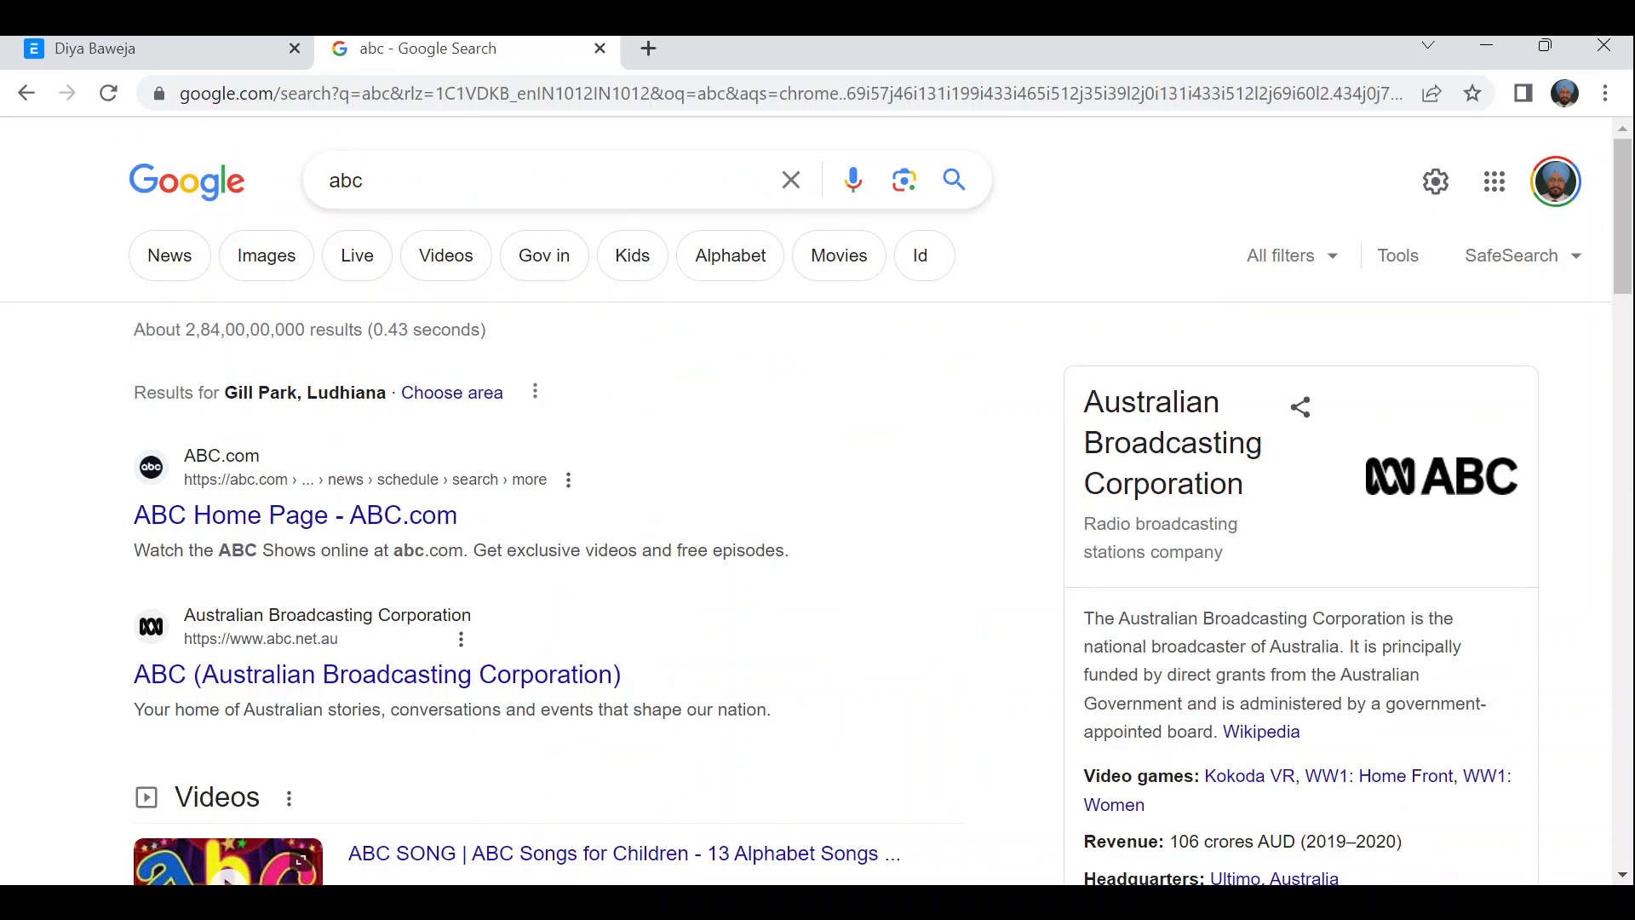
key("alt+Tab")
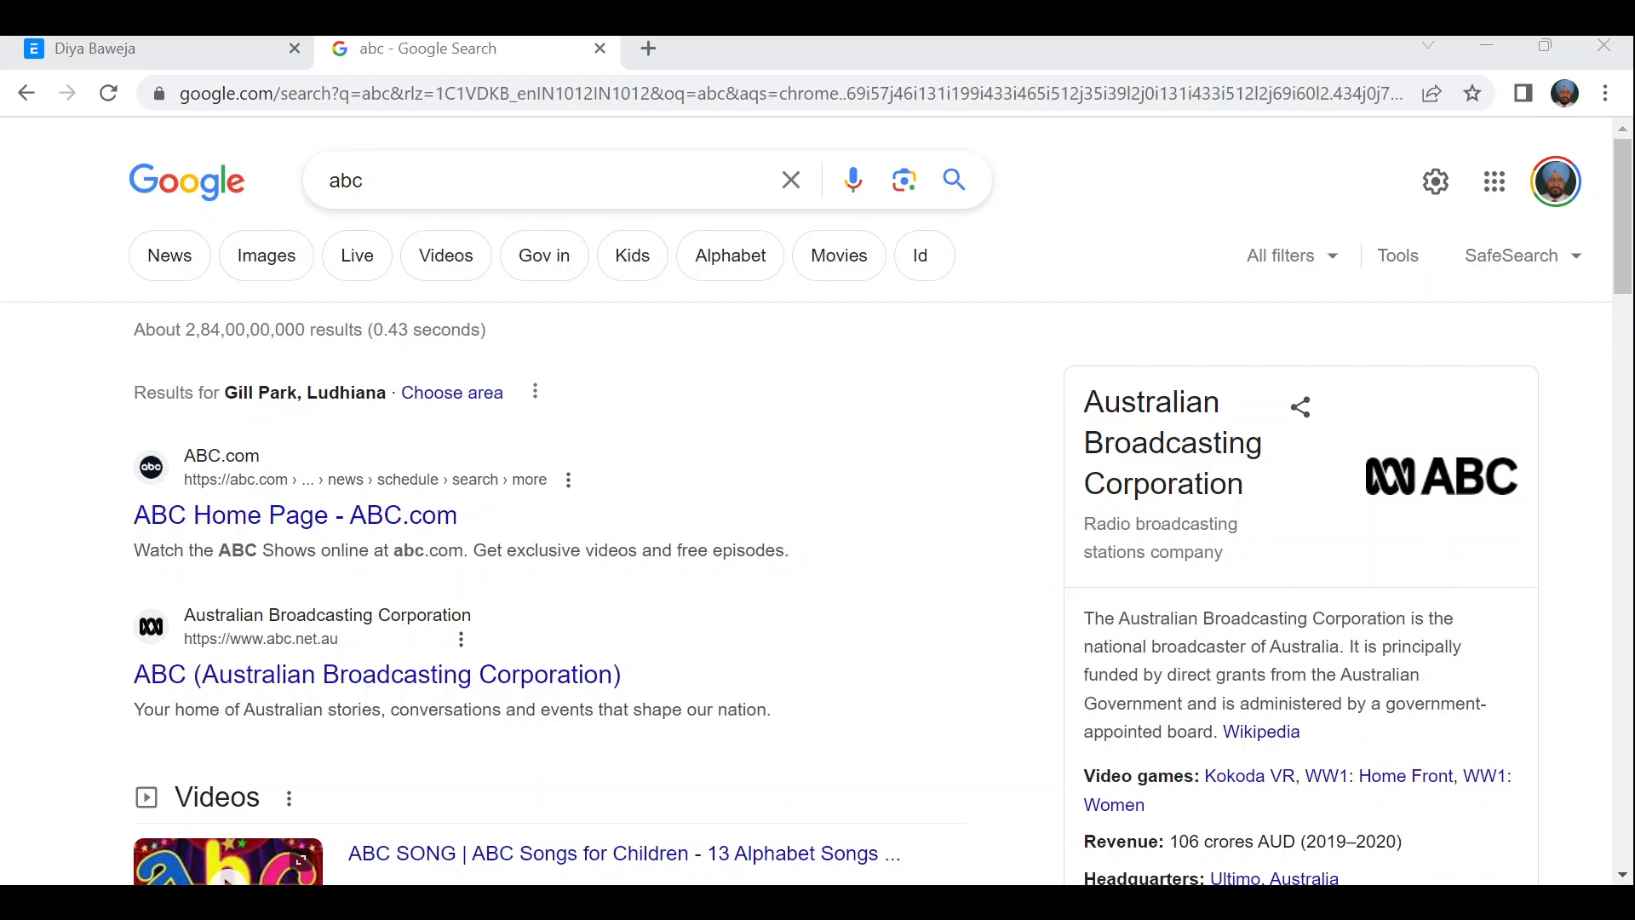
key("alt+Tab")
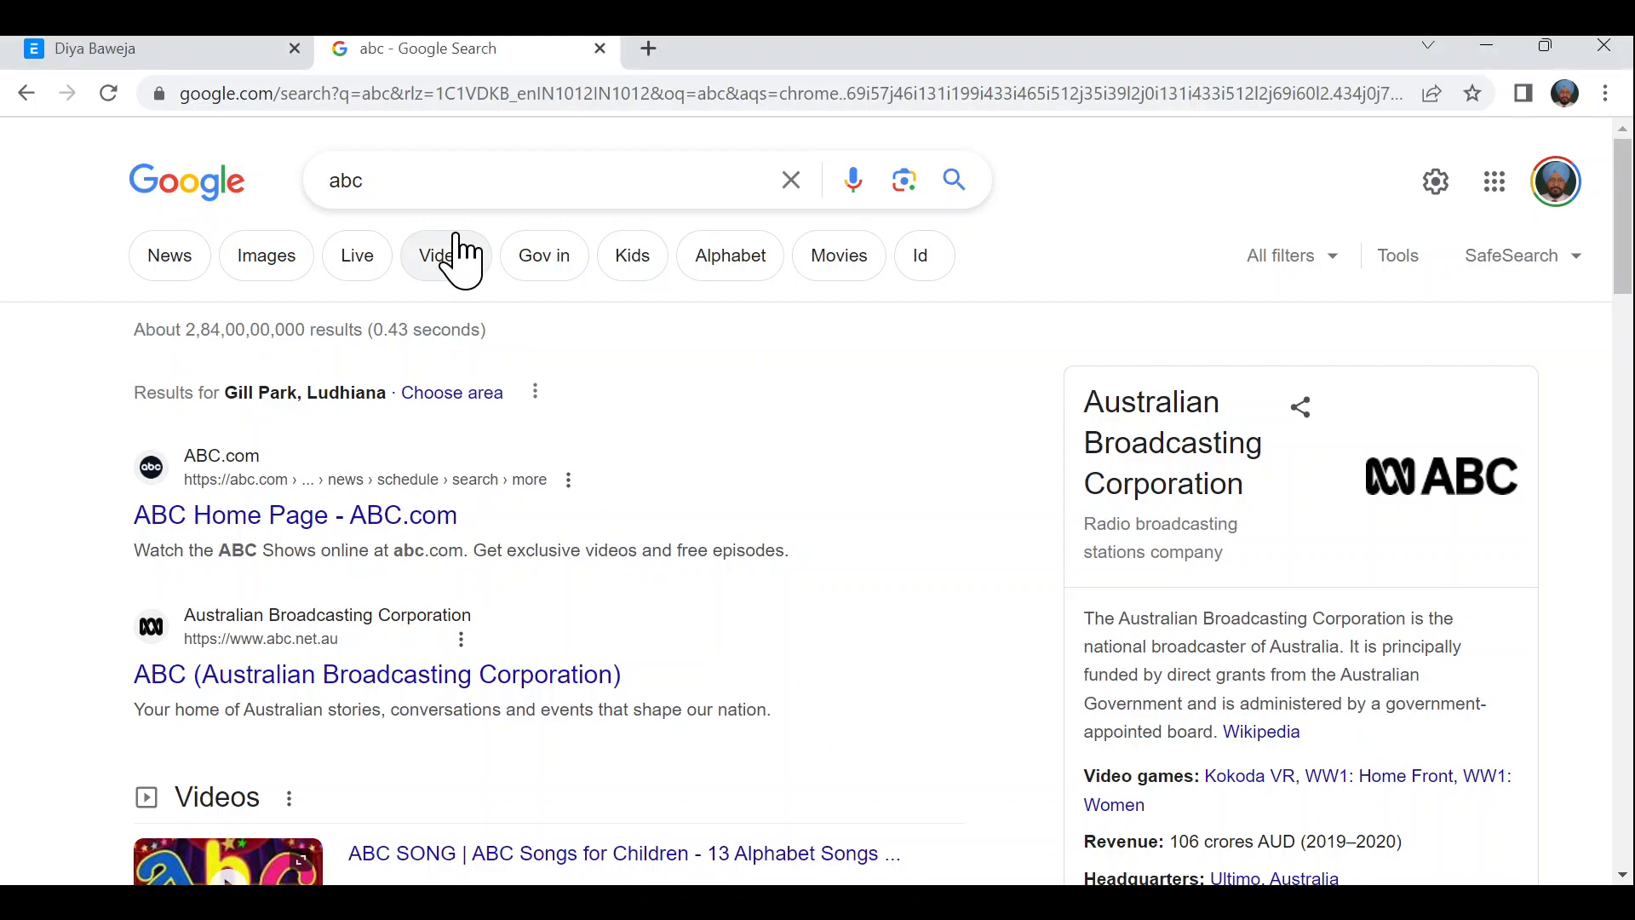
left_click(601, 49)
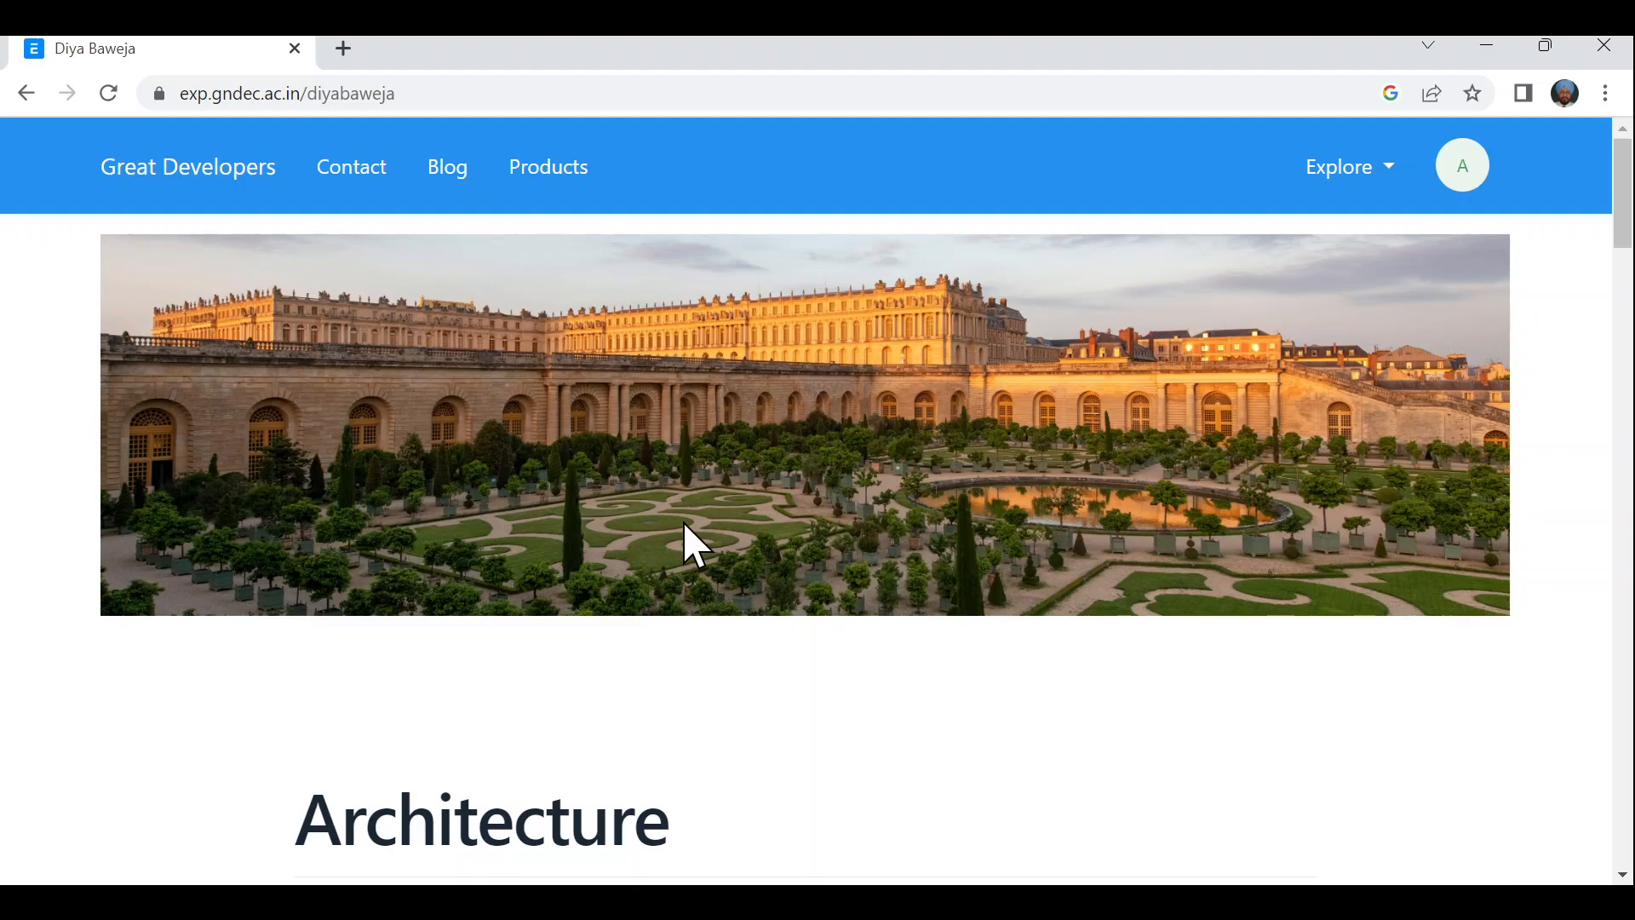
scroll(684, 524, "down", 4)
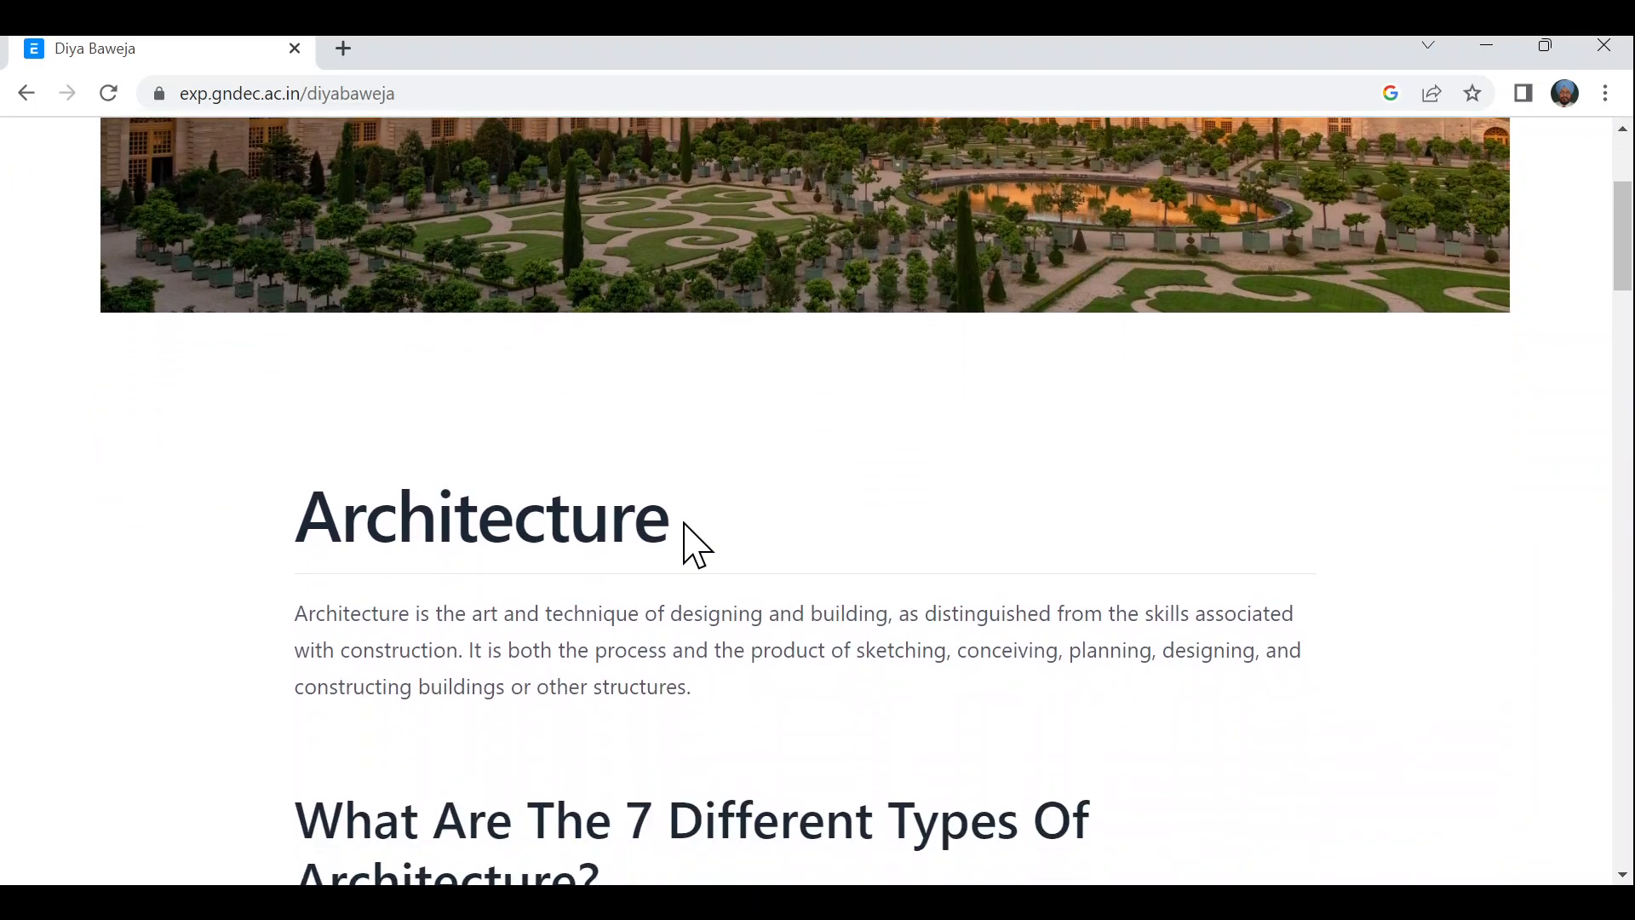
scroll(684, 524, "down", 2)
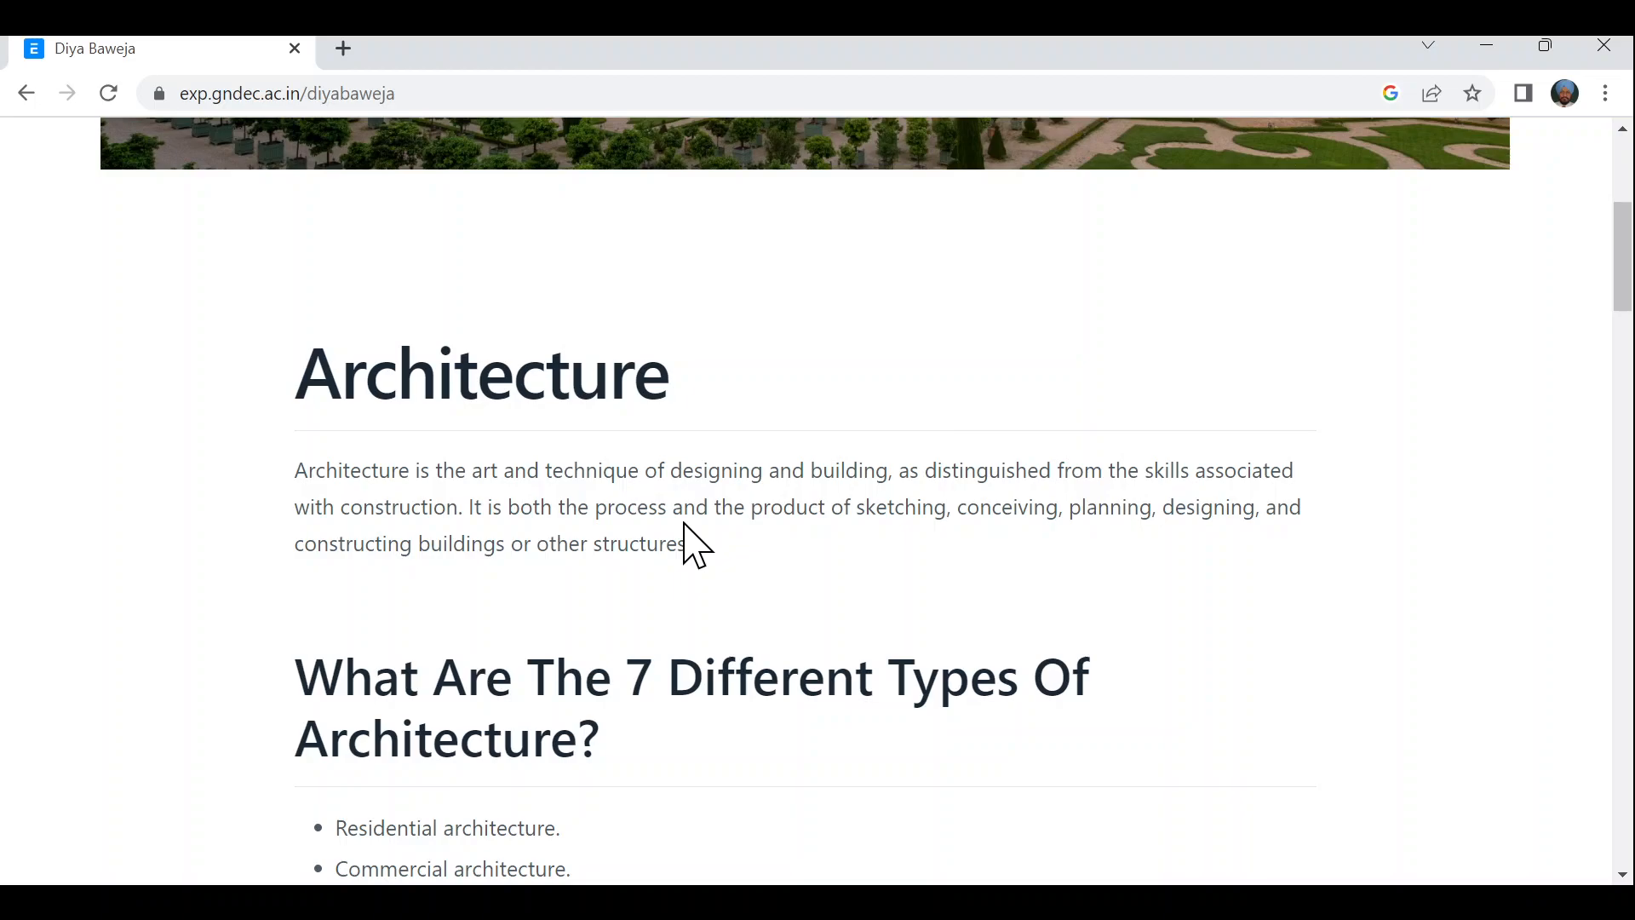
scroll(684, 524, "up", 6)
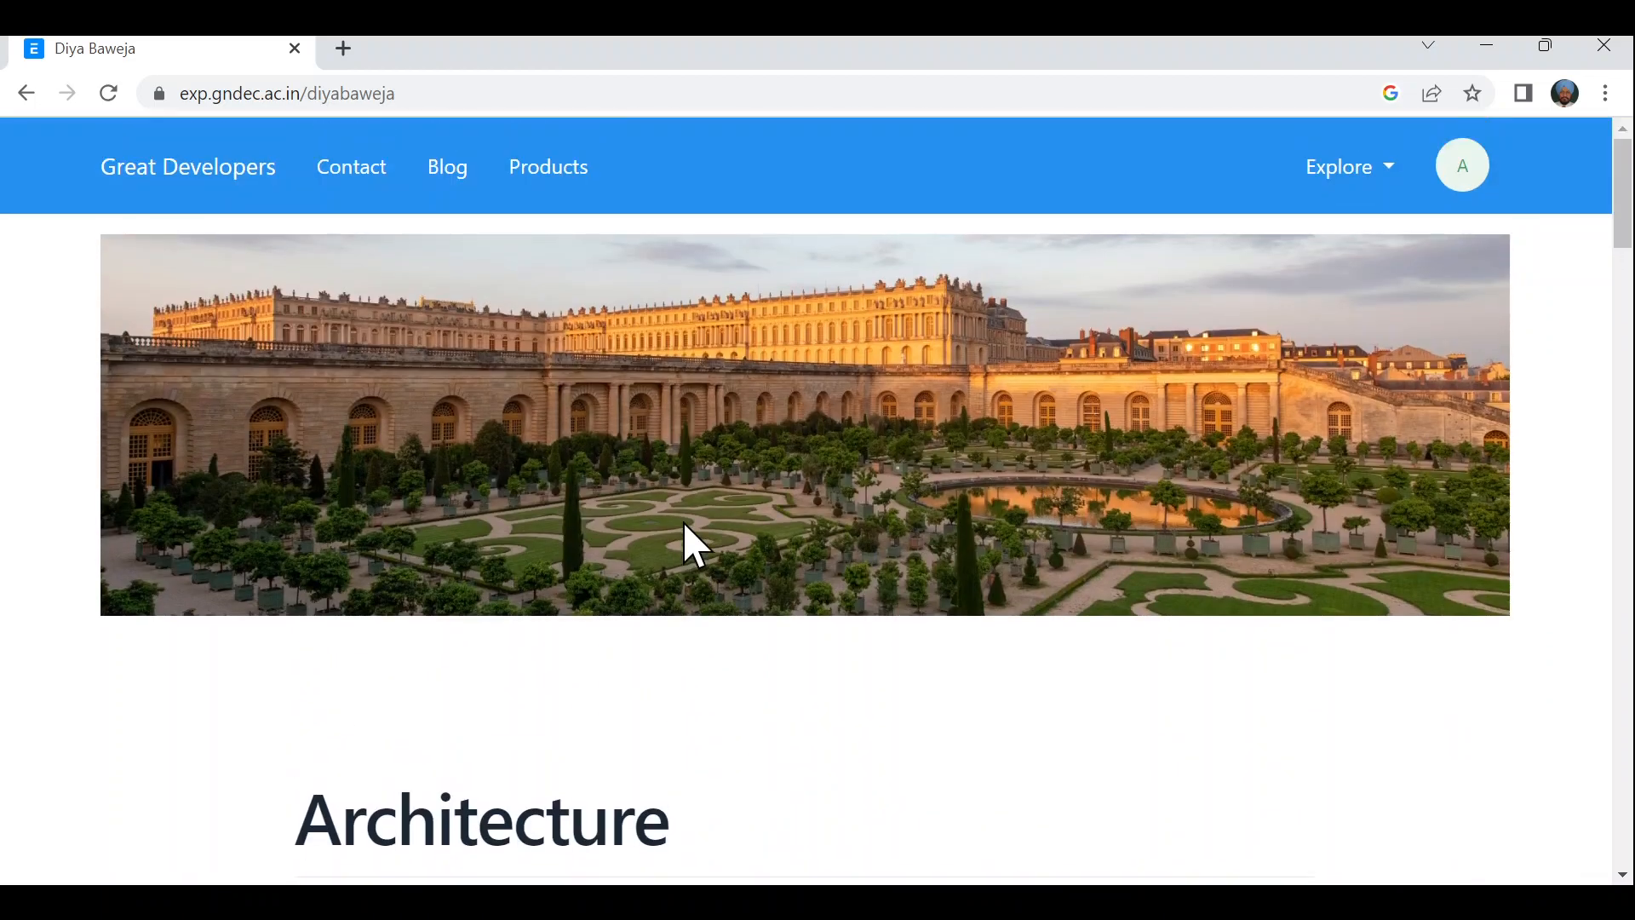
scroll(684, 523, "down", 2)
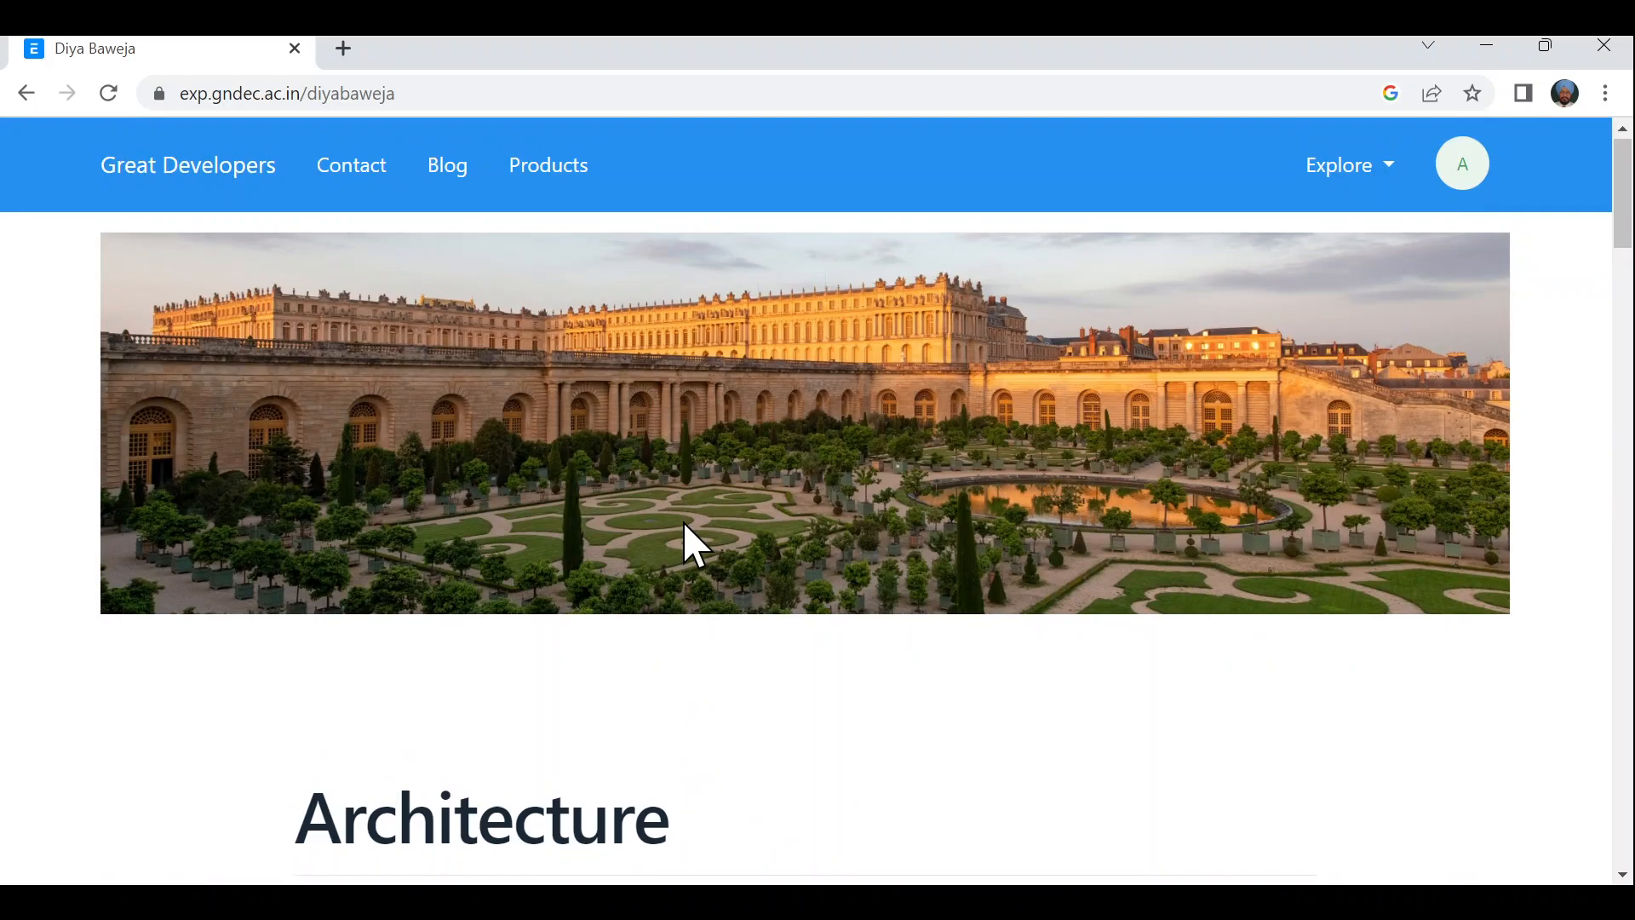
scroll(684, 524, "up", 2)
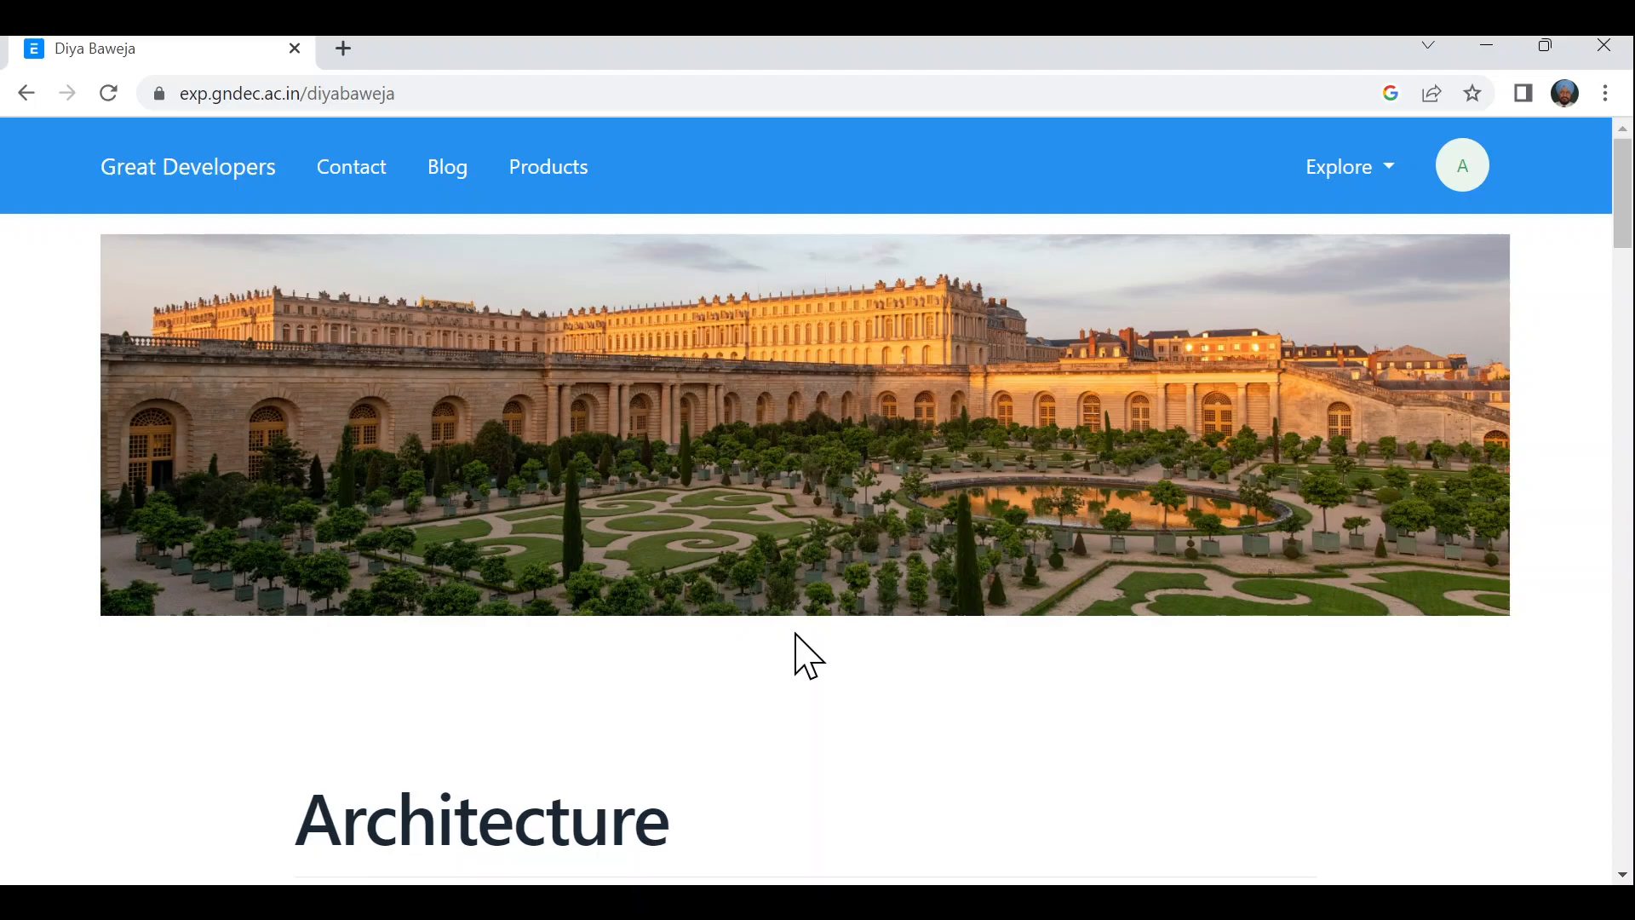
scroll(803, 644, "down", 1)
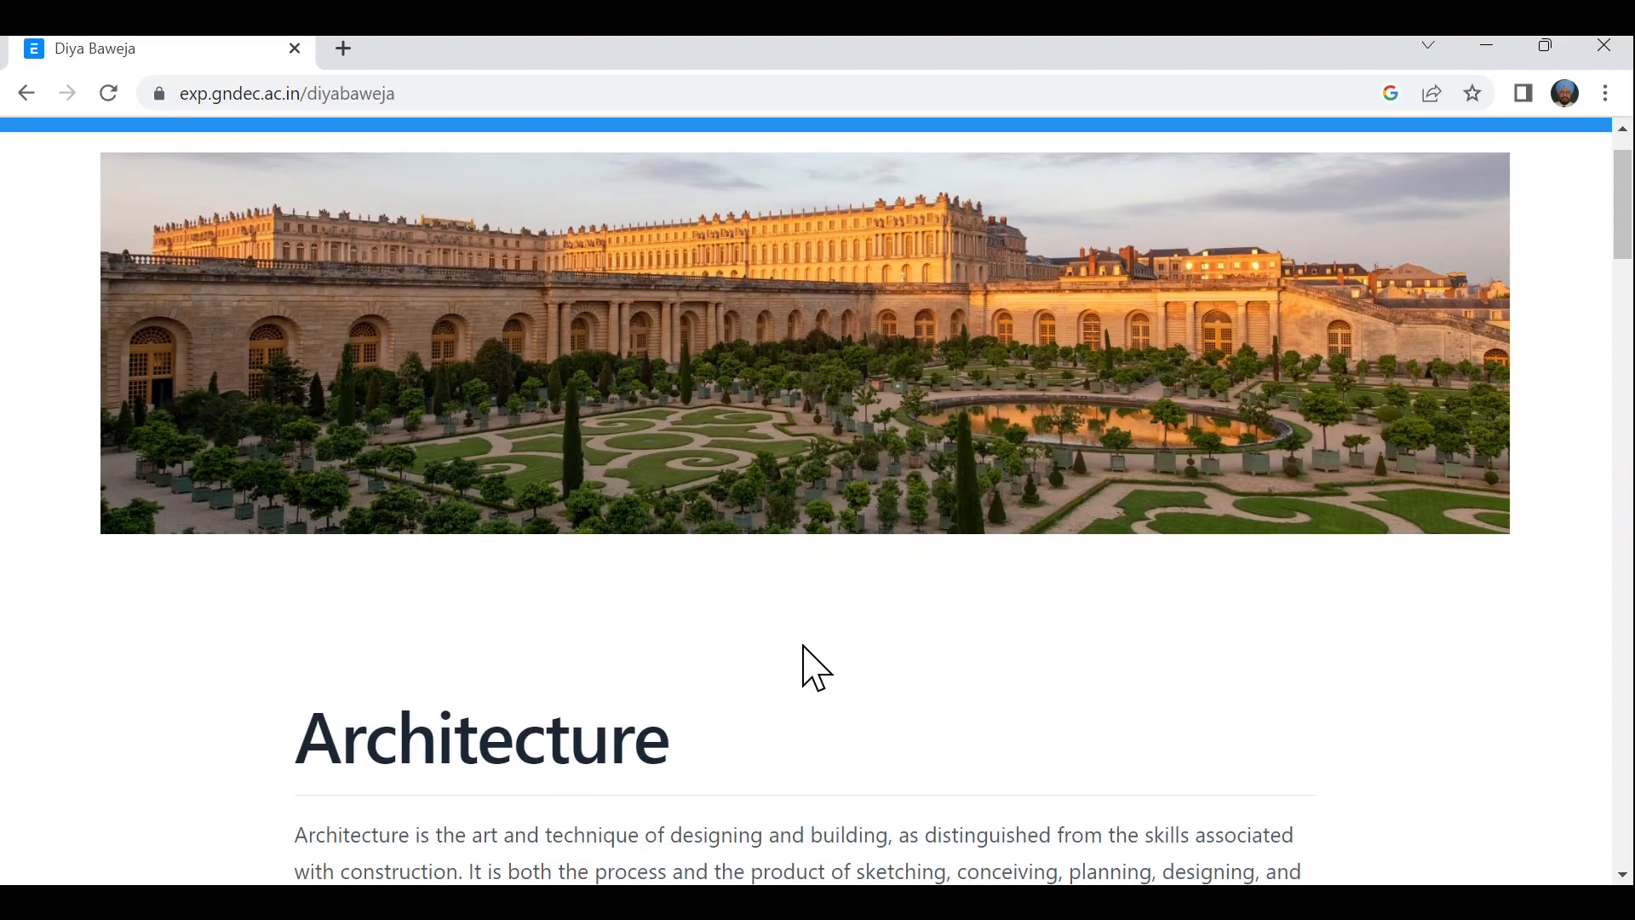
scroll(803, 645, "down", 1)
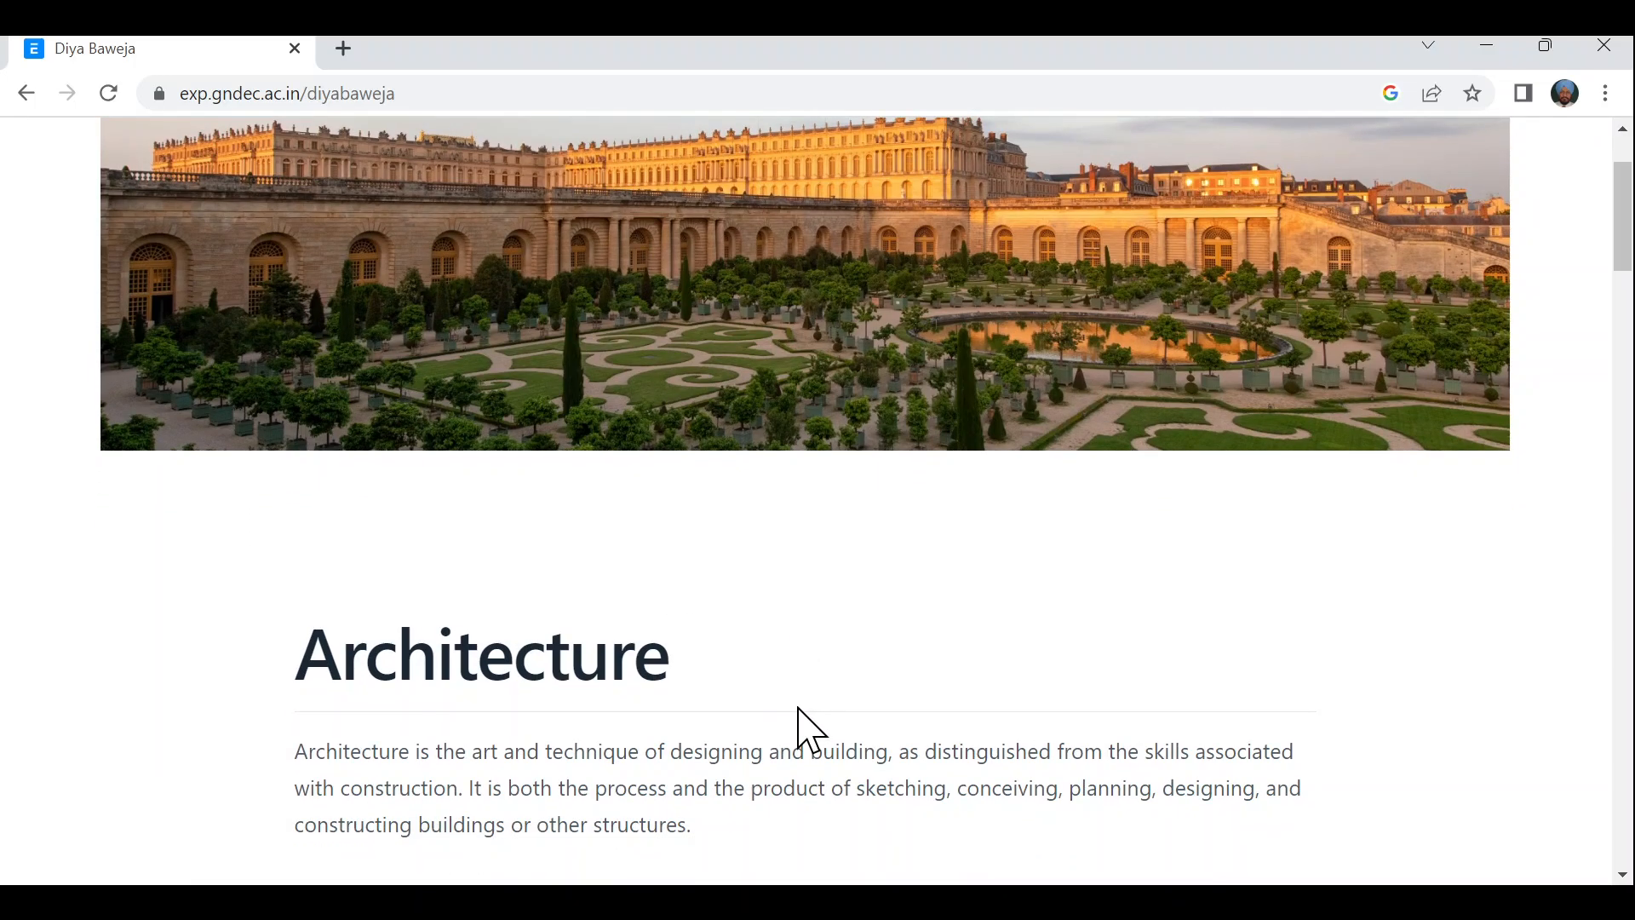
scroll(799, 710, "down", 3)
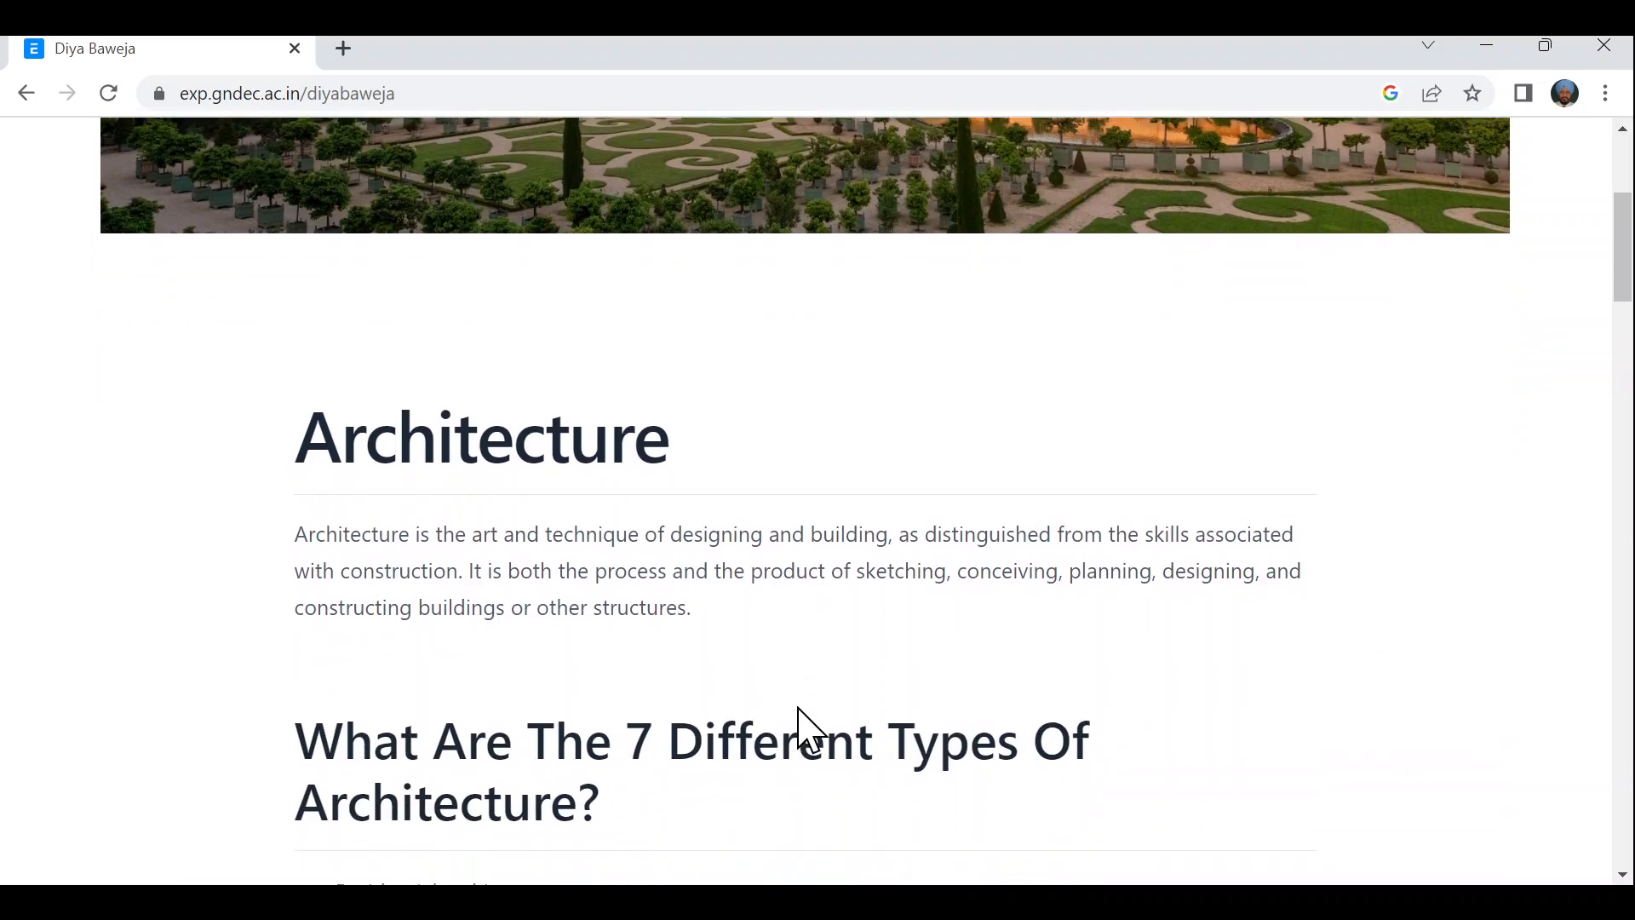
scroll(810, 730, "down", 3)
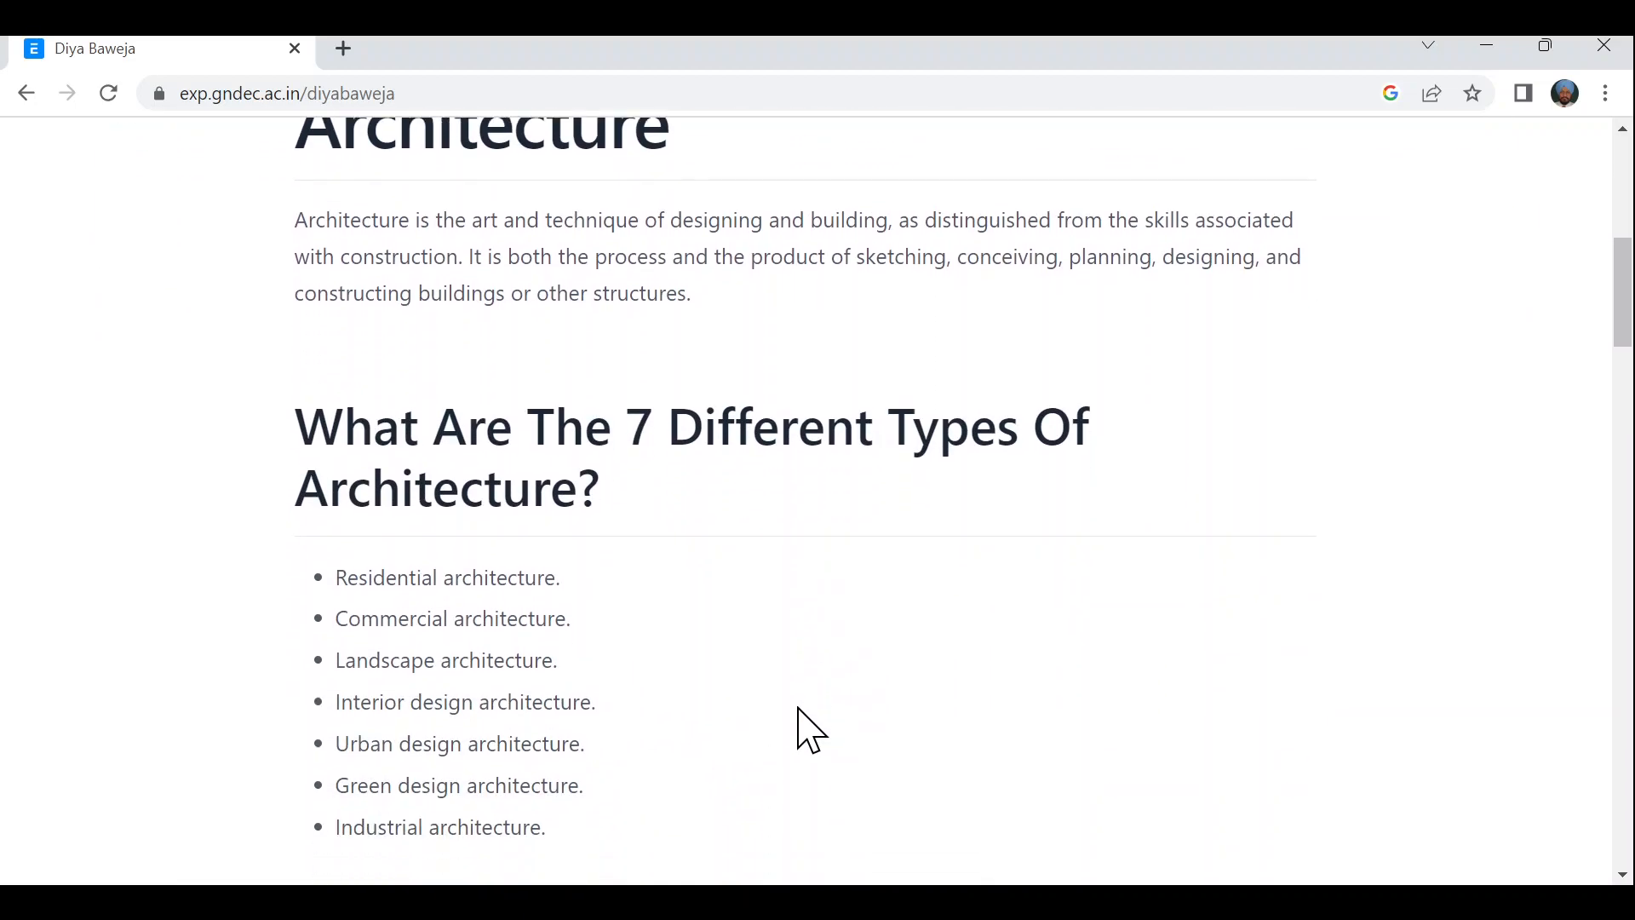
scroll(810, 730, "down", 1)
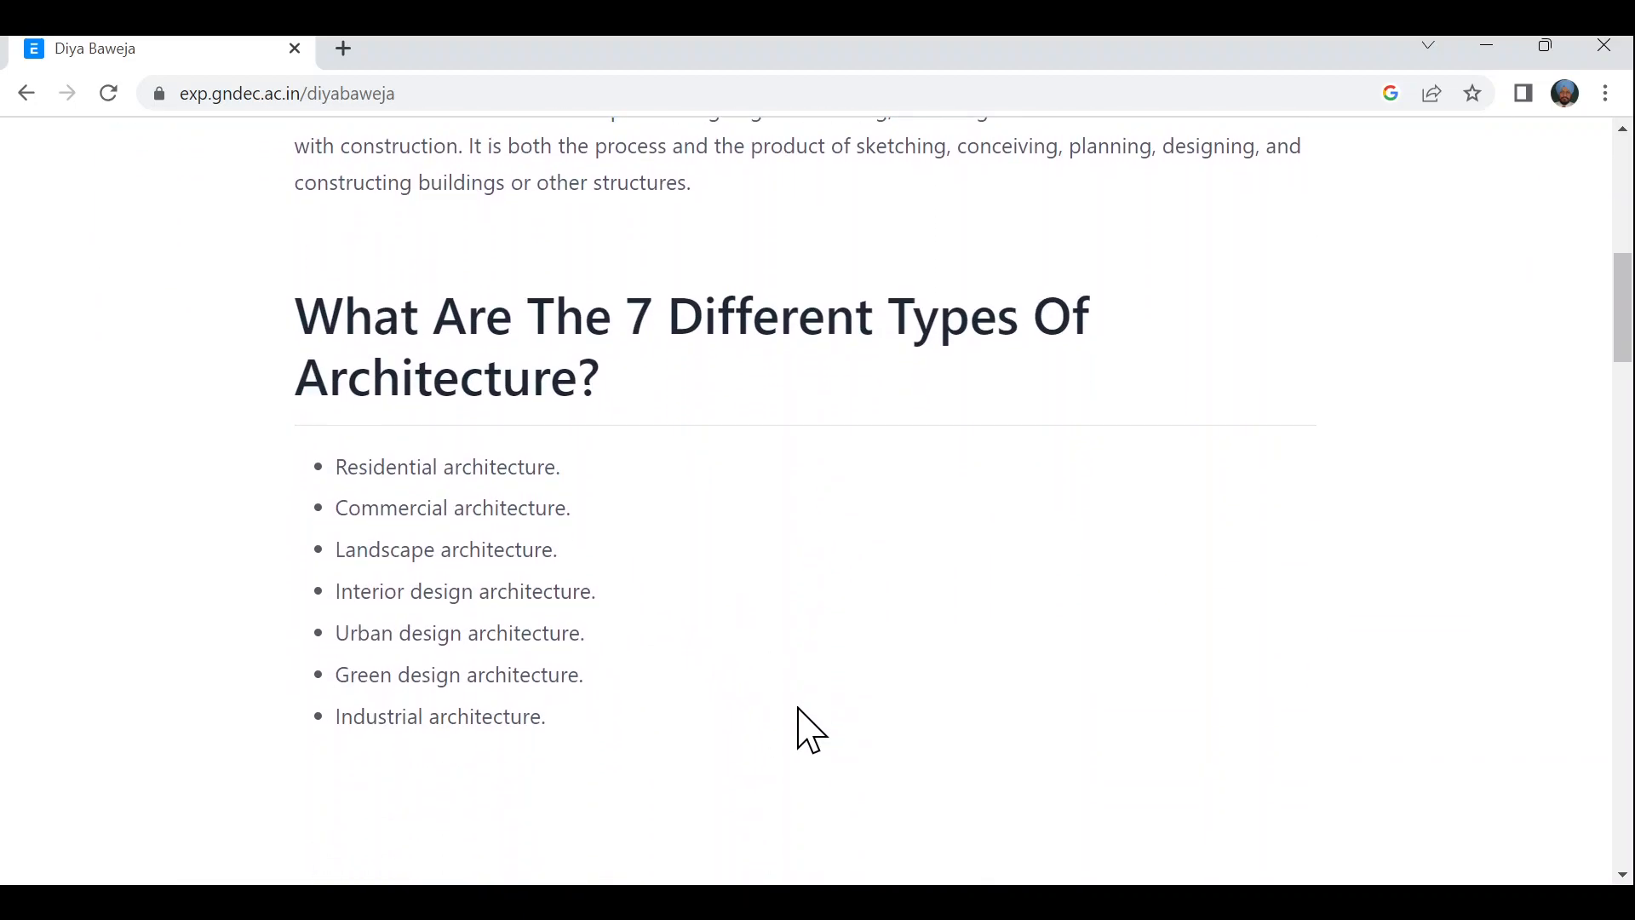
scroll(810, 730, "down", 4)
scroll(810, 730, "down", 7)
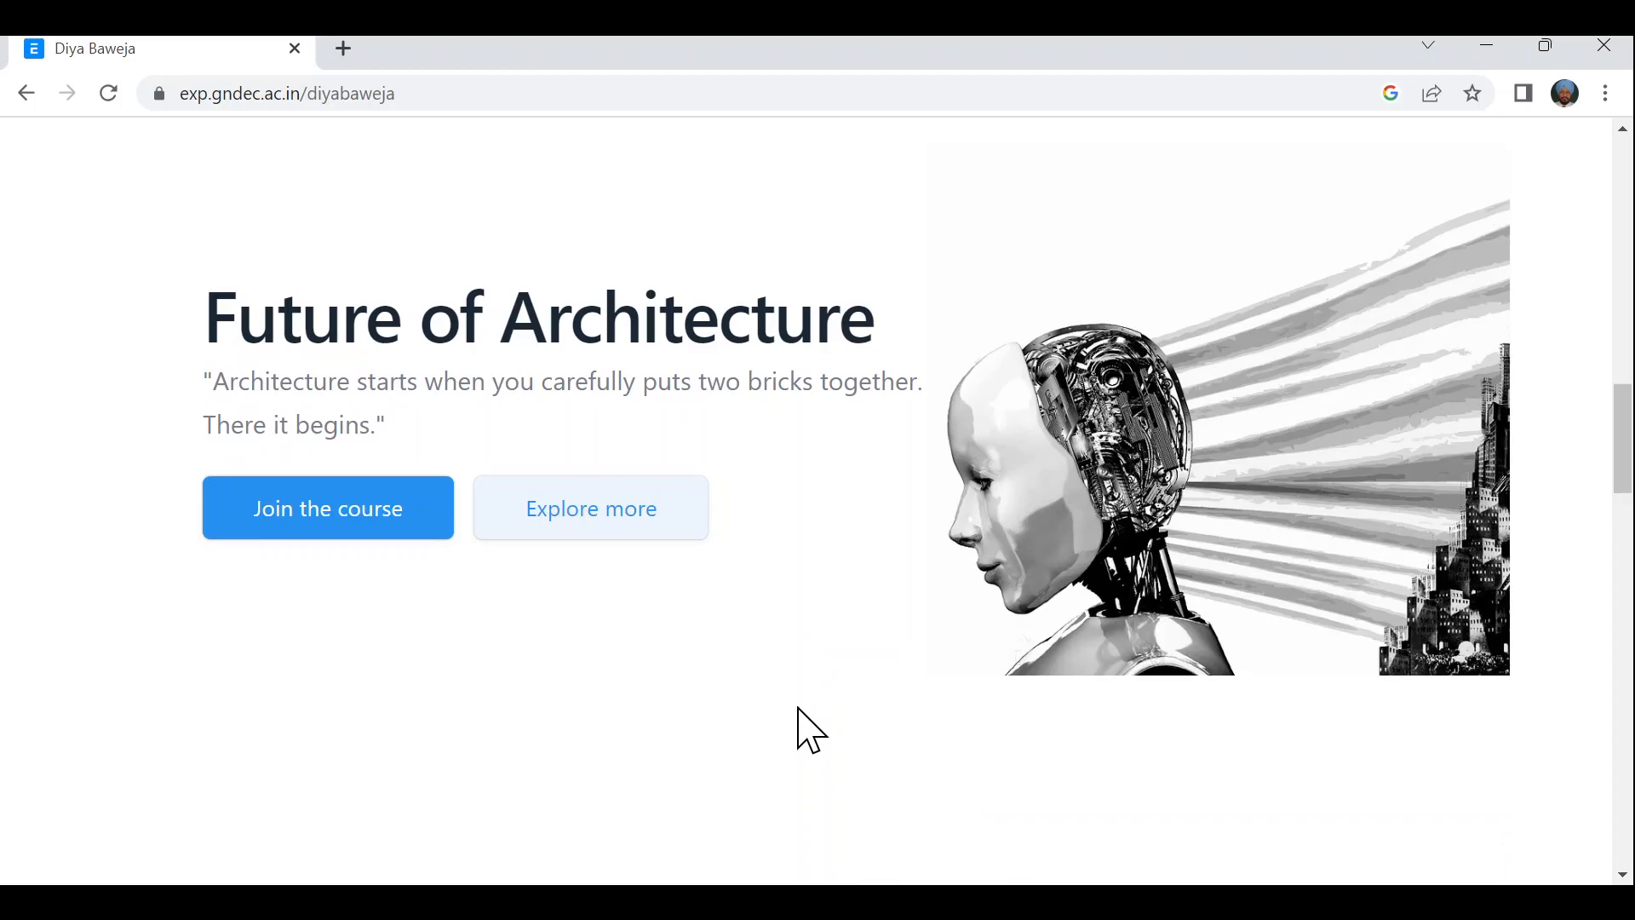
scroll(810, 730, "down", 5)
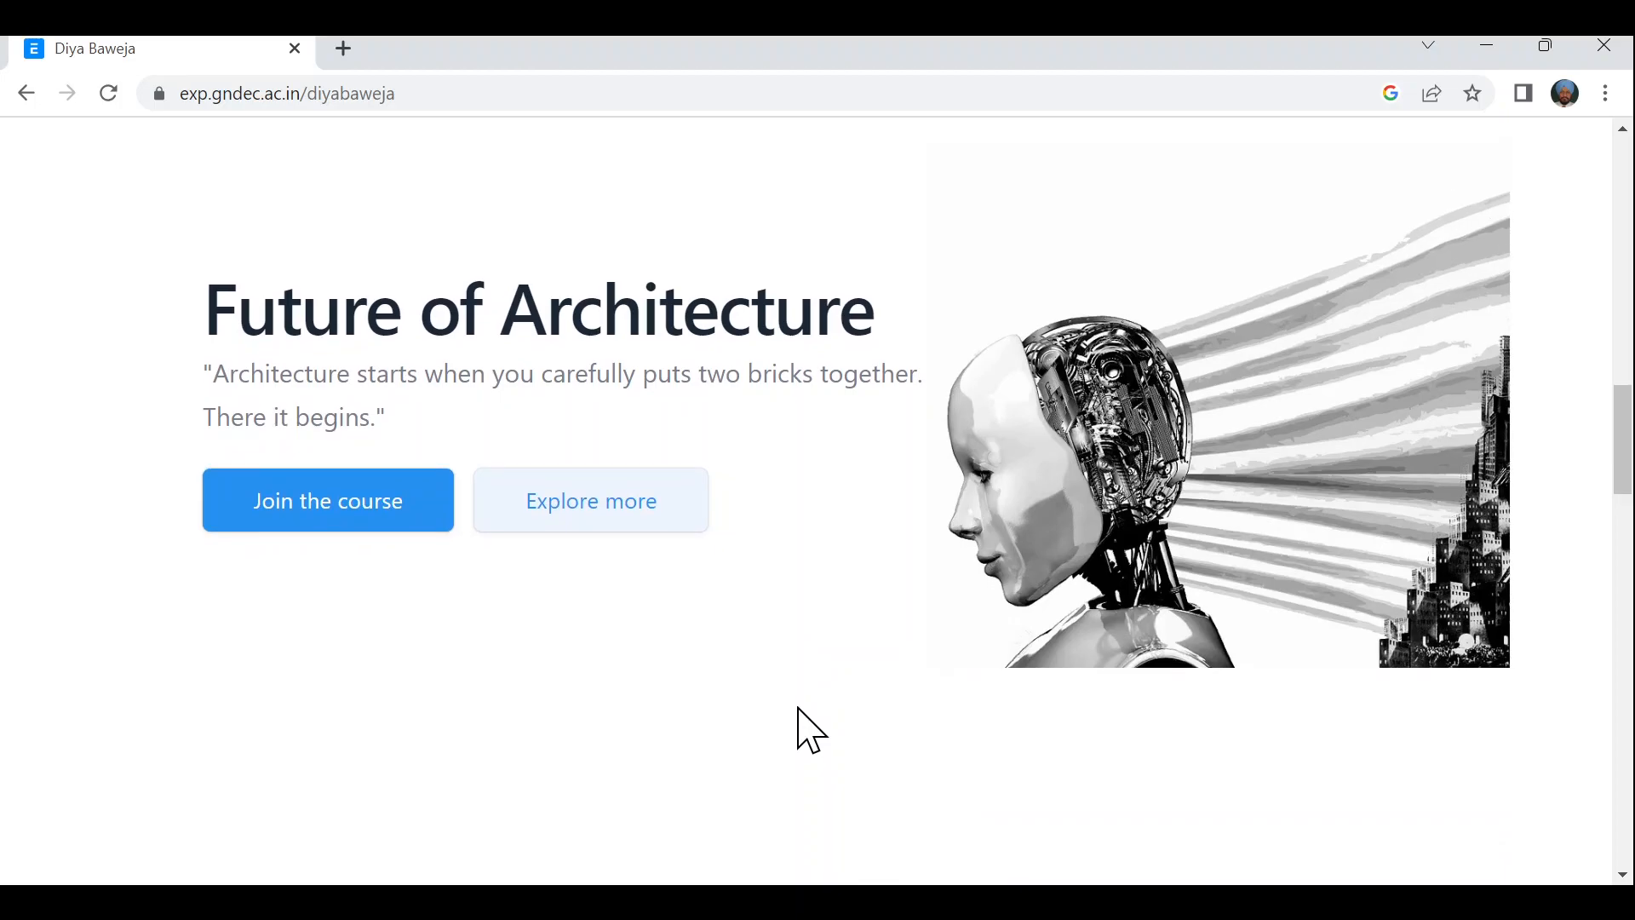
scroll(799, 709, "down", 5)
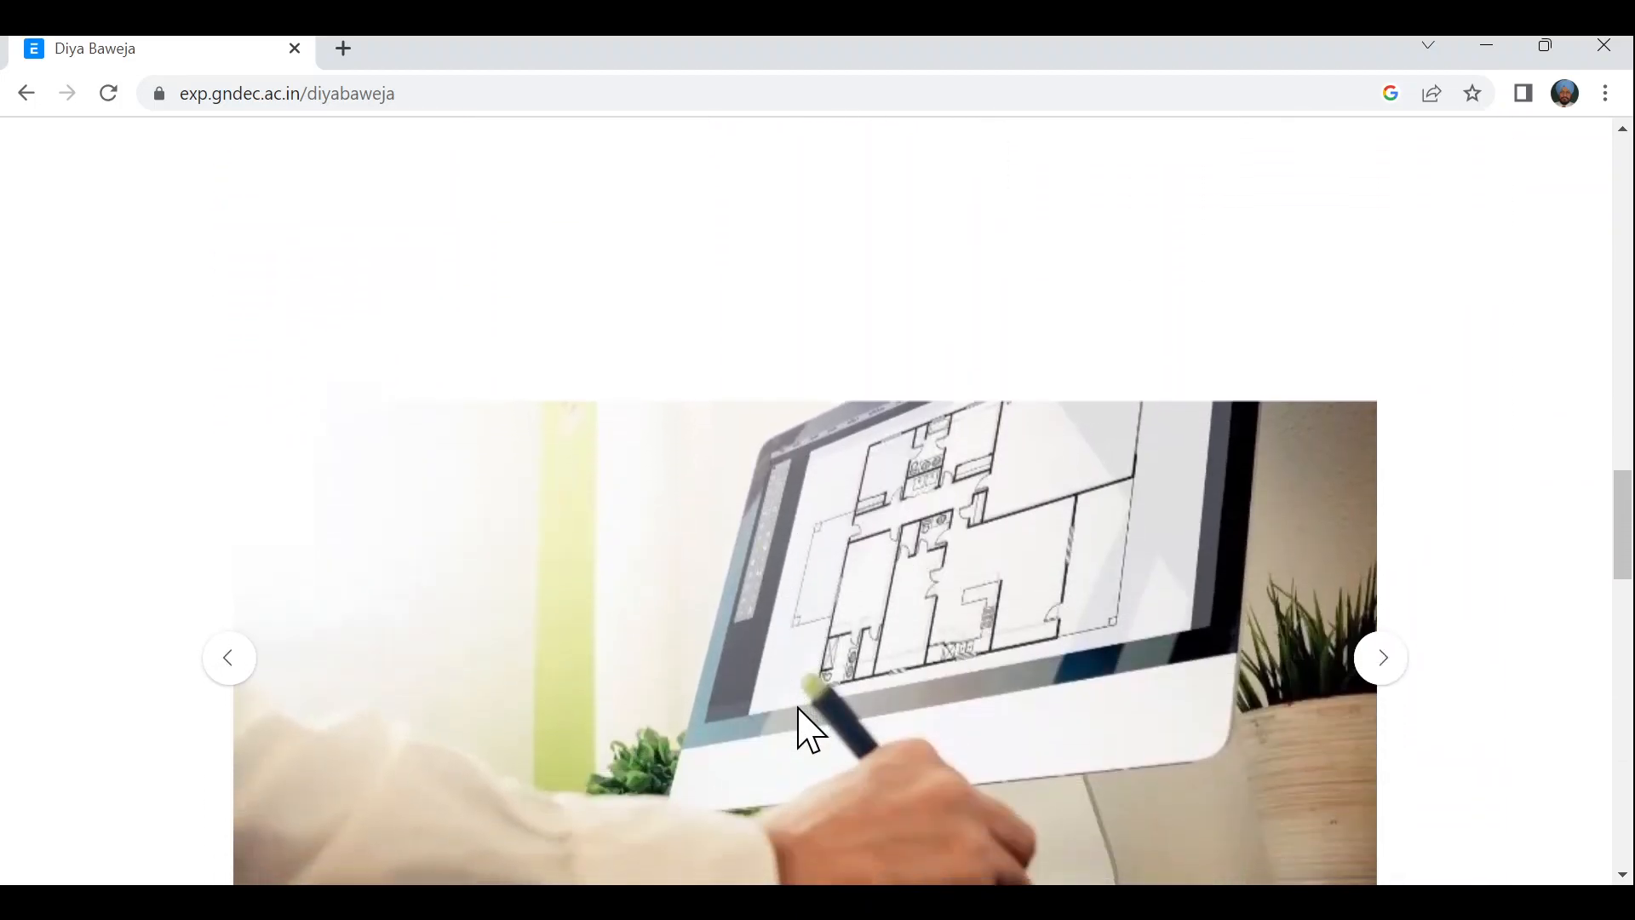
scroll(801, 712, "up", 1)
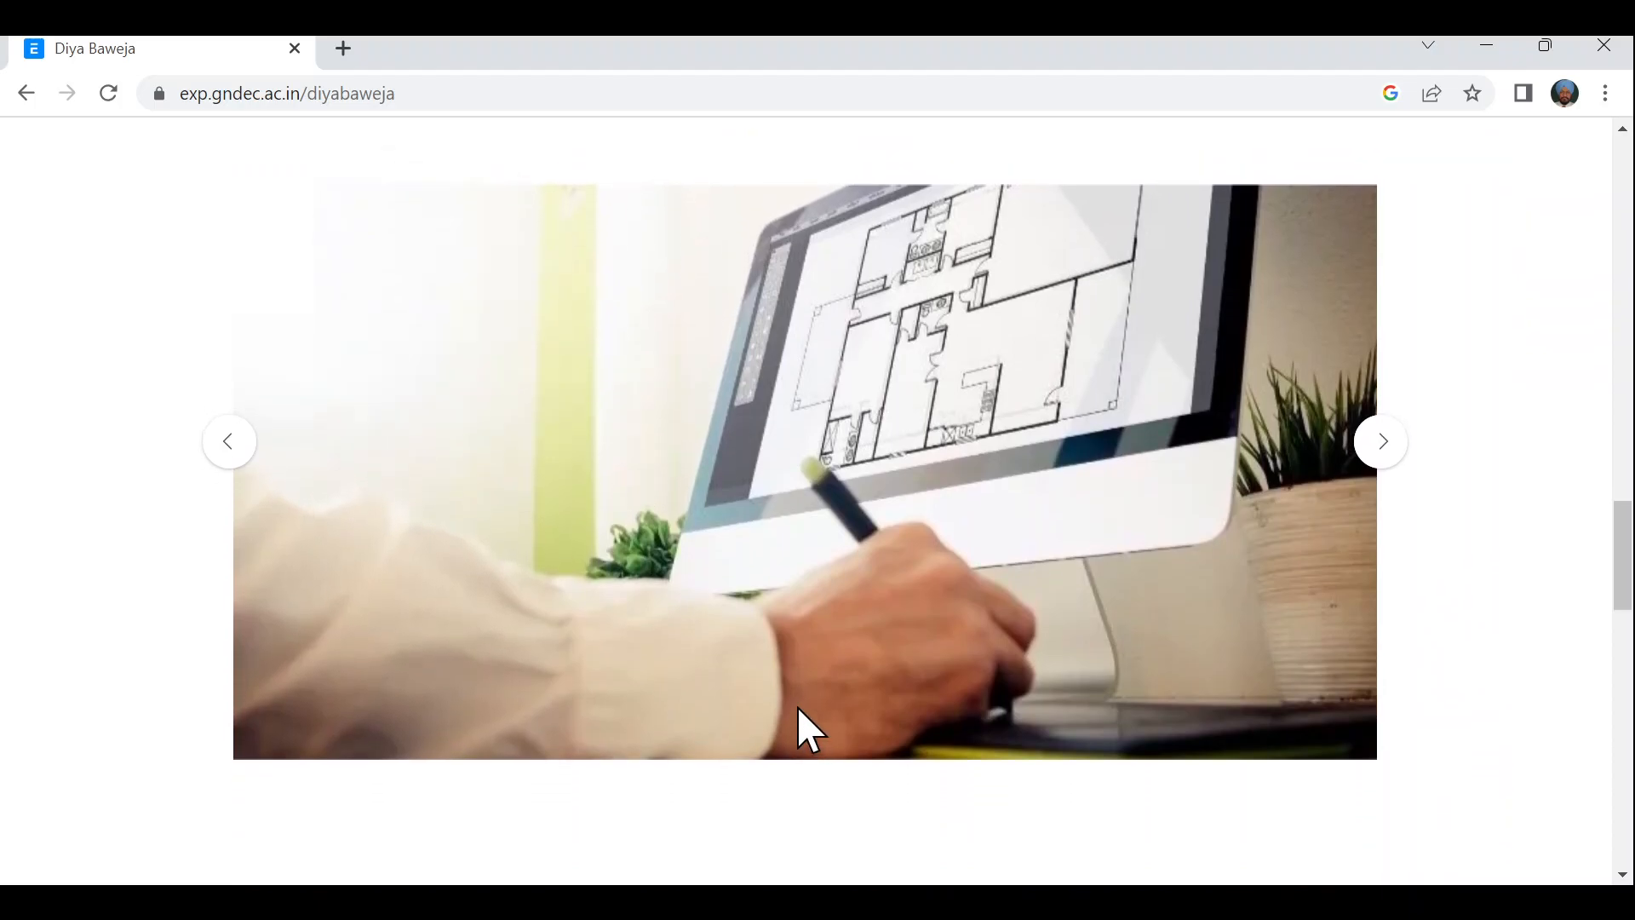
- Cycle the image carousel through every slide and back to the first
left_click(1370, 474)
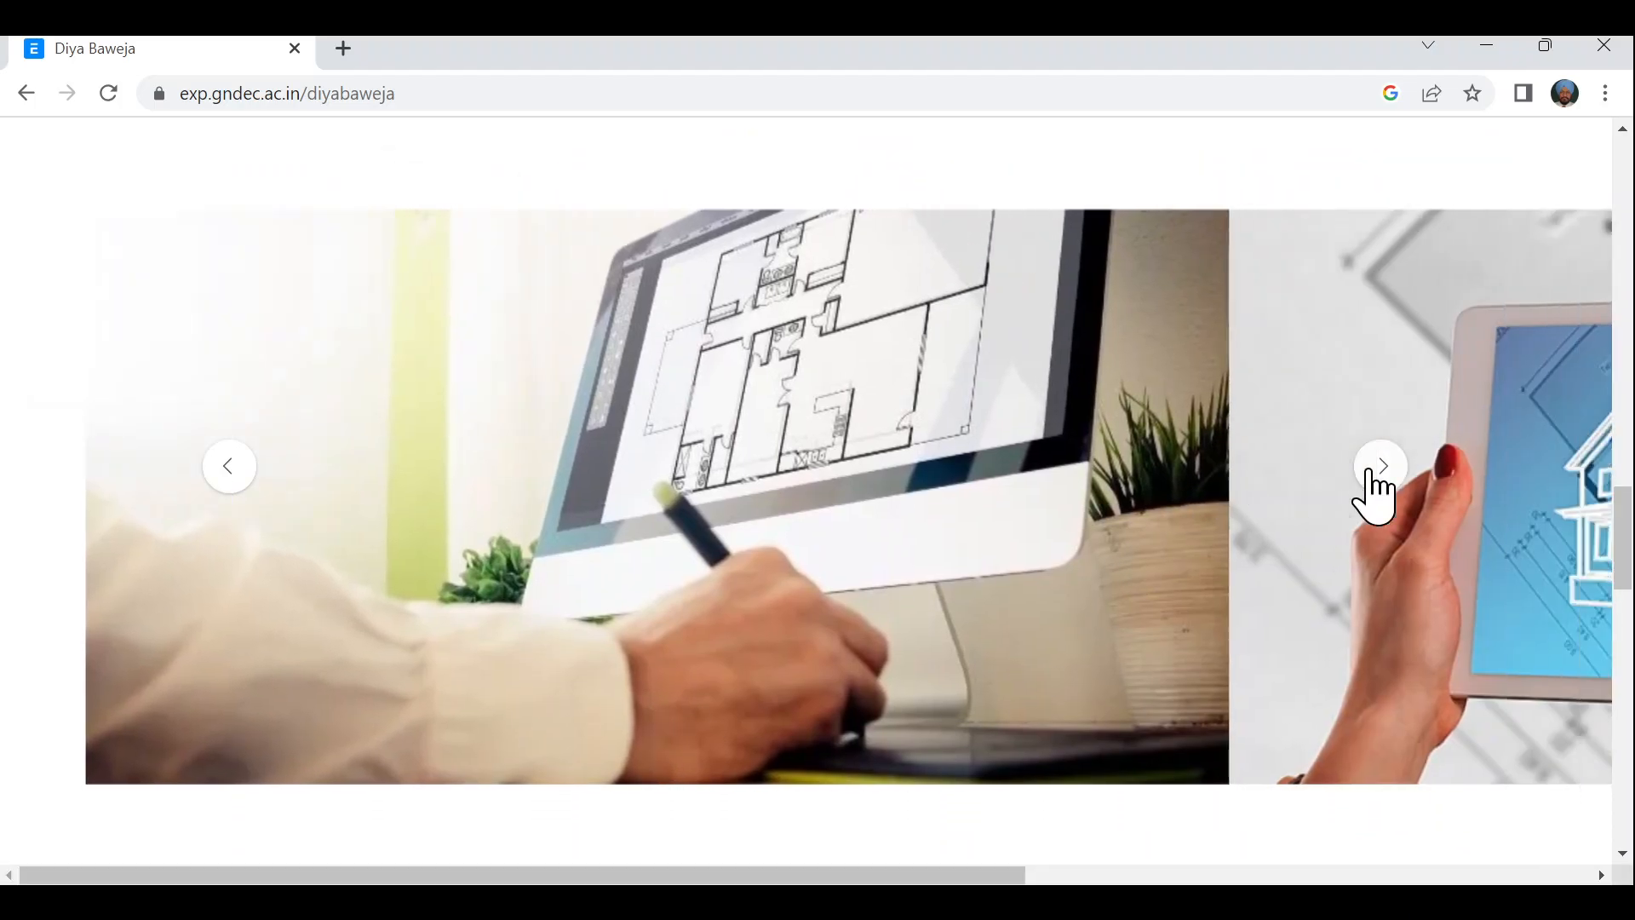
left_click(1370, 474)
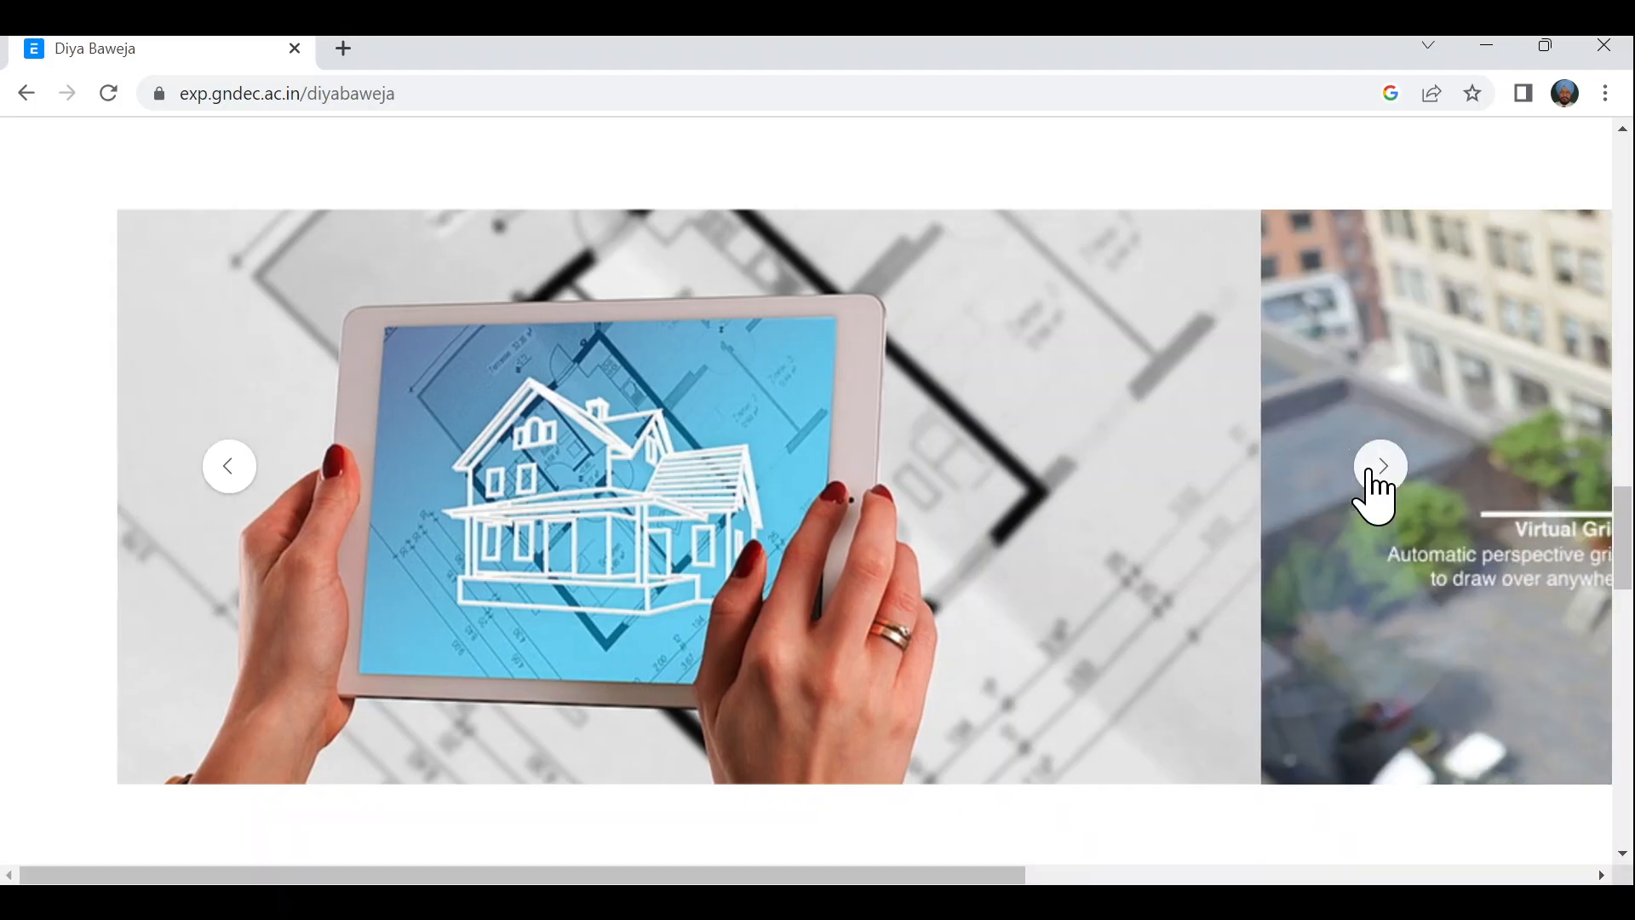
left_click(1370, 473)
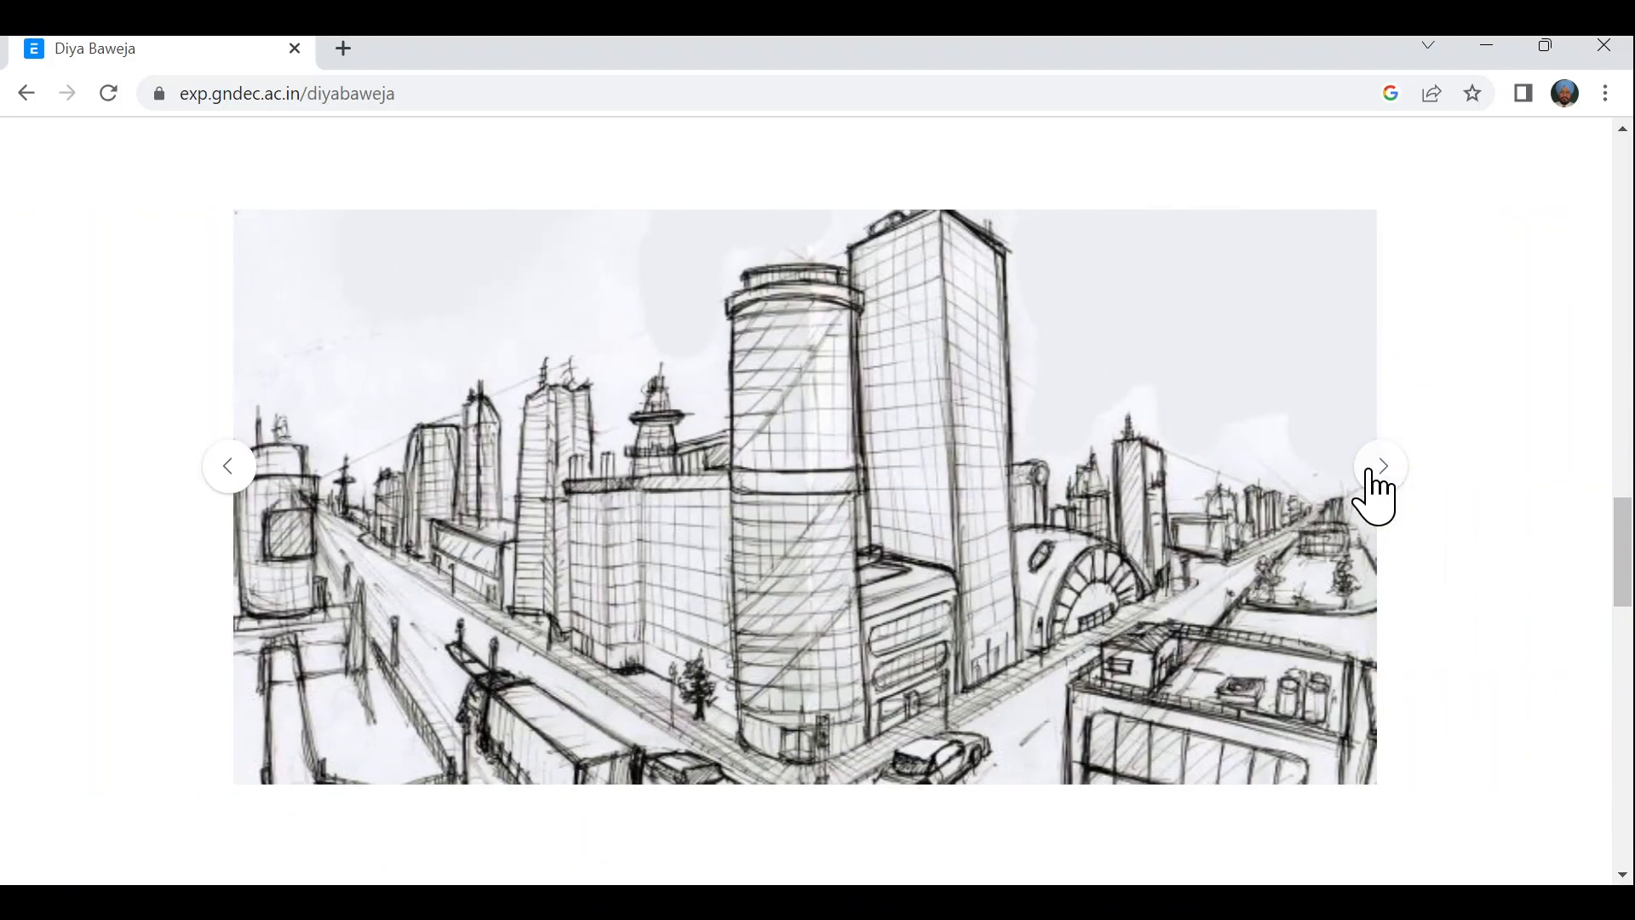
left_click(1370, 473)
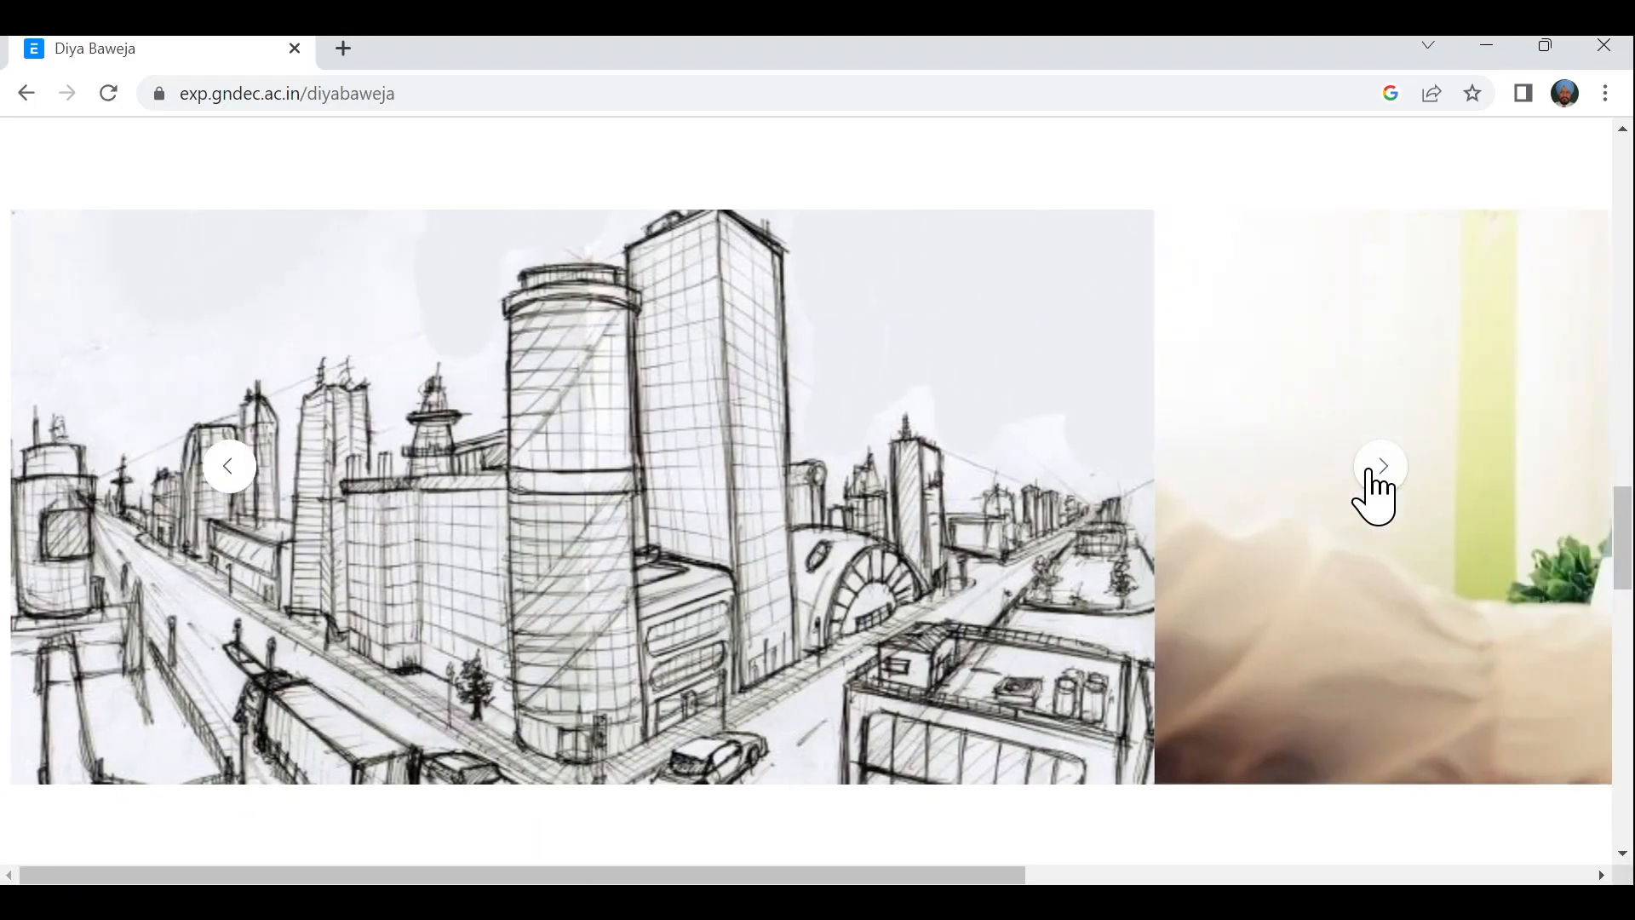
- Expand Design for every nook, Green Architecture, Vertical Cities and Computerized Perspective sections
scroll(1480, 668, "down", 8)
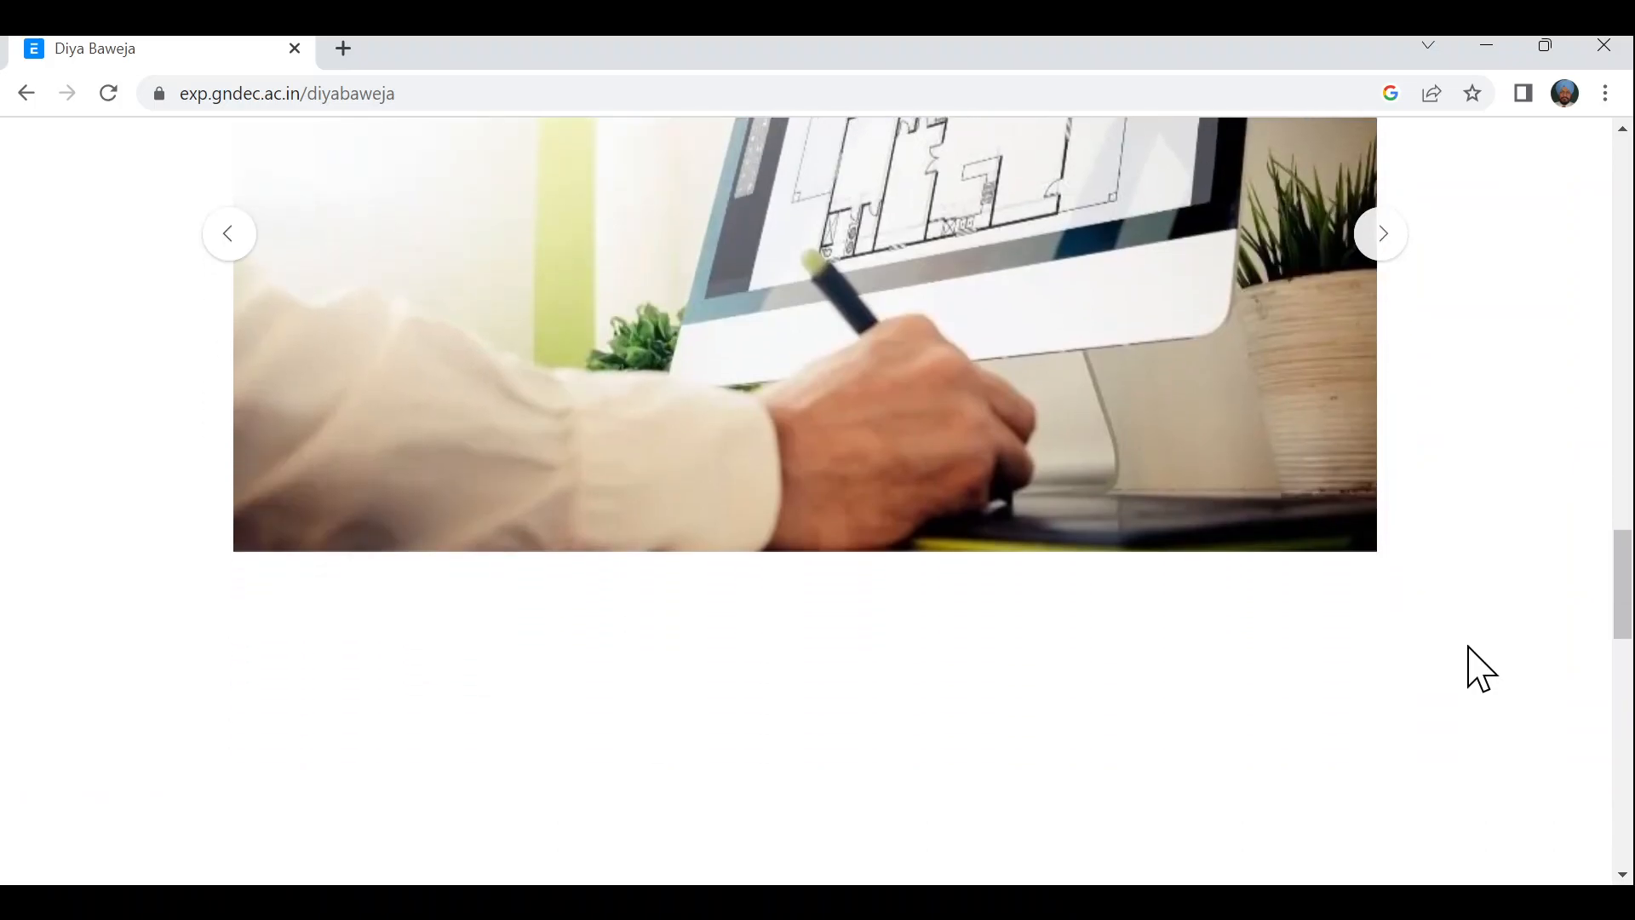
scroll(1480, 669, "down", 3)
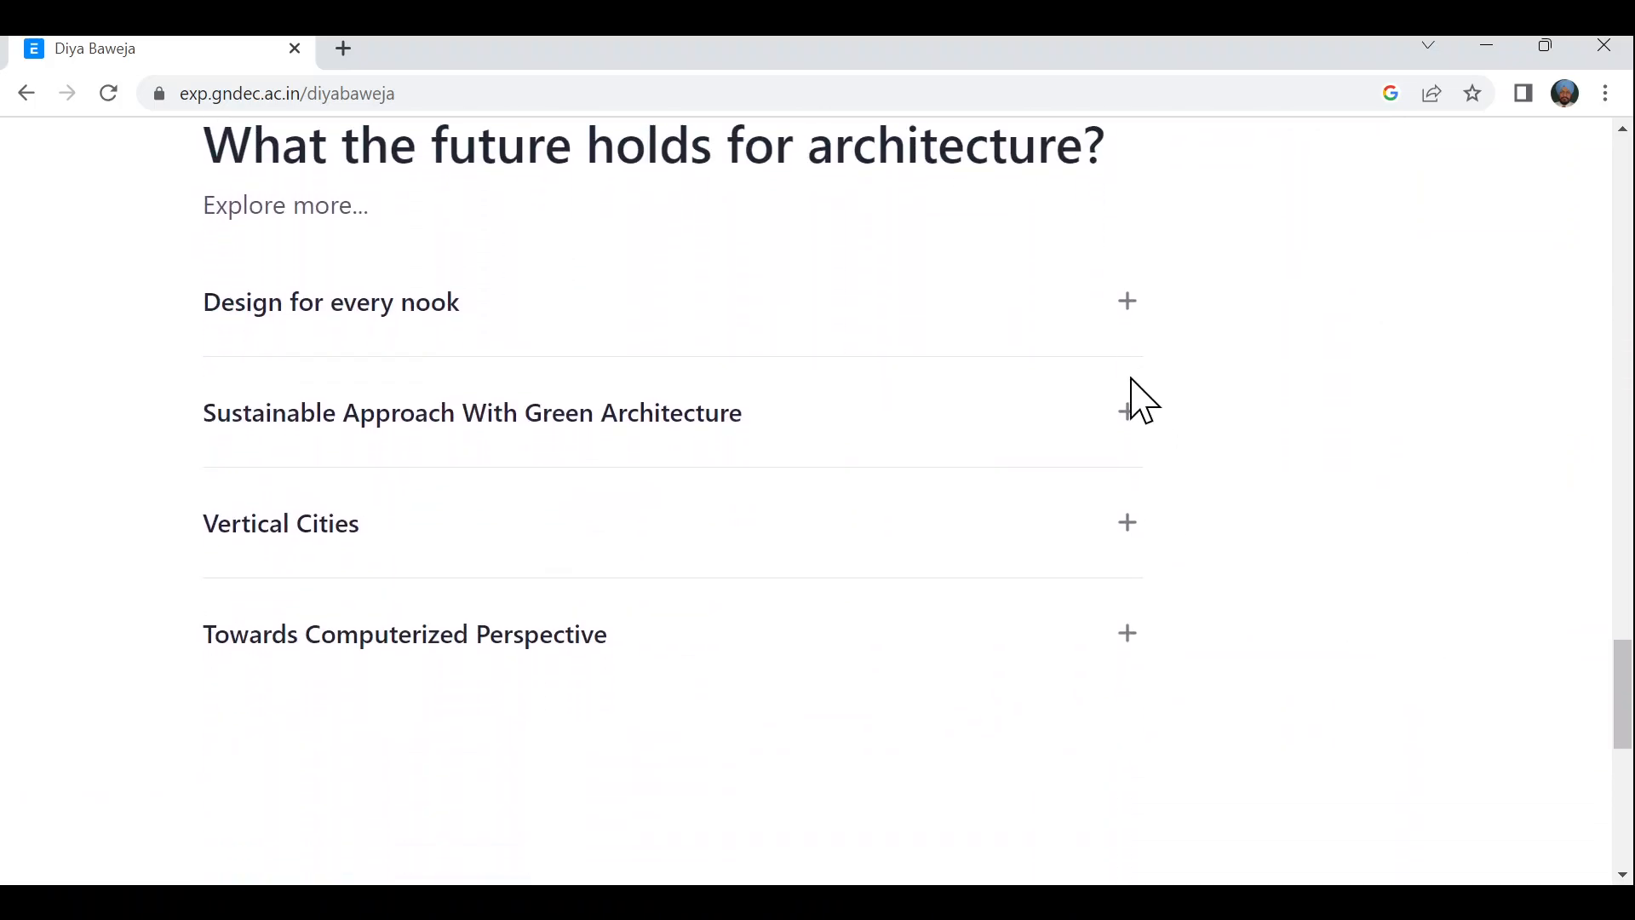
left_click(1122, 310)
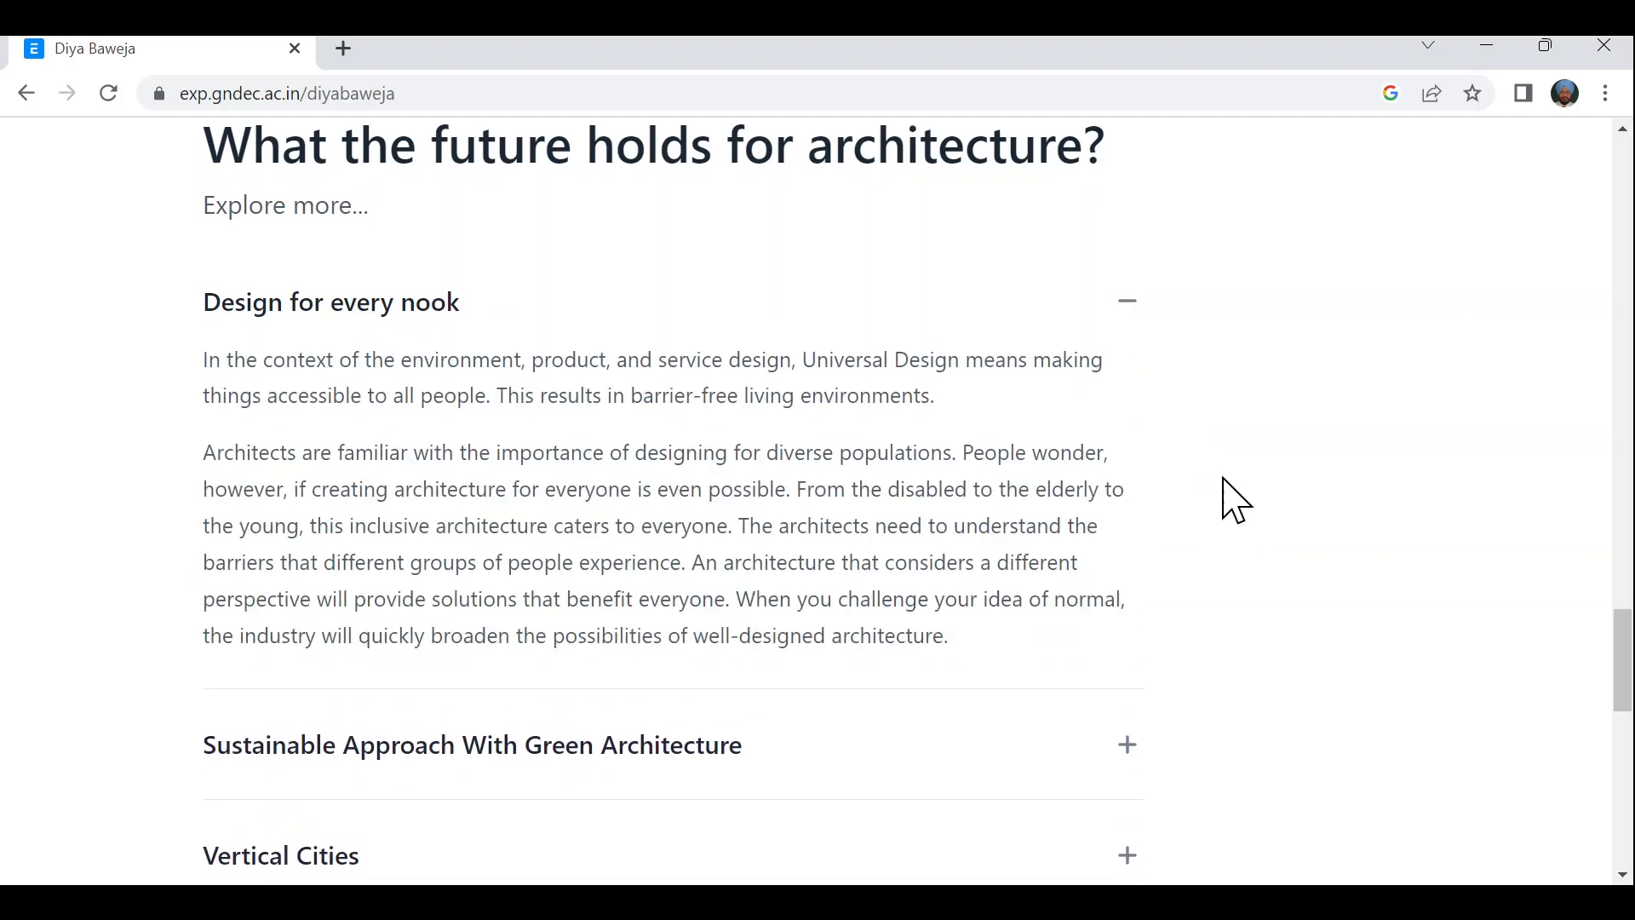
scroll(1249, 547, "down", 4)
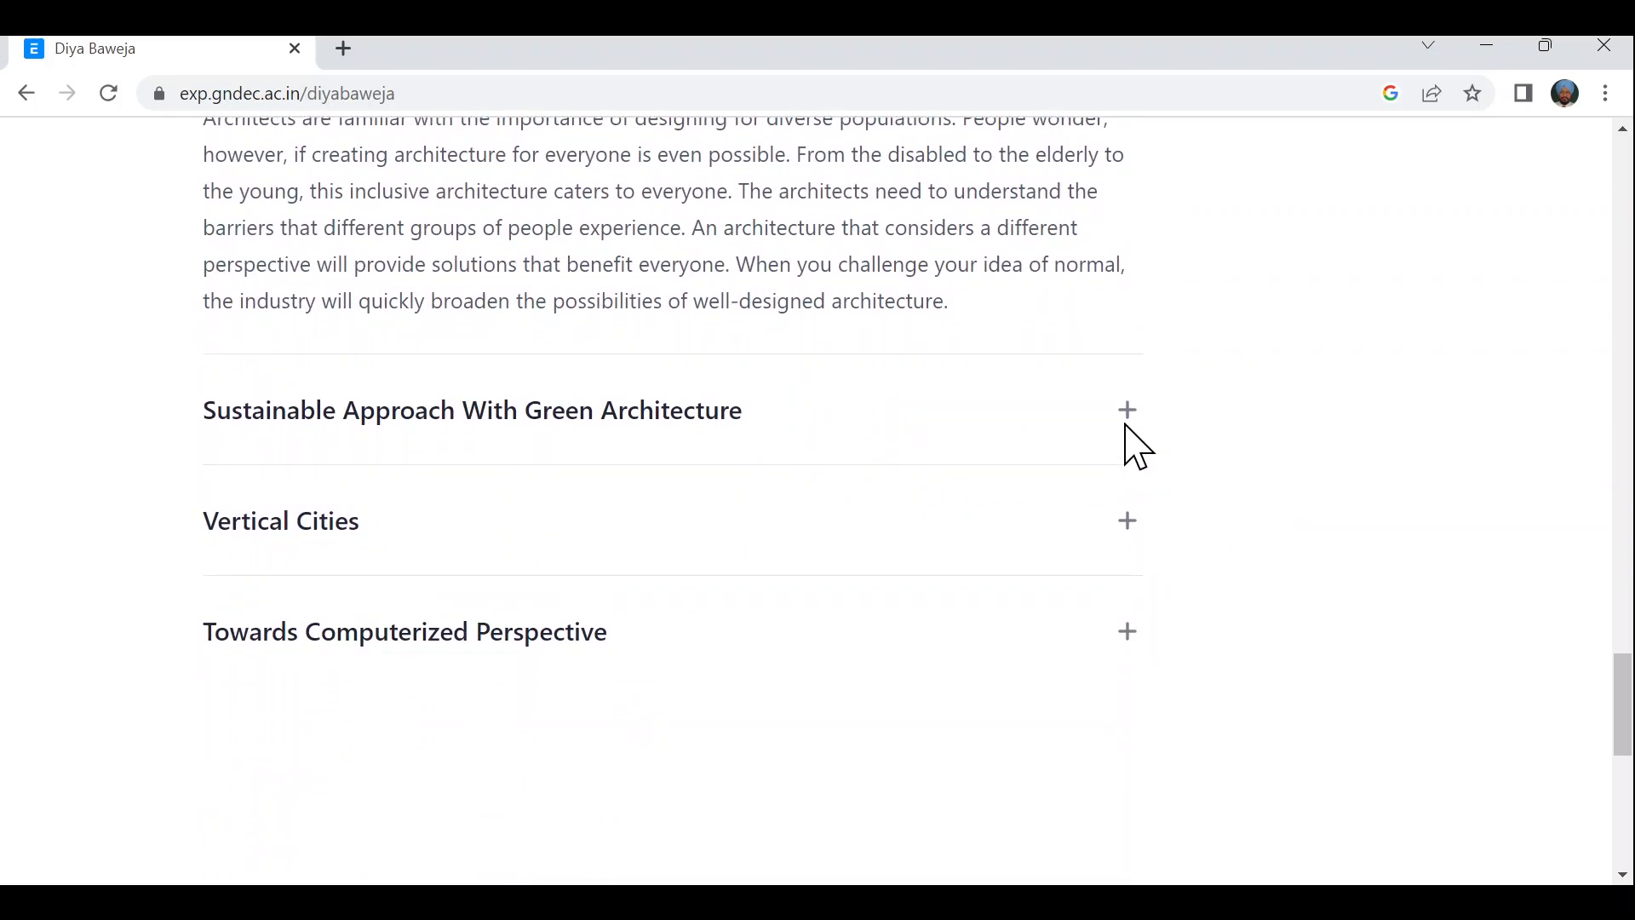
left_click(1128, 420)
scroll(1239, 558, "down", 6)
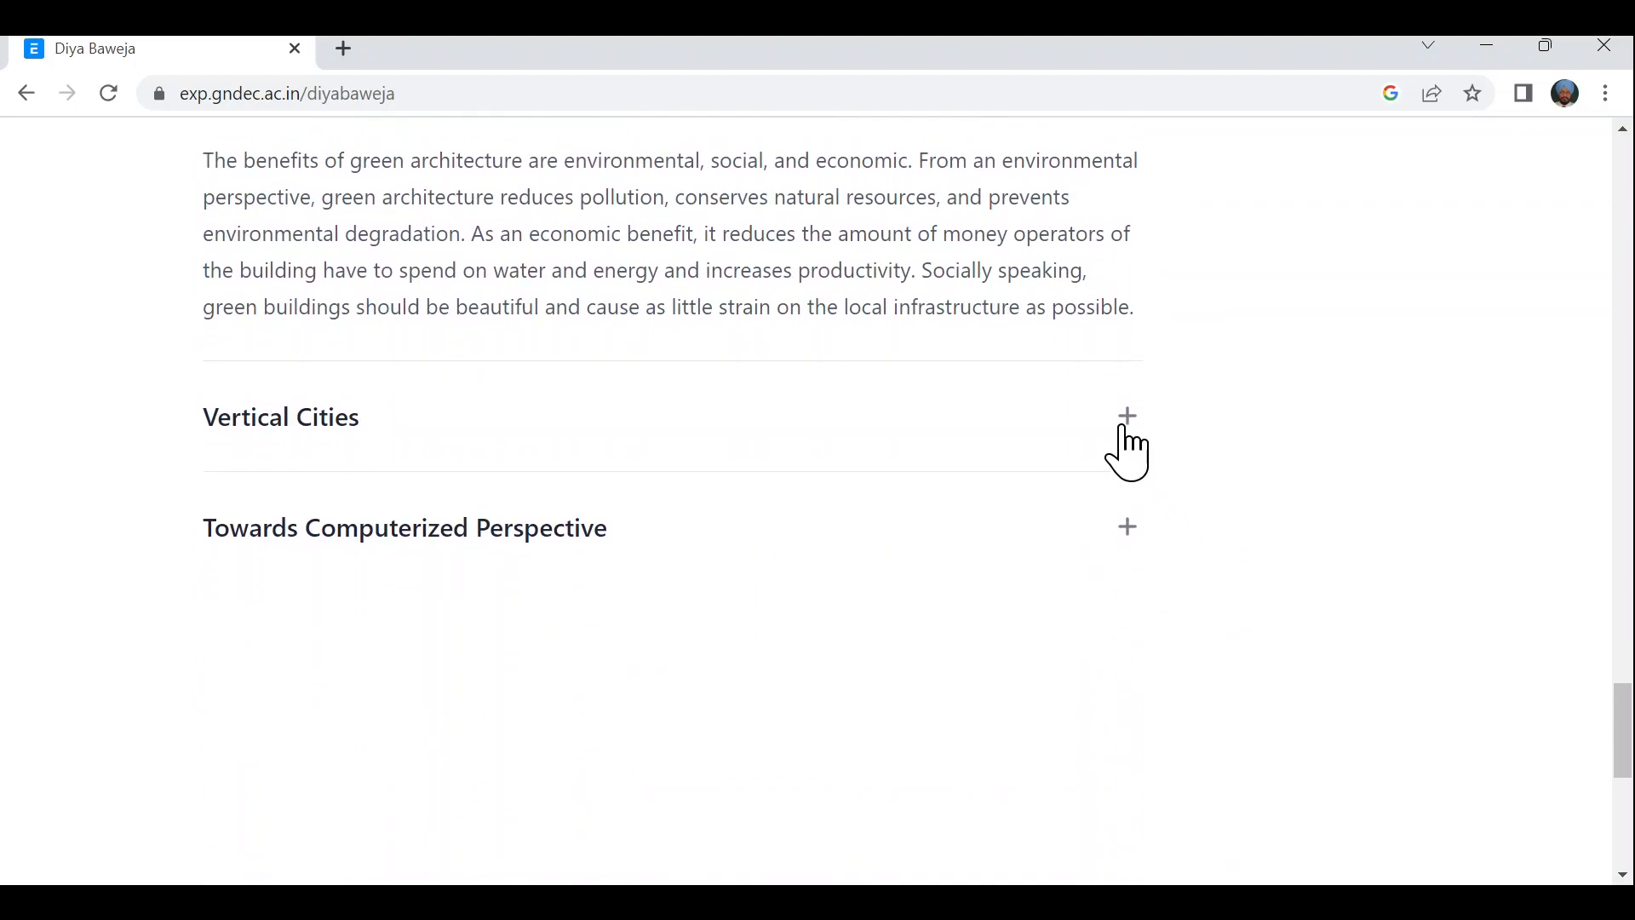
left_click(1126, 425)
scroll(1277, 596, "down", 3)
scroll(1235, 545, "down", 2)
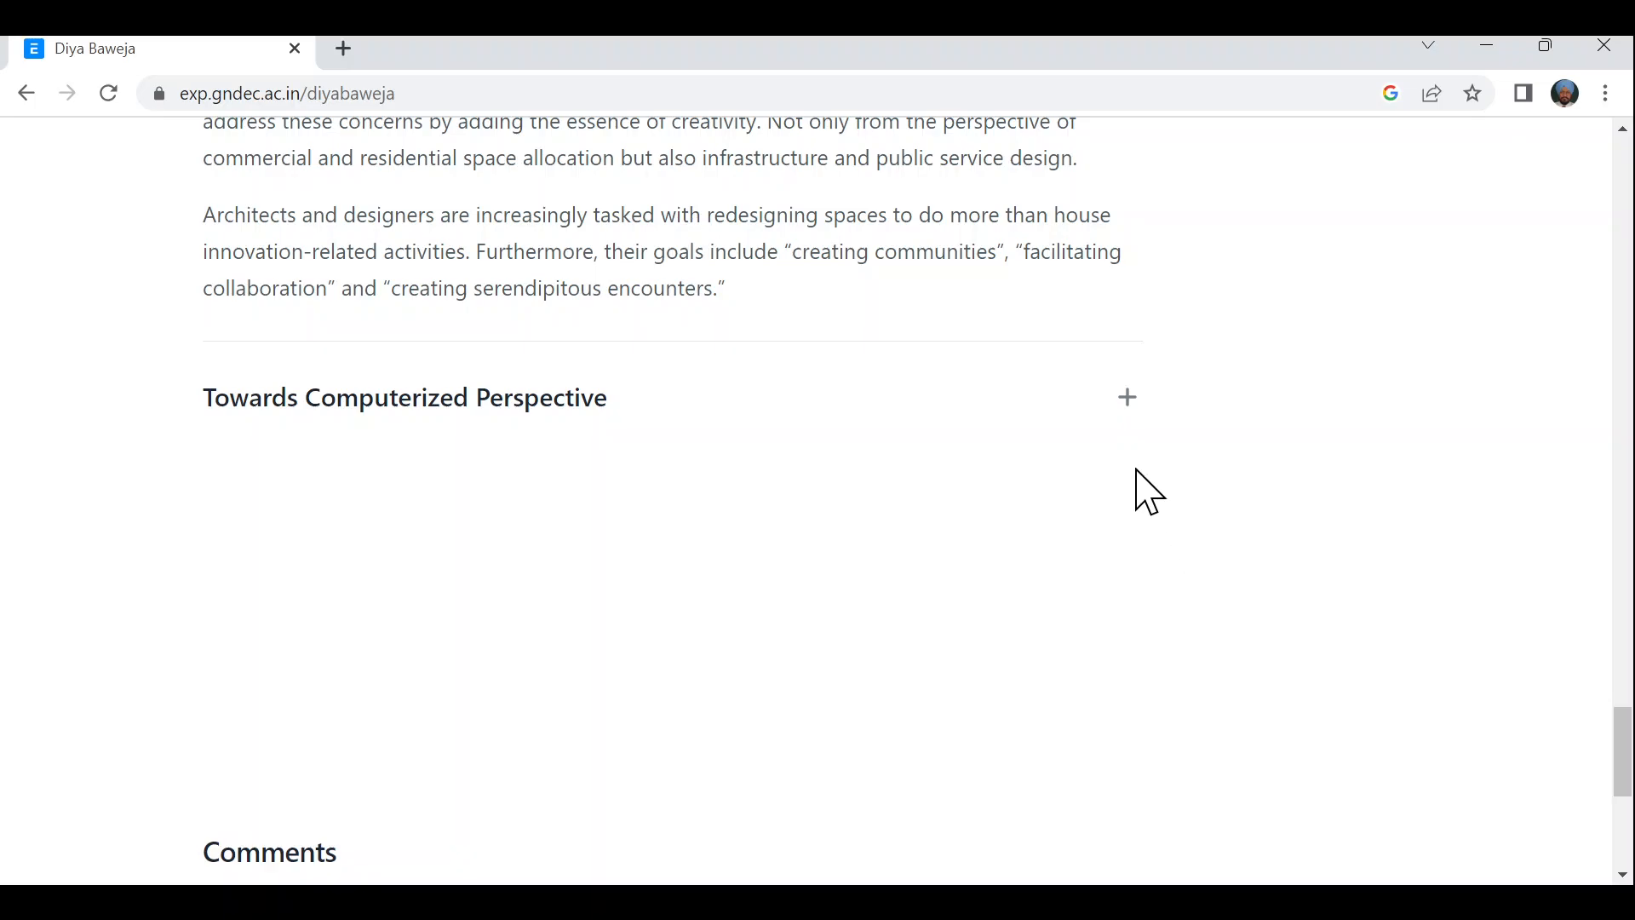
left_click(1126, 399)
scroll(1216, 576, "down", 10)
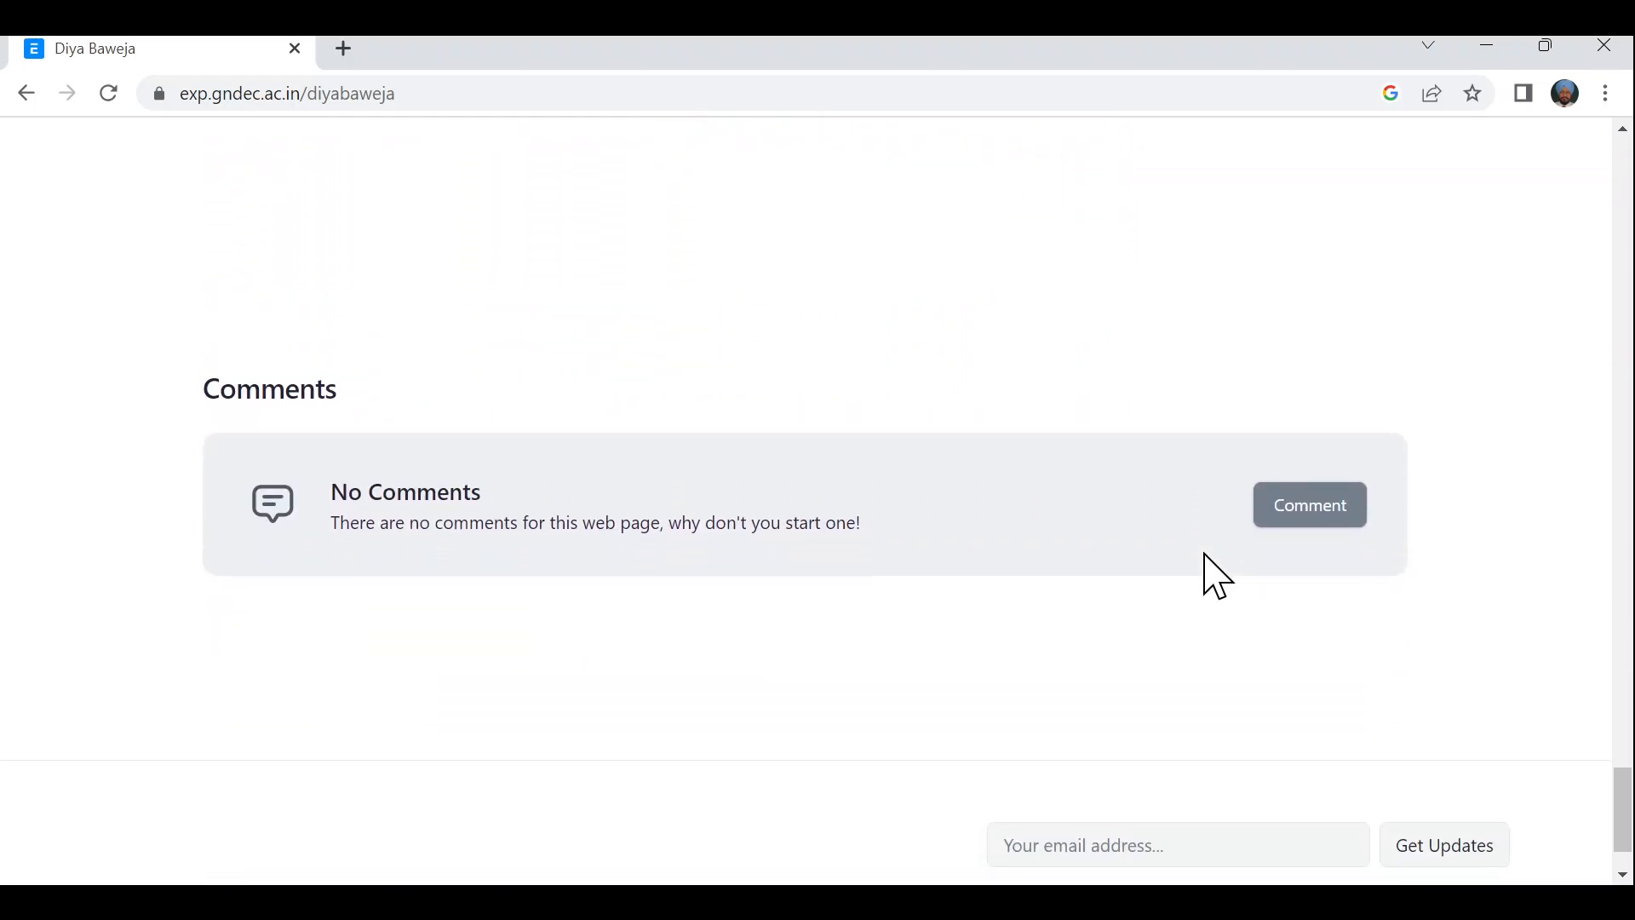
- Add a comment titled 'Excellent' reading 'Too good.' to the Architecture page
left_click(1305, 523)
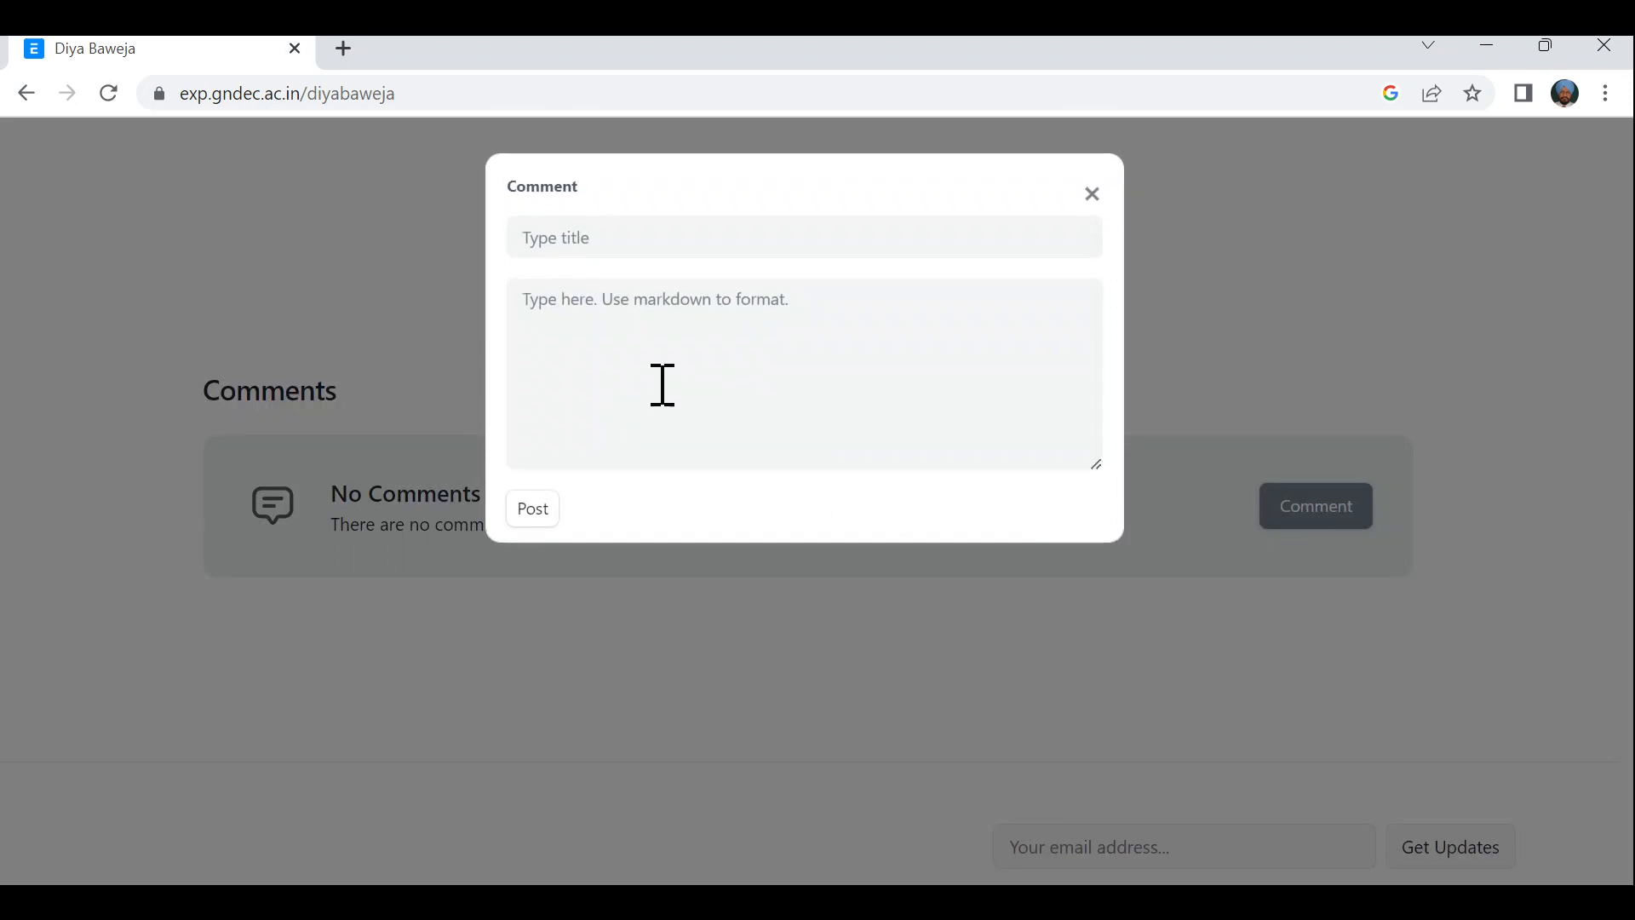
left_click(578, 248)
type("Excellent")
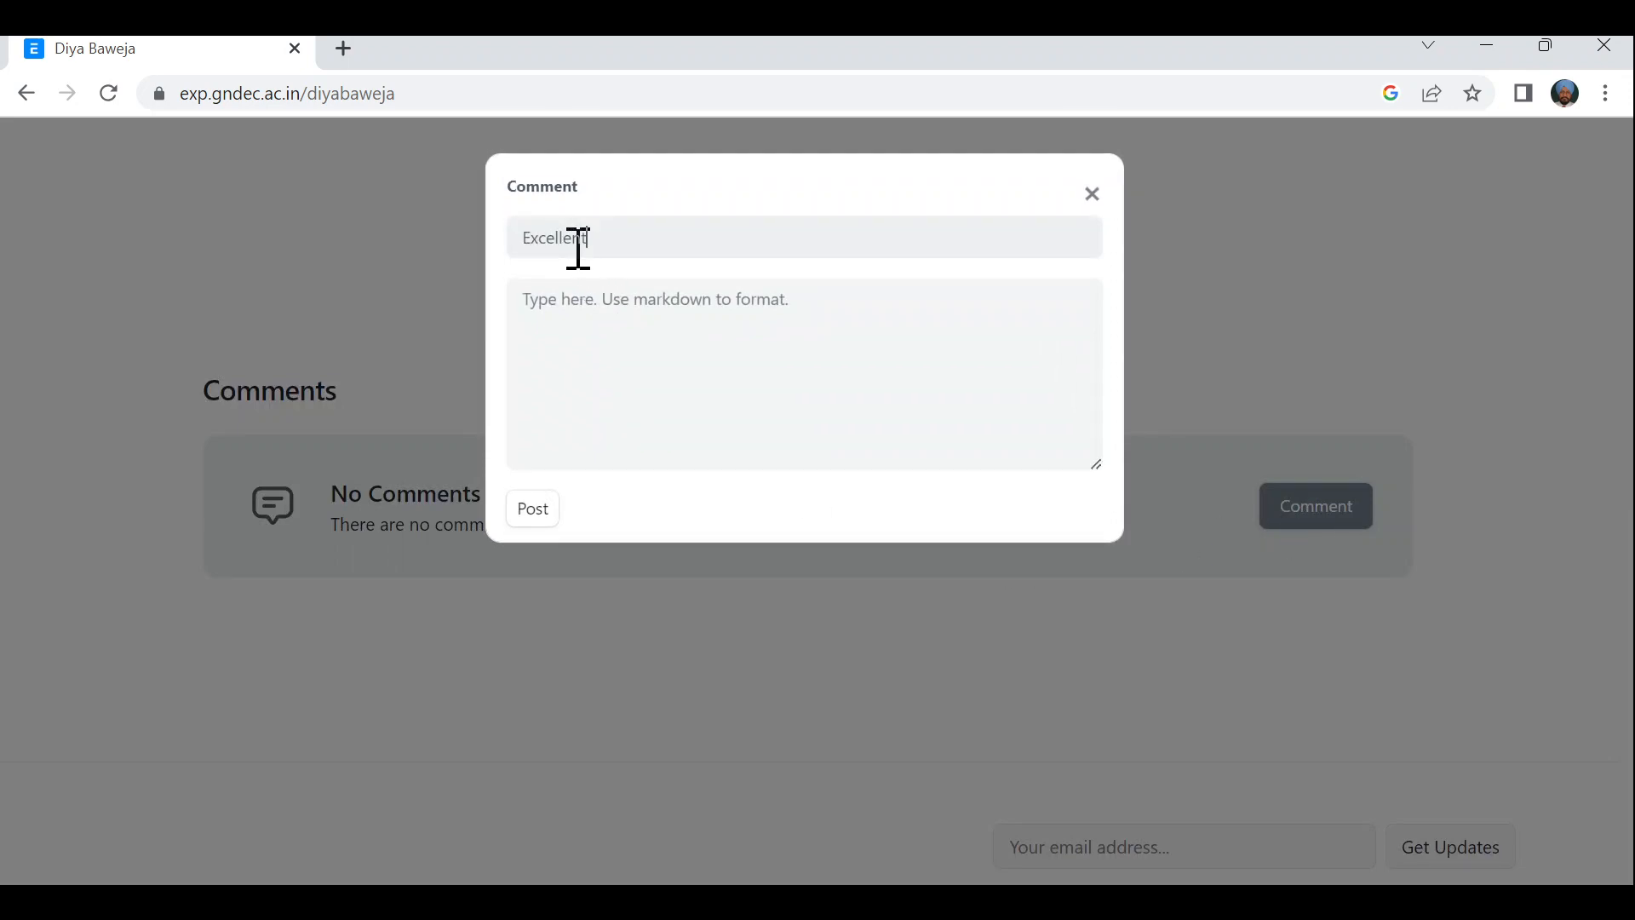
left_click(617, 306)
type("Too good.")
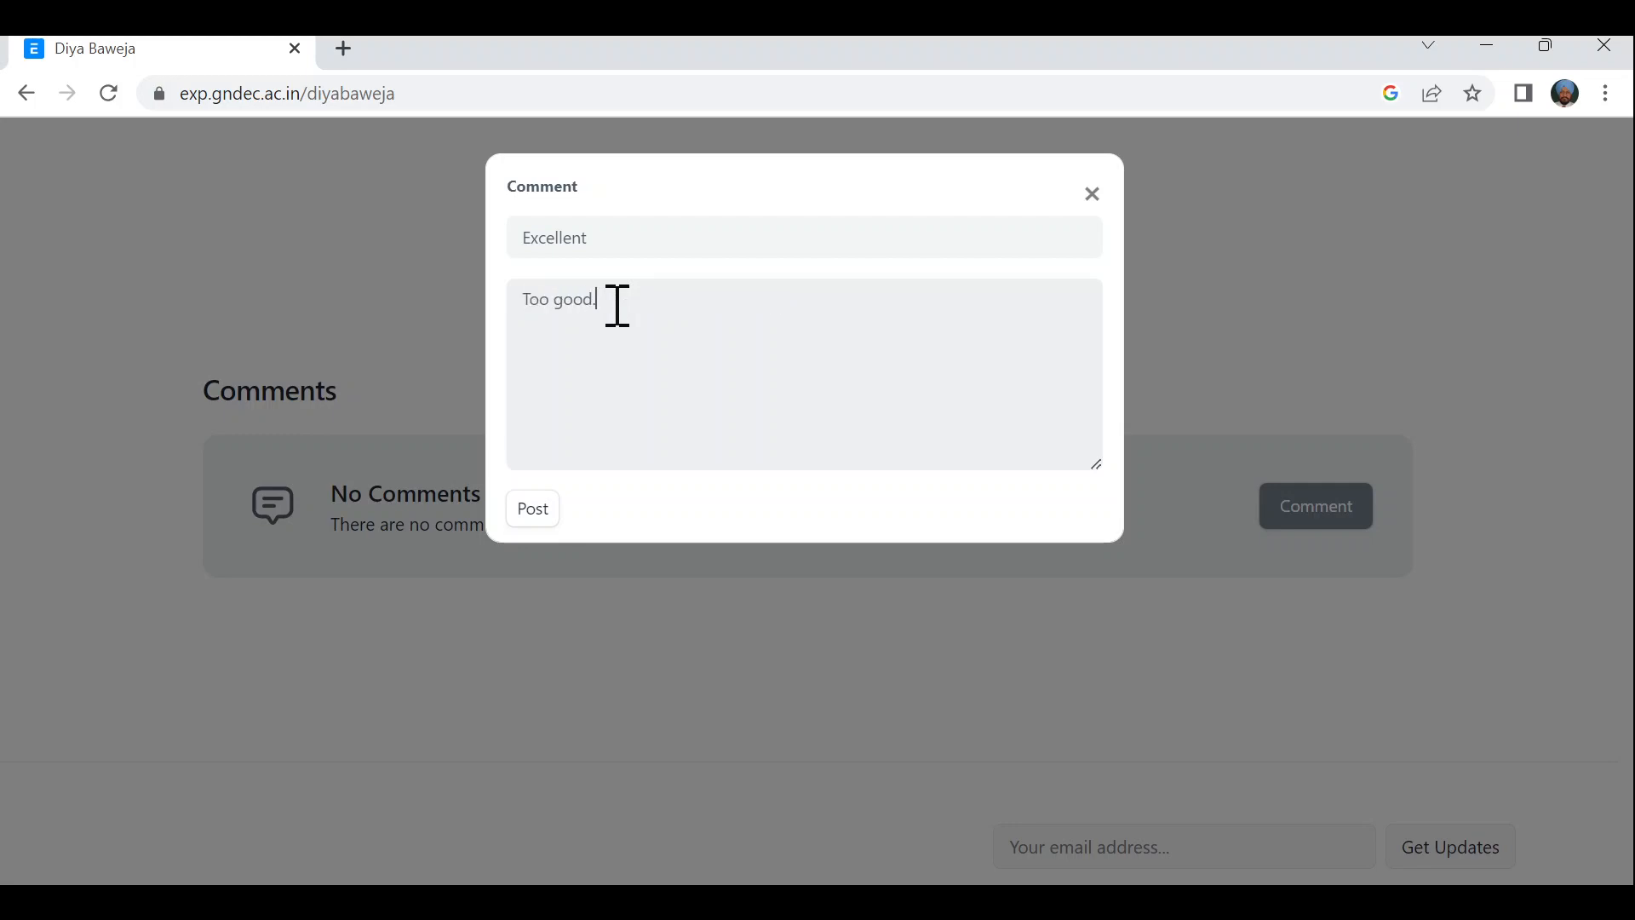
left_click(535, 520)
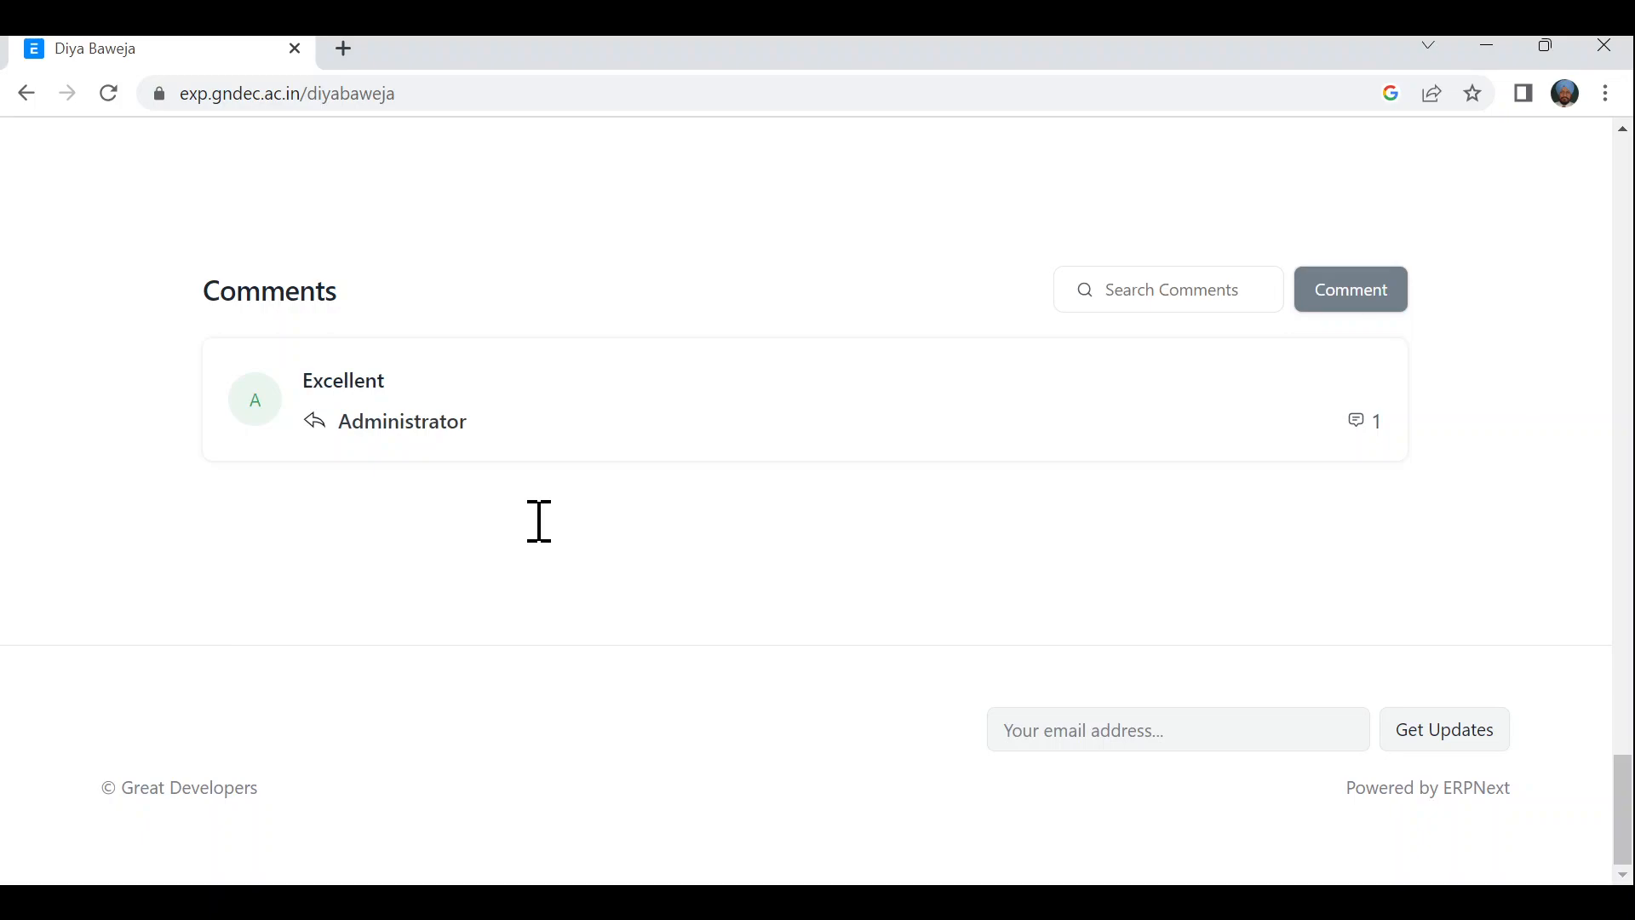
scroll(595, 570, "up", 10)
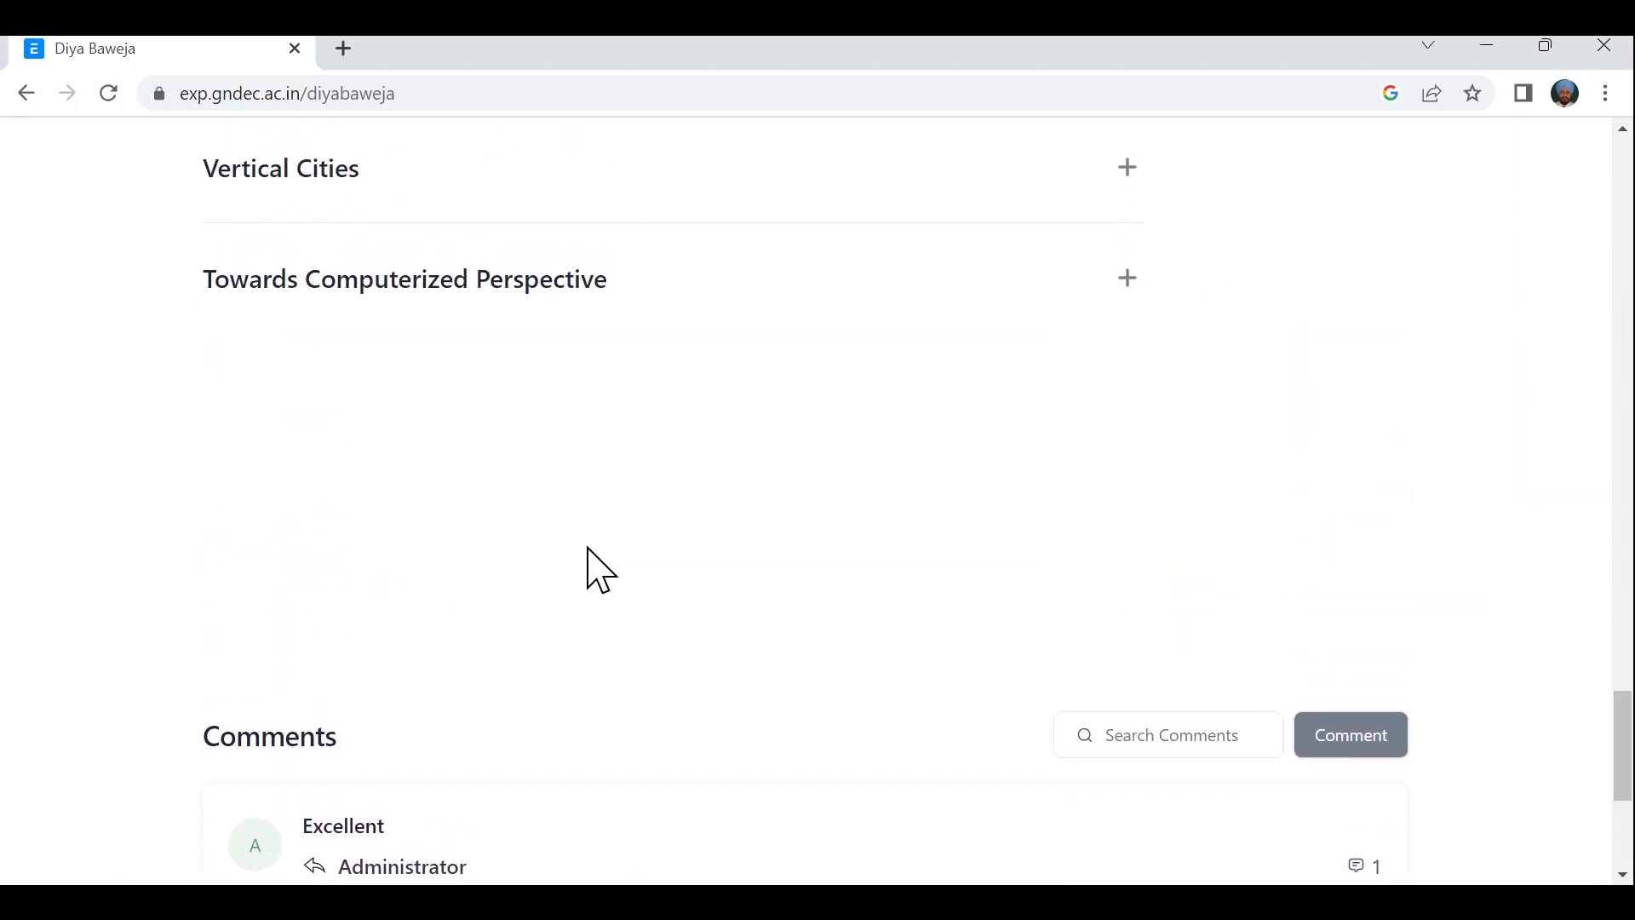
scroll(600, 569, "up", 20)
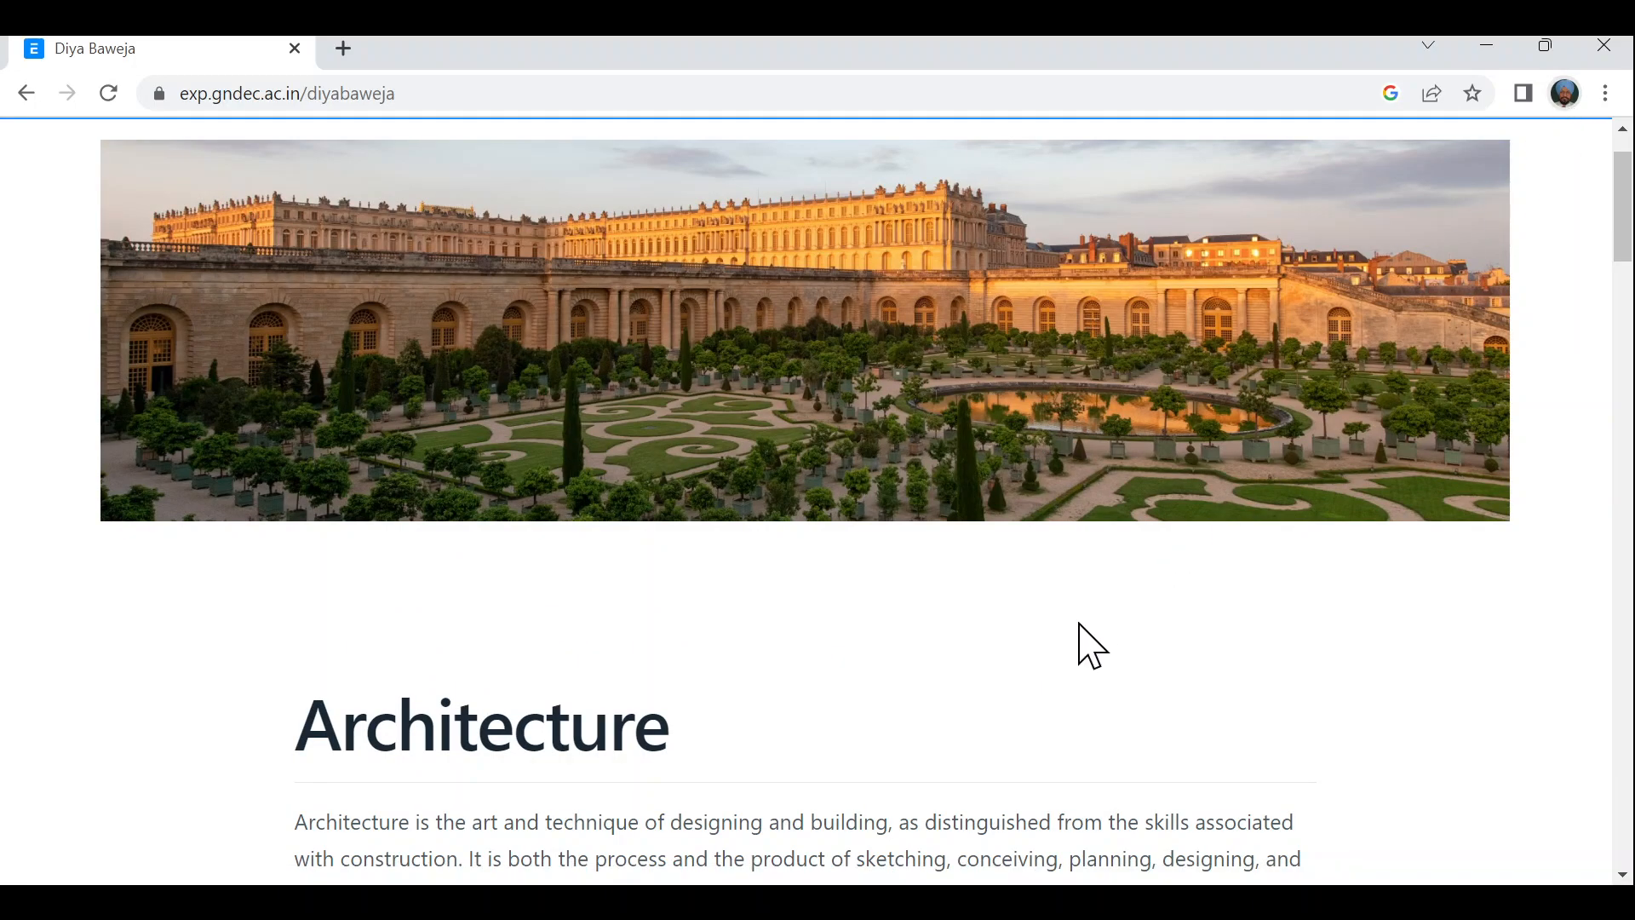
- Switch from the public website to the ERPNext desk
scroll(1410, 408, "up", 1)
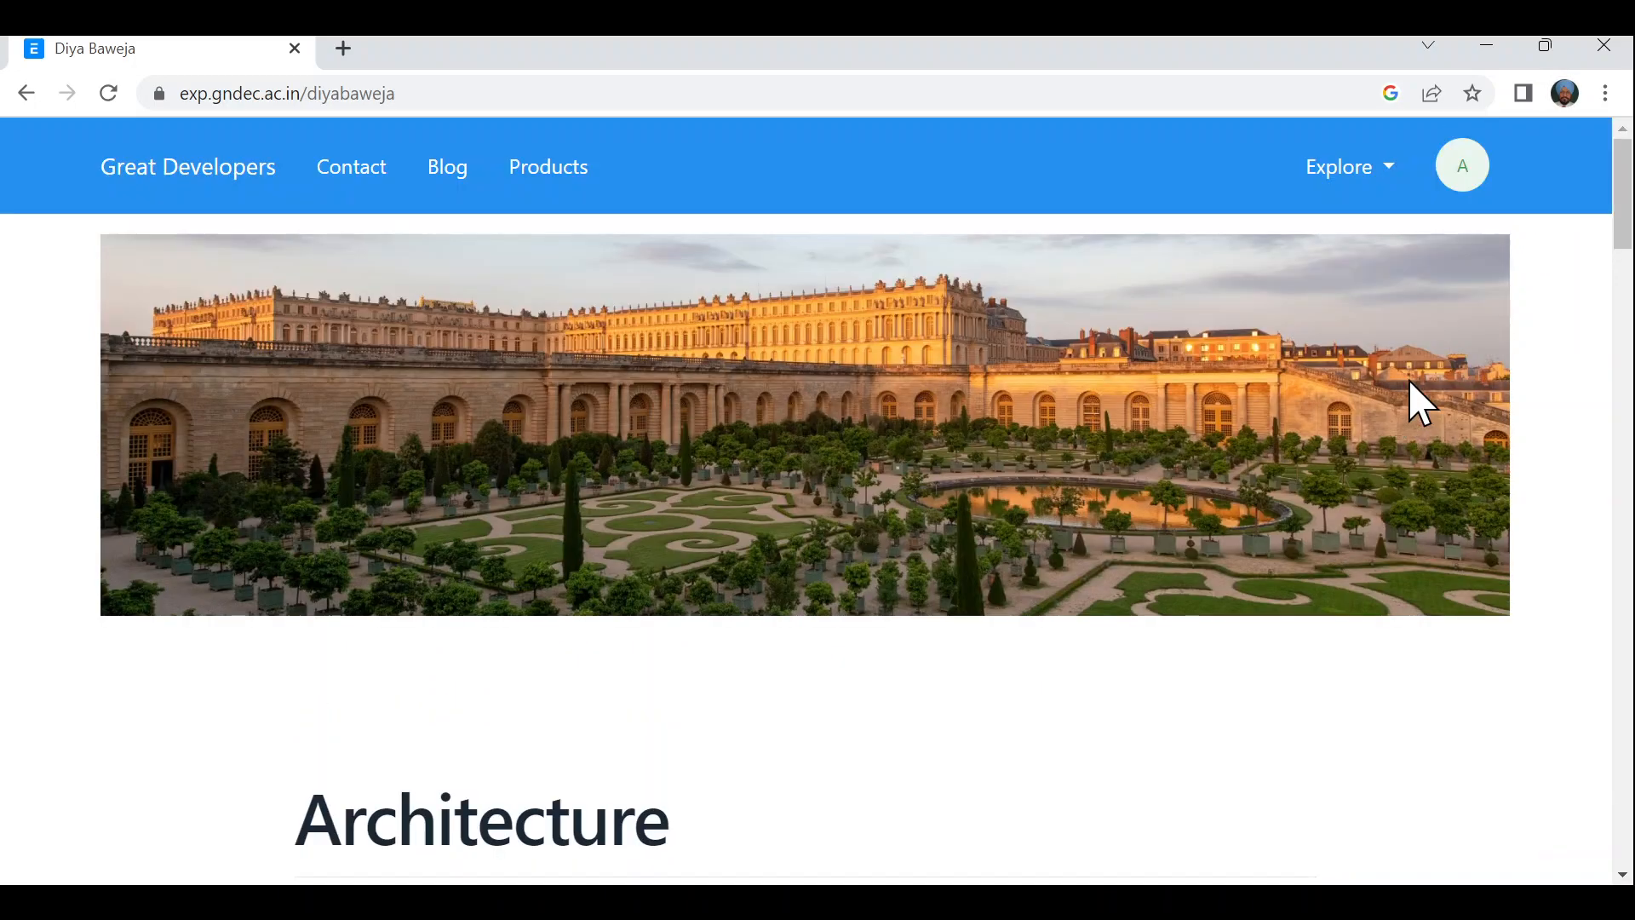
left_click(1468, 181)
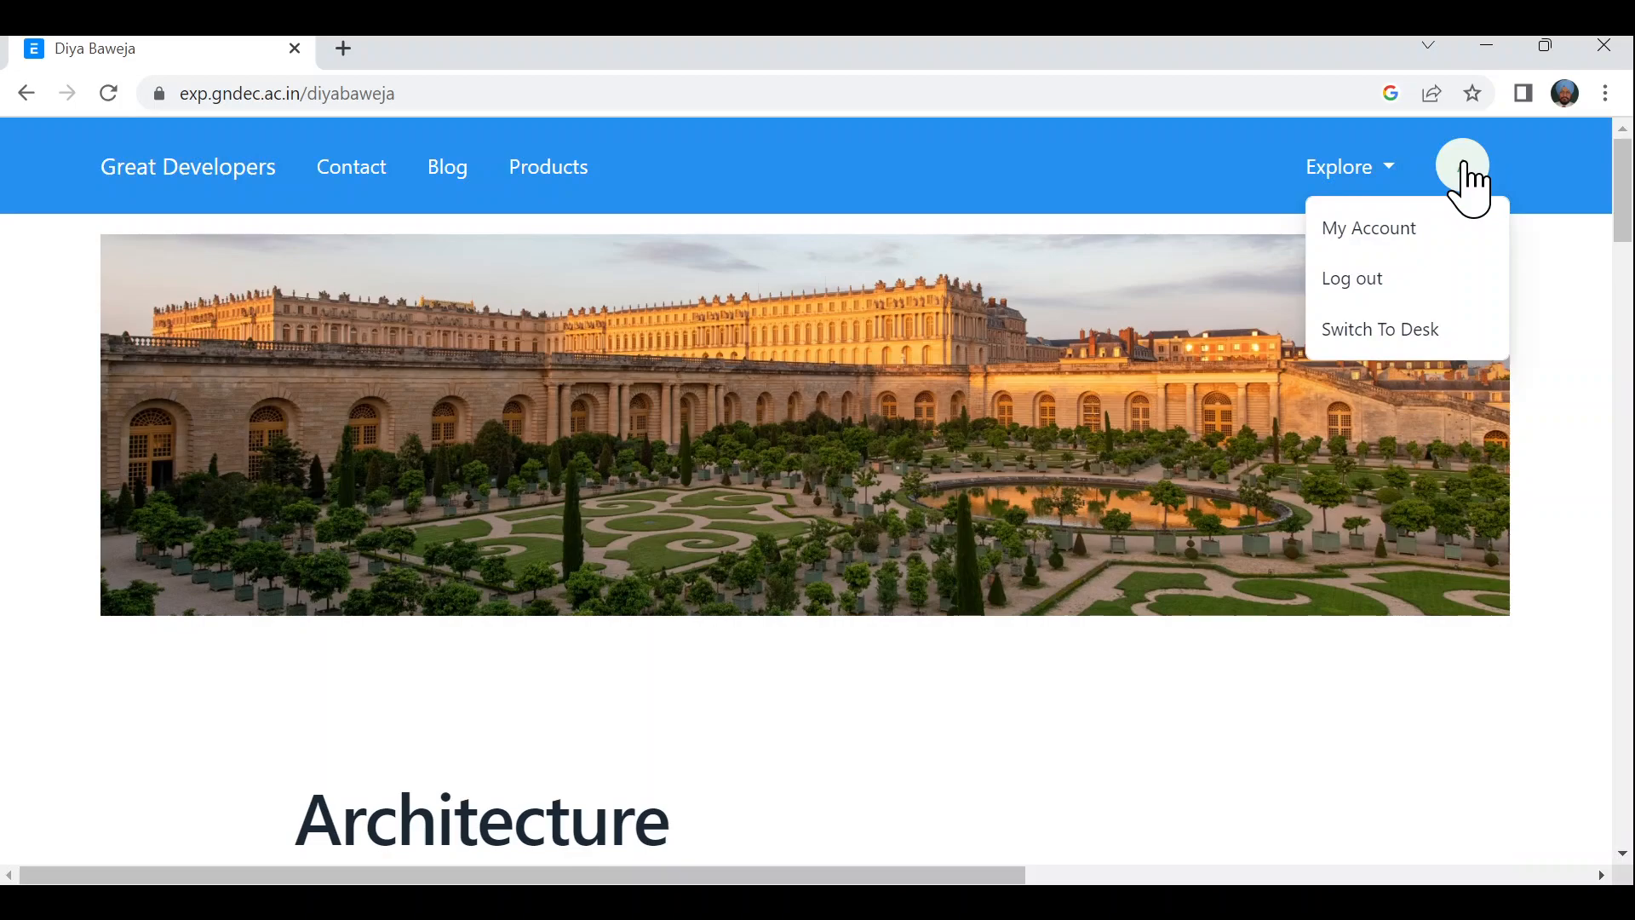
left_click(1422, 334)
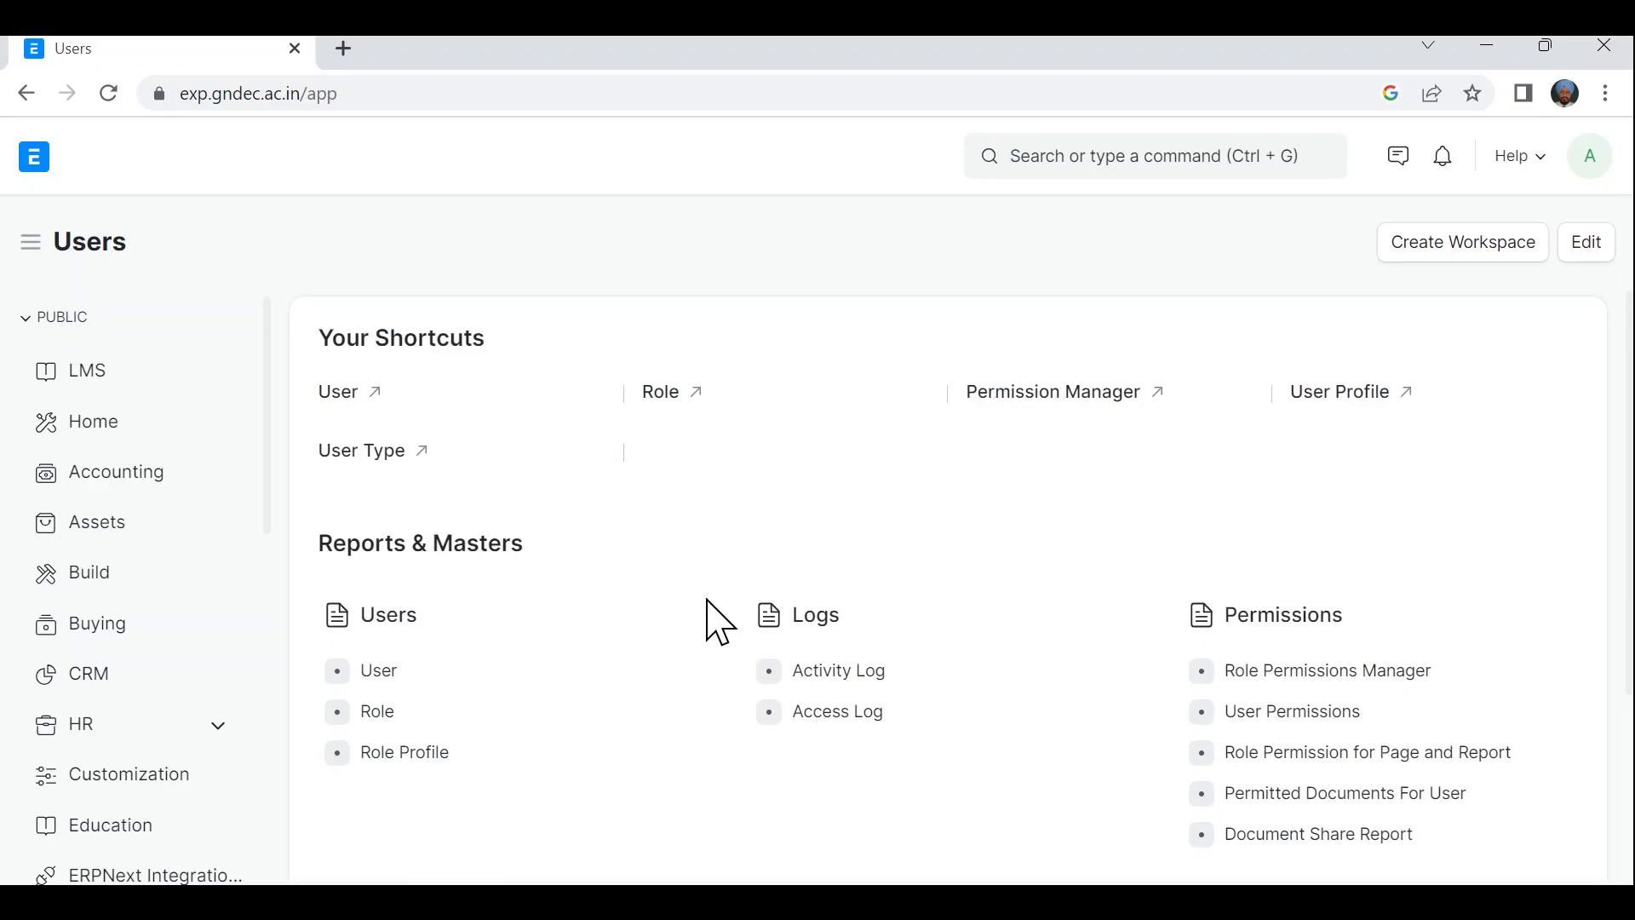
- Open the Build workspace and bring up the Help menu
left_click(99, 584)
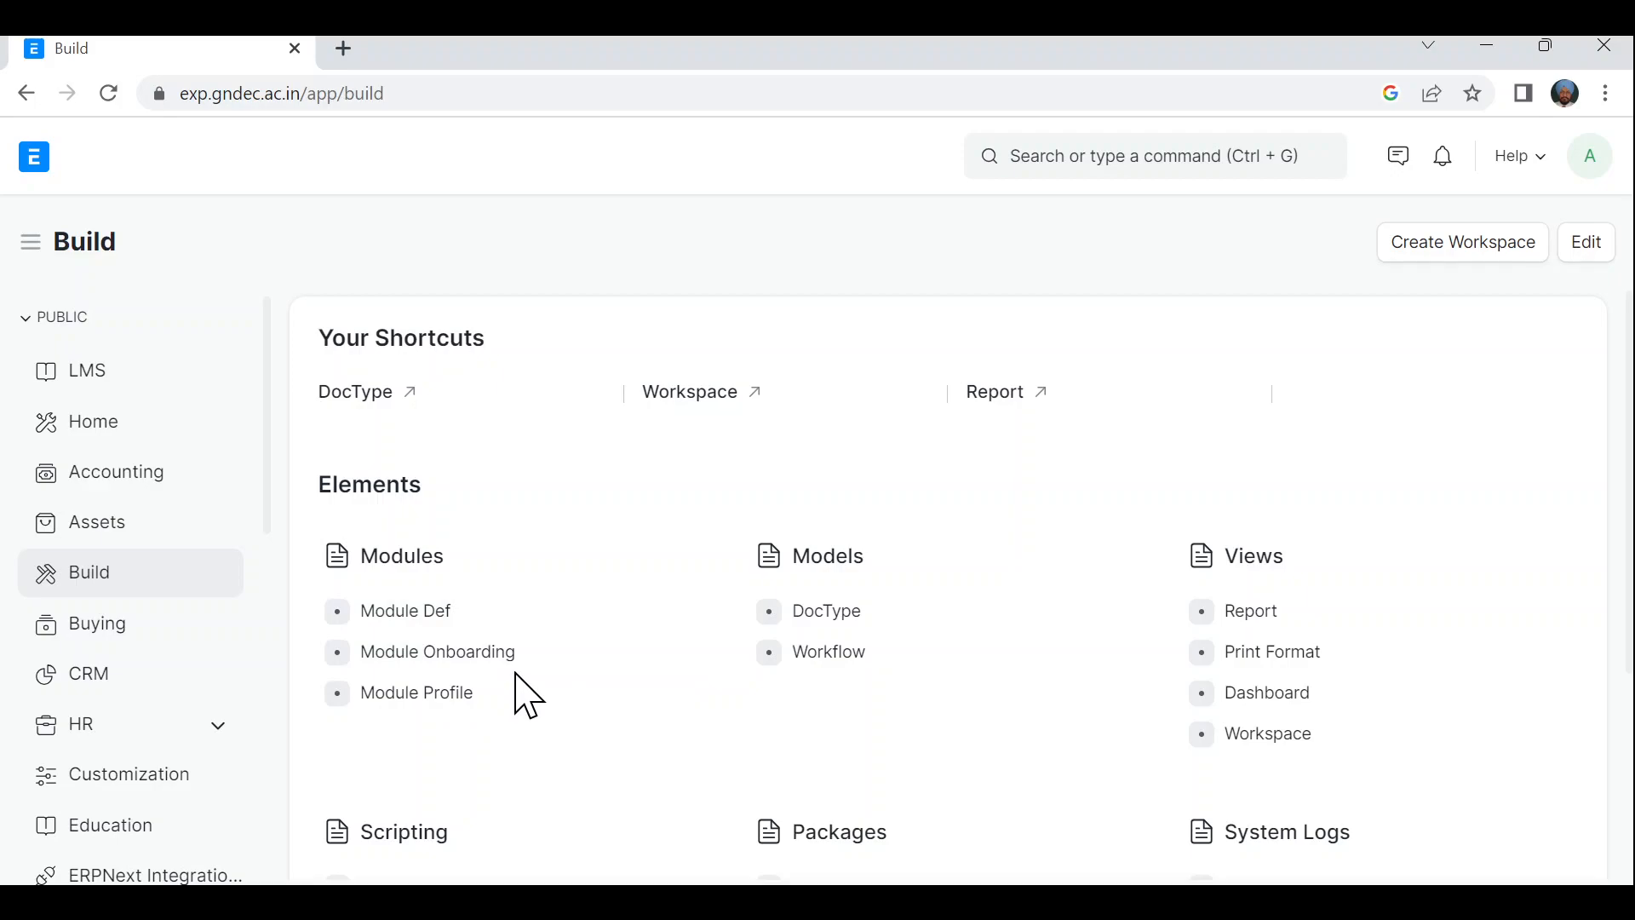
scroll(526, 697, "down", 1)
scroll(526, 696, "up", 1)
left_click(1541, 161)
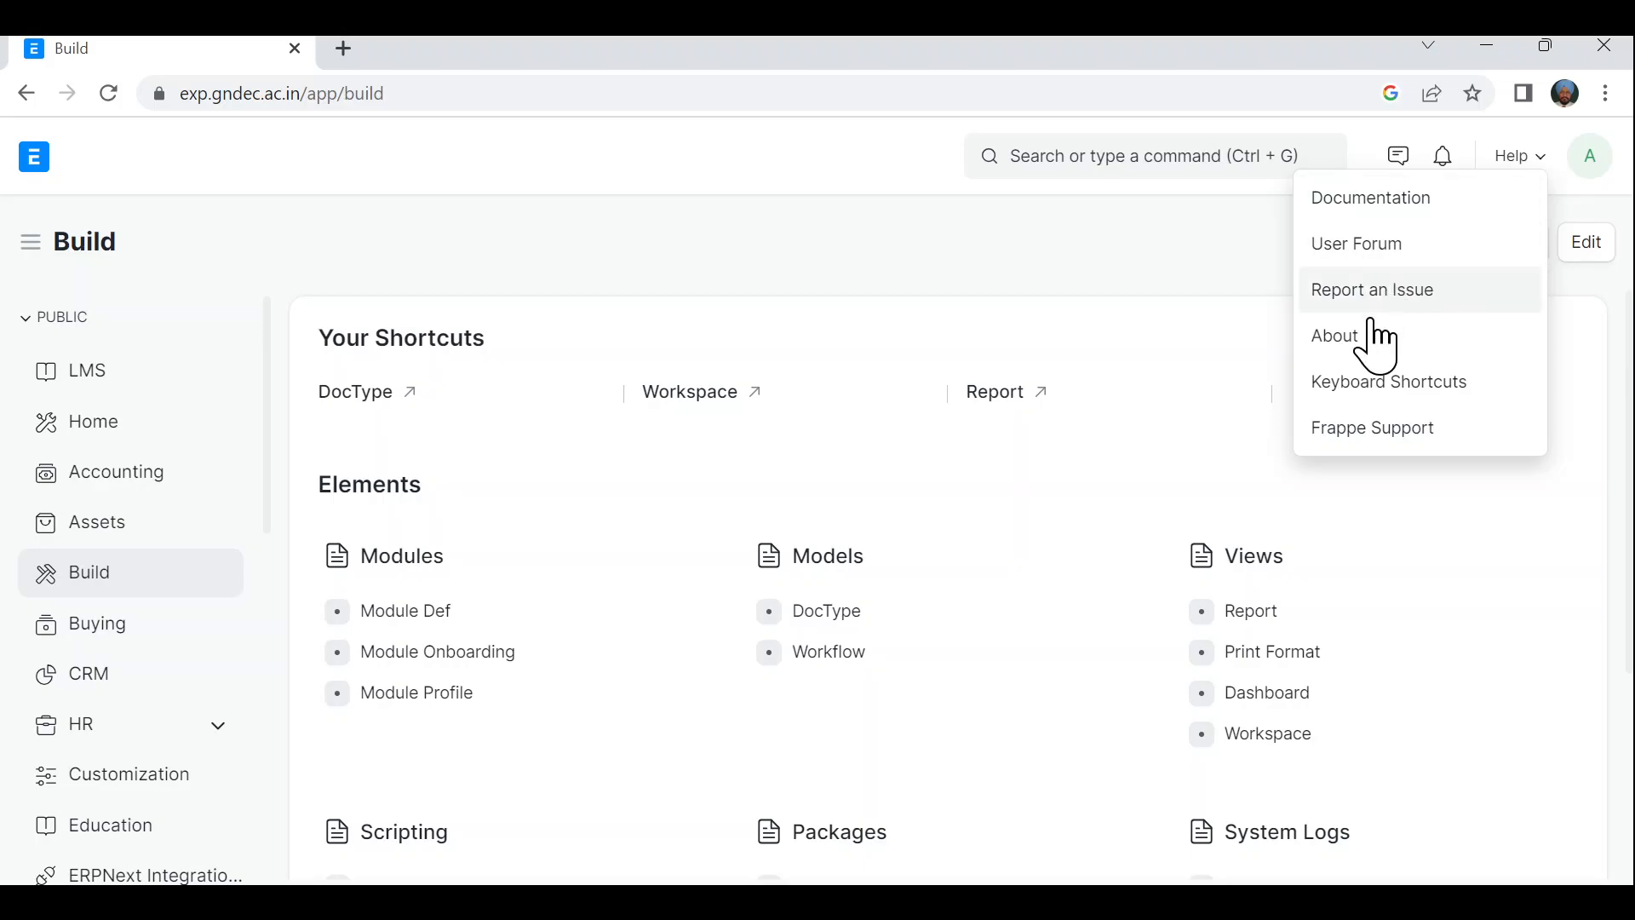
left_click(1350, 358)
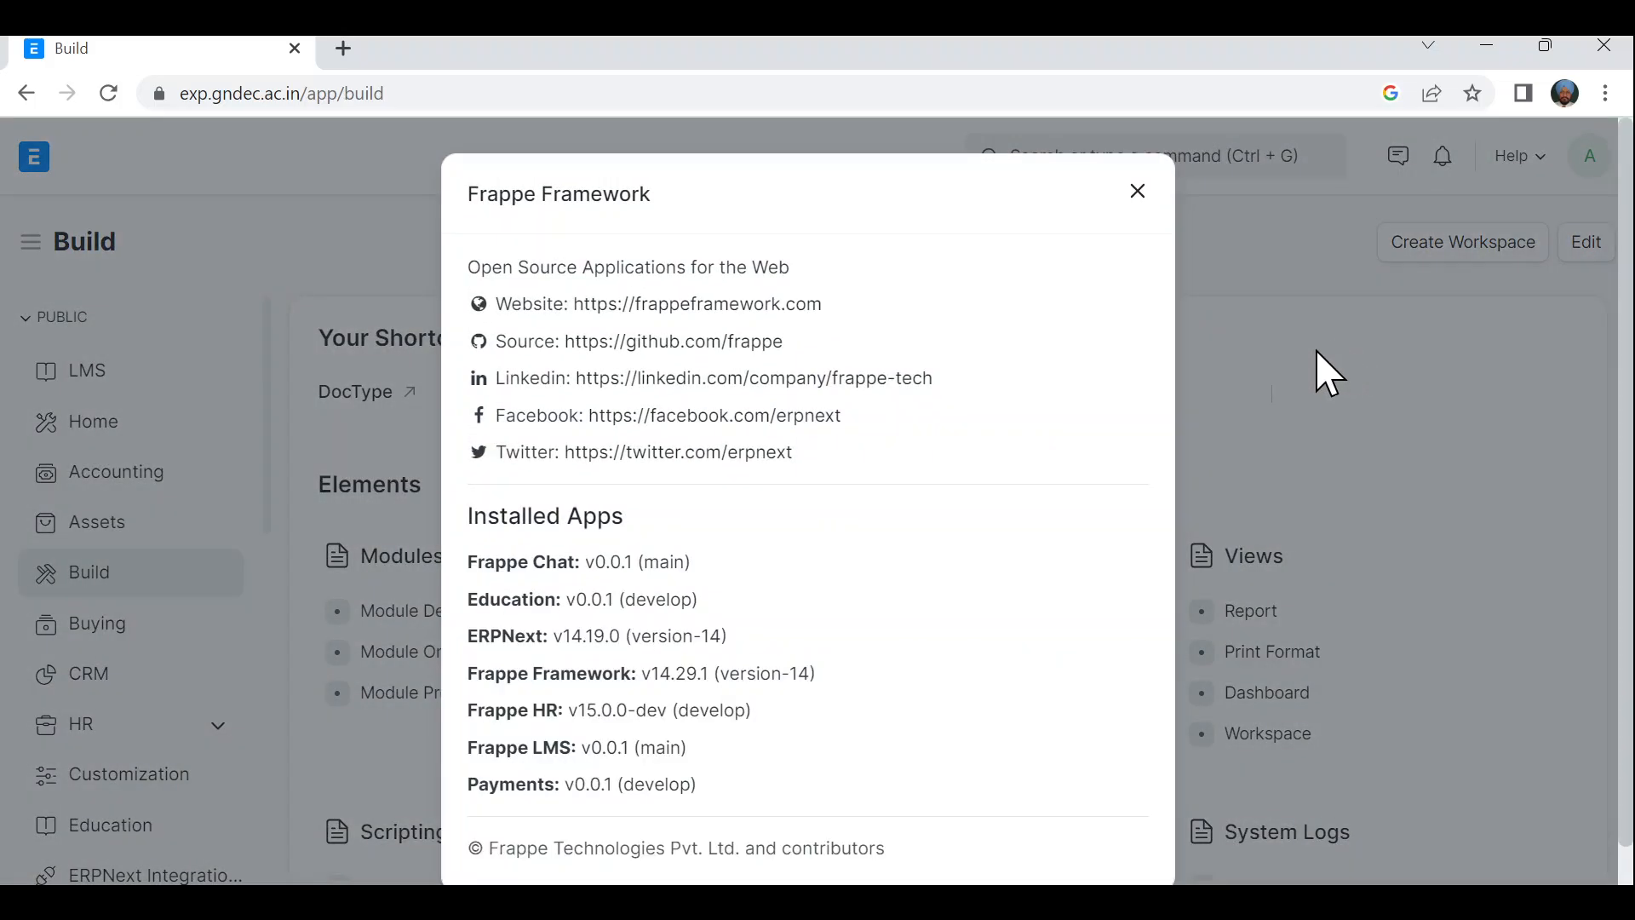
scroll(937, 621, "down", 1)
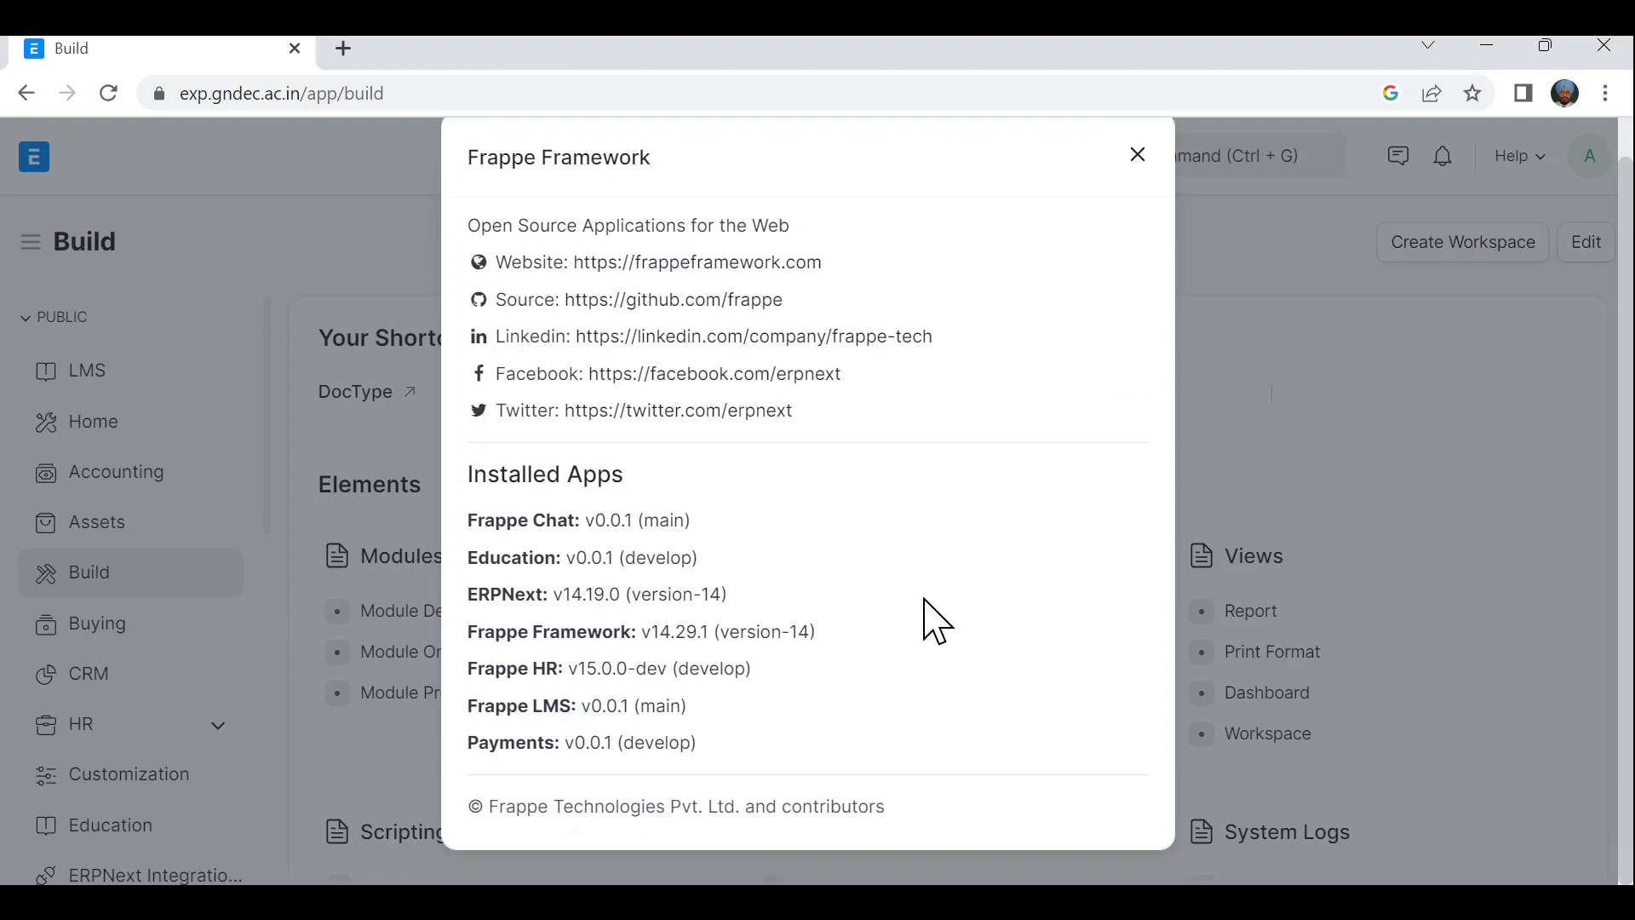
scroll(931, 621, "up", 1)
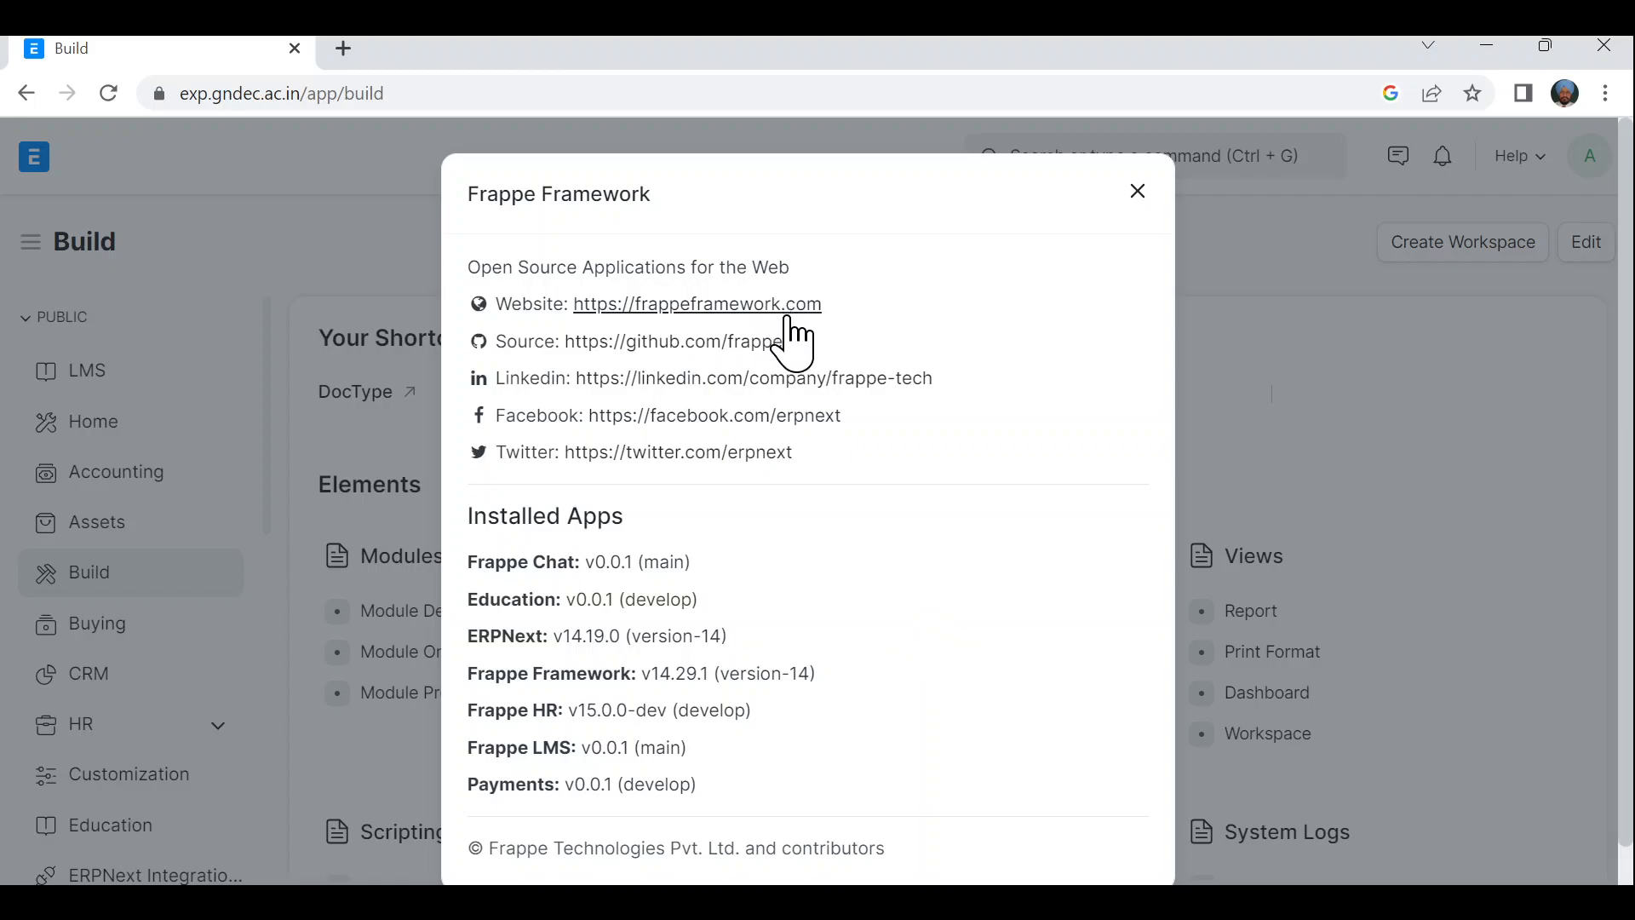
scroll(807, 519, "down", 1)
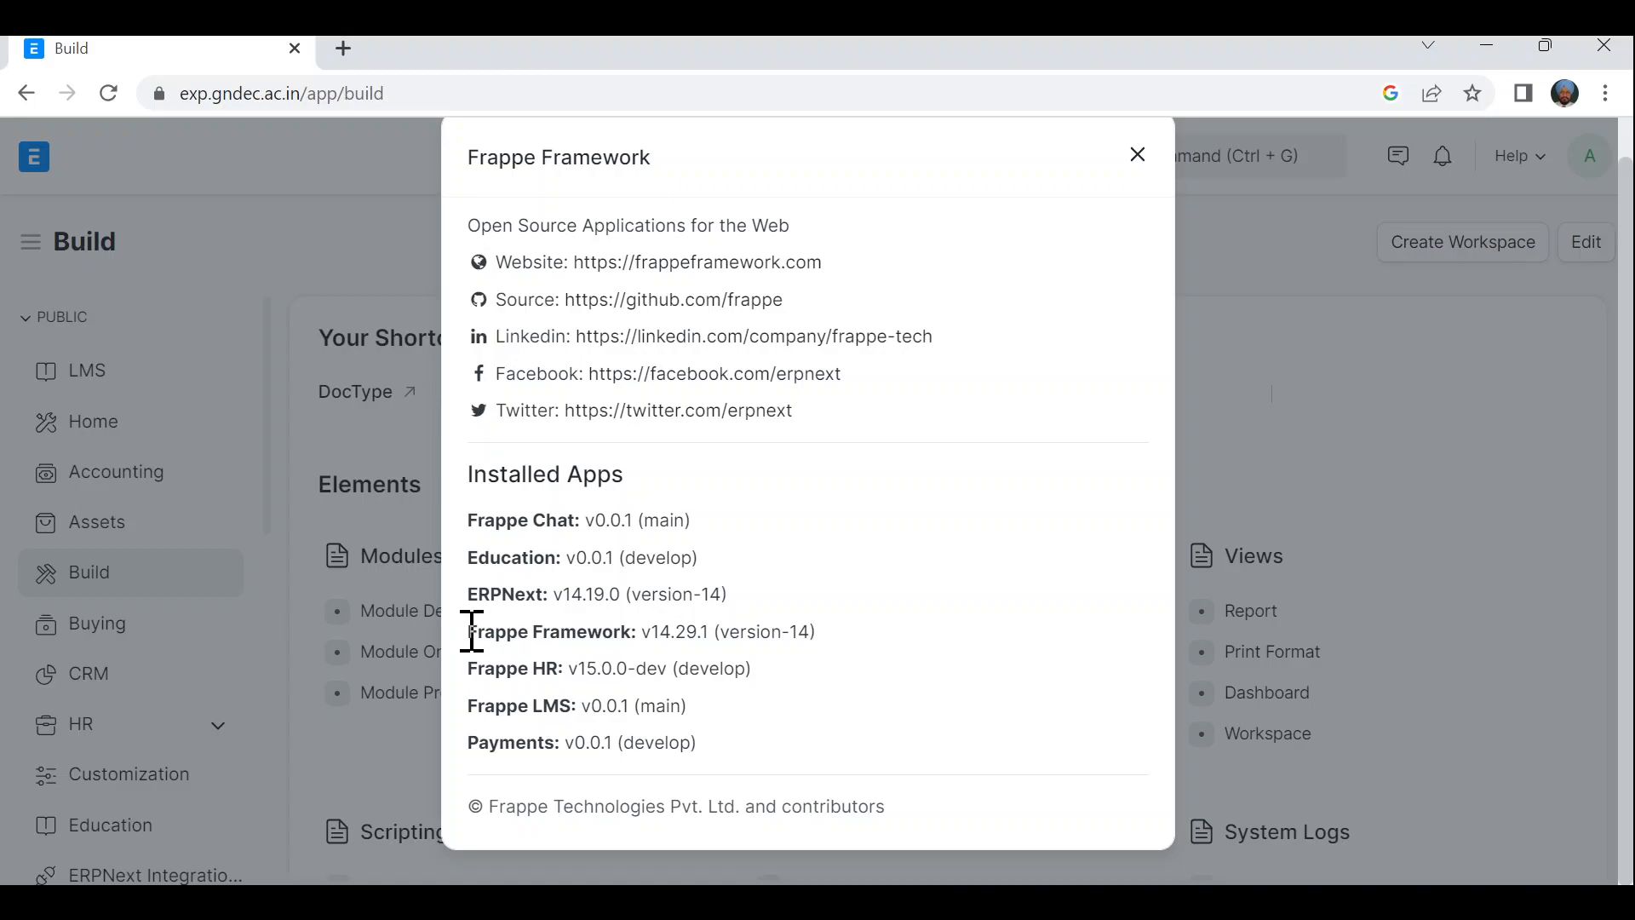
left_click_drag(475, 631, 817, 632)
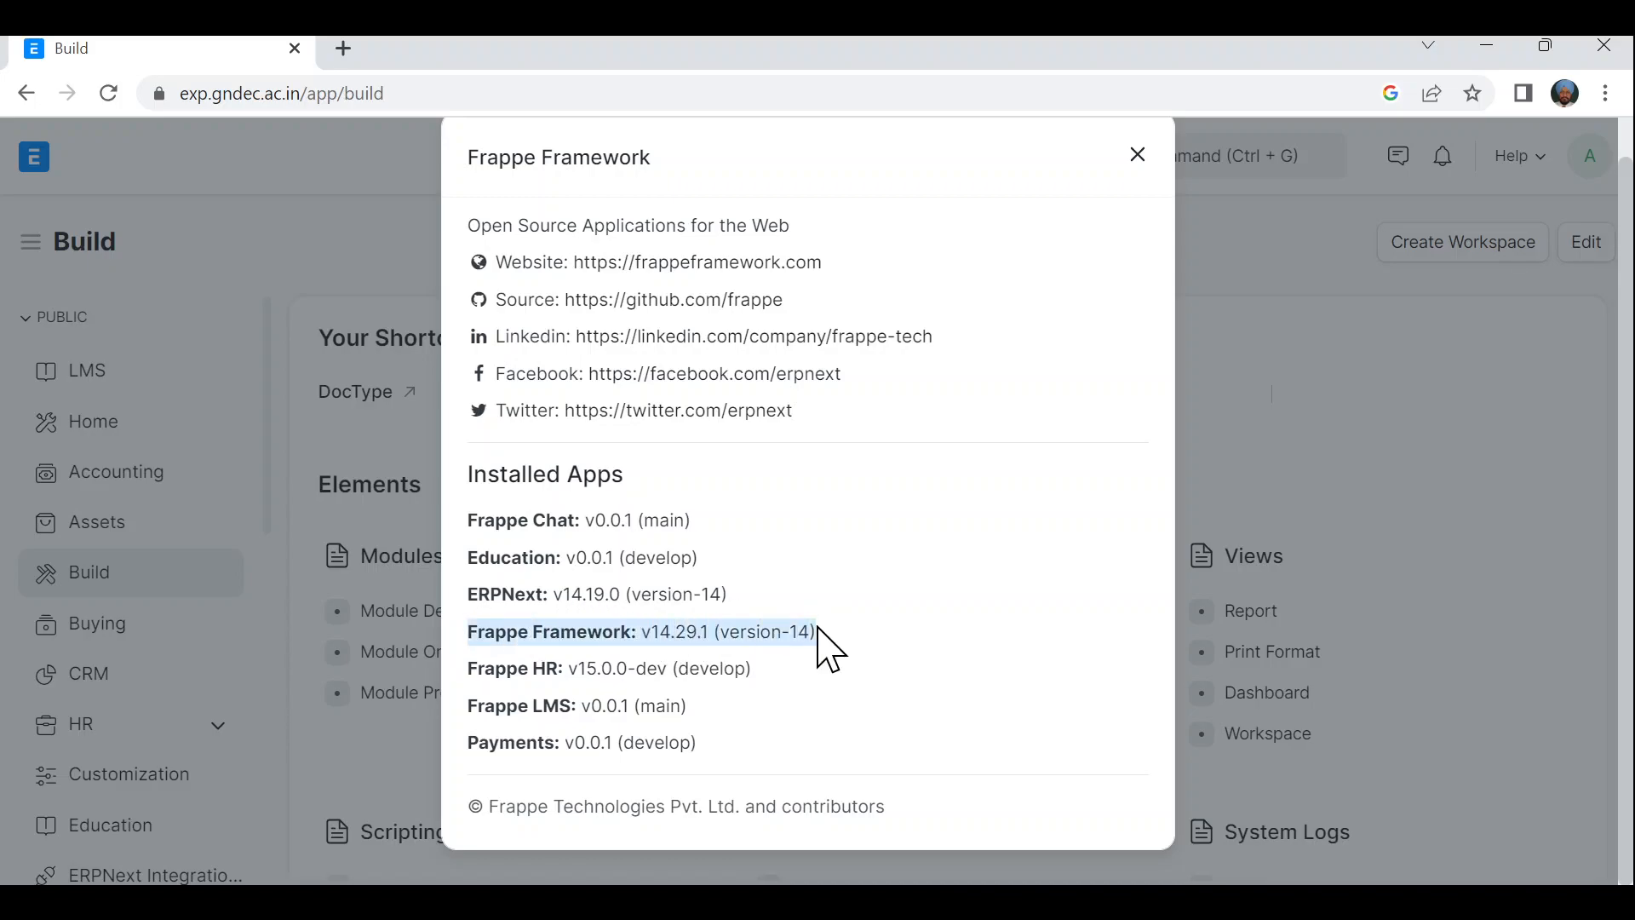
left_click(862, 627)
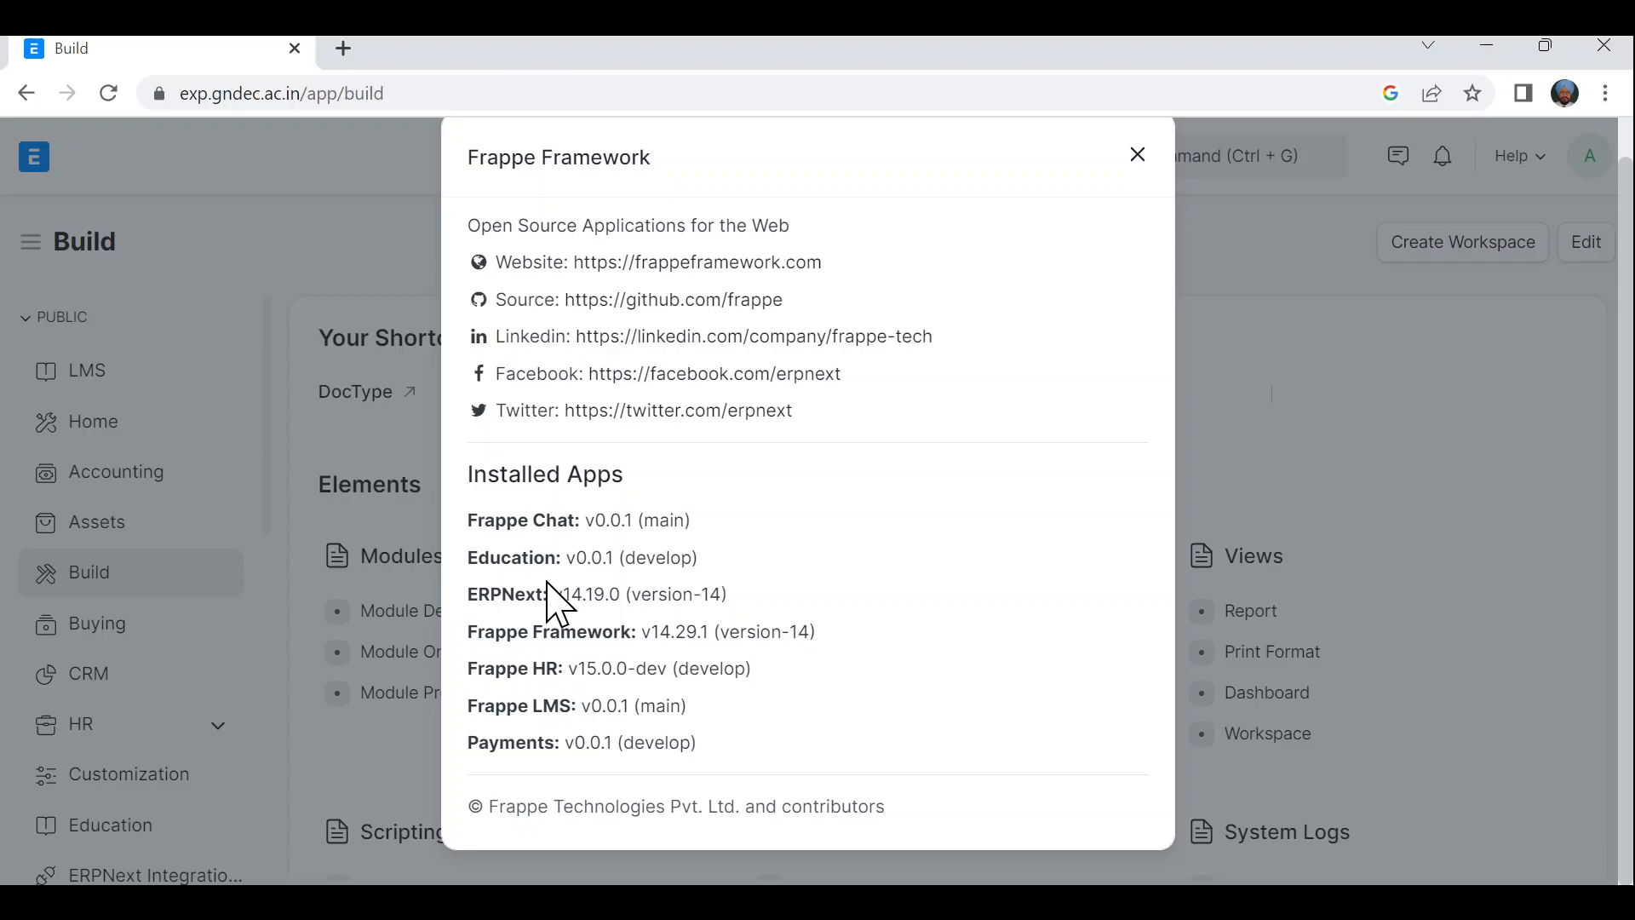
left_click(1138, 155)
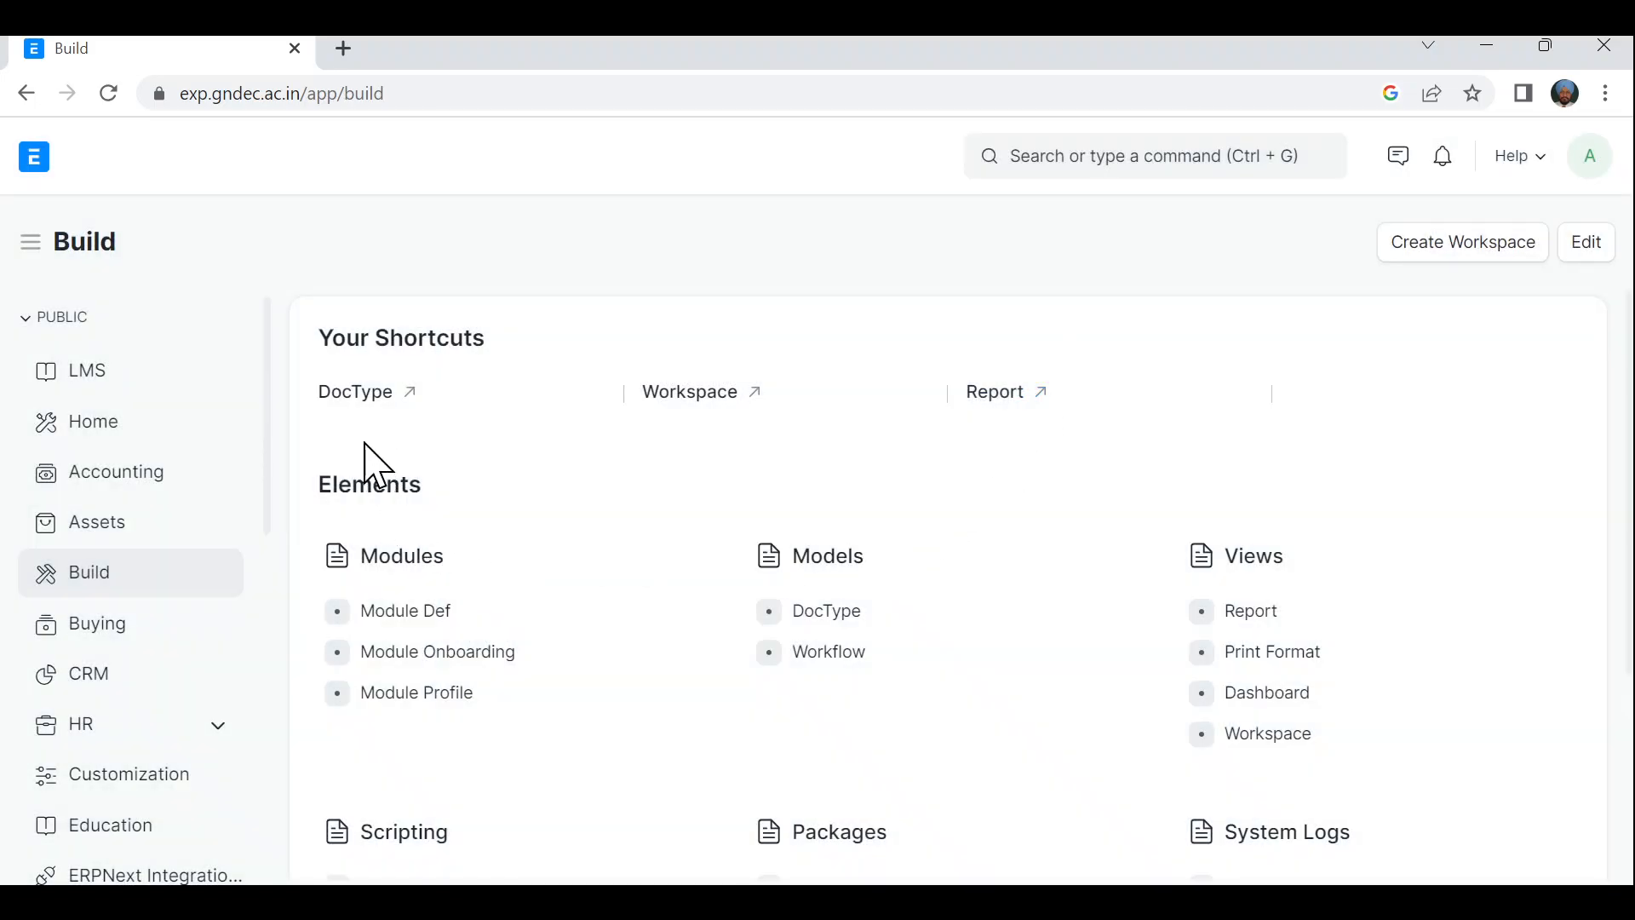
- Open the DocType list, clear the %role% ID filter to show all doctypes, and open a new tab
left_click(364, 393)
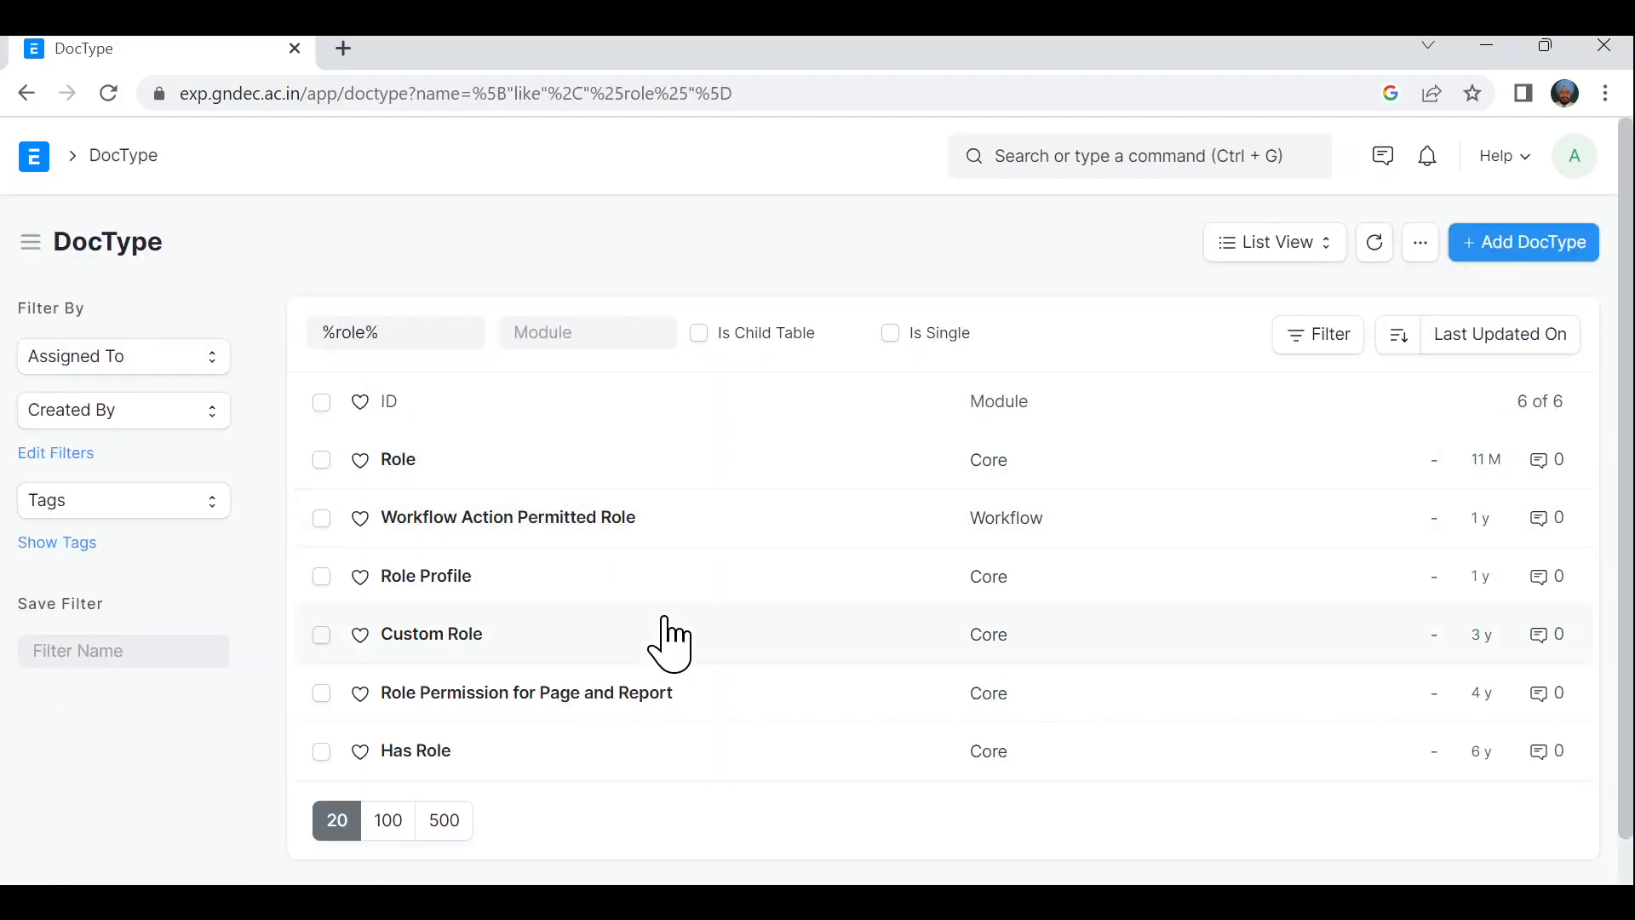
scroll(664, 617, "down", 1)
scroll(664, 618, "up", 1)
left_click_drag(401, 334, 271, 351)
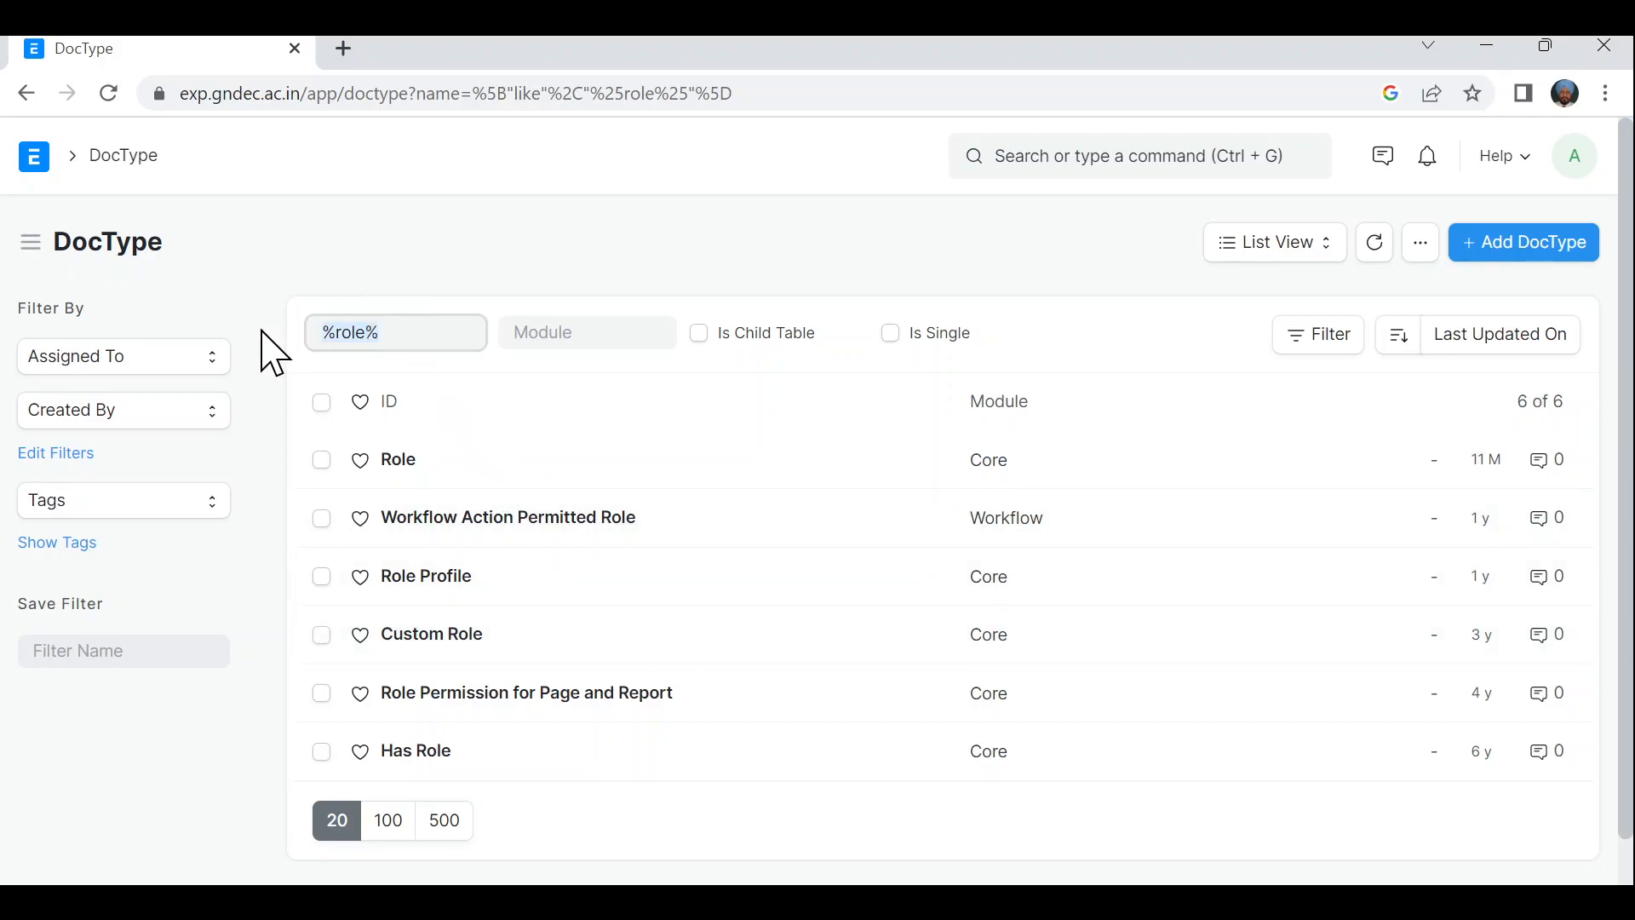
key("BackSpace")
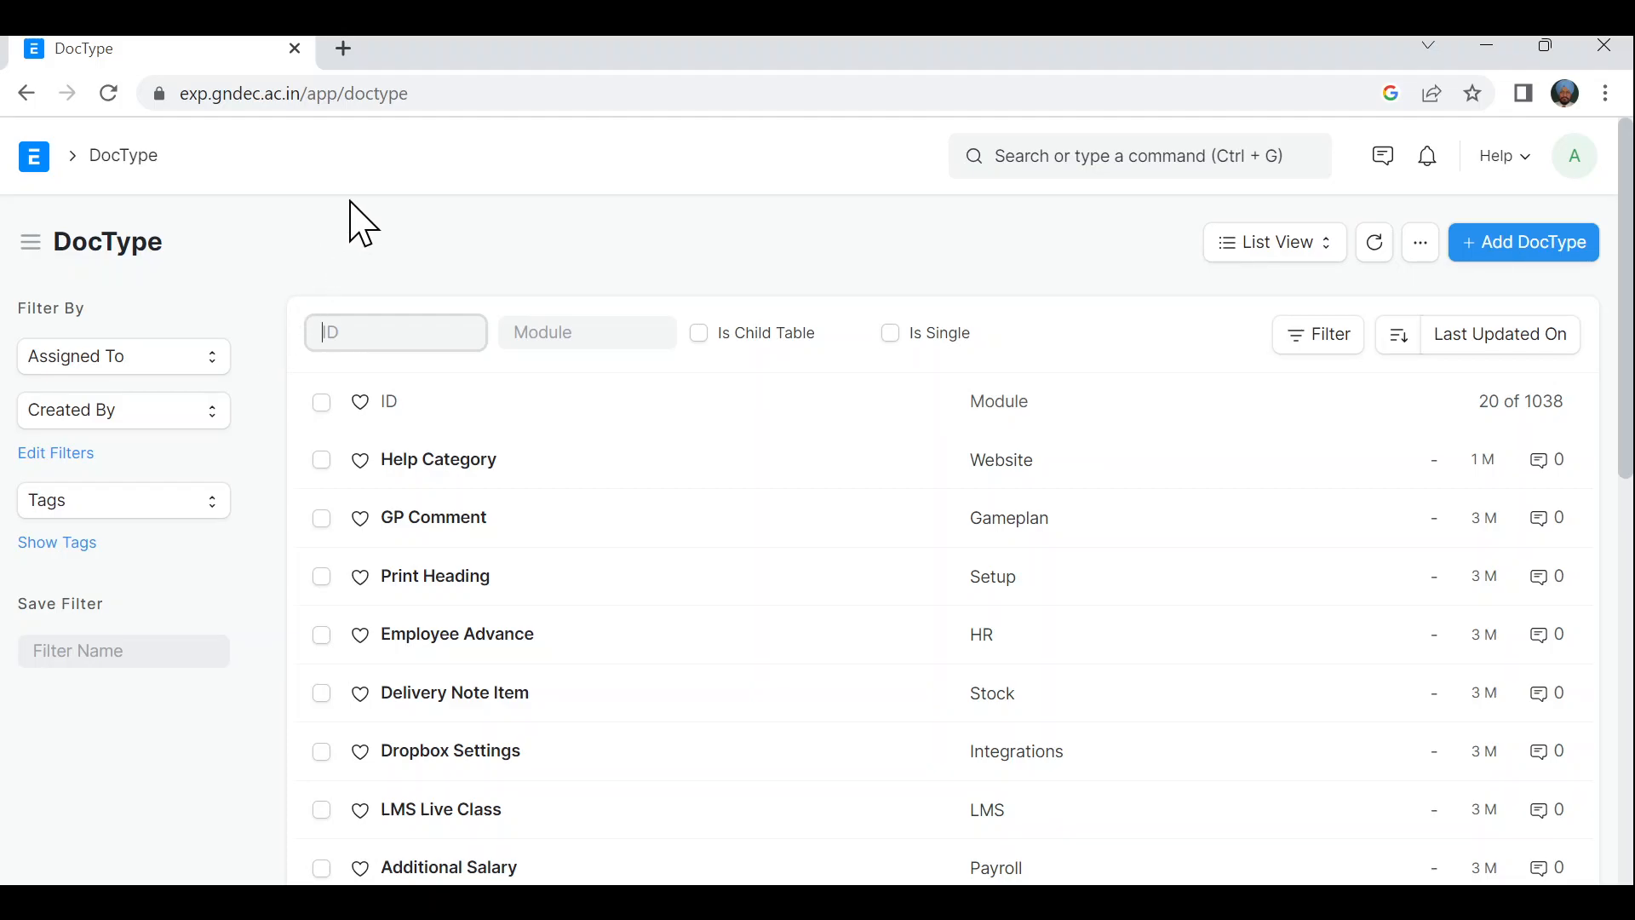
left_click(345, 50)
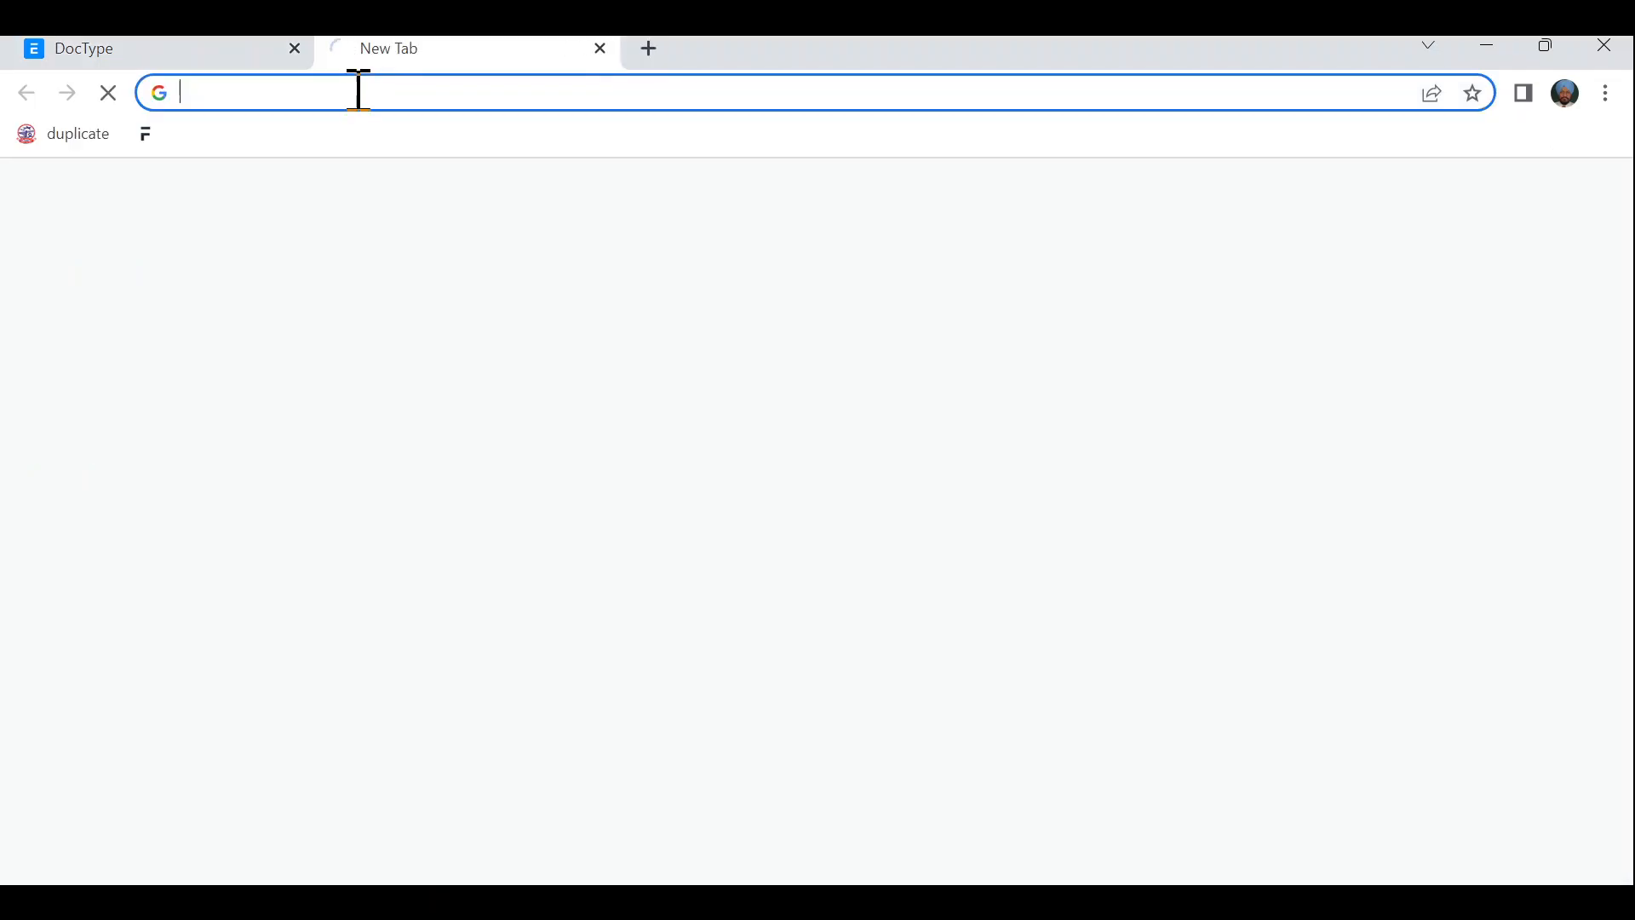
- Load the second Frappe site (autocompleted from 'arce') and log in
left_click(359, 98)
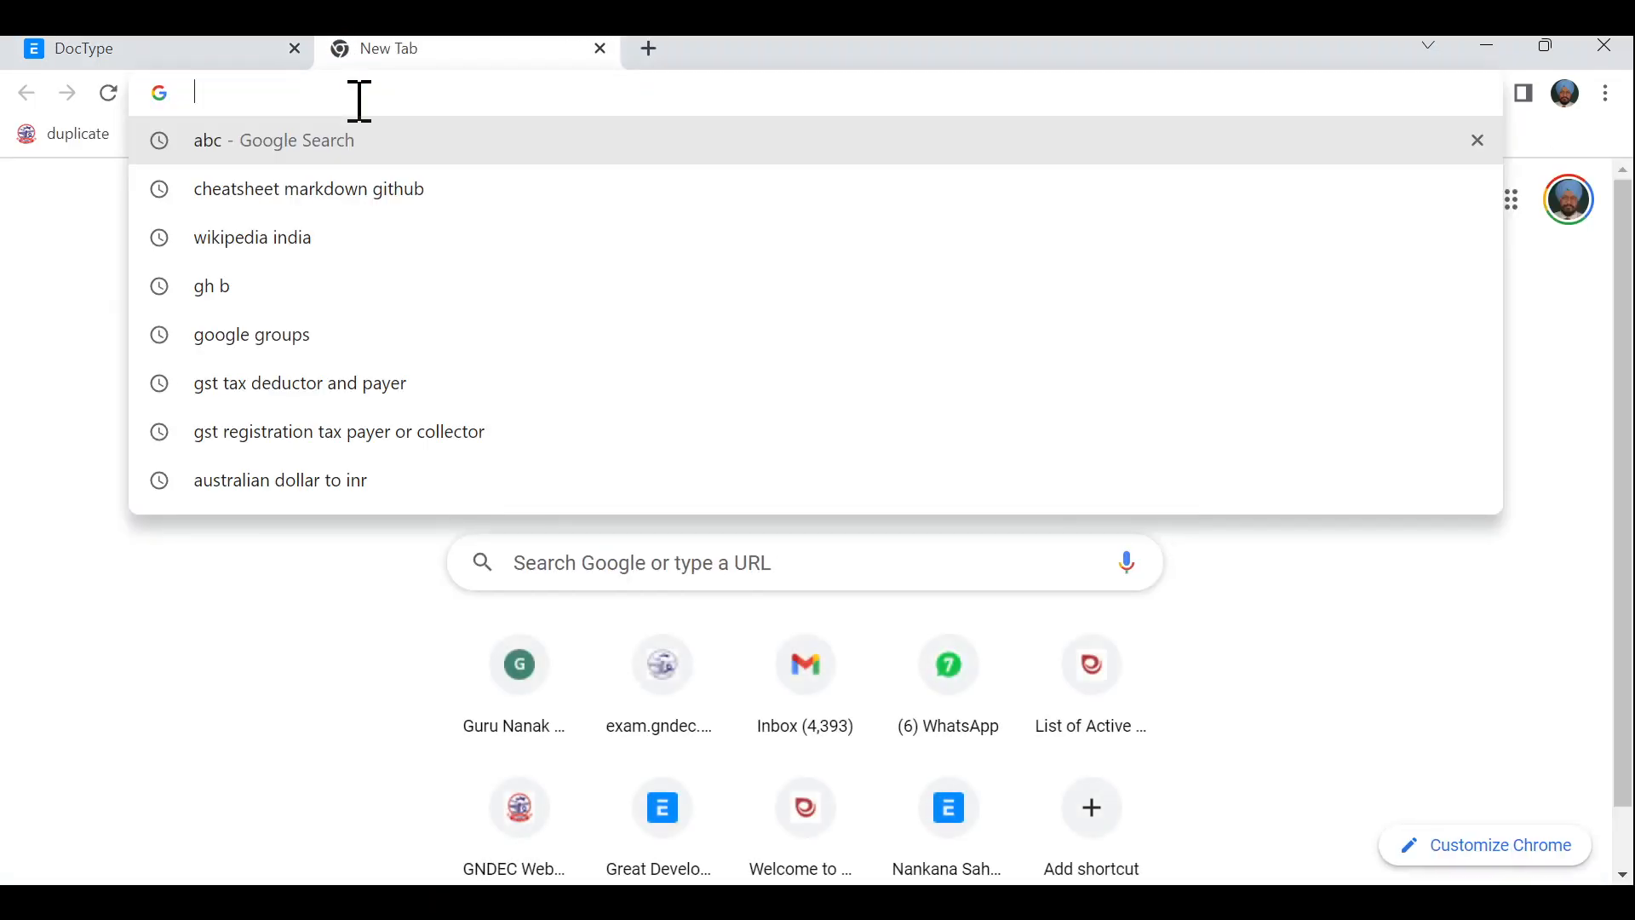
type("arce")
key("Right")
key("Return")
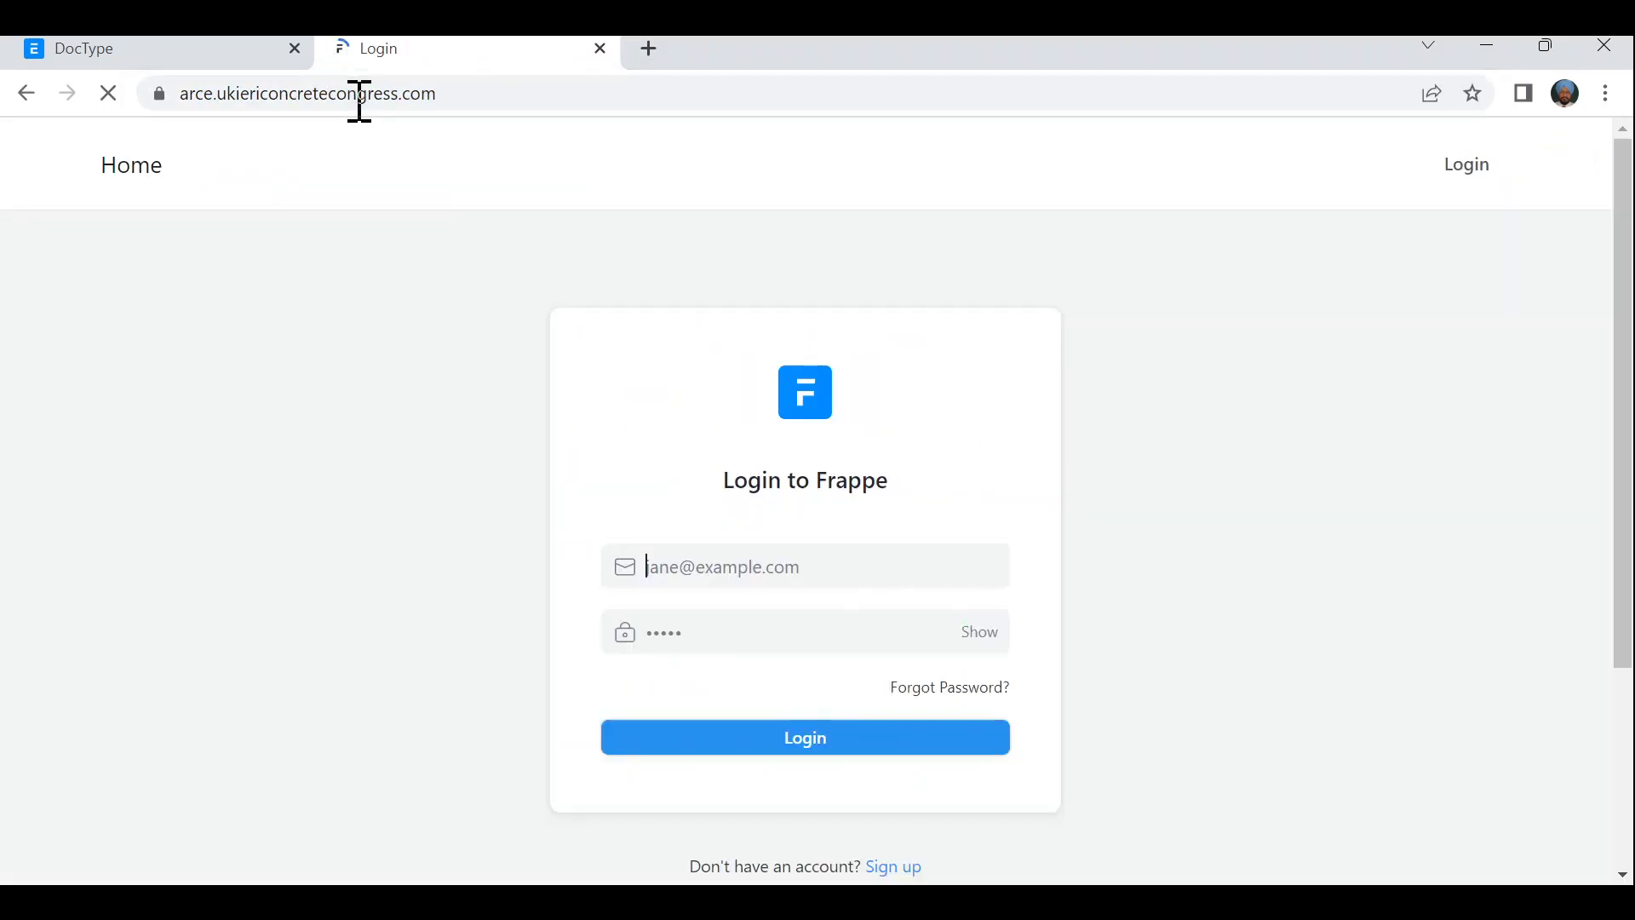
left_click(774, 742)
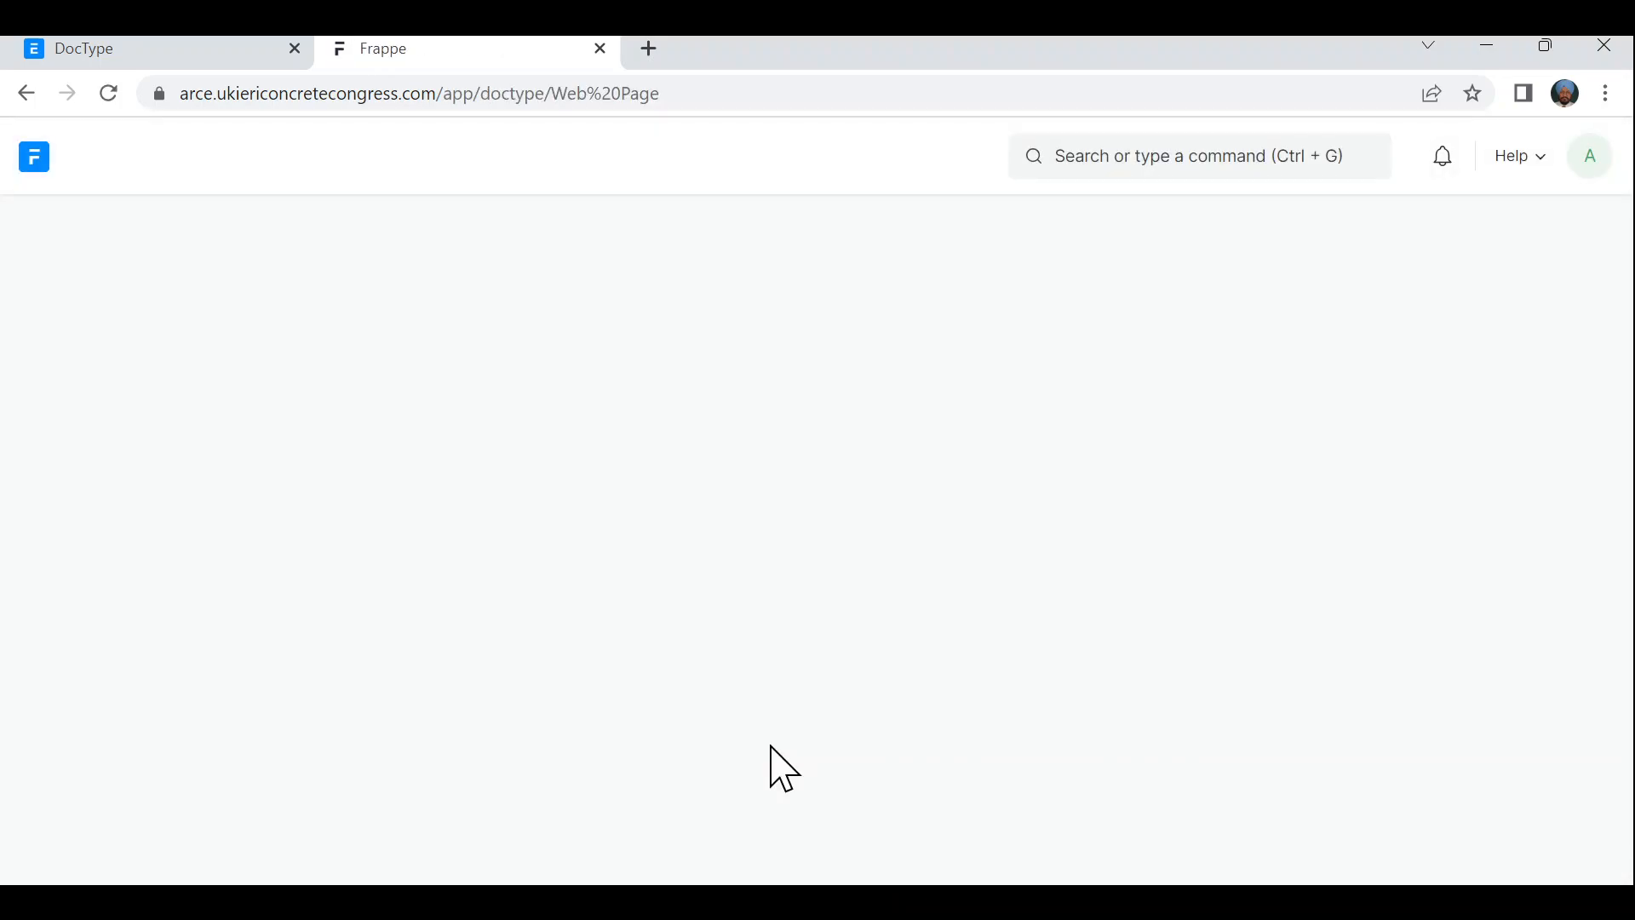
- Check Help > About confirming Frappe Framework v14.29.1, then close it
left_click(1531, 171)
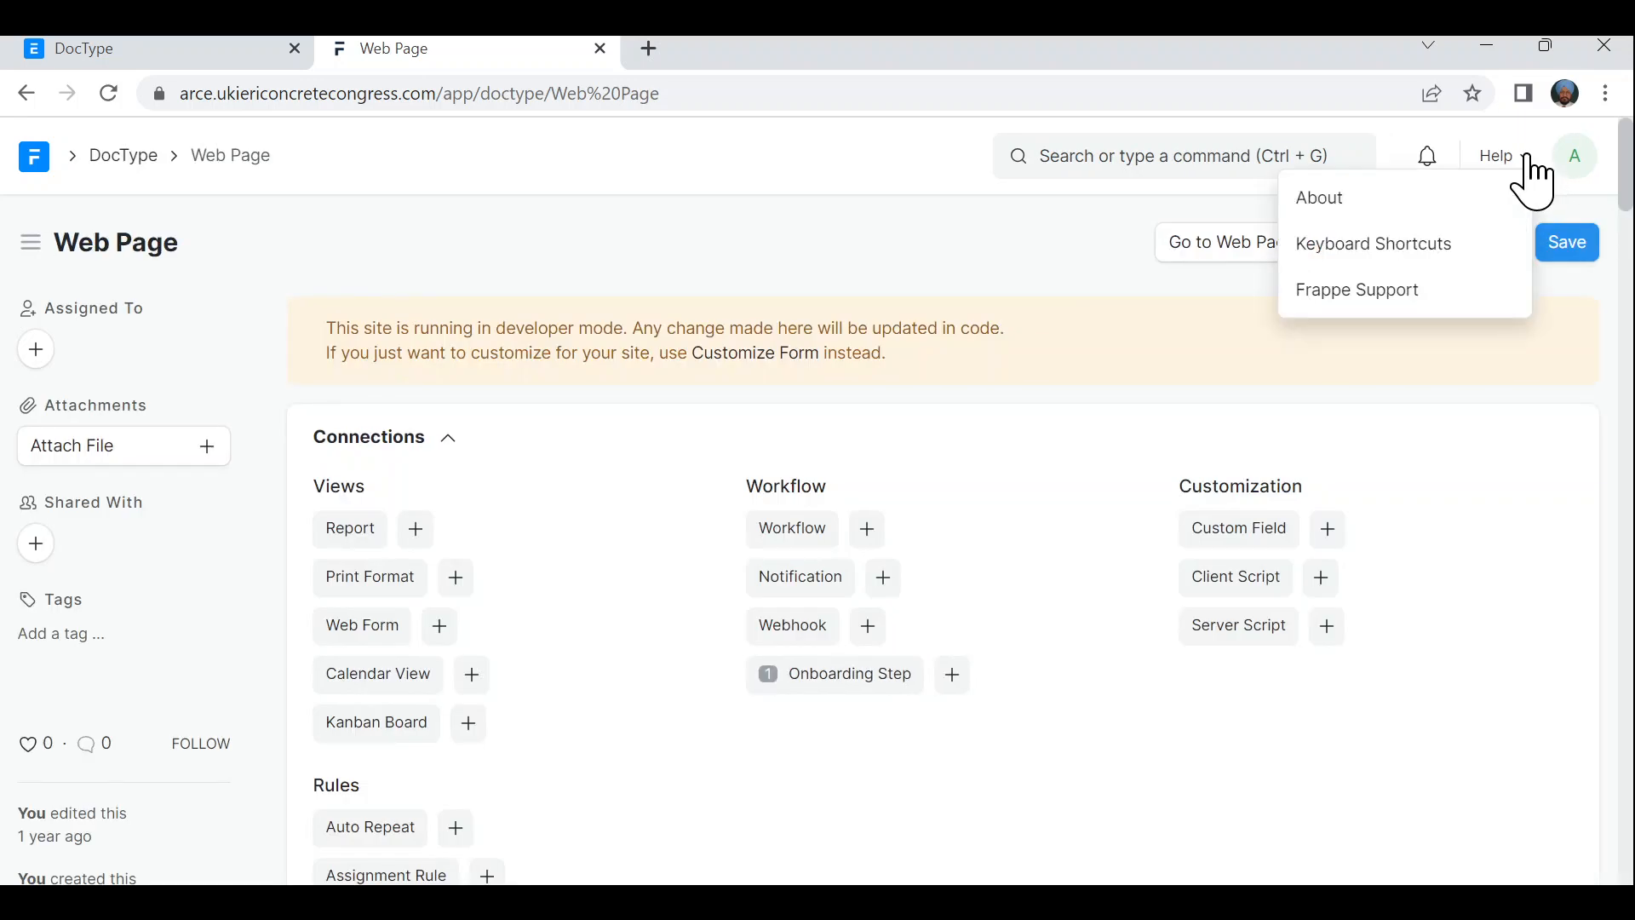
left_click(1324, 206)
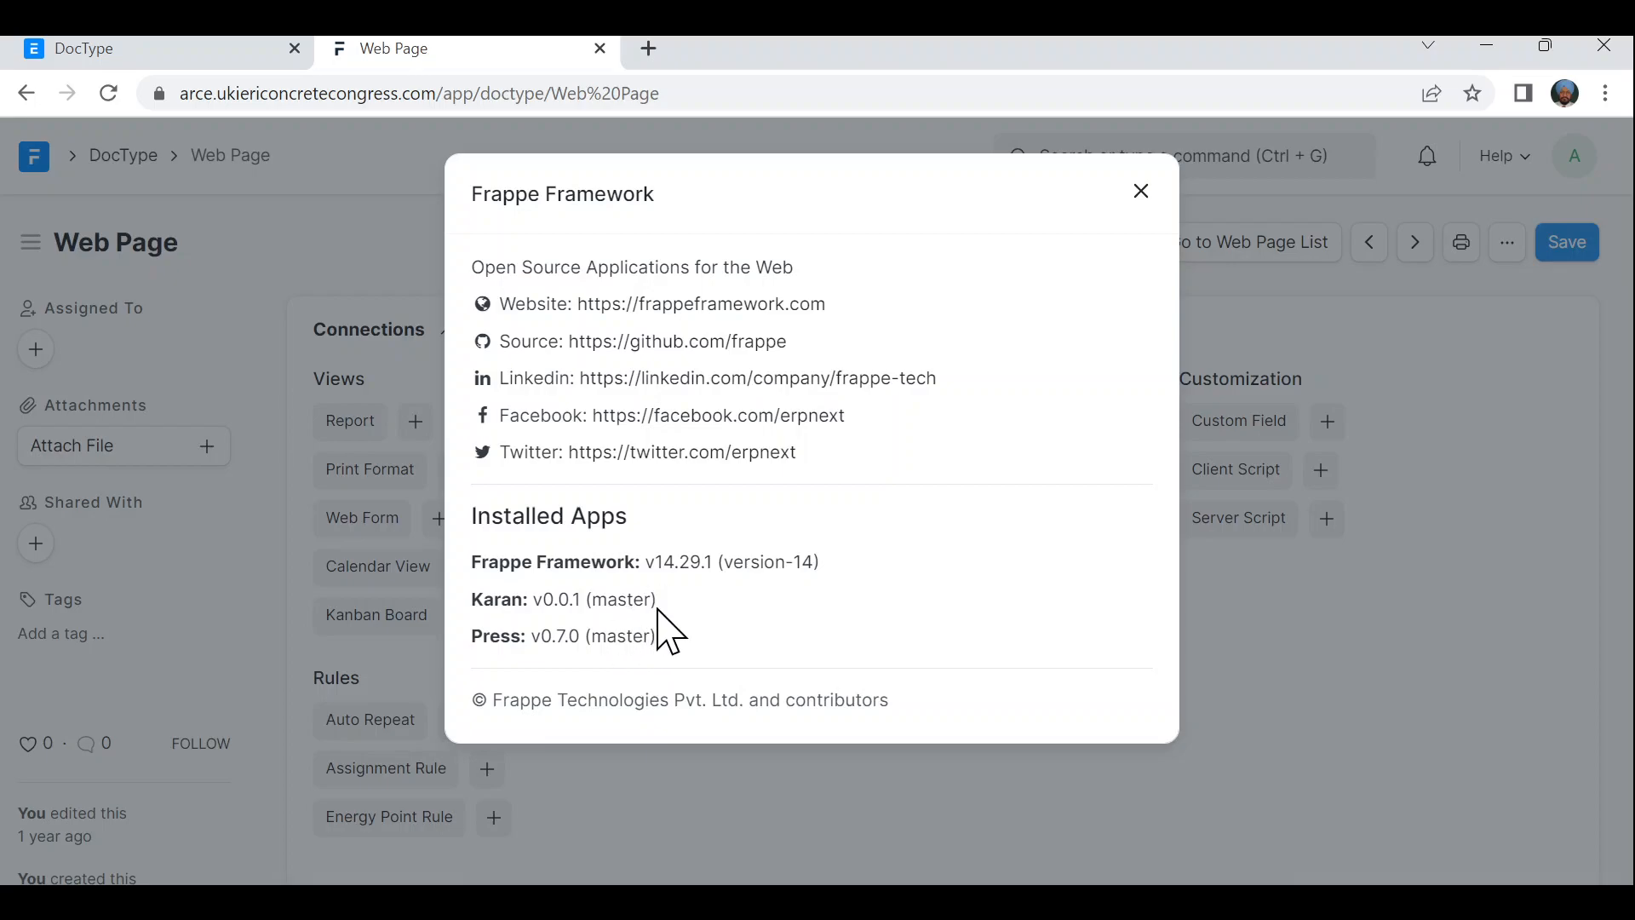
left_click(1143, 195)
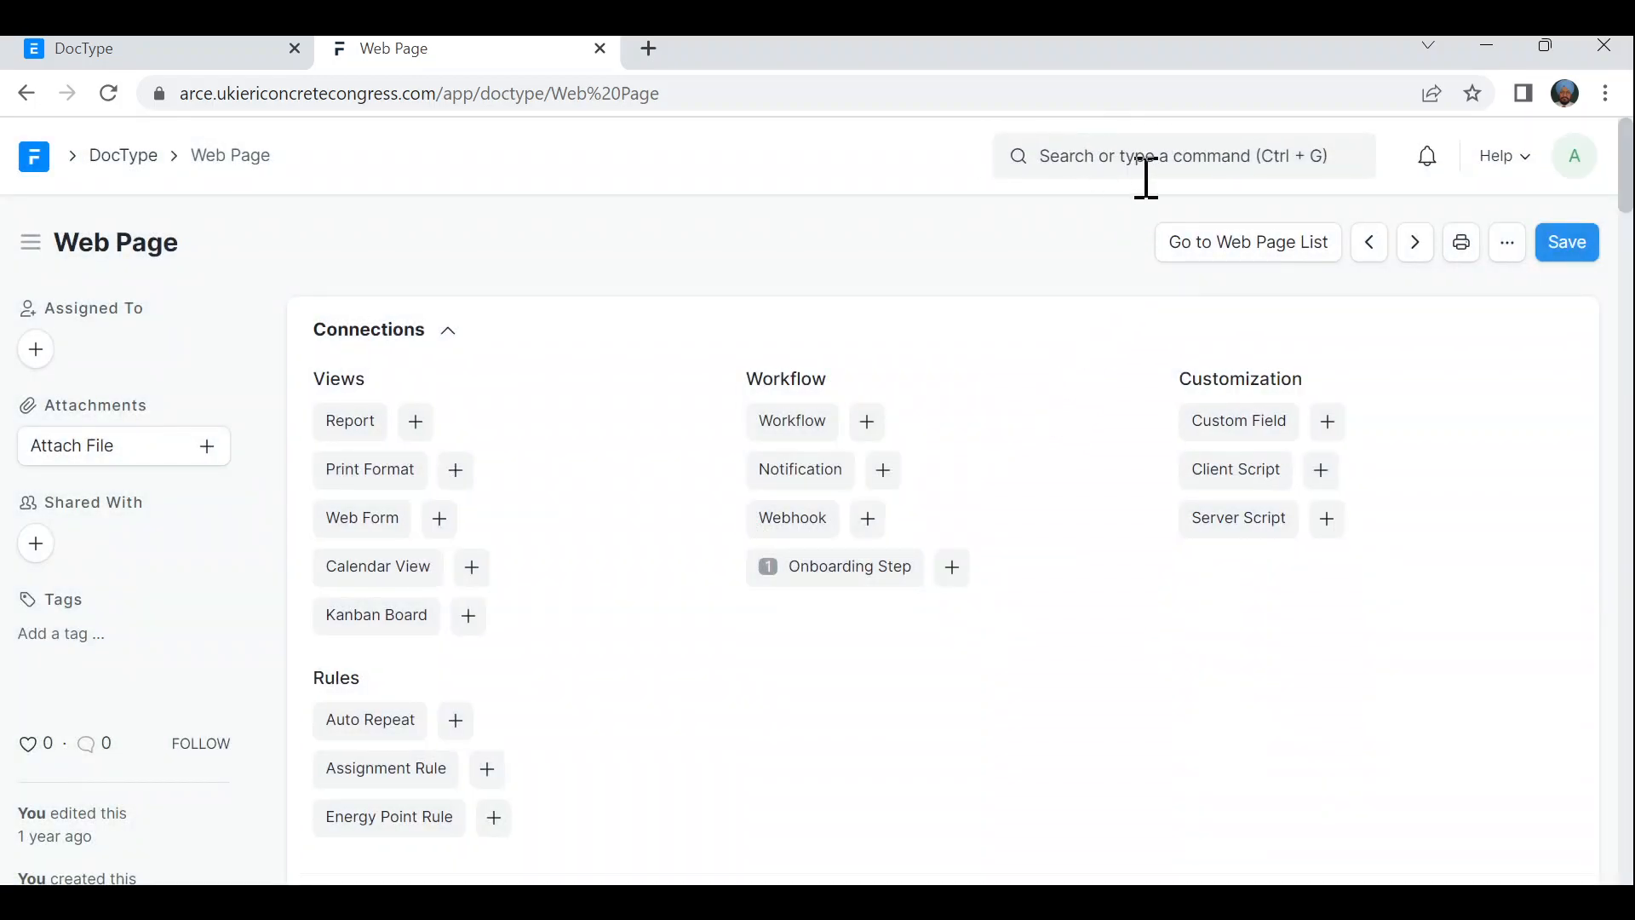
- Open the DocType List through an awesomebar search for 'docty'
left_click(1152, 167)
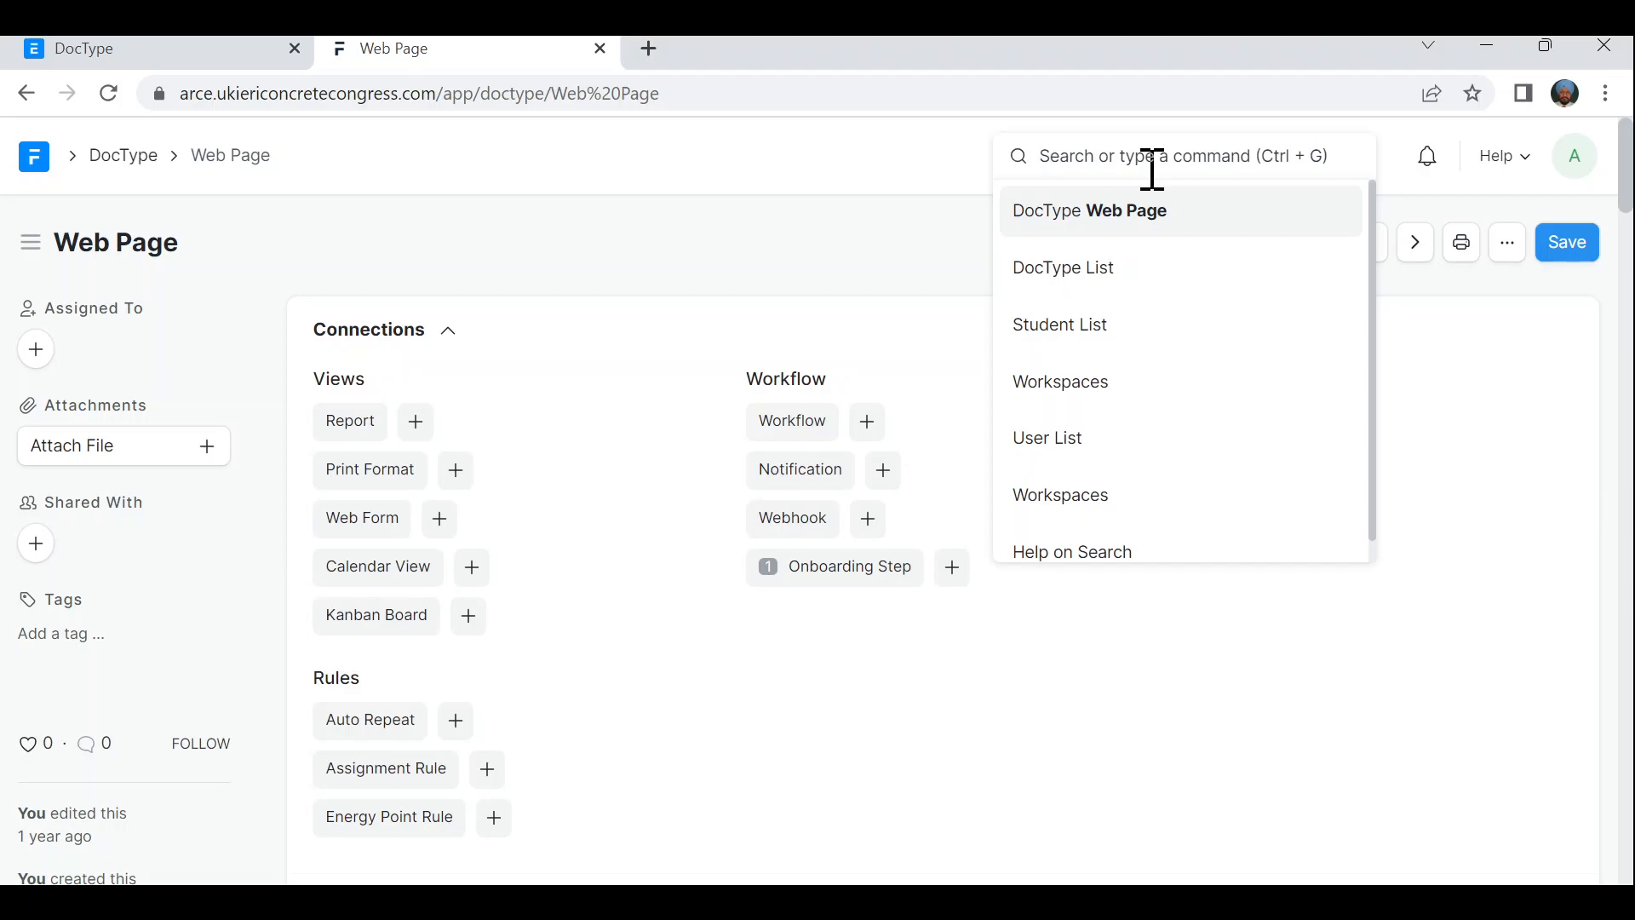
type("docty")
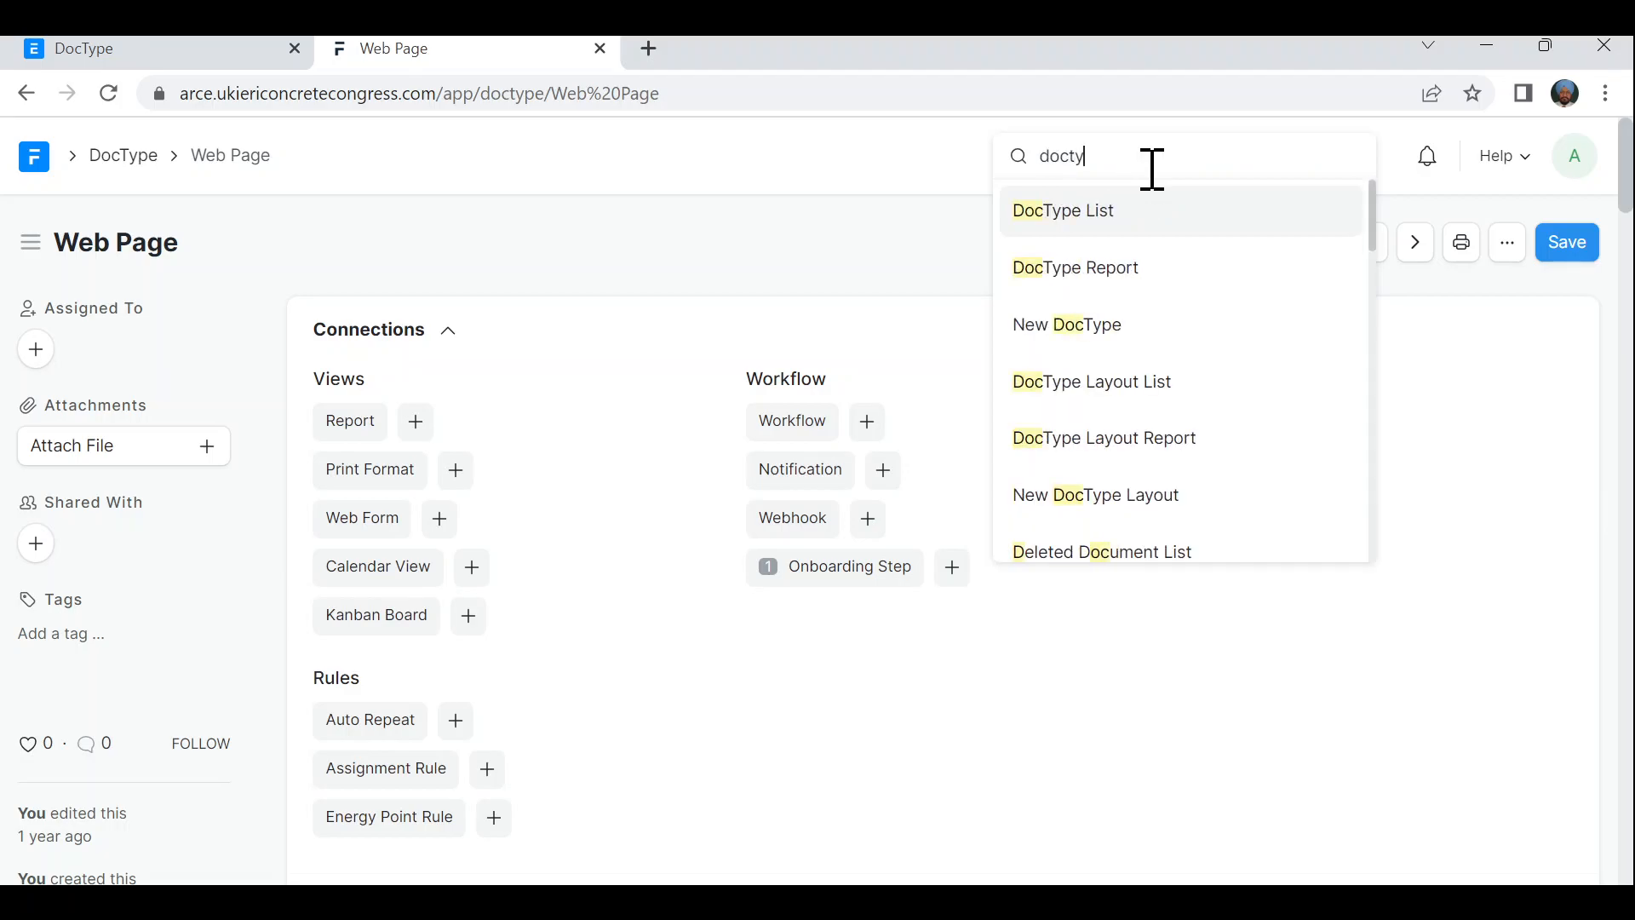
left_click(1093, 223)
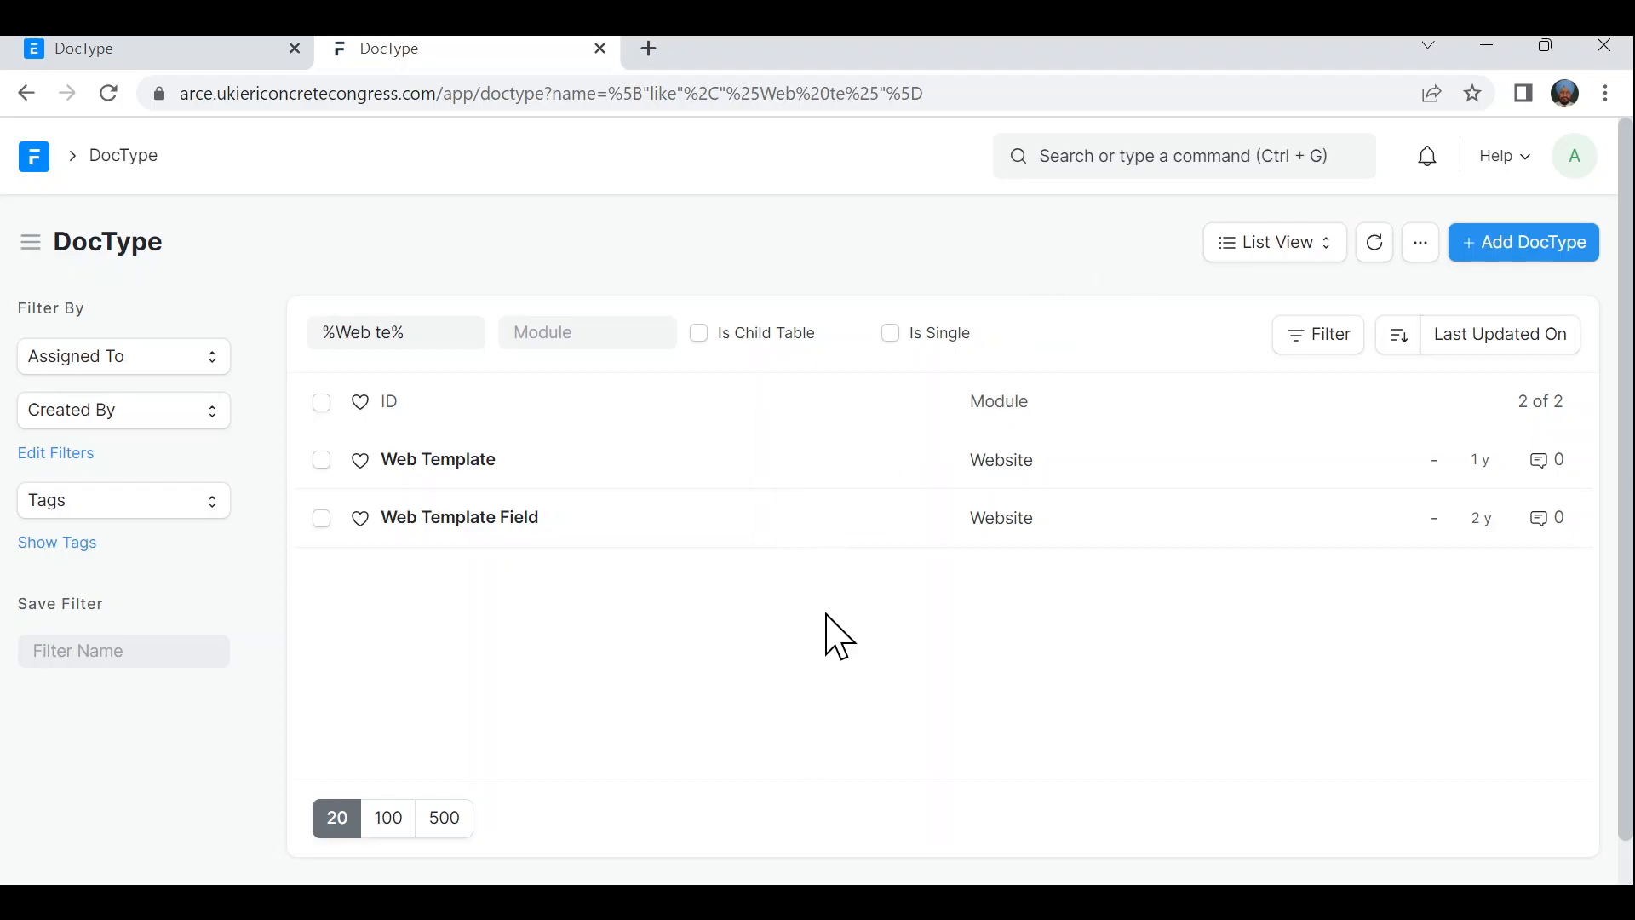
- Clear the leftover ID filter so all 425 DocTypes are listed
left_click_drag(437, 331, 318, 339)
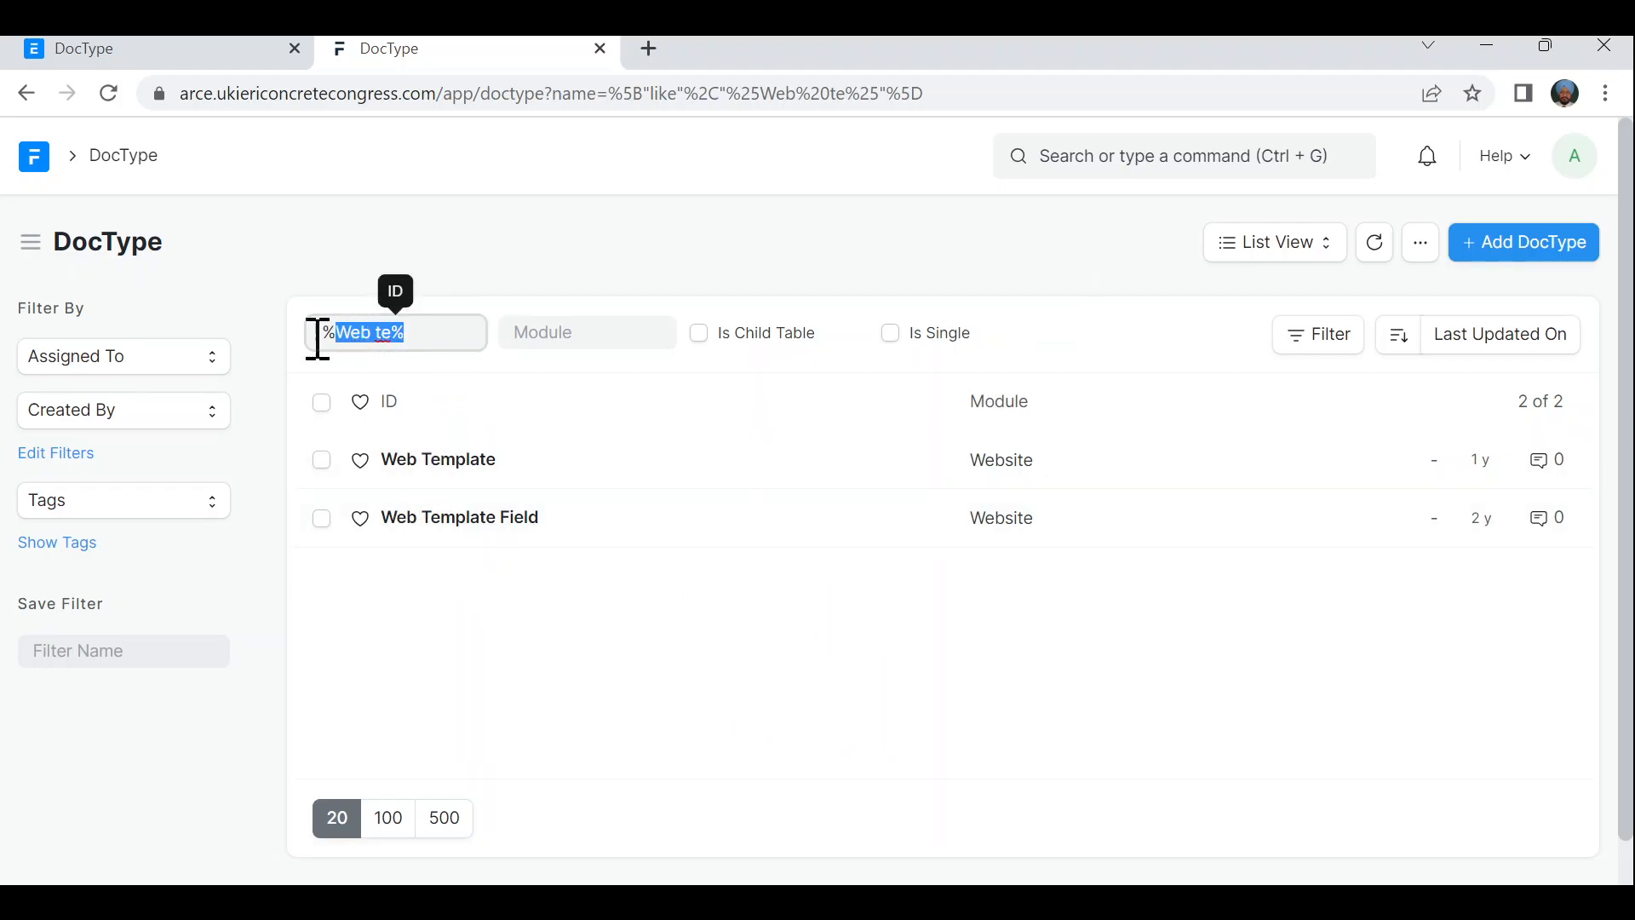
key("BackSpace")
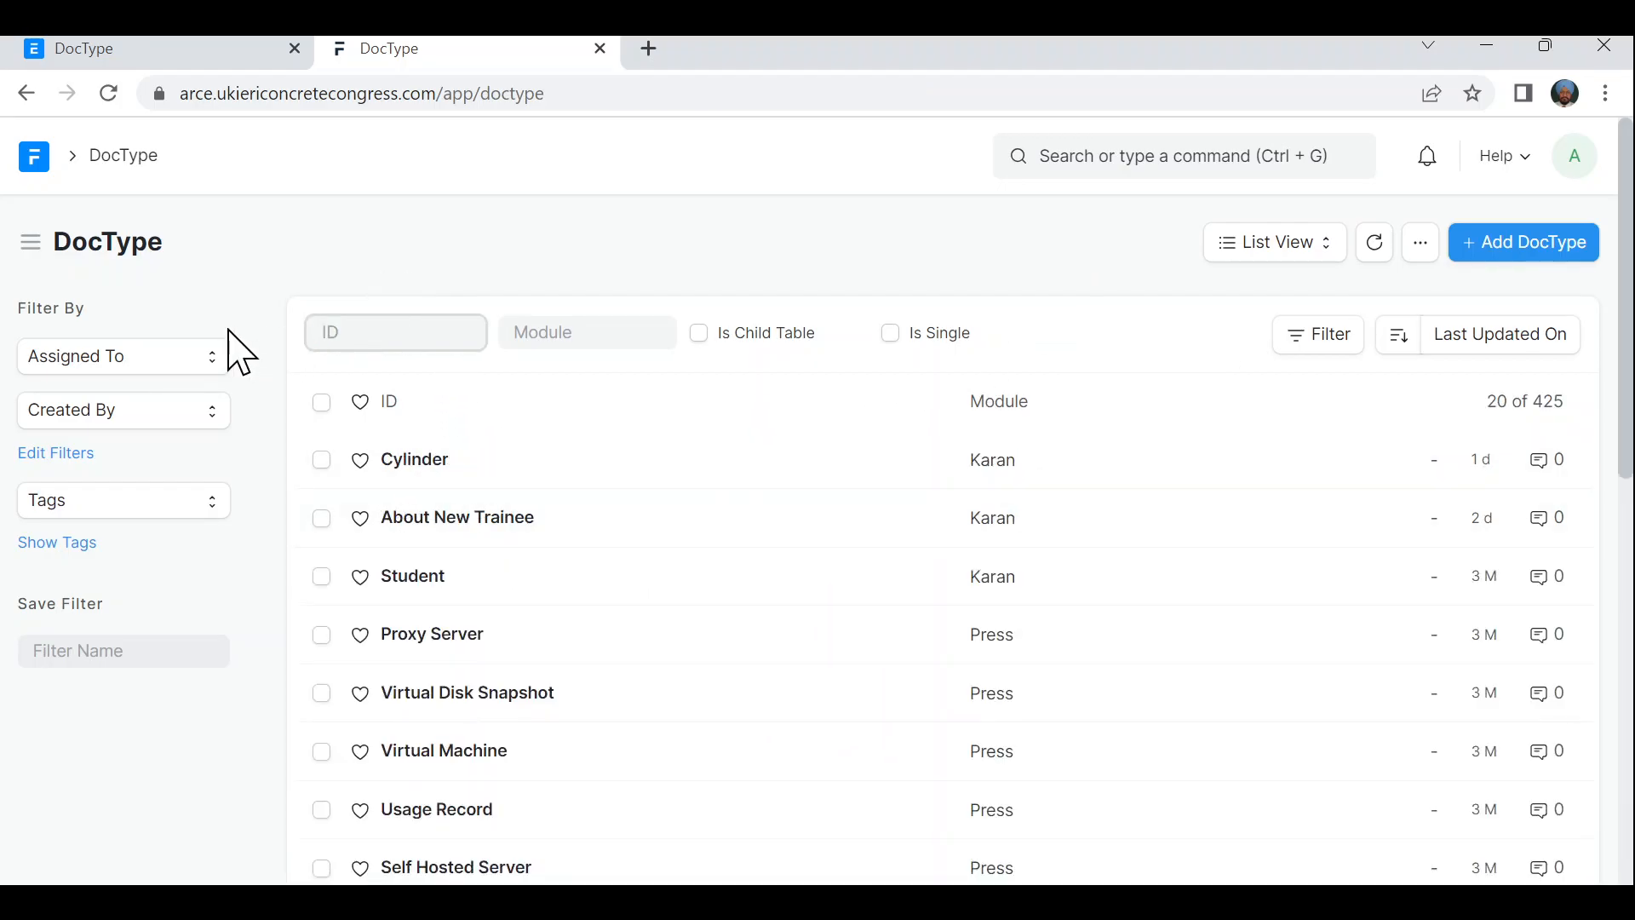
left_click(594, 340)
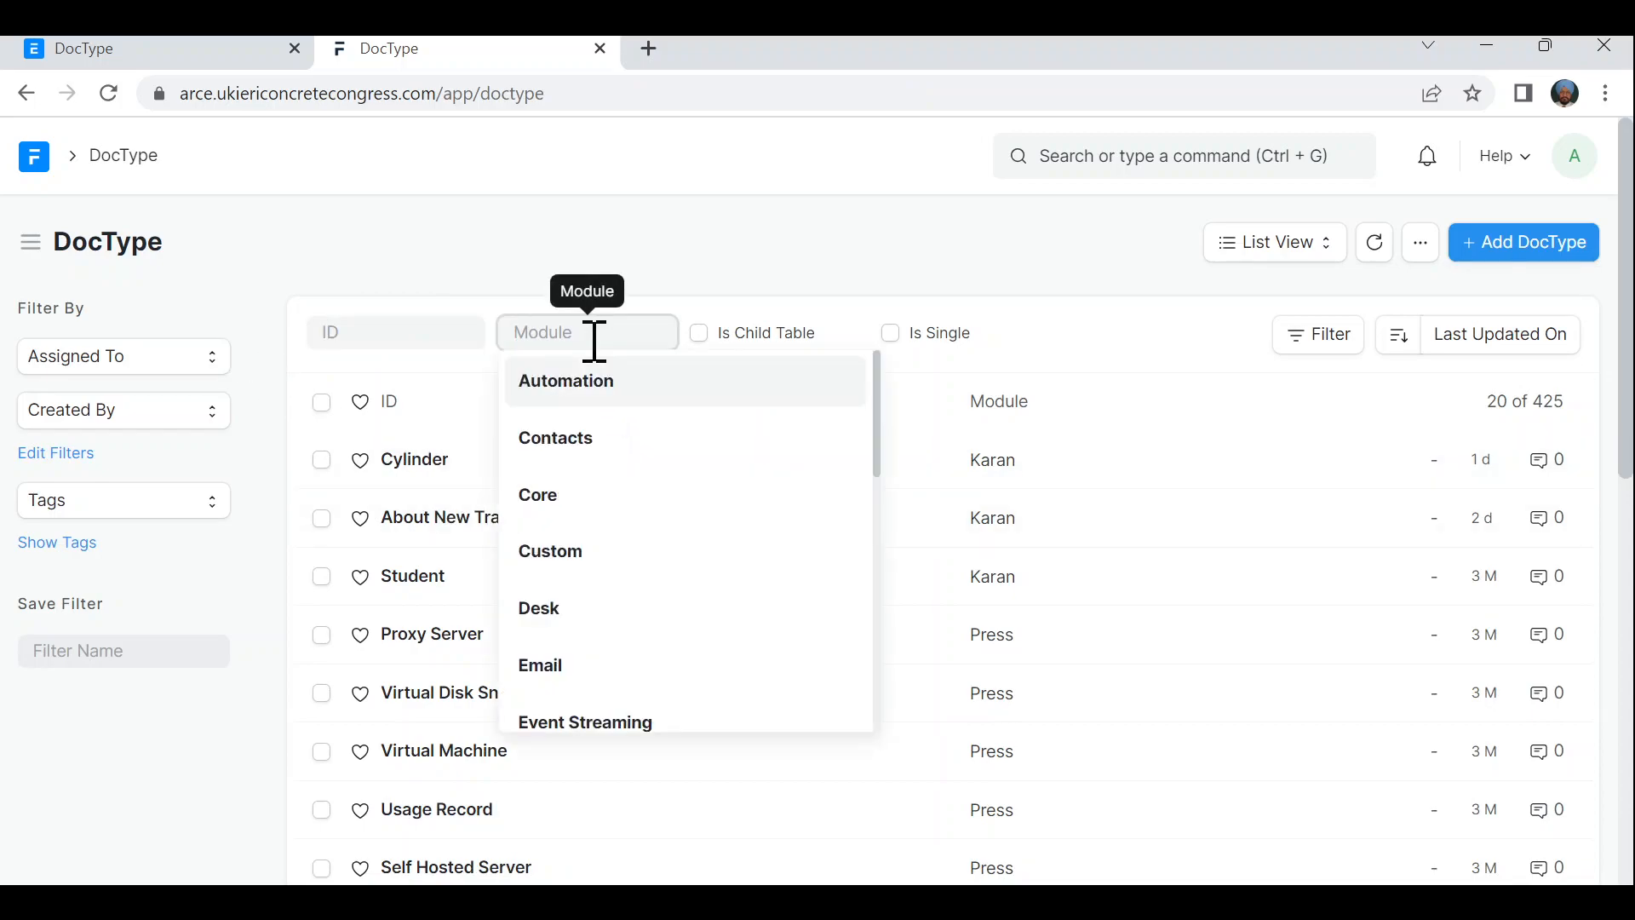
left_click(817, 285)
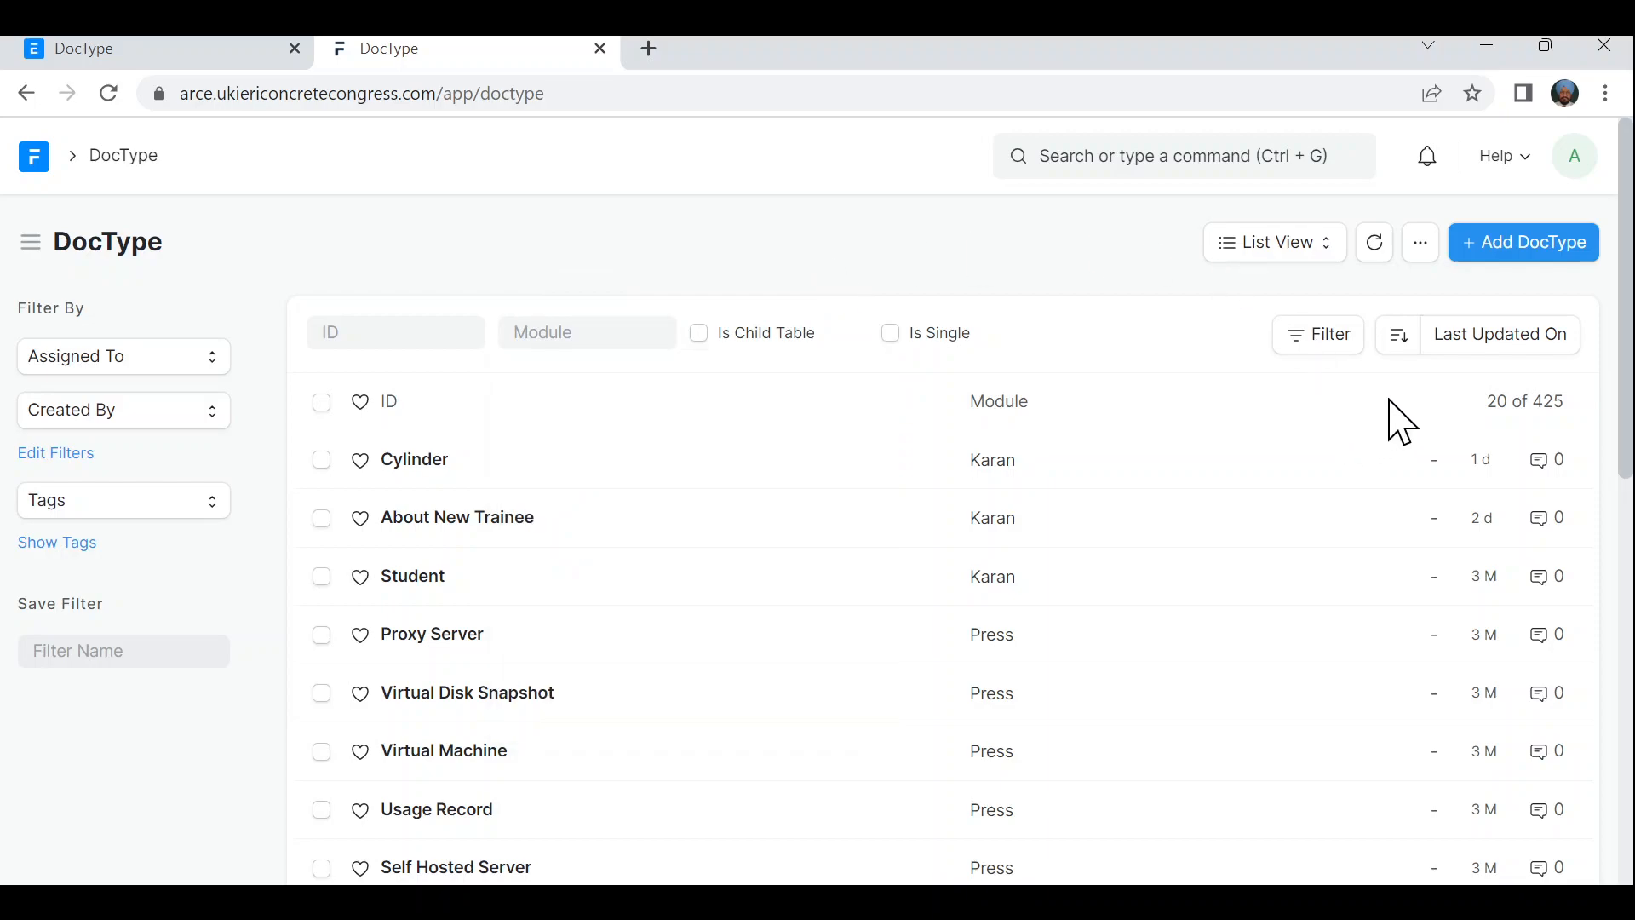
left_click(1320, 340)
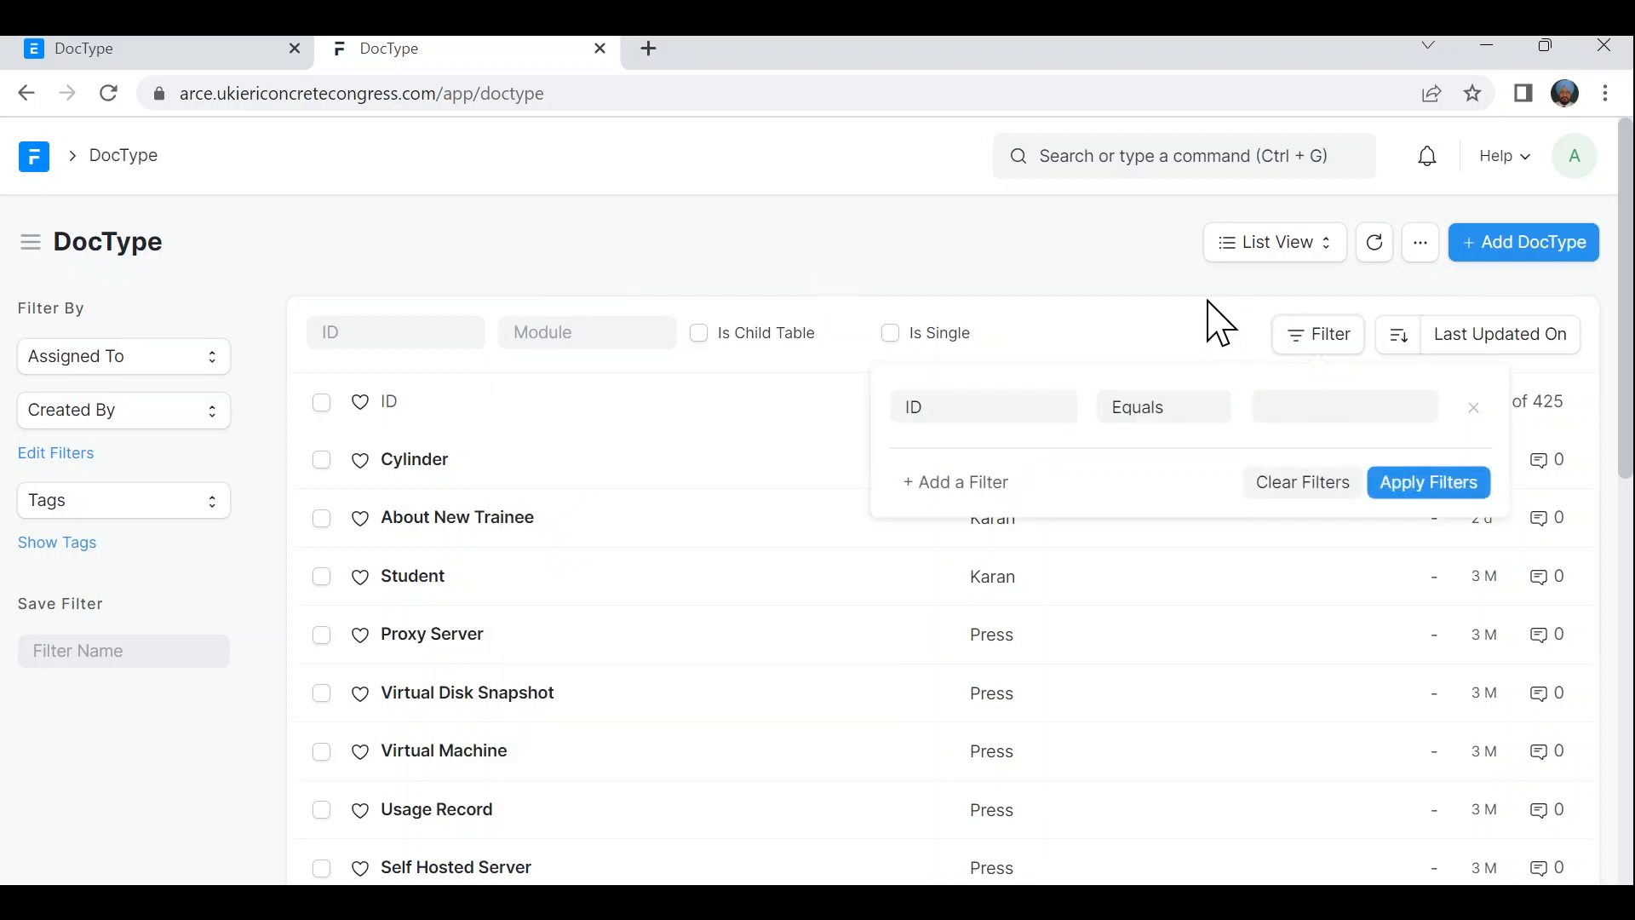
left_click(1150, 278)
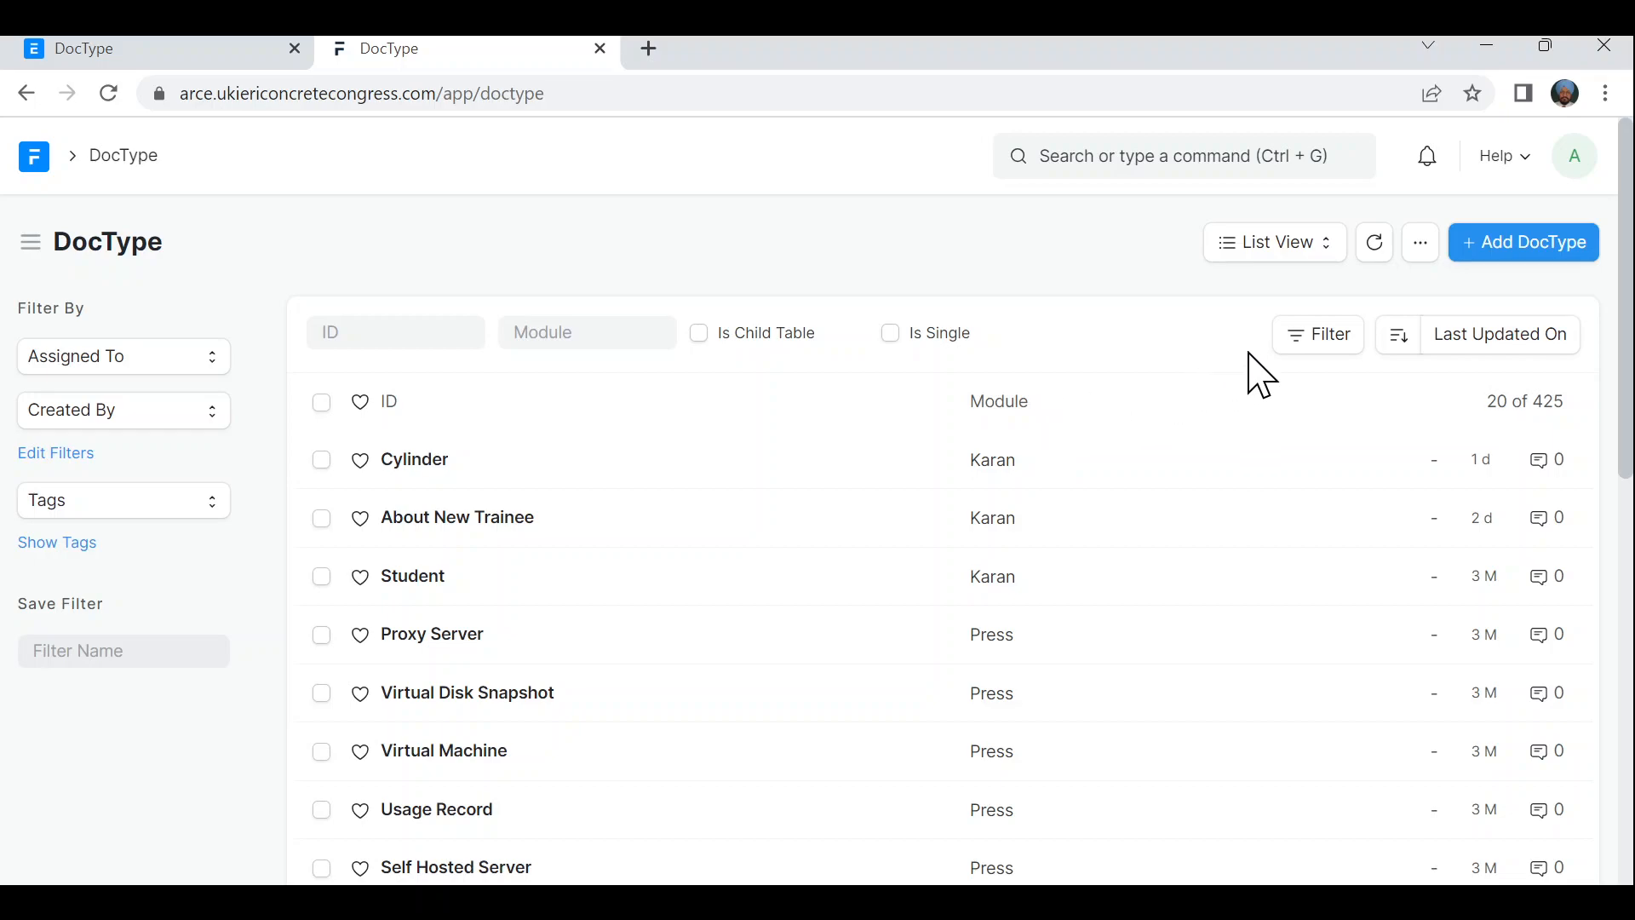
left_click(1322, 343)
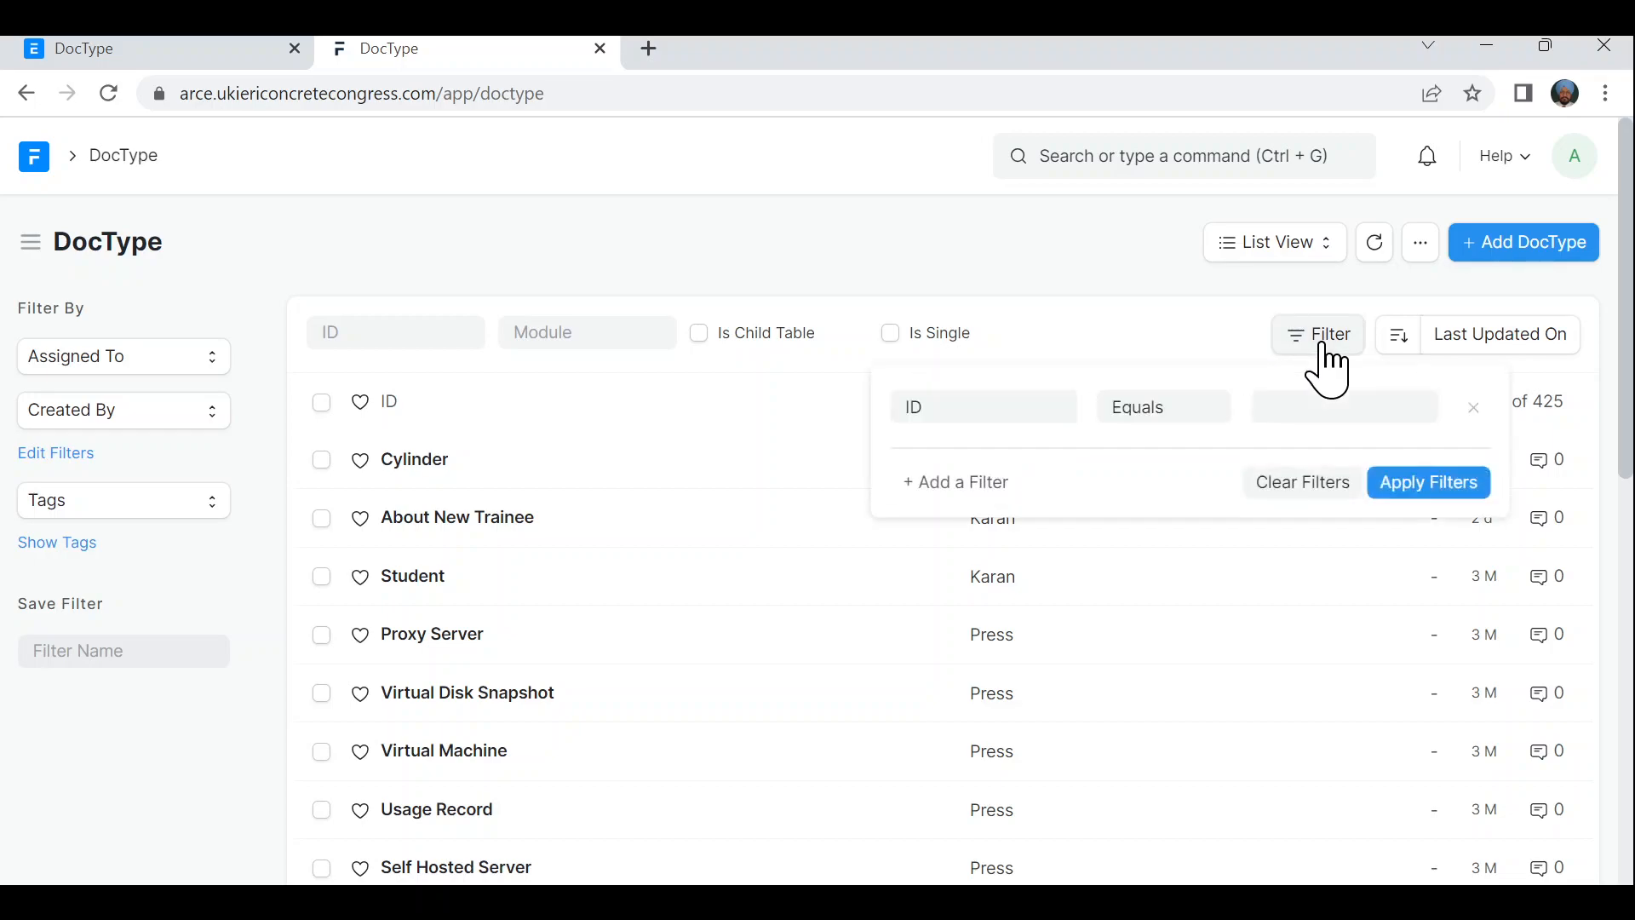
left_click(990, 415)
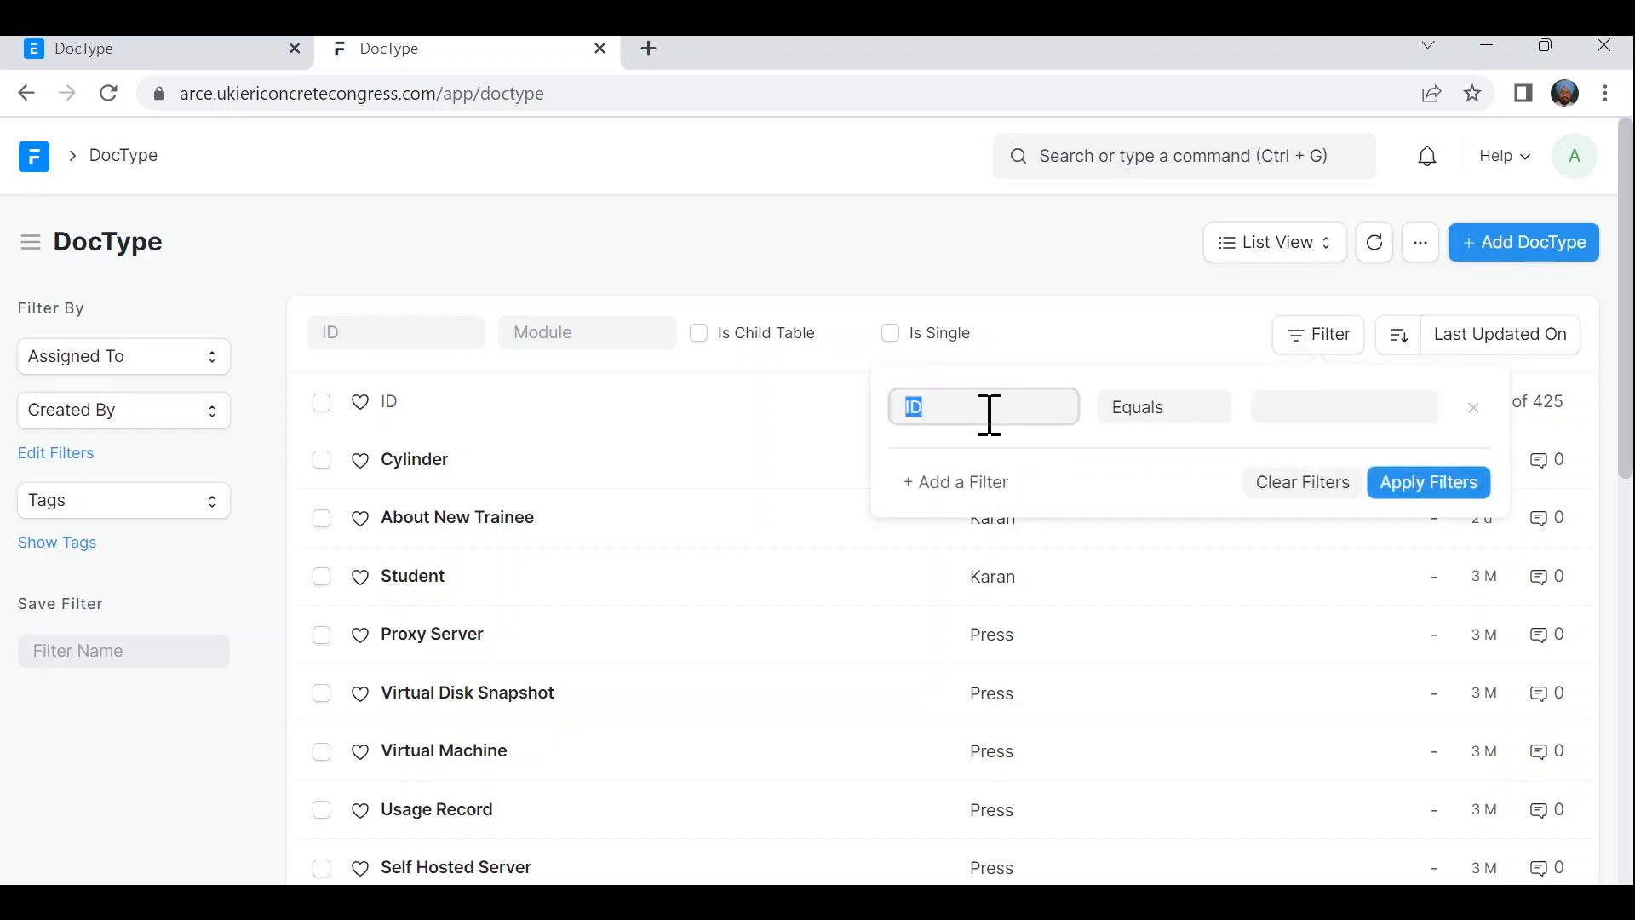
key("BackSpace")
type("app")
key("BackSpace")
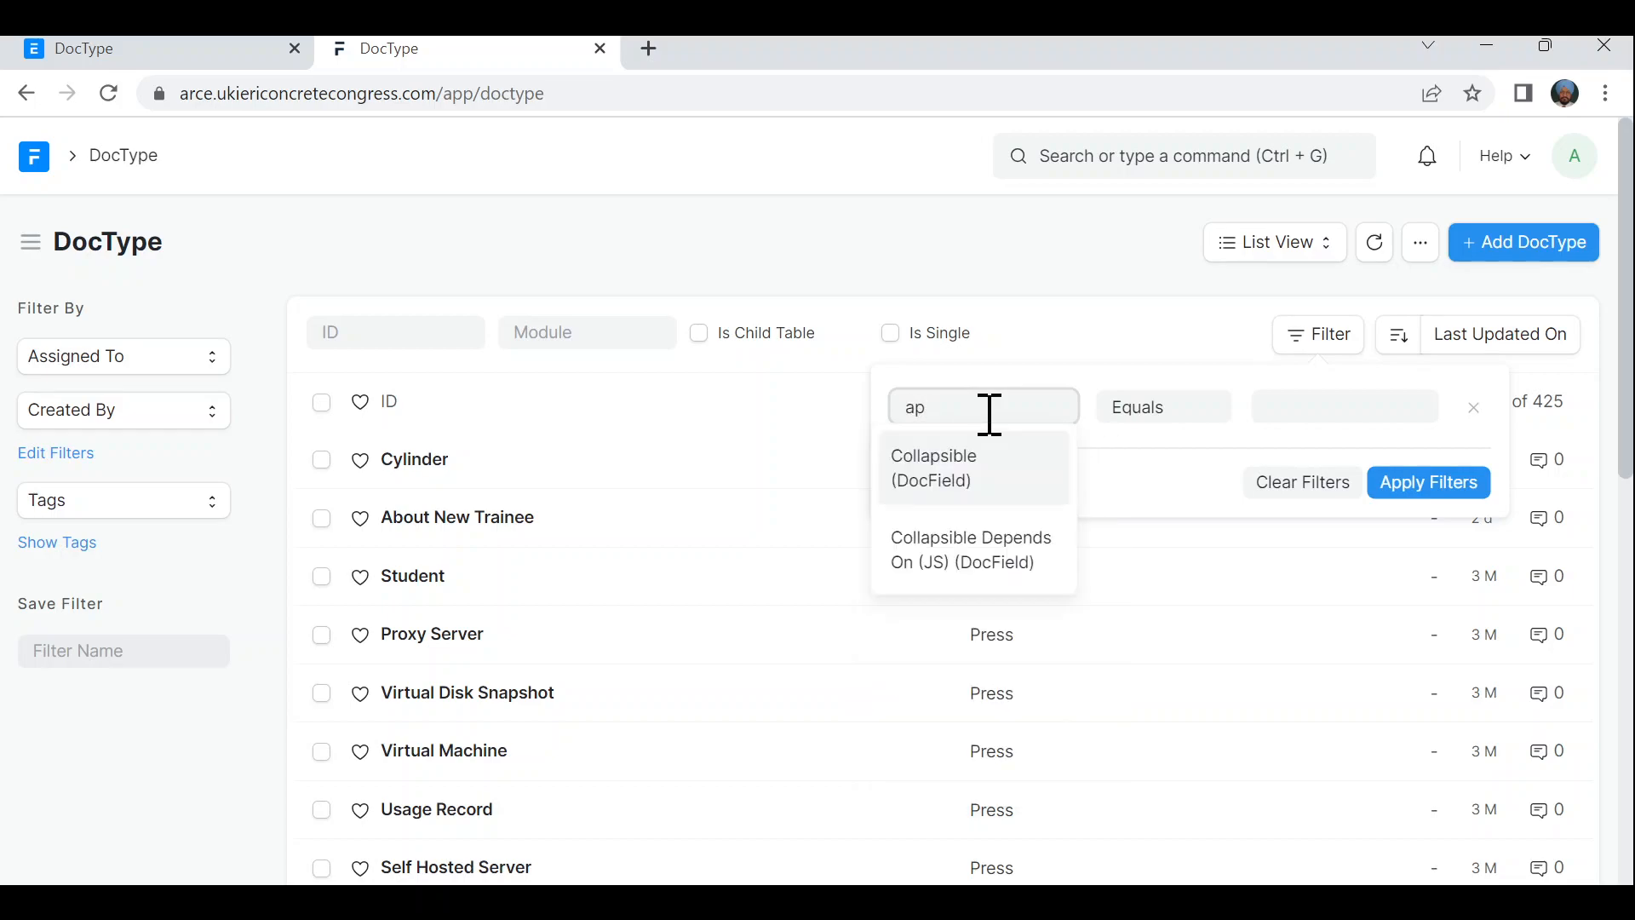
key("BackSpace")
key("BackSpace")
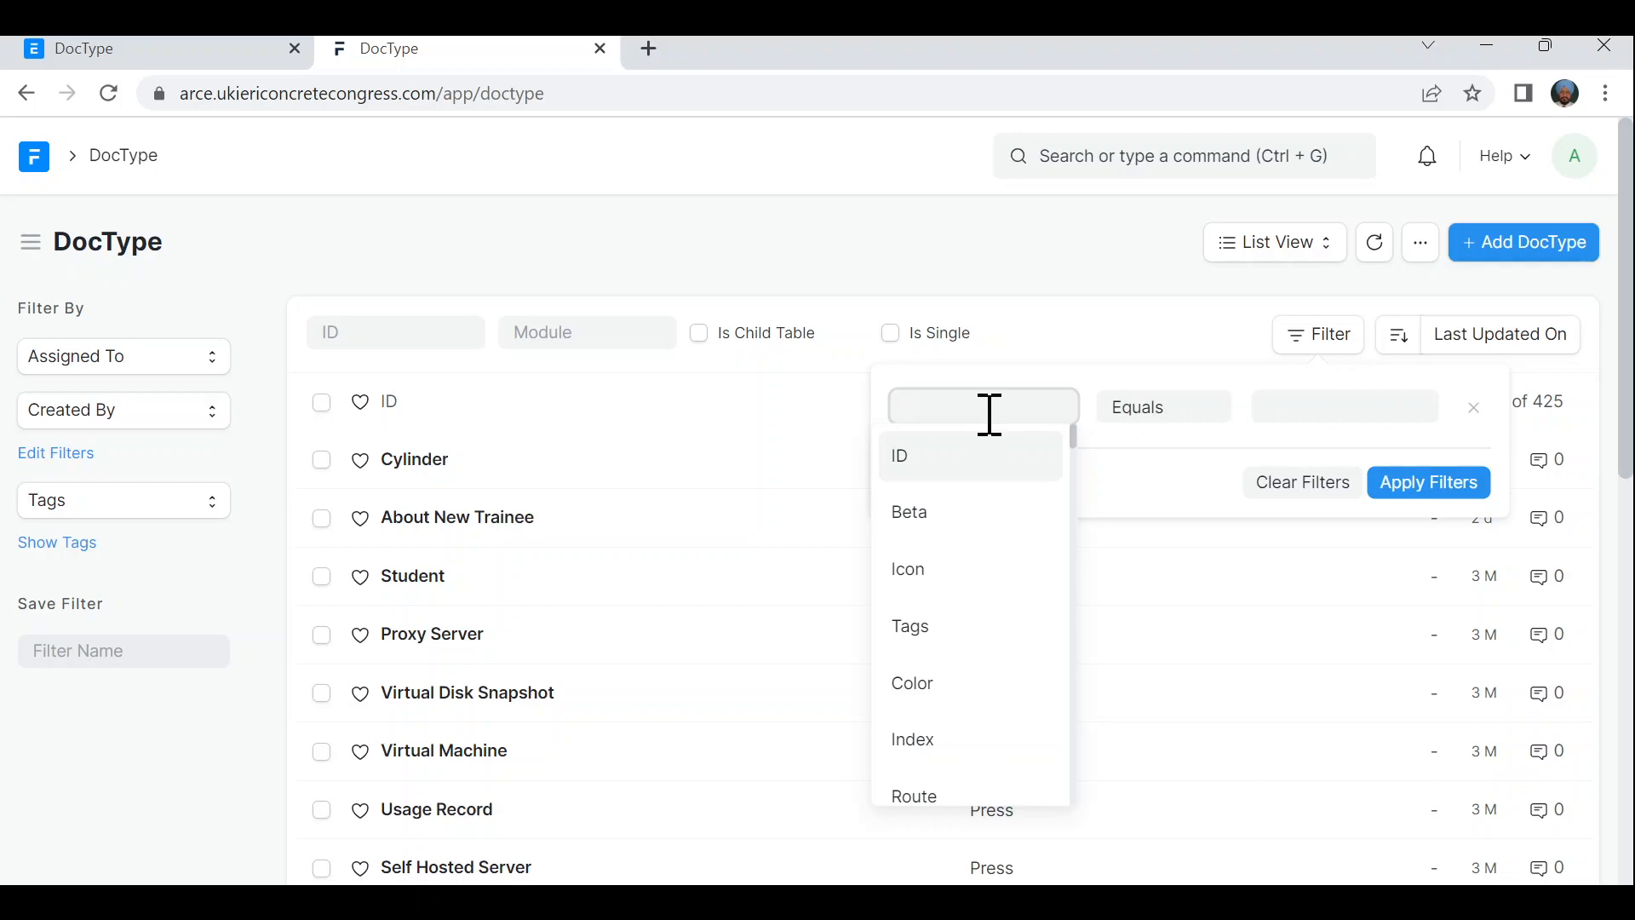
left_click(933, 241)
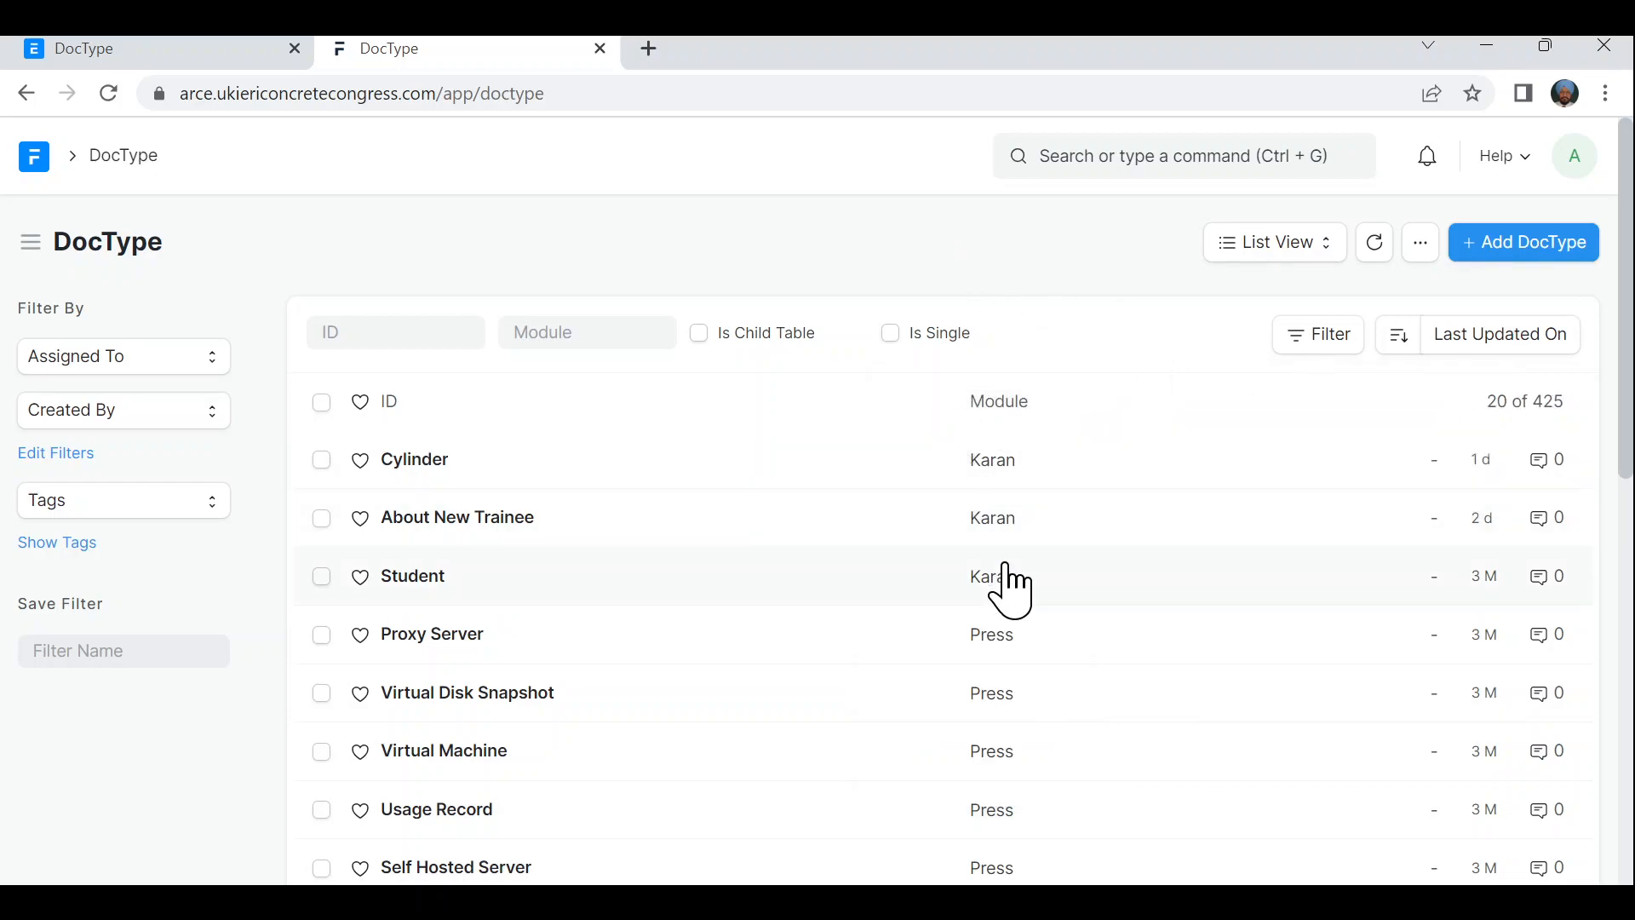
left_click(1220, 634)
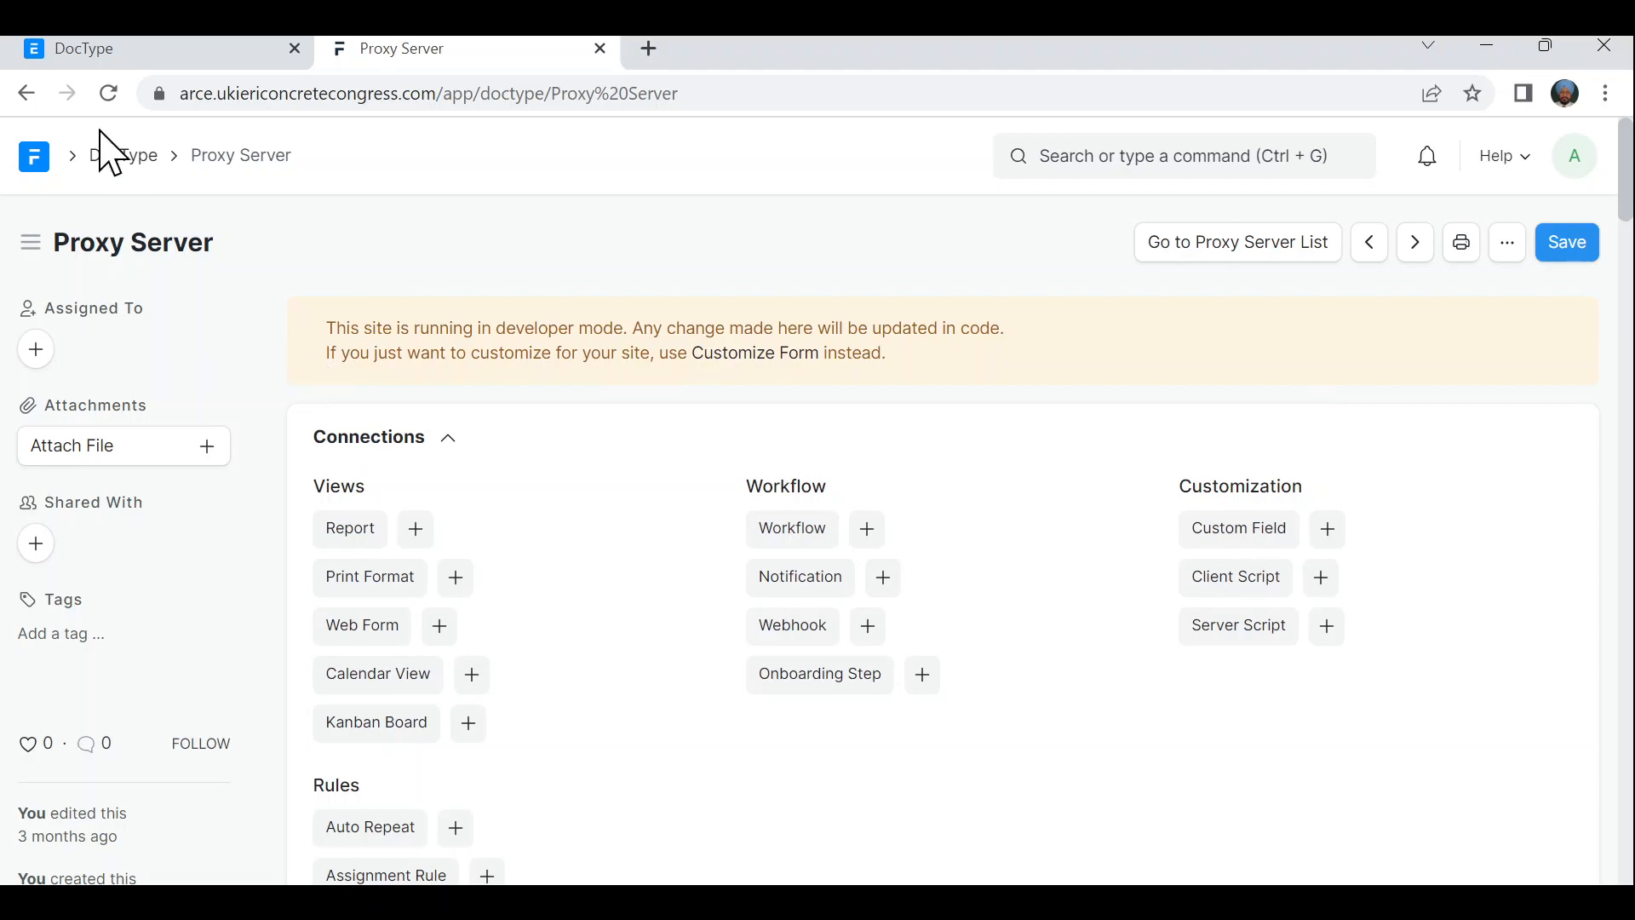
left_click(132, 160)
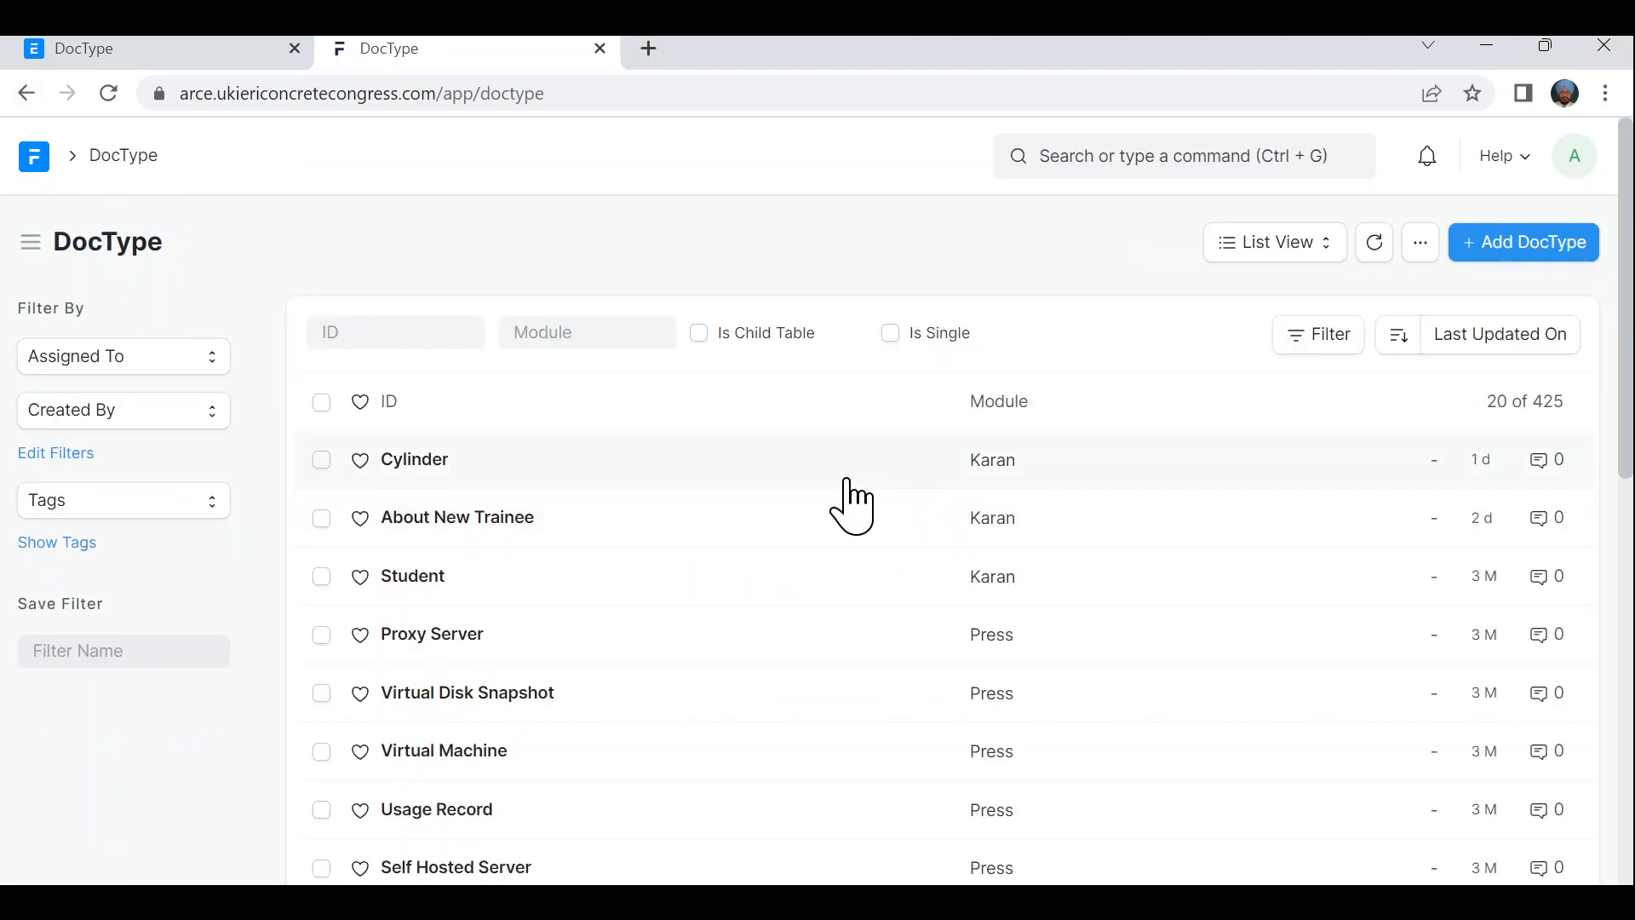
- Set the Module filter to Karan, leaving Cylinder, About New Trainee, Student and Rai Test
left_click(584, 333)
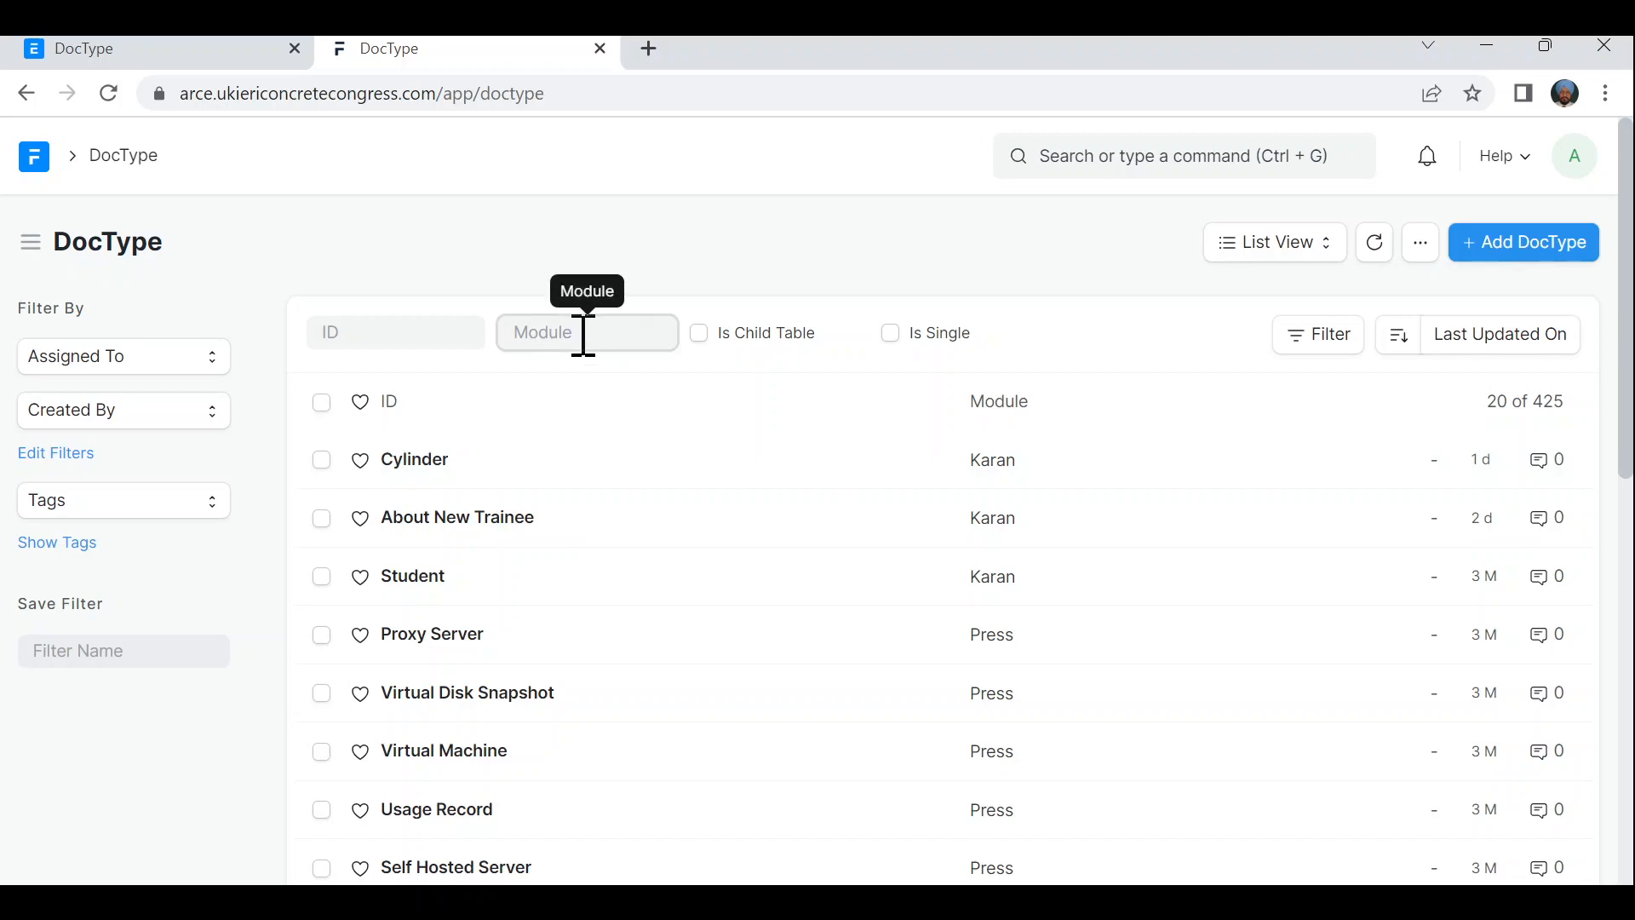
type("ka")
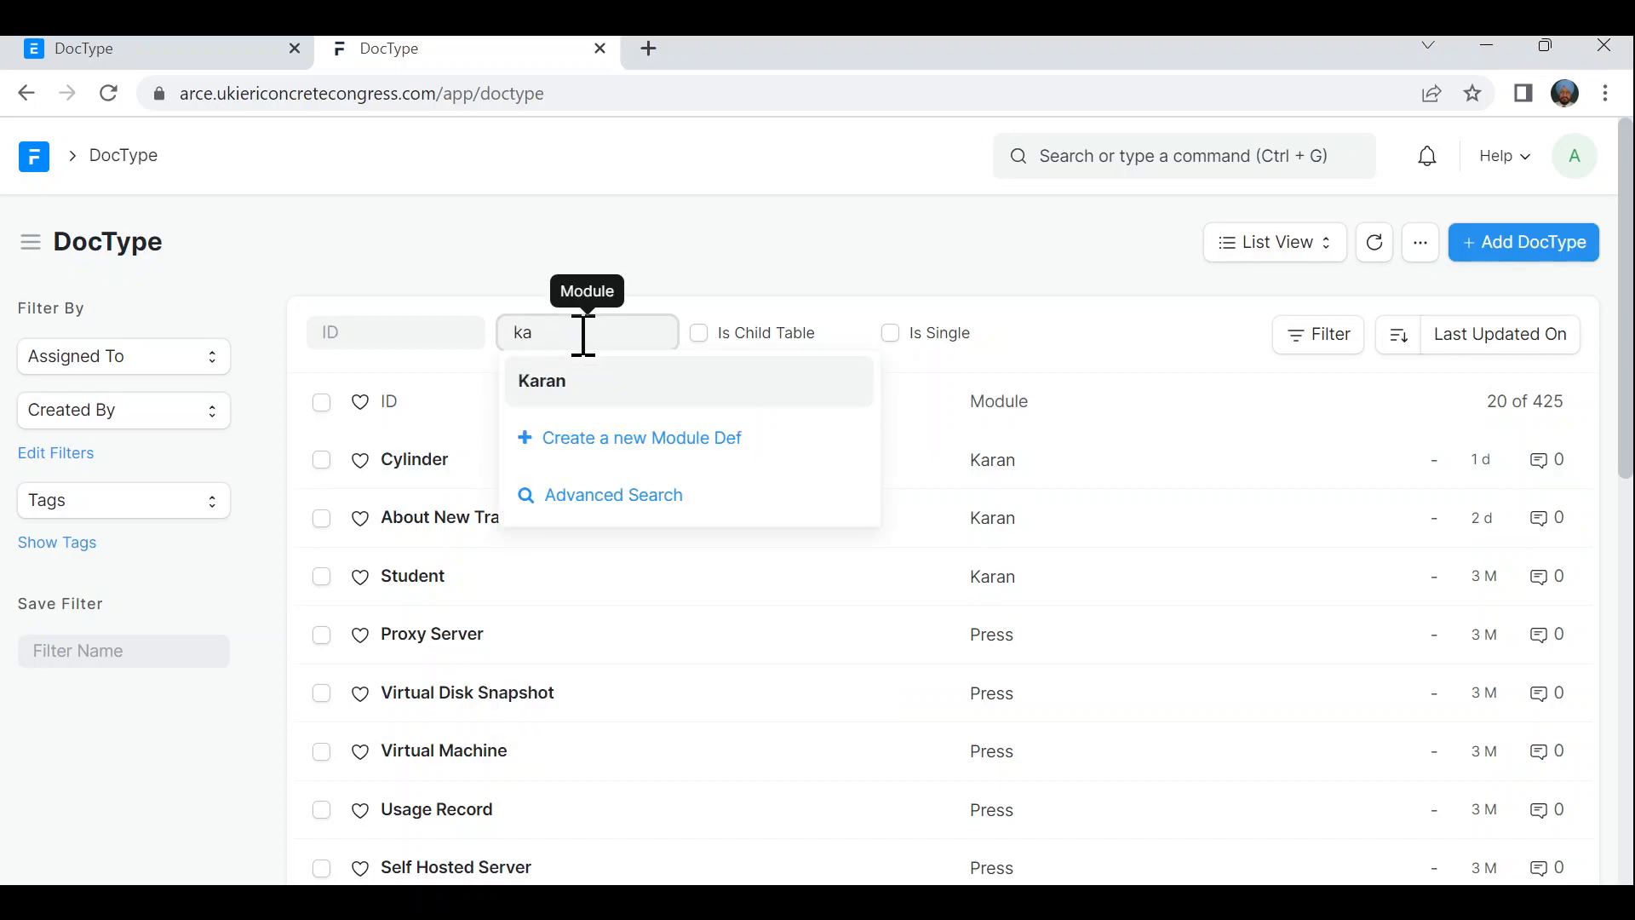
left_click(559, 385)
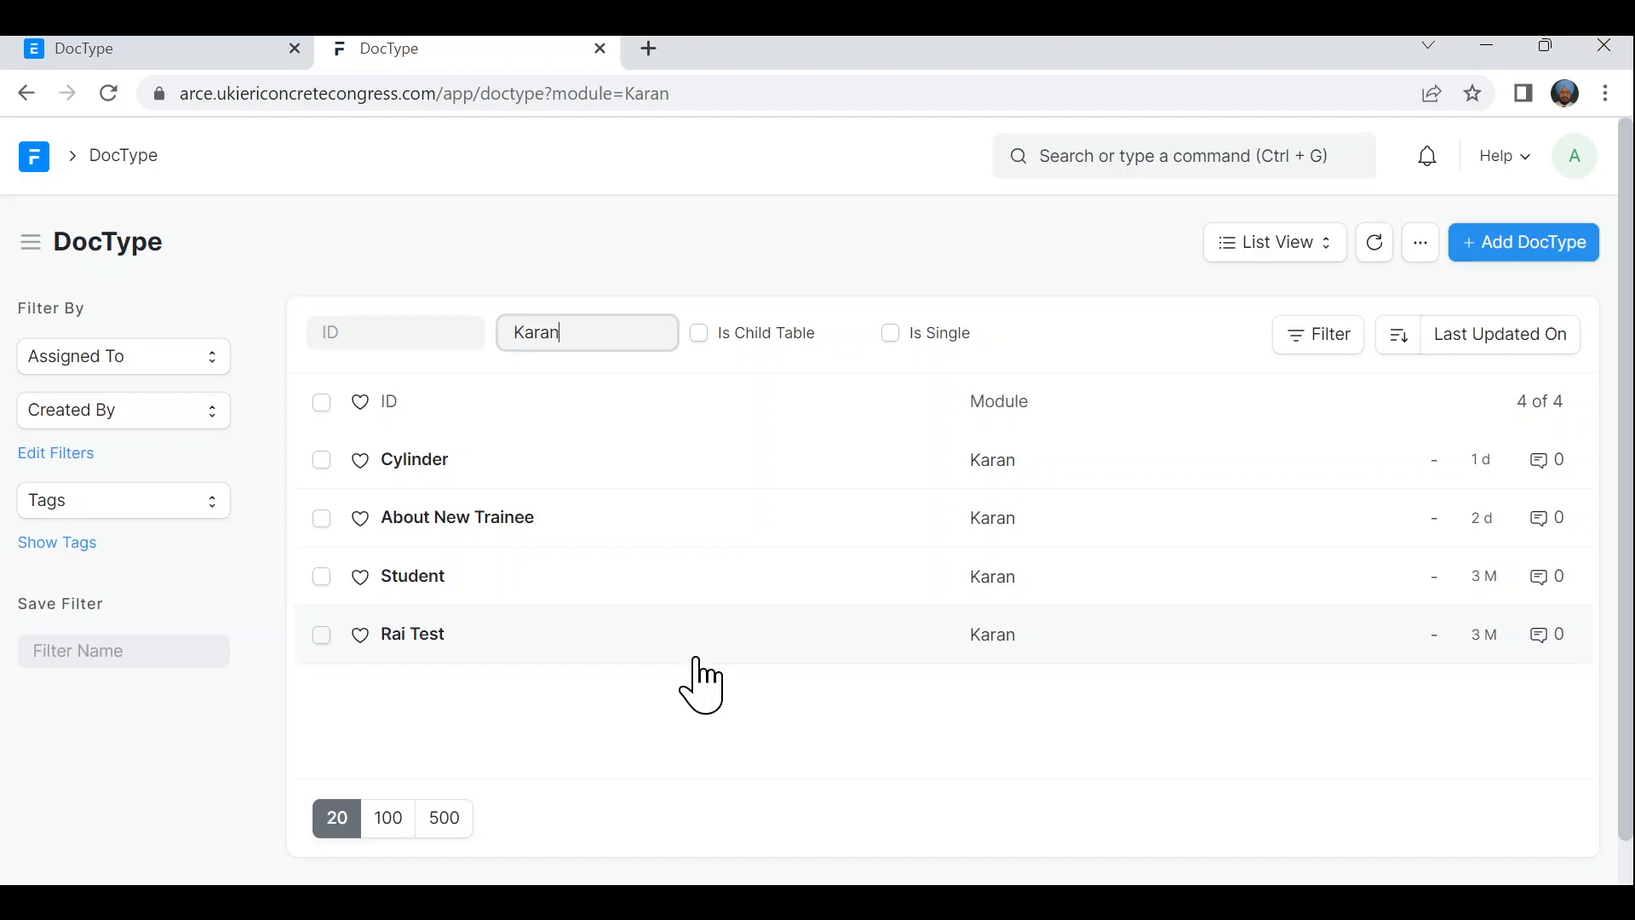
- Start a new DocType named GNE and scroll down to its empty Fields table
left_click(1519, 251)
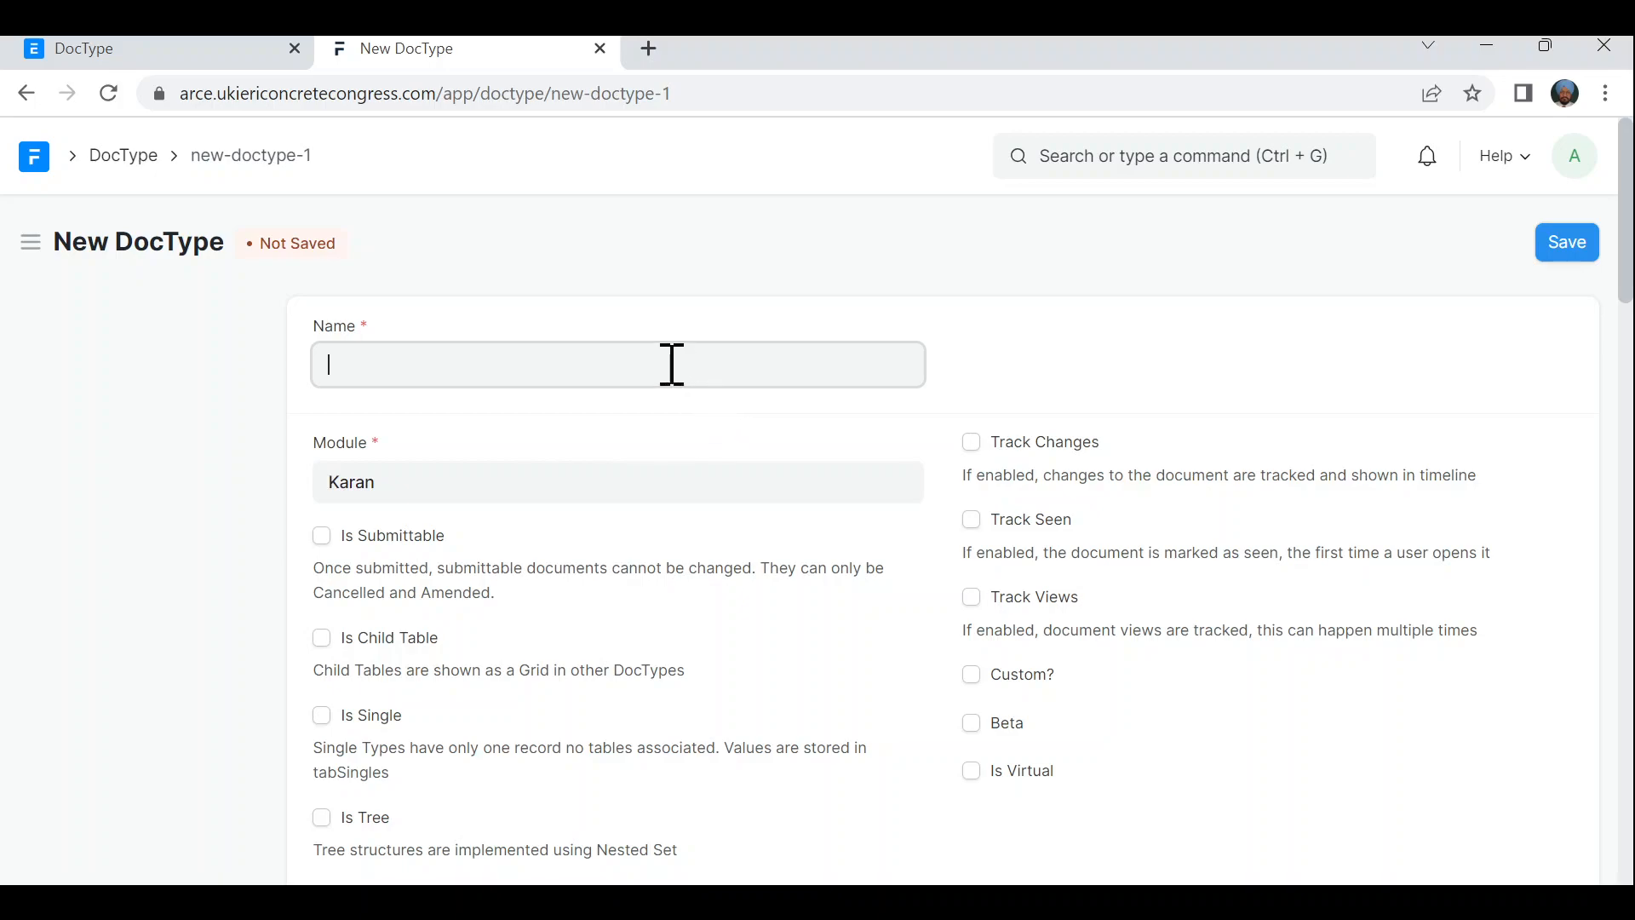
type("GNE")
scroll(676, 515, "down", 1)
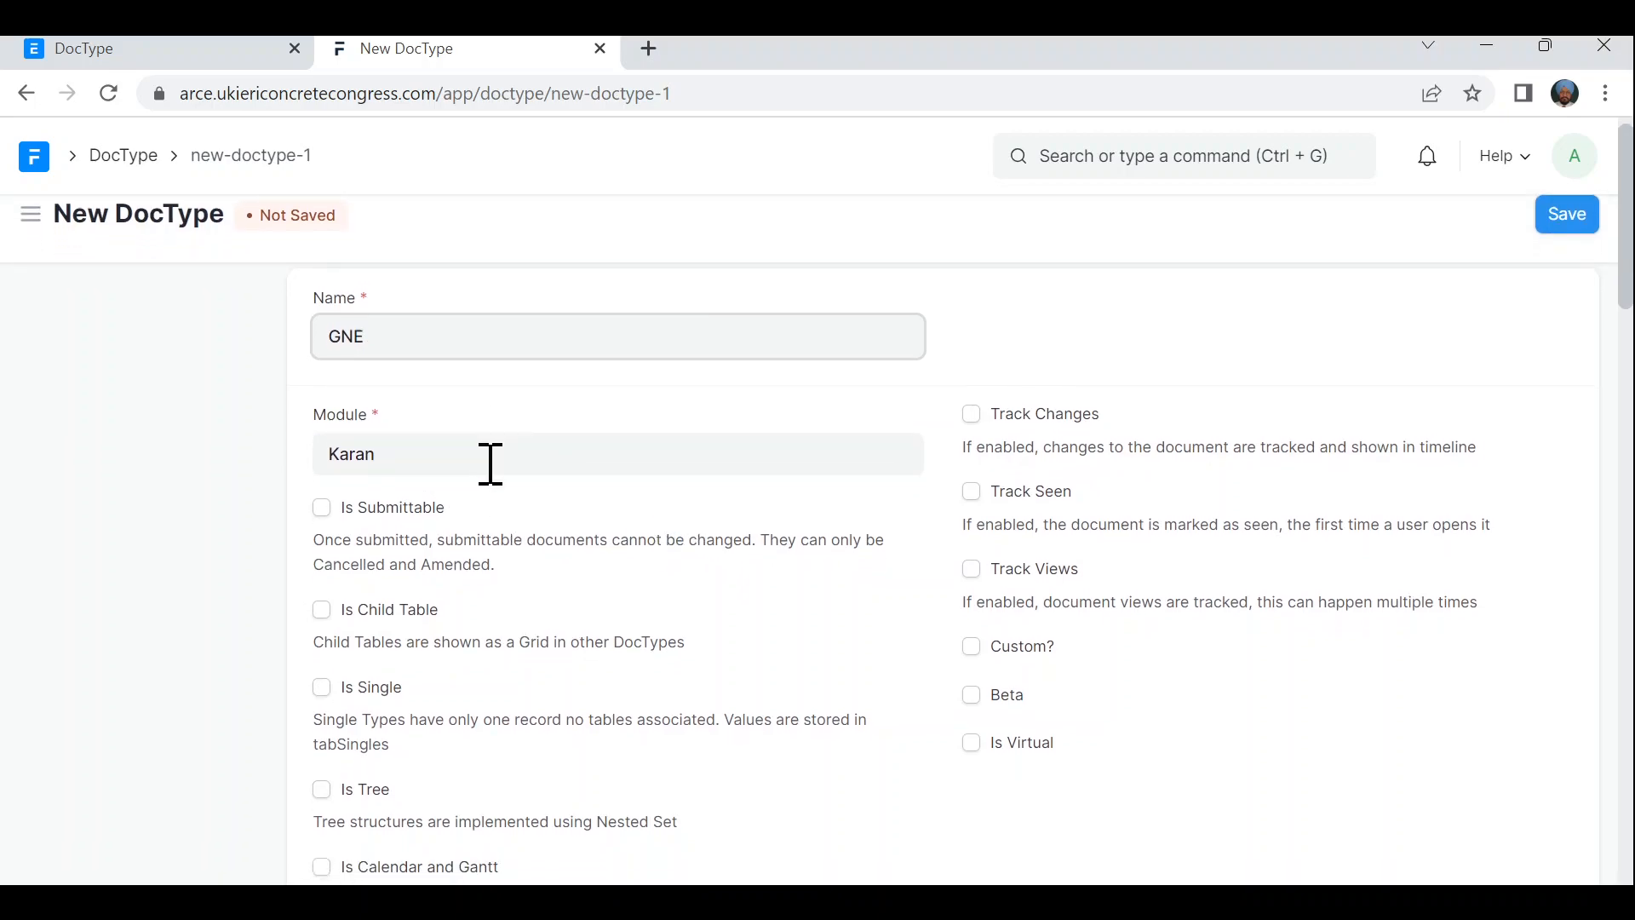
scroll(657, 628, "down", 1)
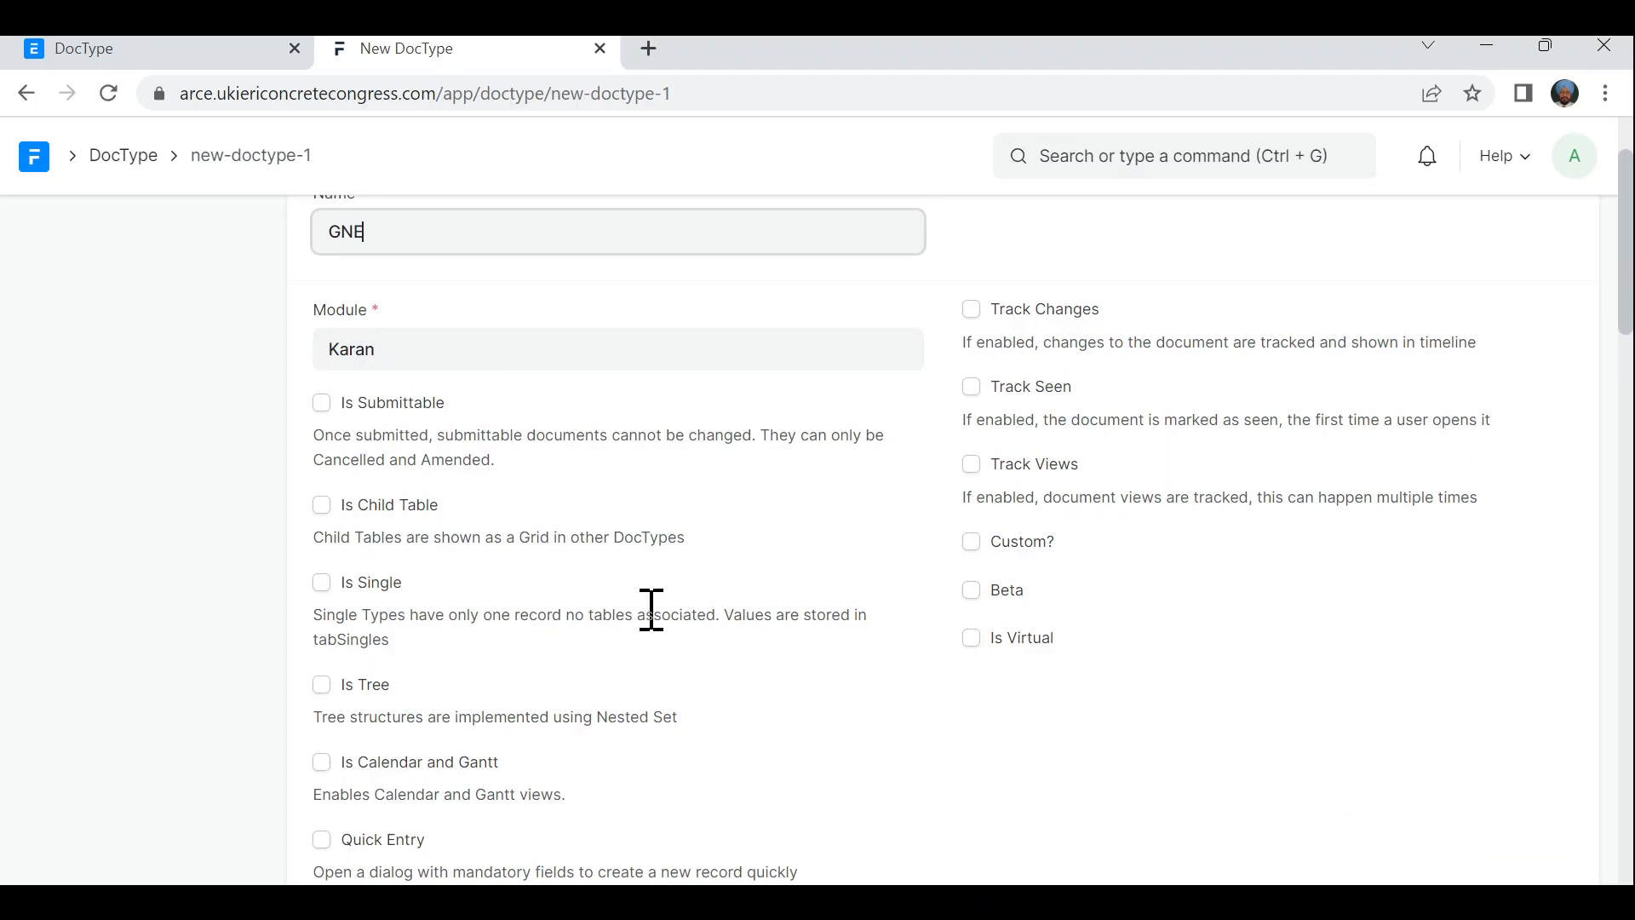
scroll(652, 610, "down", 5)
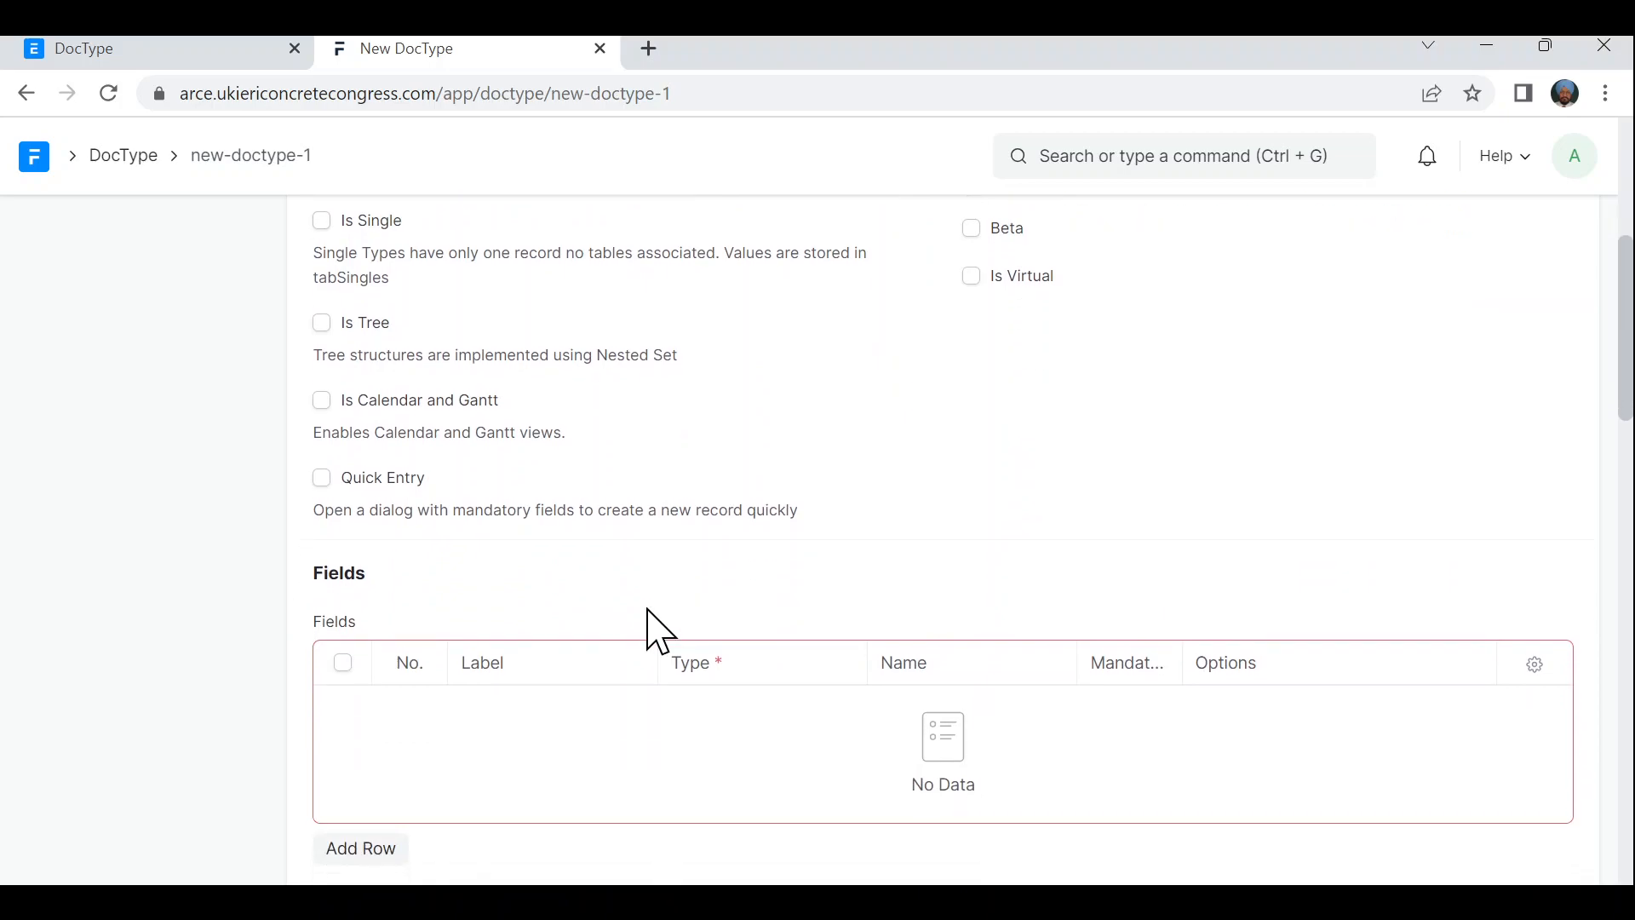
scroll(660, 630, "down", 1)
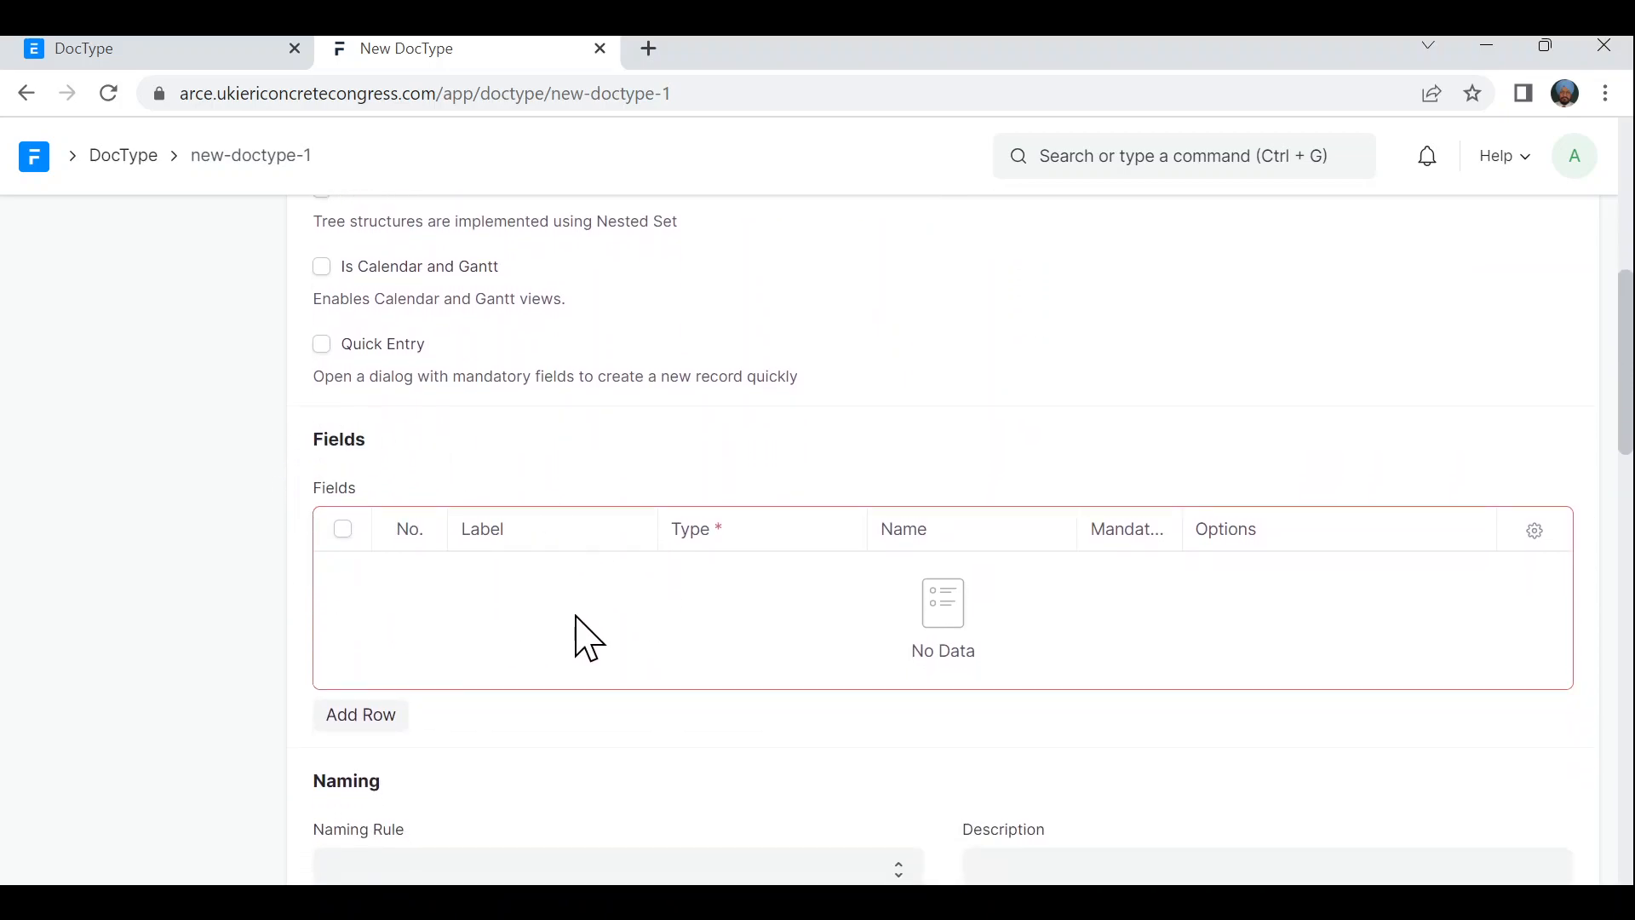
- Add two Data field rows labelled 'First Name' and 'Last Name'
left_click(369, 724)
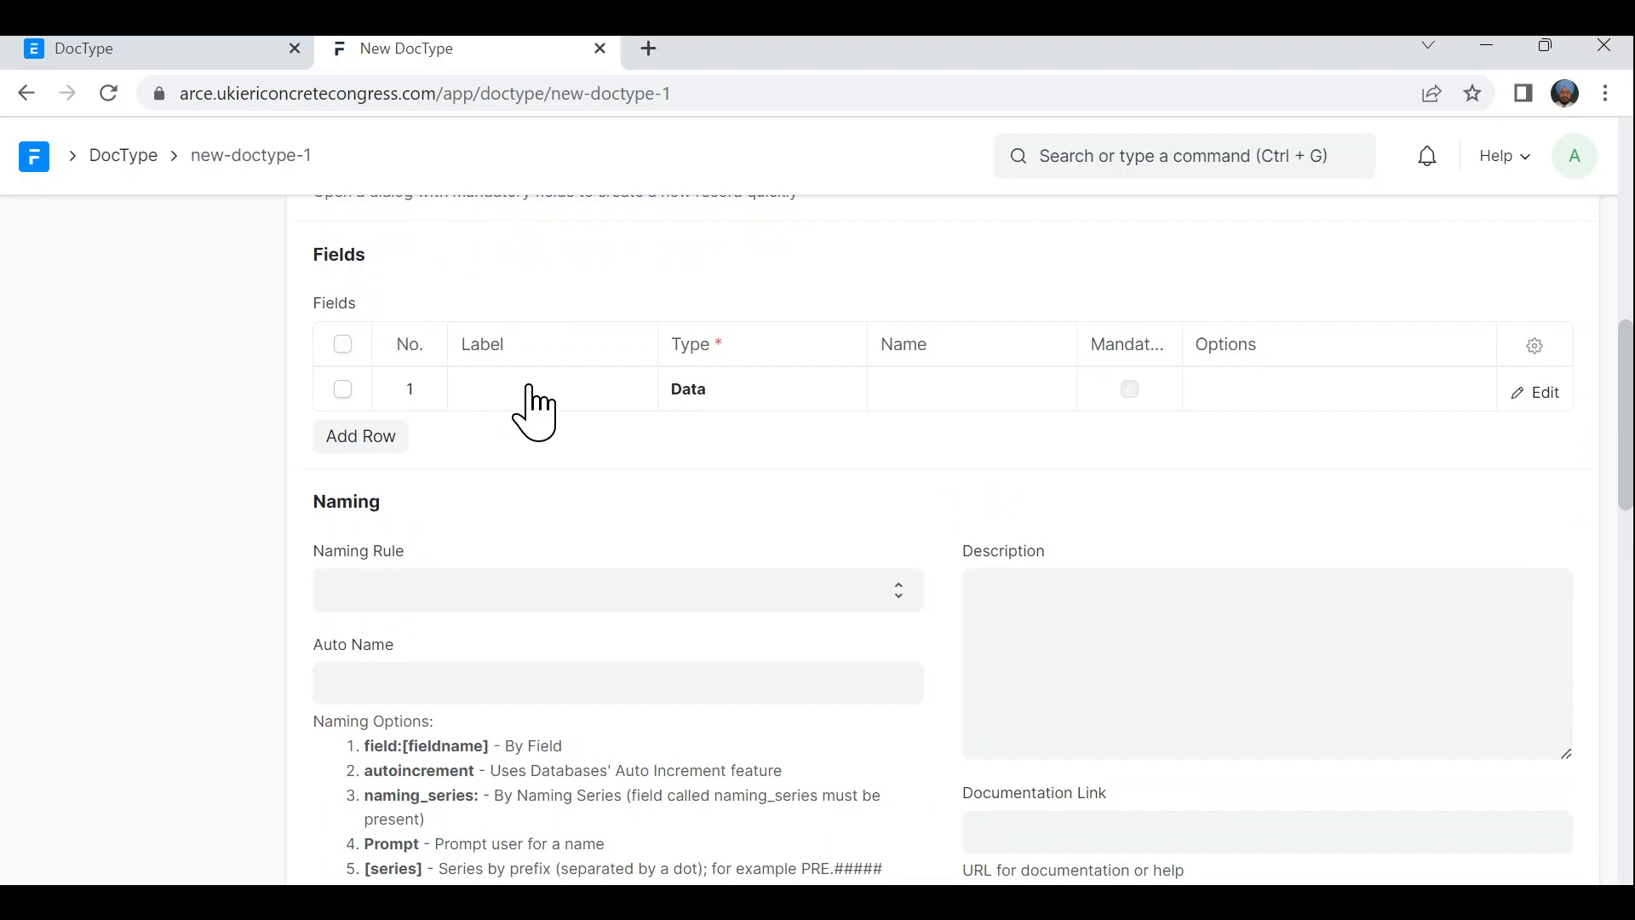
scroll(548, 565, "up", 1)
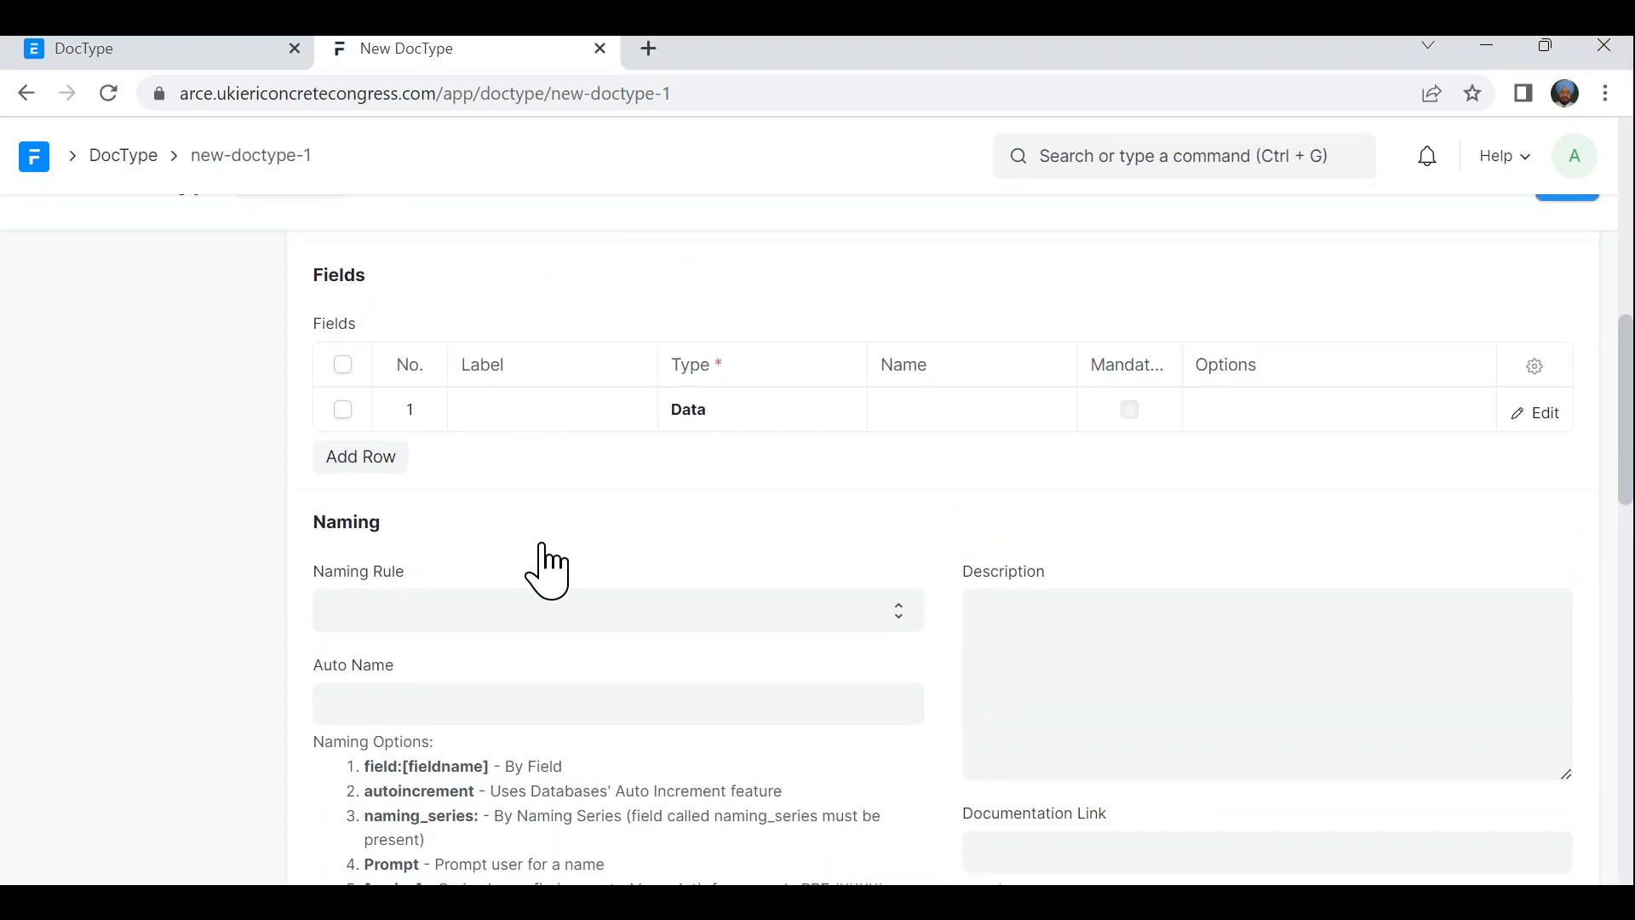
left_click(542, 417)
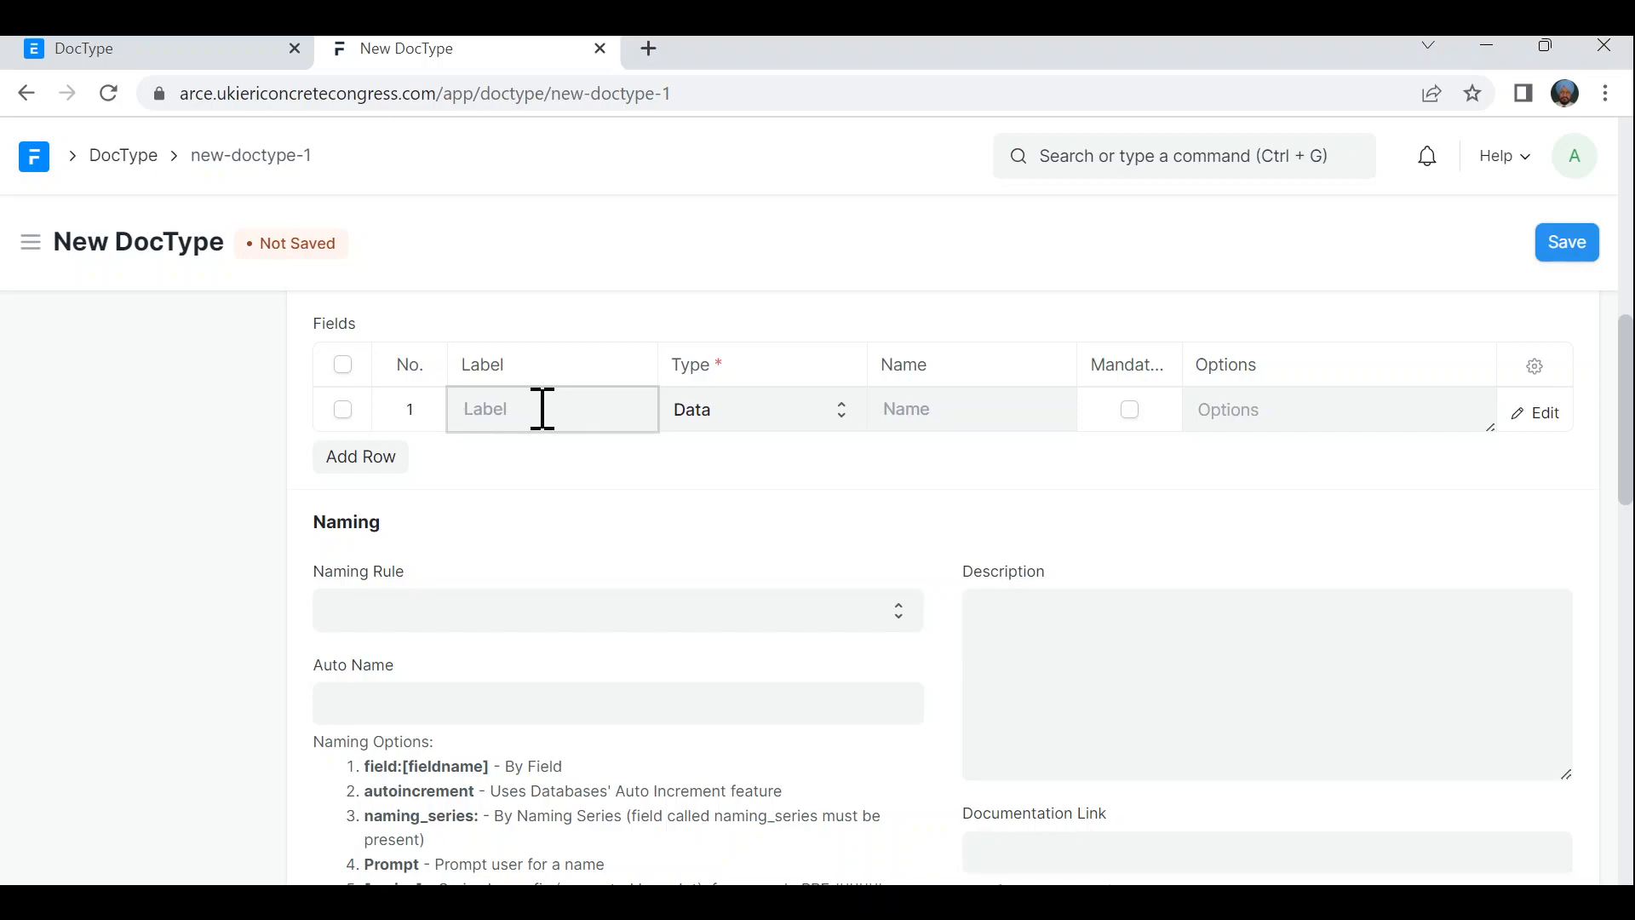
type("First Name")
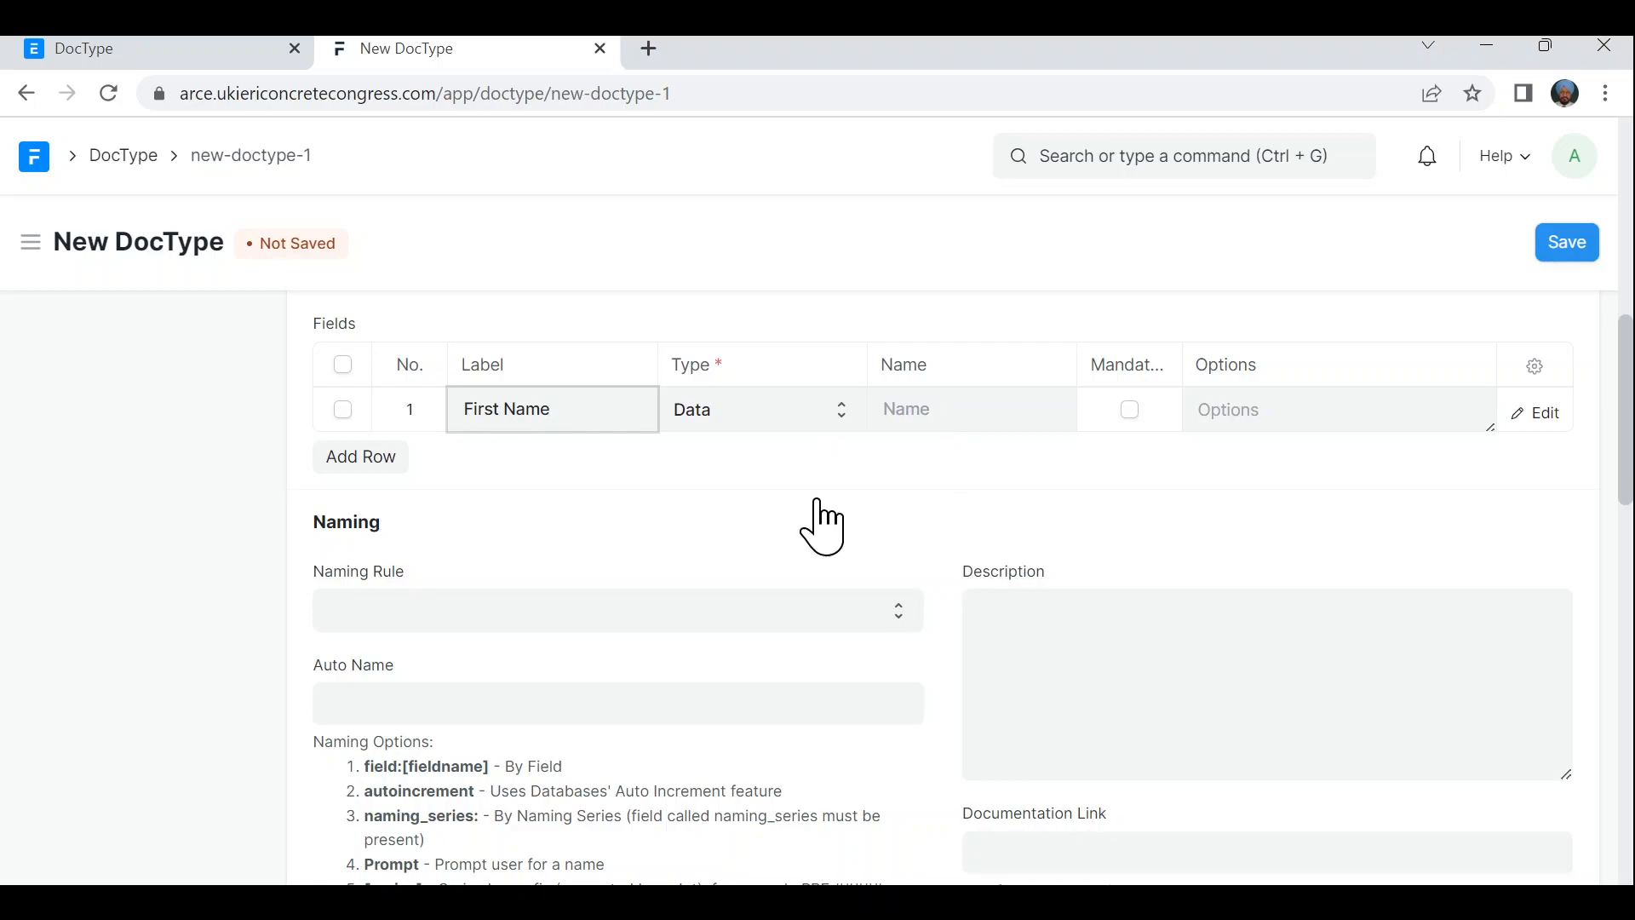
left_click(377, 460)
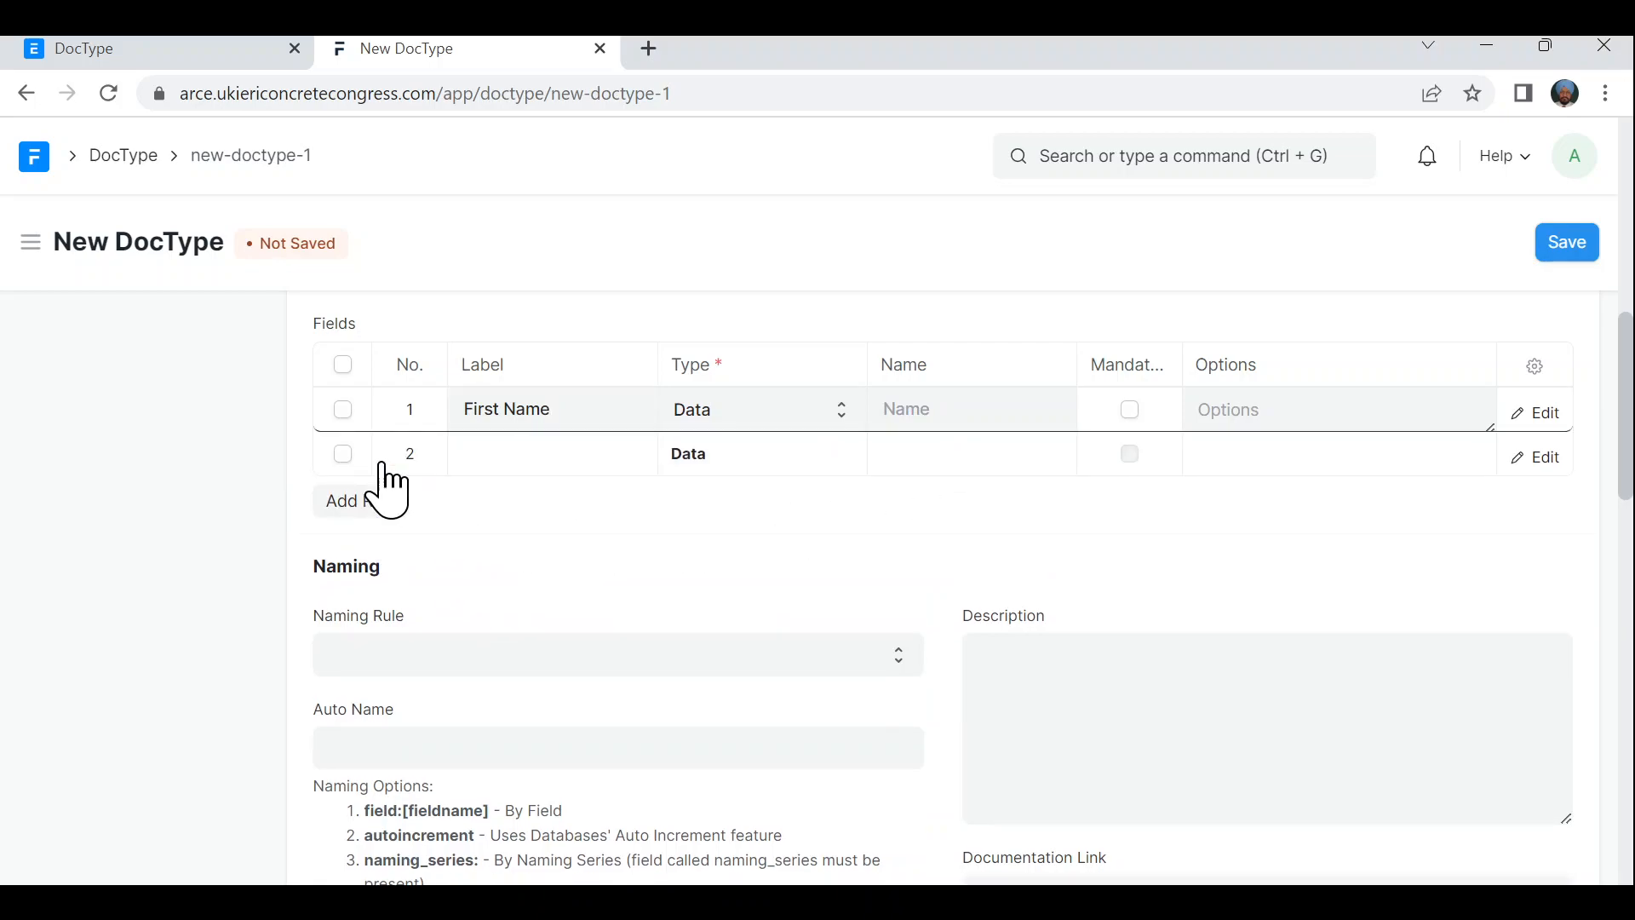
left_click(484, 453)
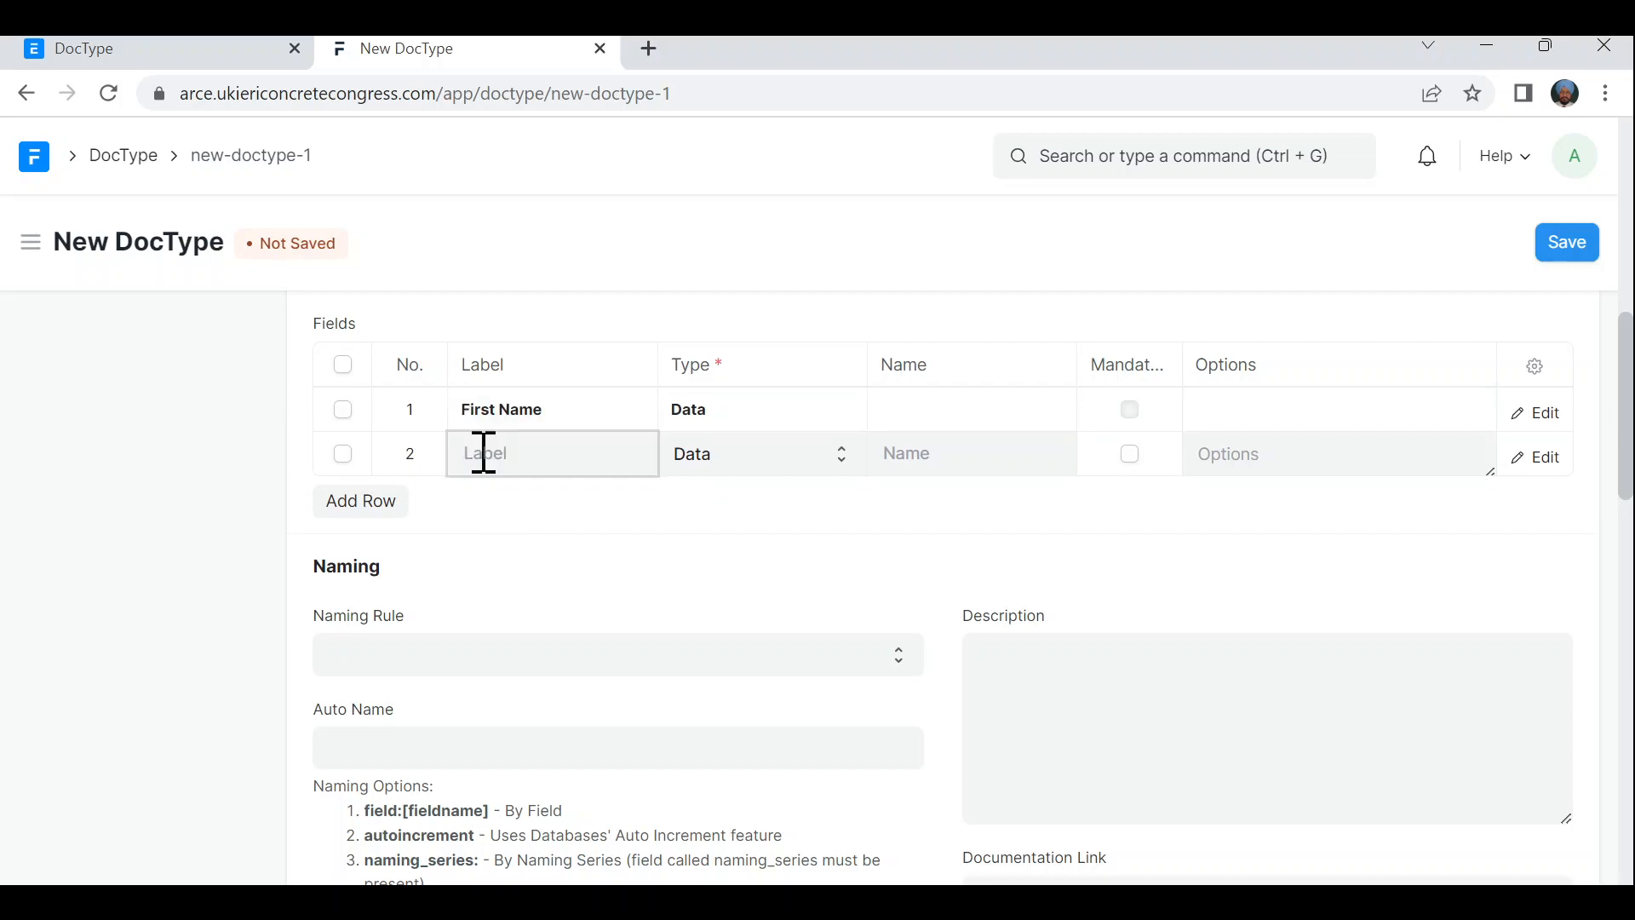
type("Last Name")
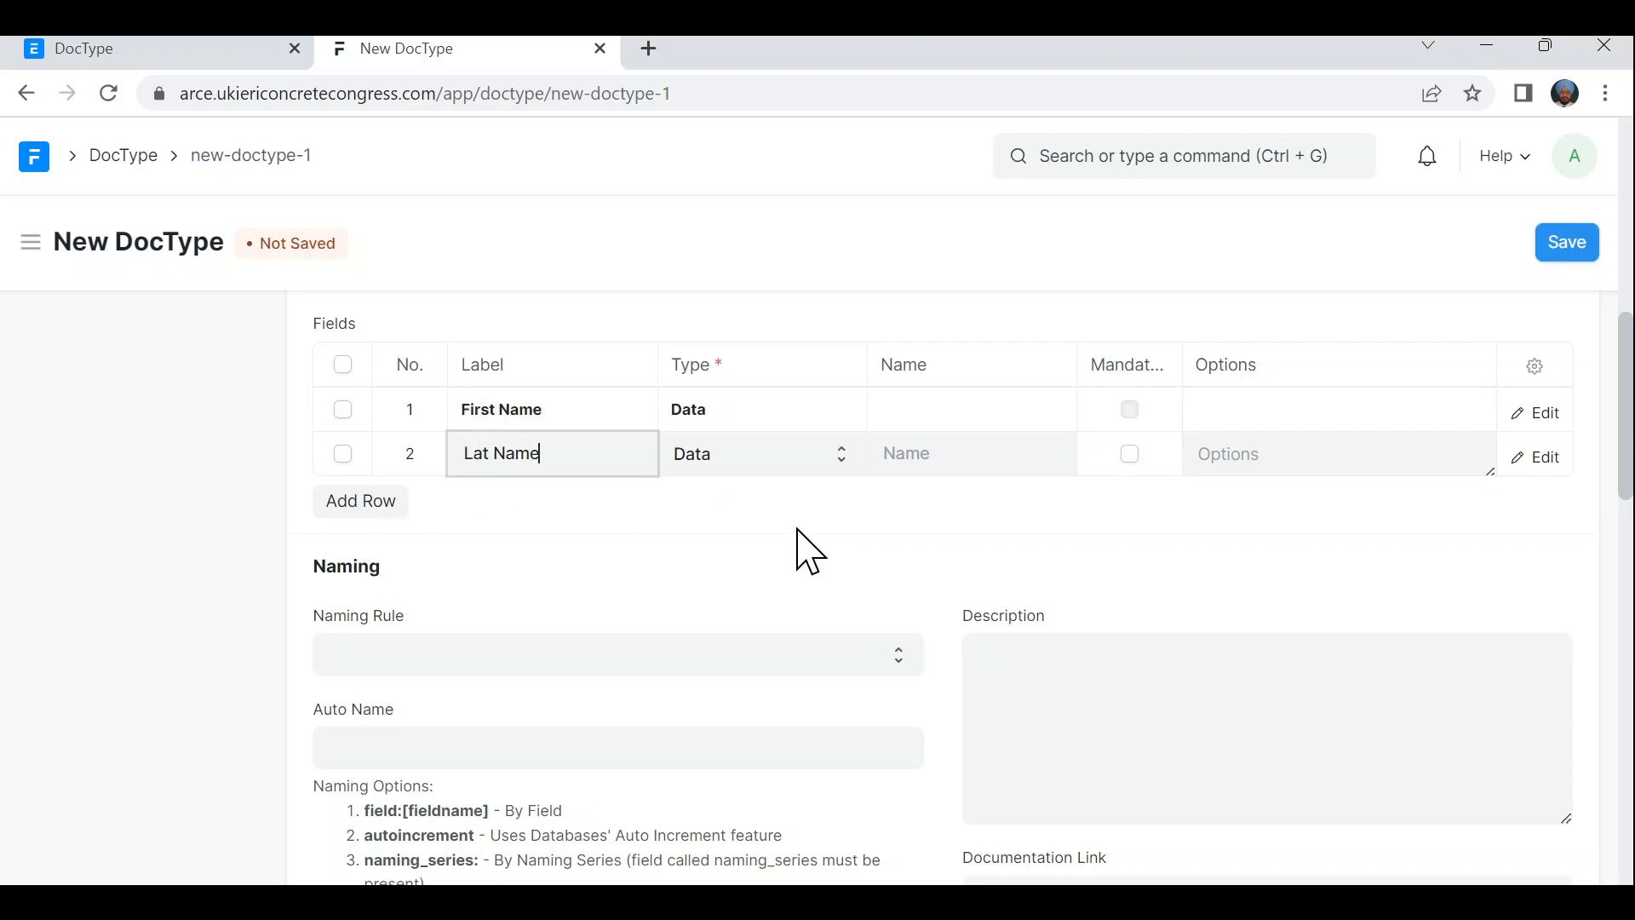
- Add a third field 'Age' of type Int and fix the 'Lat Name' typo to 'Last Name'
left_click(371, 504)
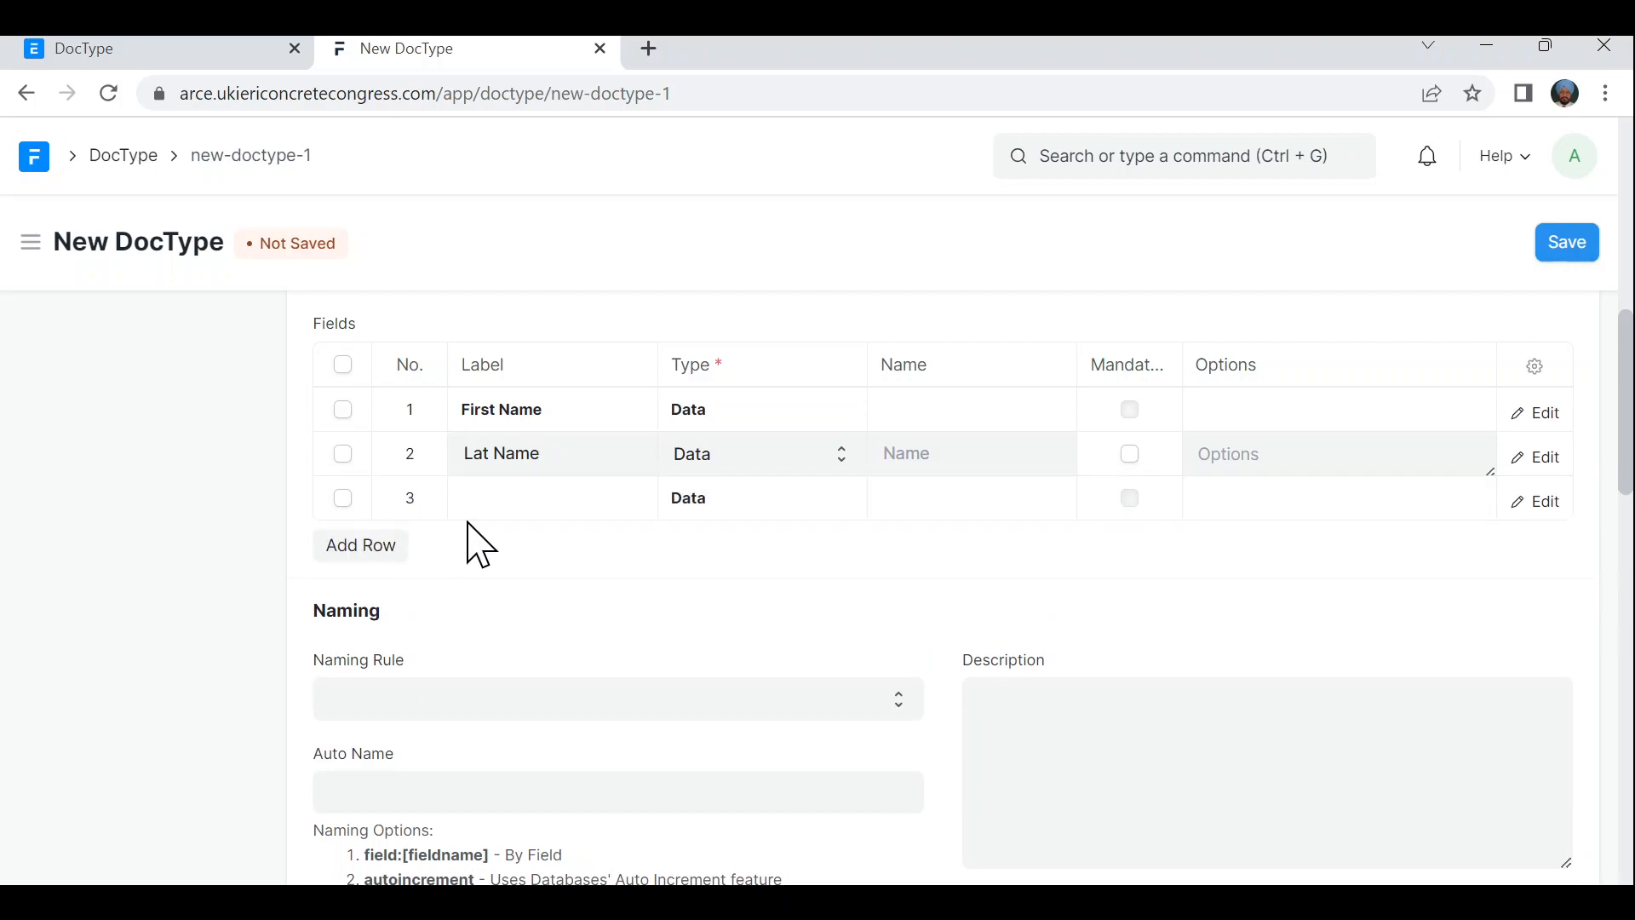
left_click(485, 508)
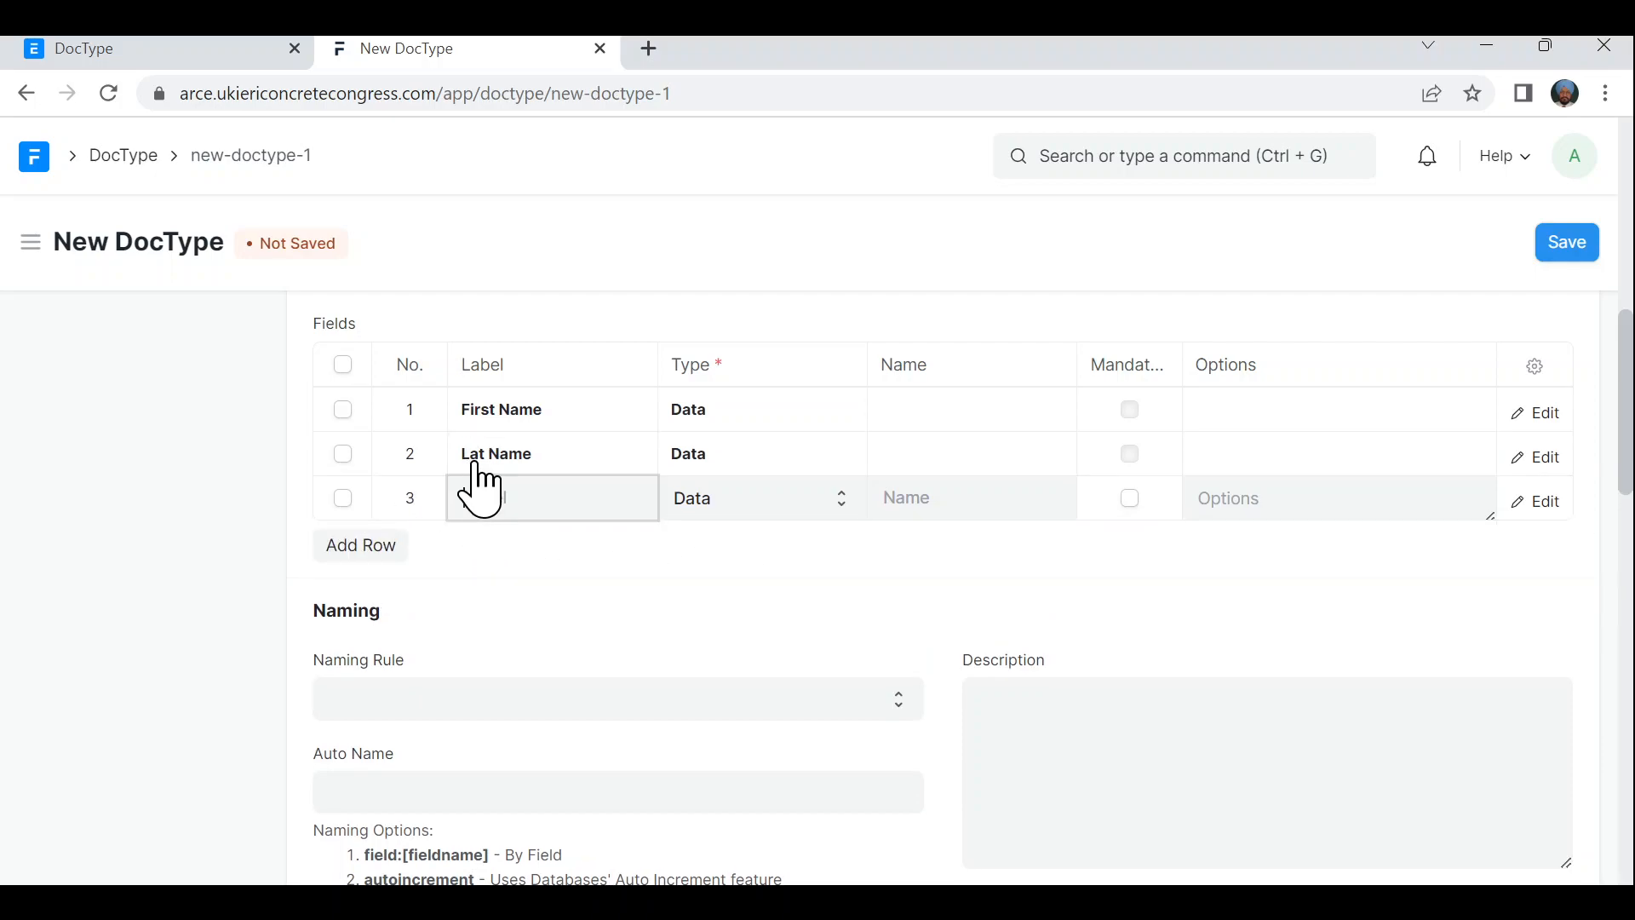
left_click(495, 456)
left_click(493, 456)
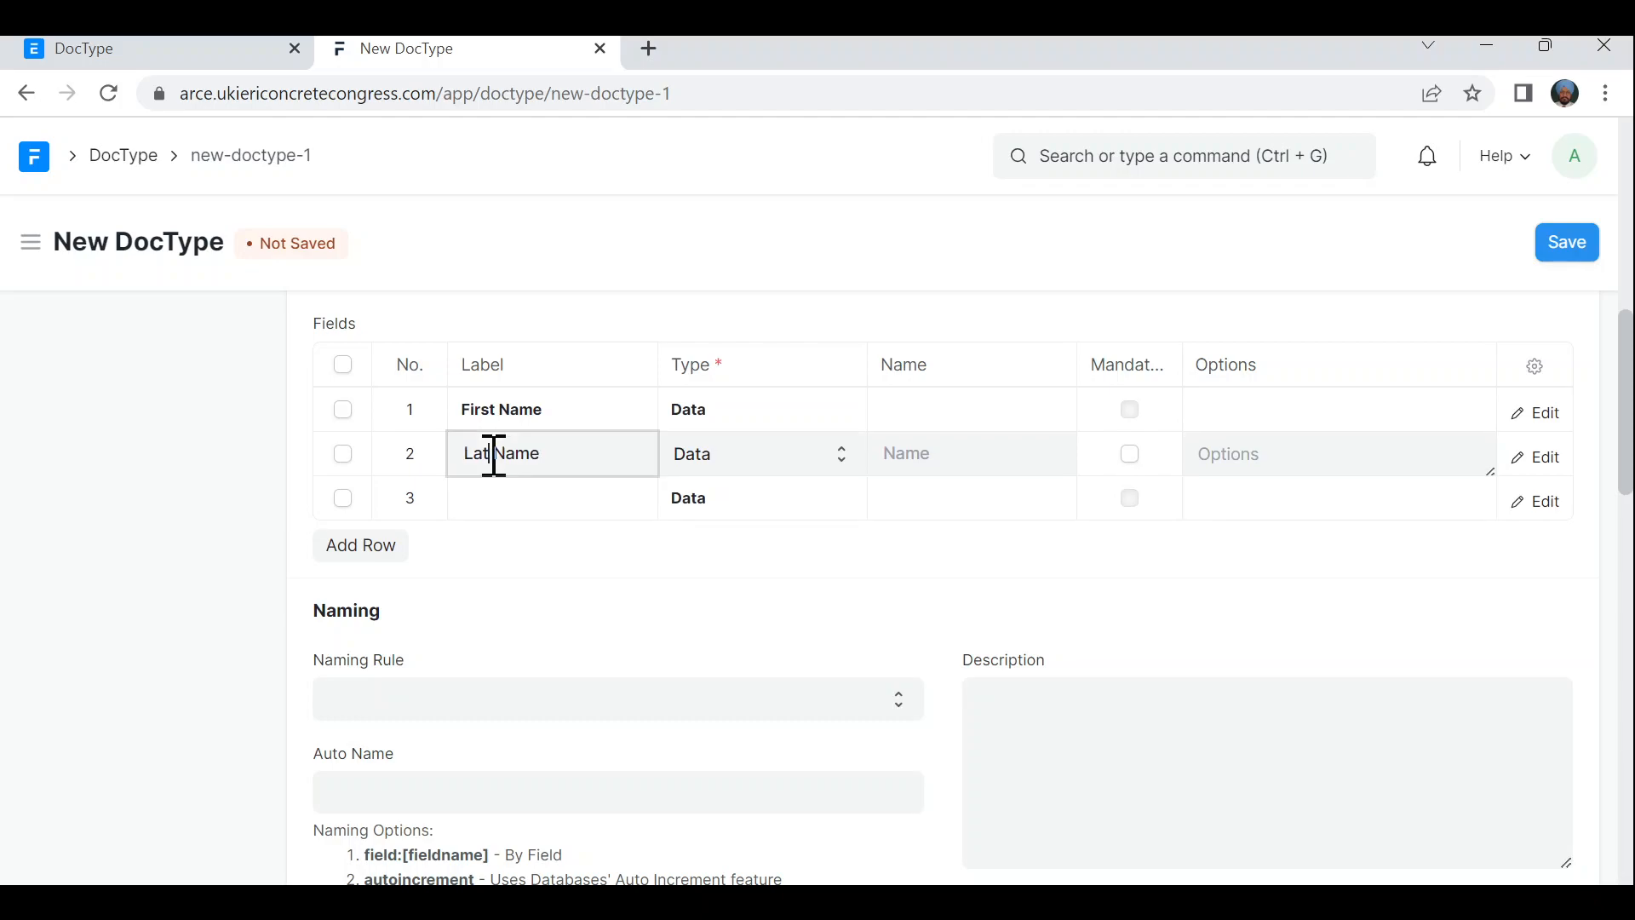
key("BackSpace")
type("st")
left_click(554, 508)
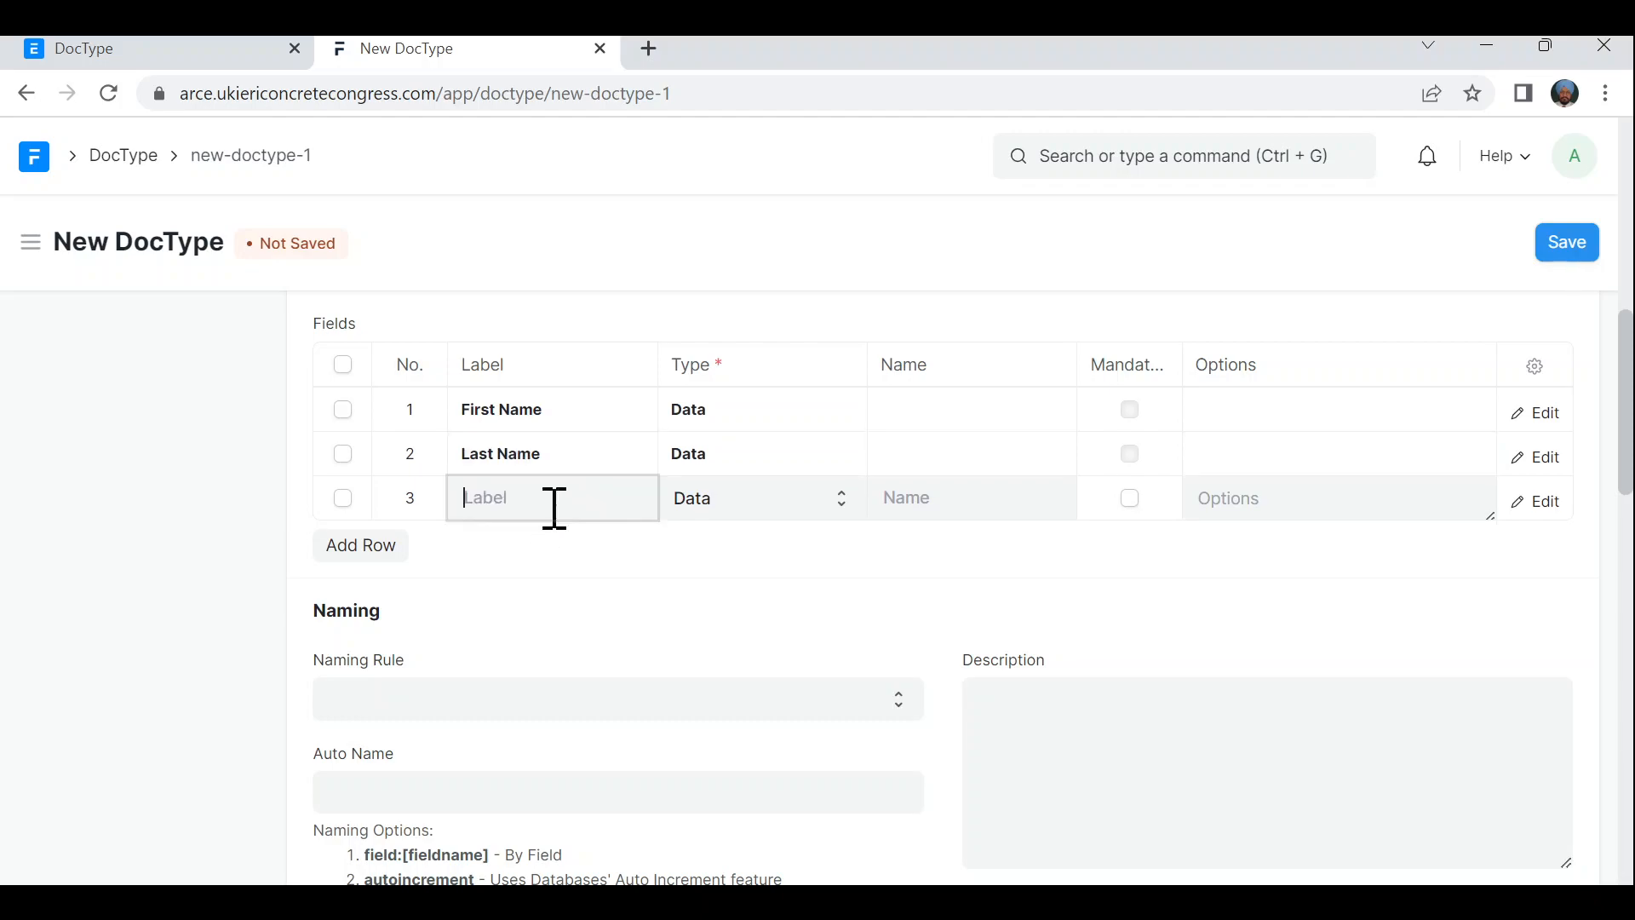
type("Age")
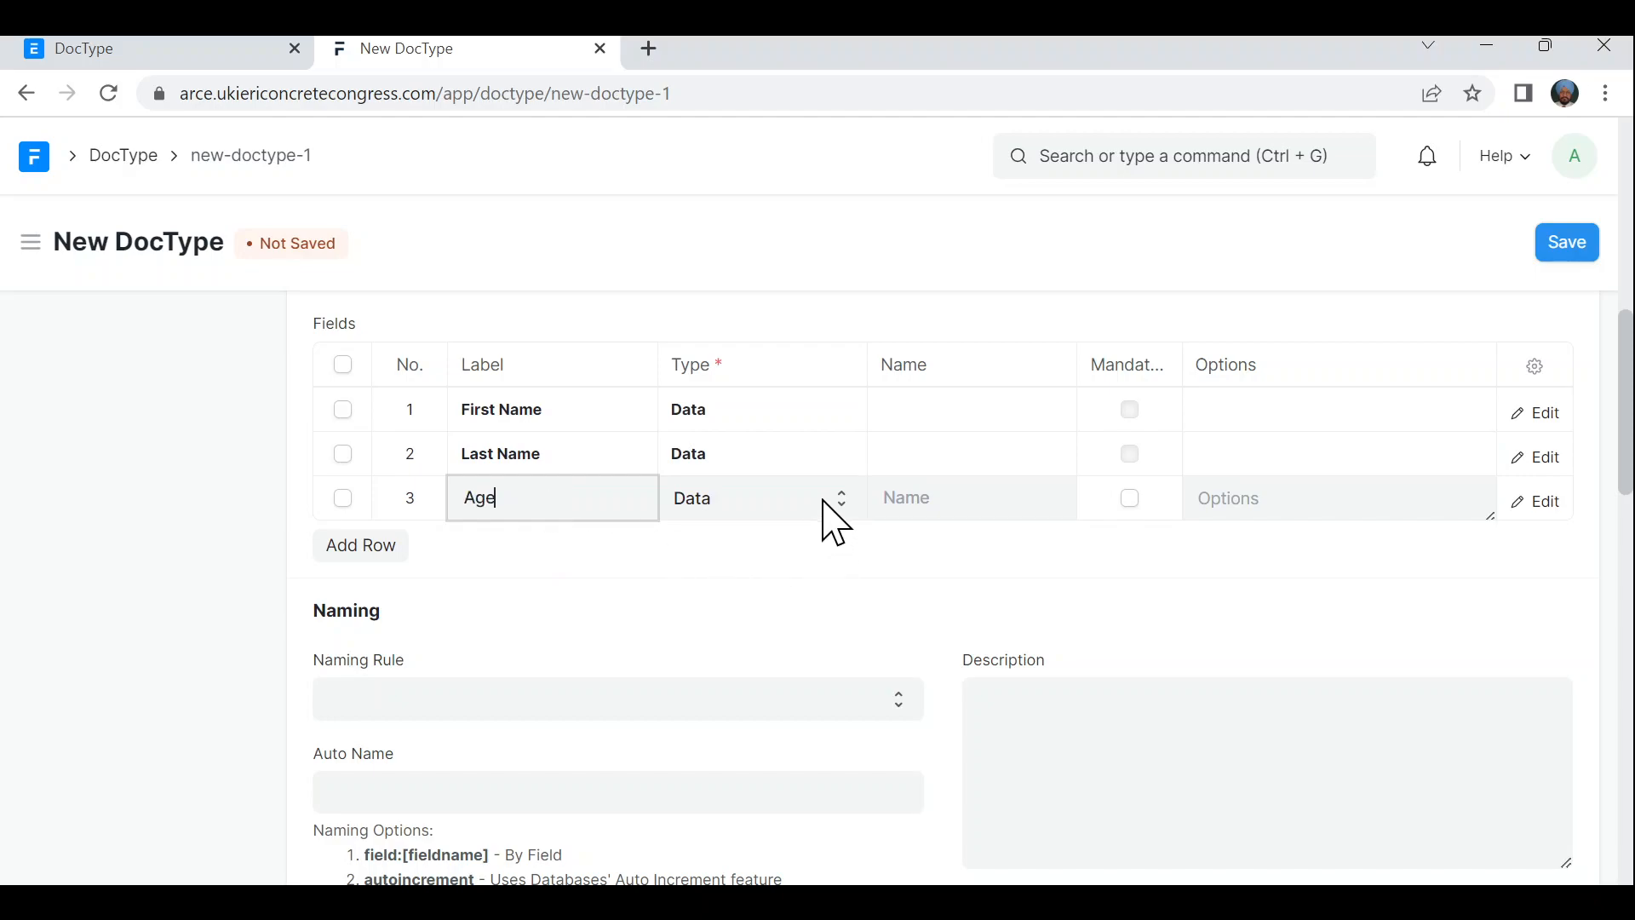
left_click(824, 503)
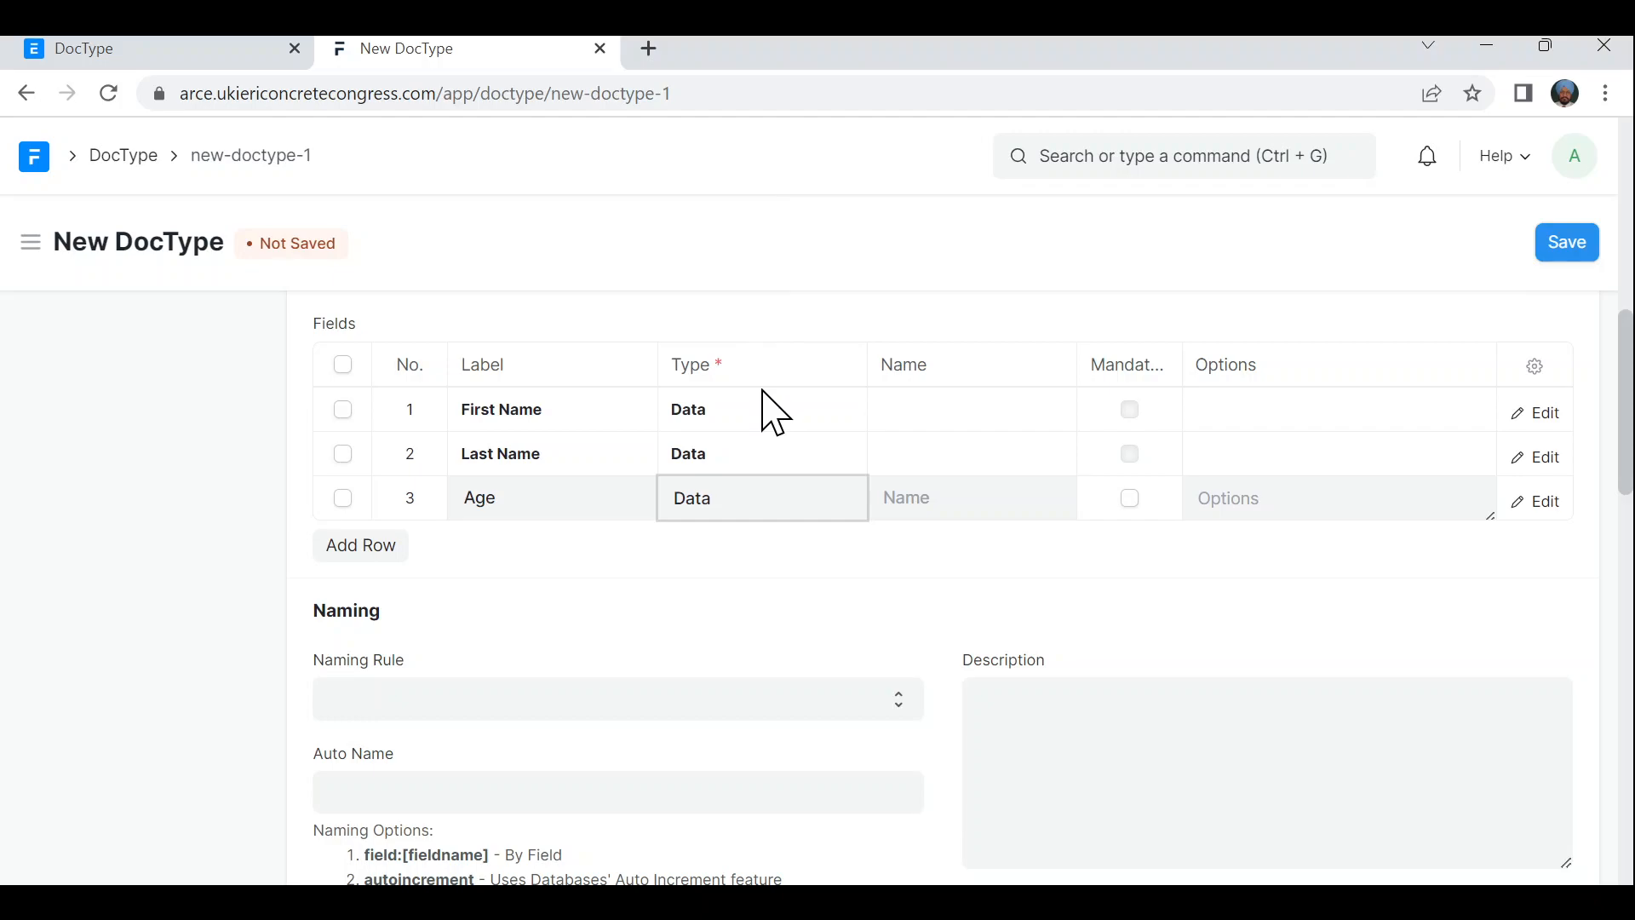
key("i")
key("i")
key("i")
- Set the GNE DocType's Naming Rule to Autoincrement
scroll(651, 660, "down", 1)
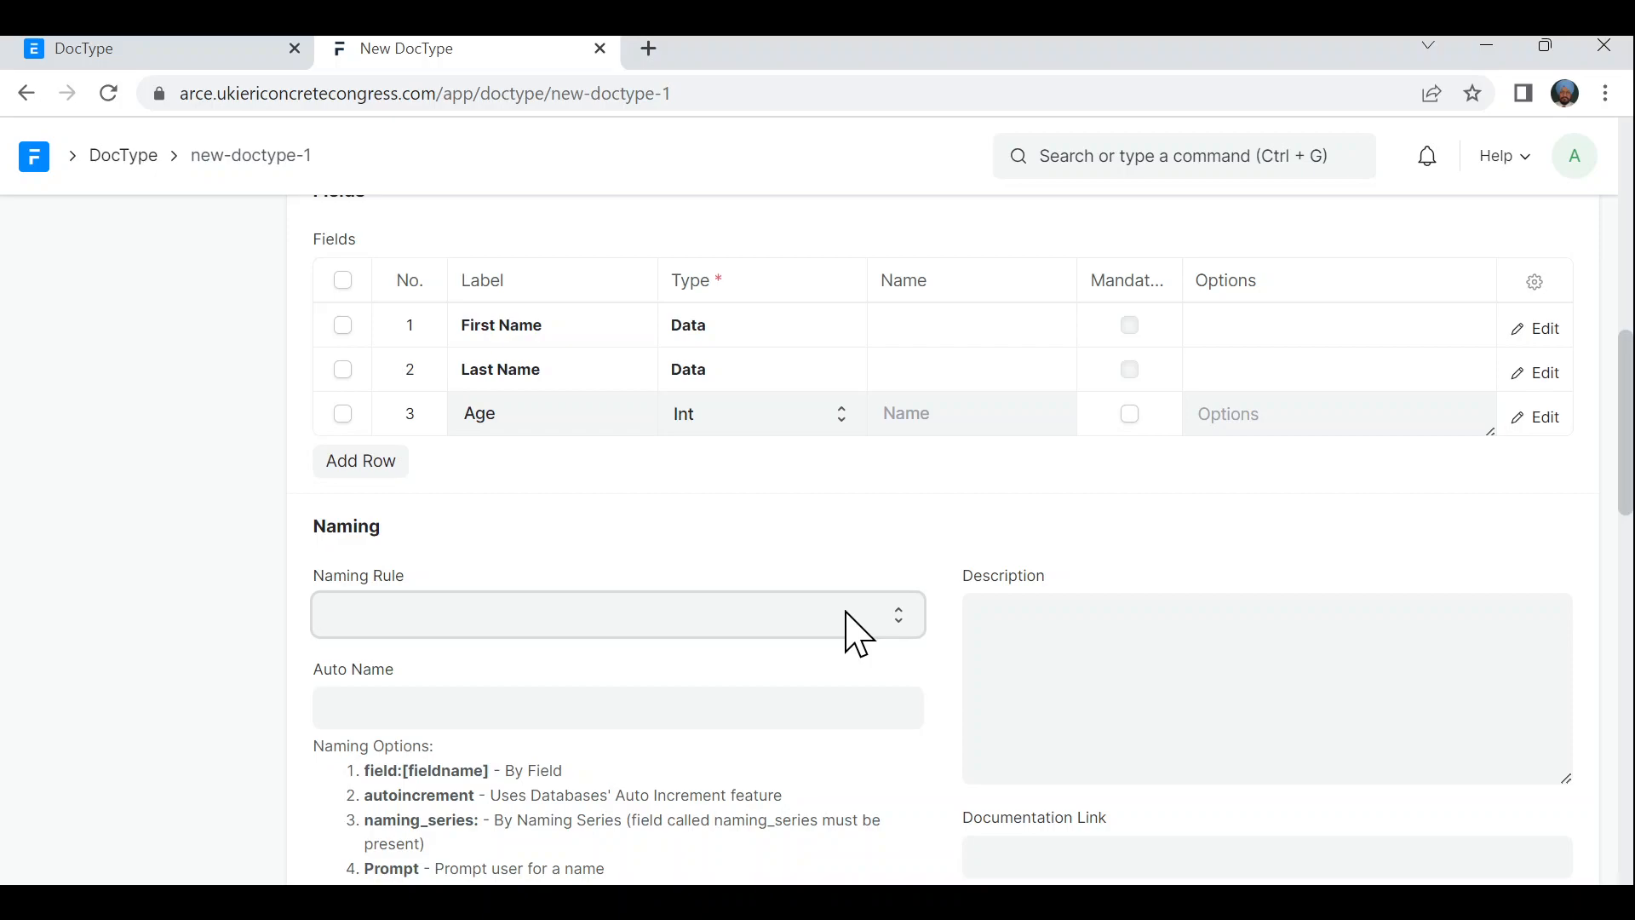
left_click(786, 696)
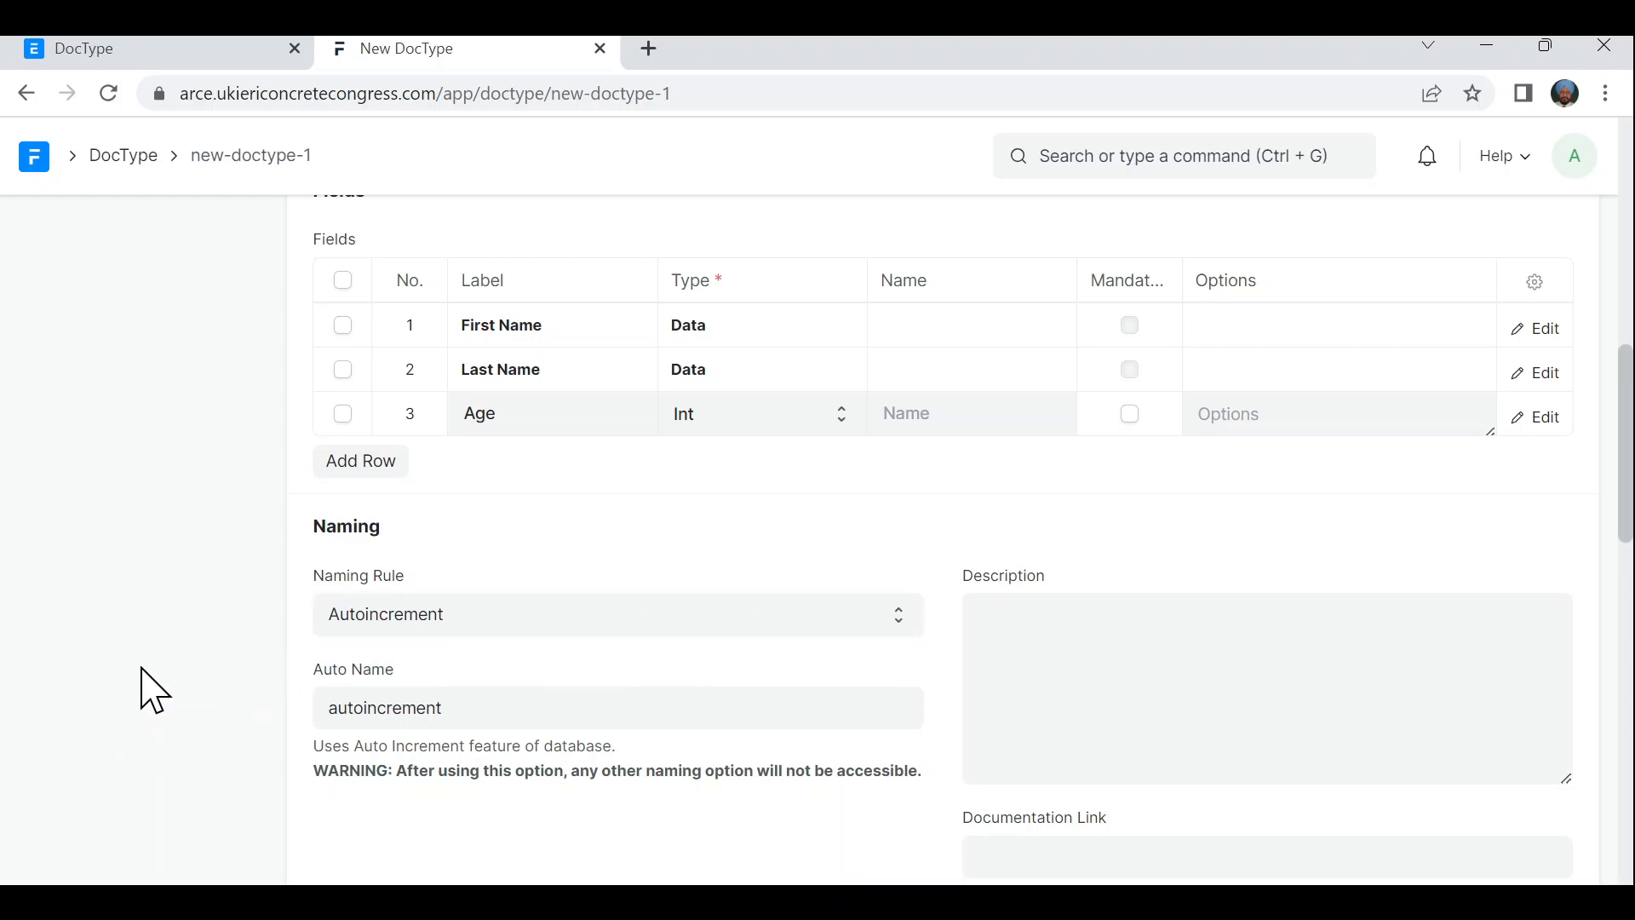
scroll(149, 690, "down", 2)
scroll(153, 690, "down", 1)
scroll(153, 690, "down", 4)
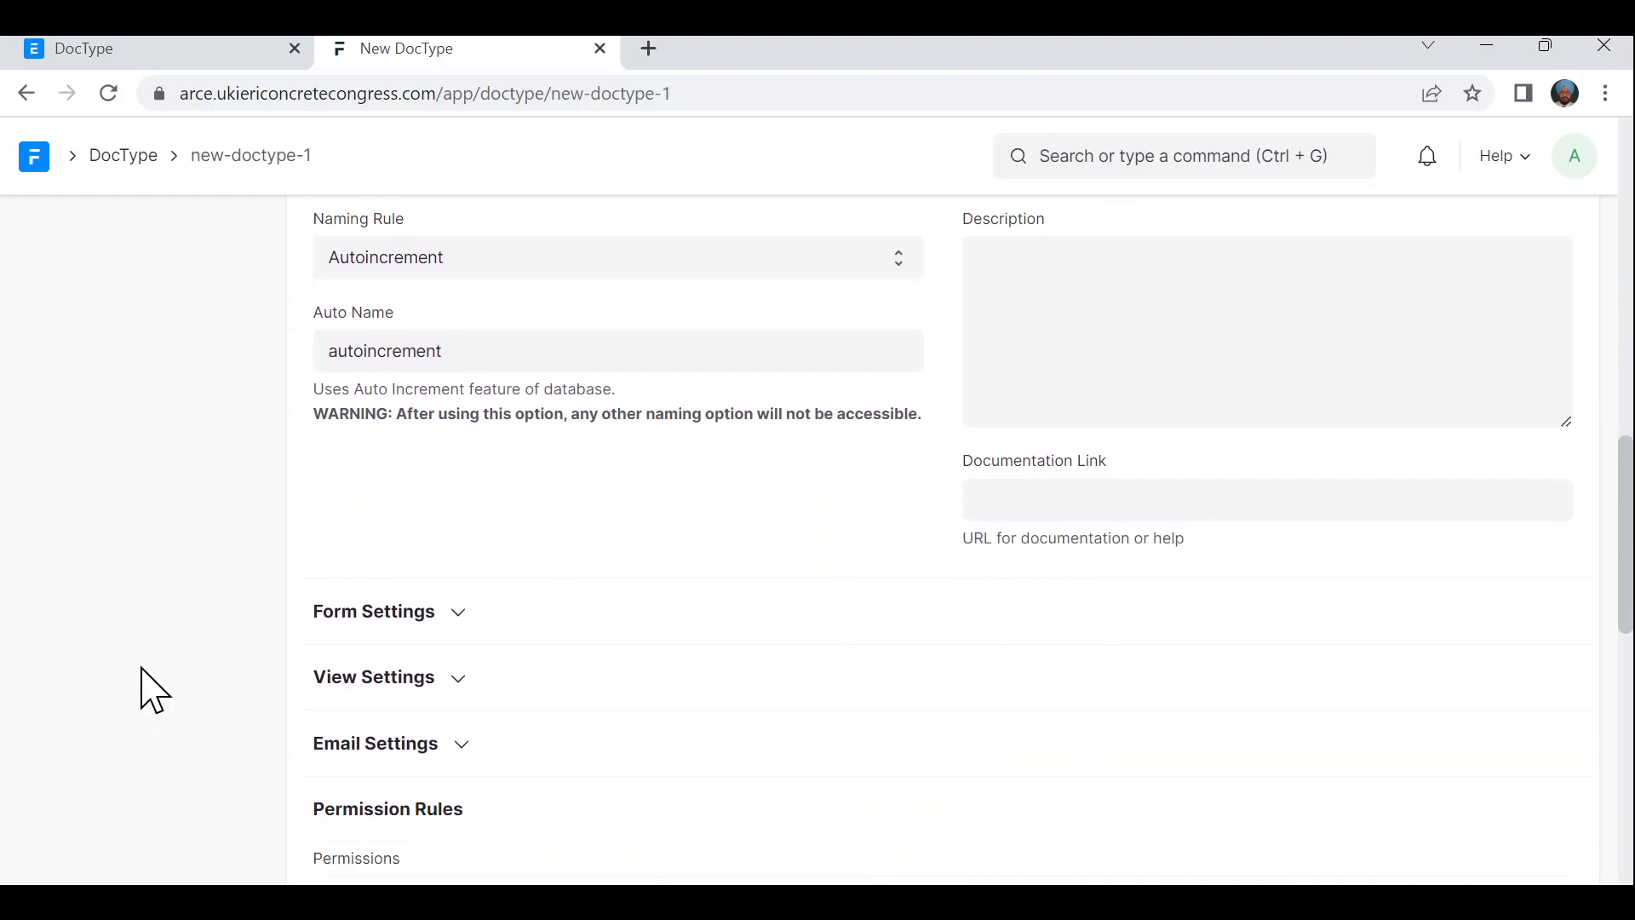
scroll(153, 690, "up", 12)
scroll(153, 690, "up", 2)
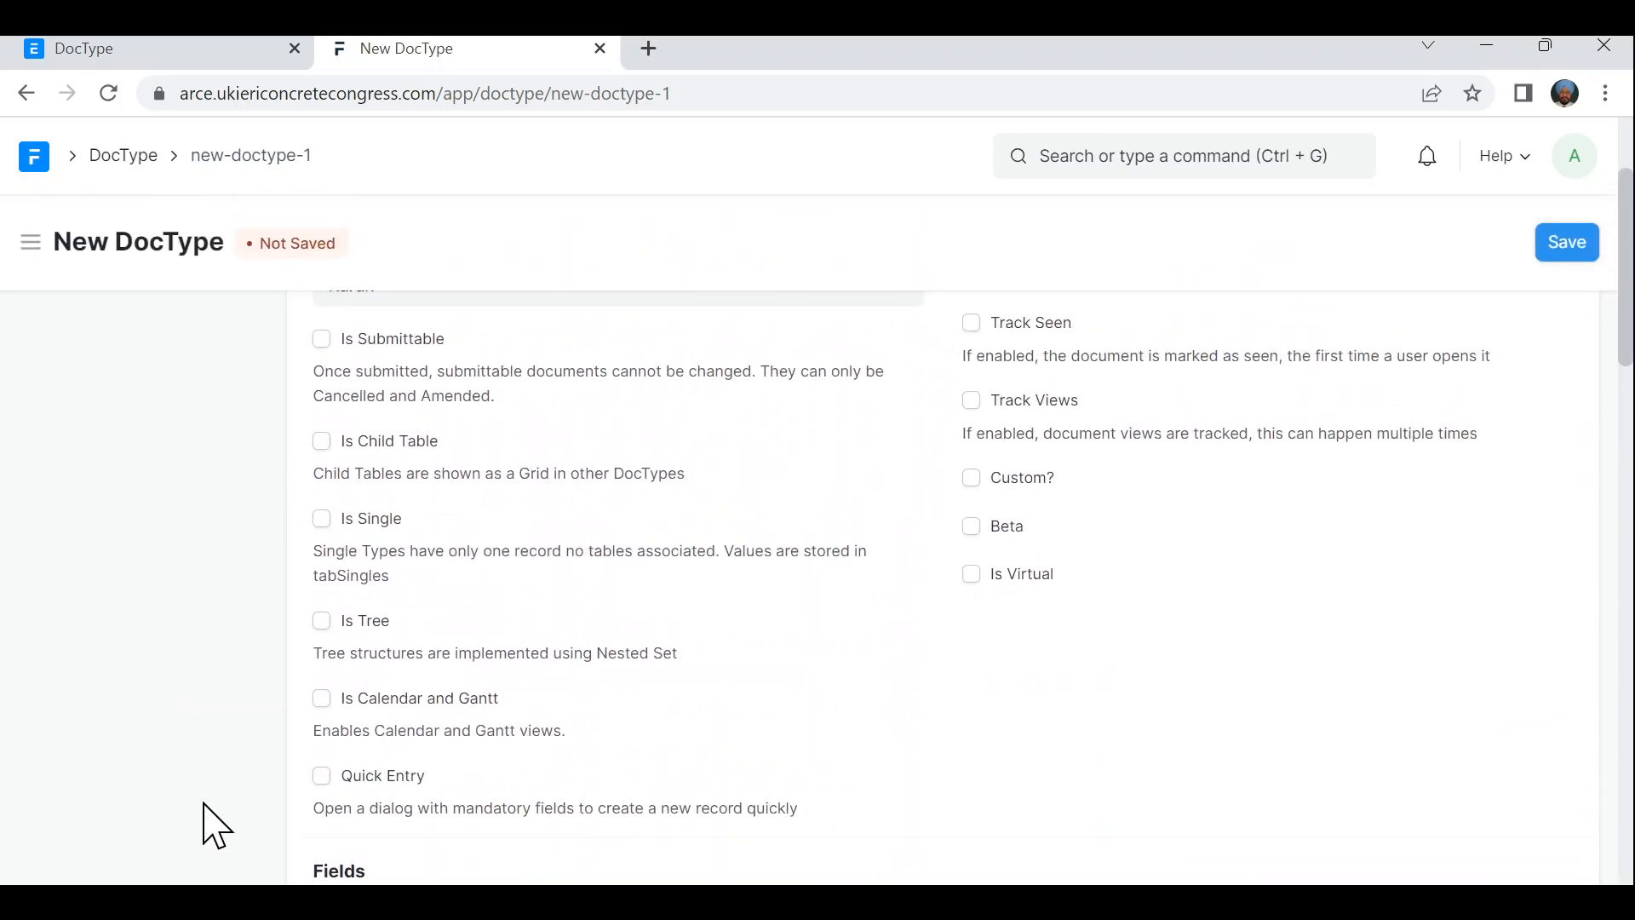
- Save the GNE DocType and check the field names first_name, last_name and age
left_click(1563, 247)
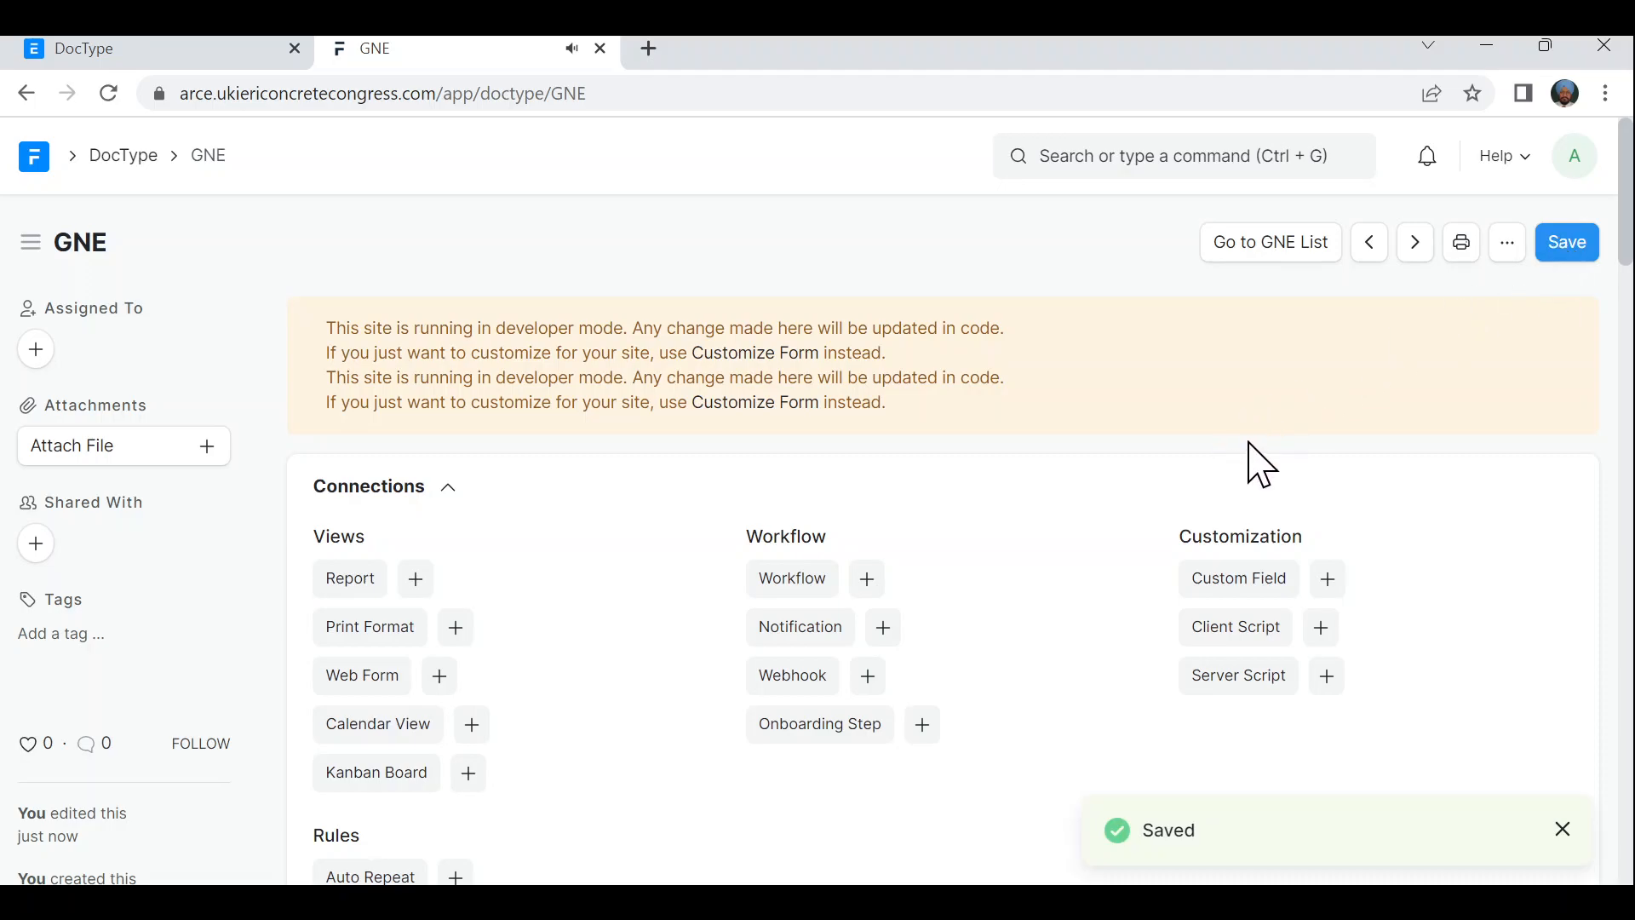
scroll(1261, 469, "down", 5)
scroll(1262, 464, "down", 8)
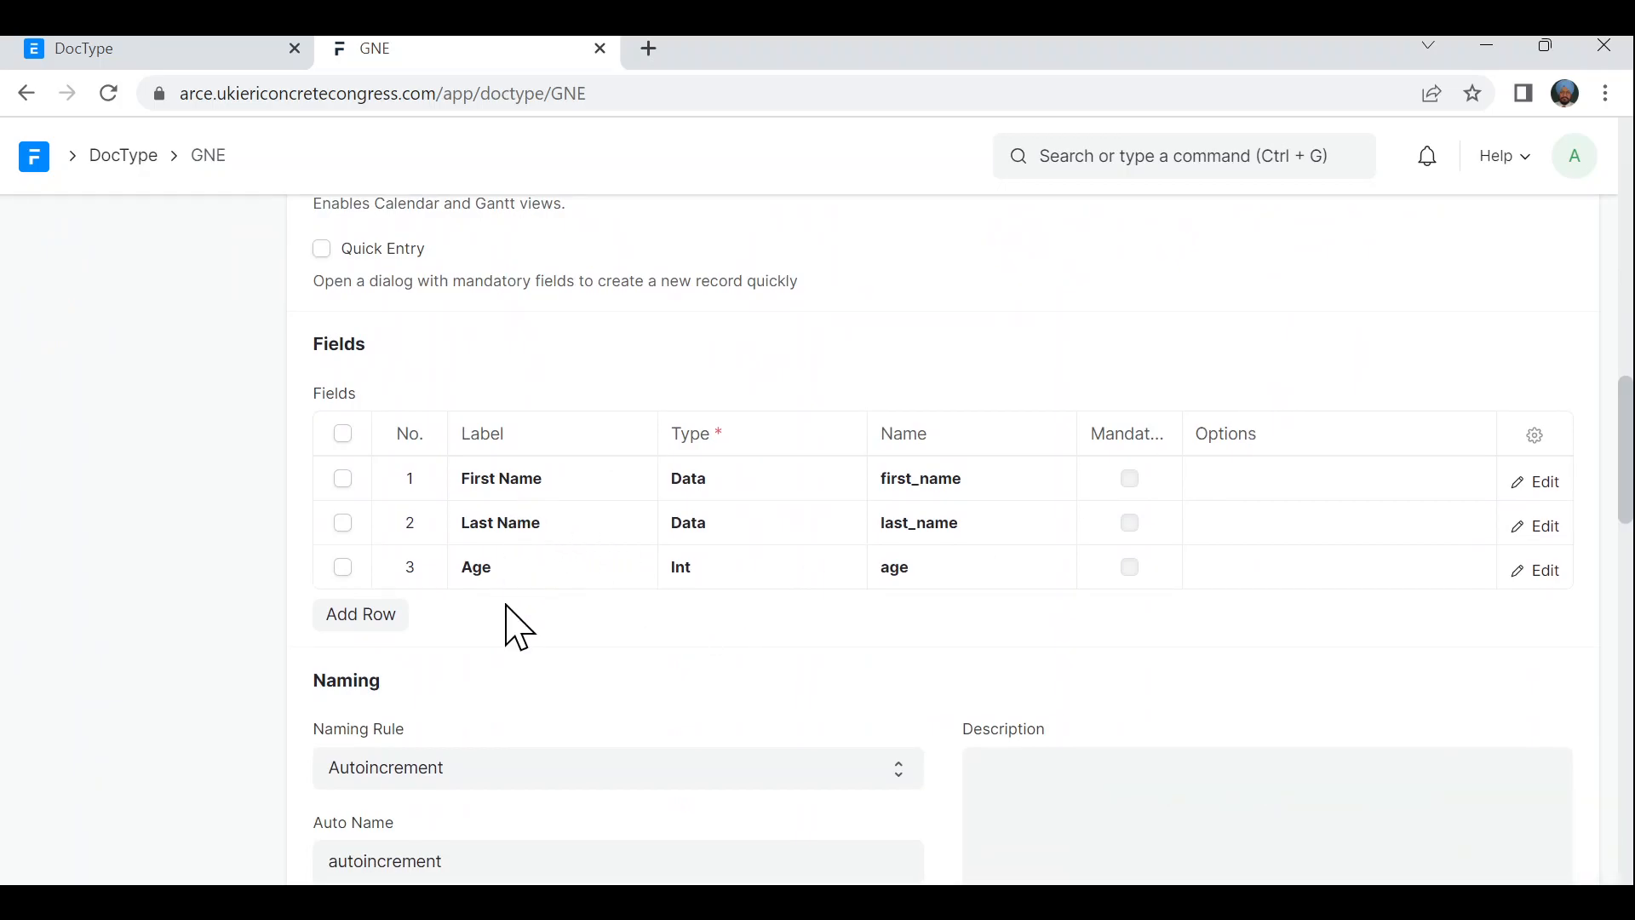
scroll(511, 626, "down", 2)
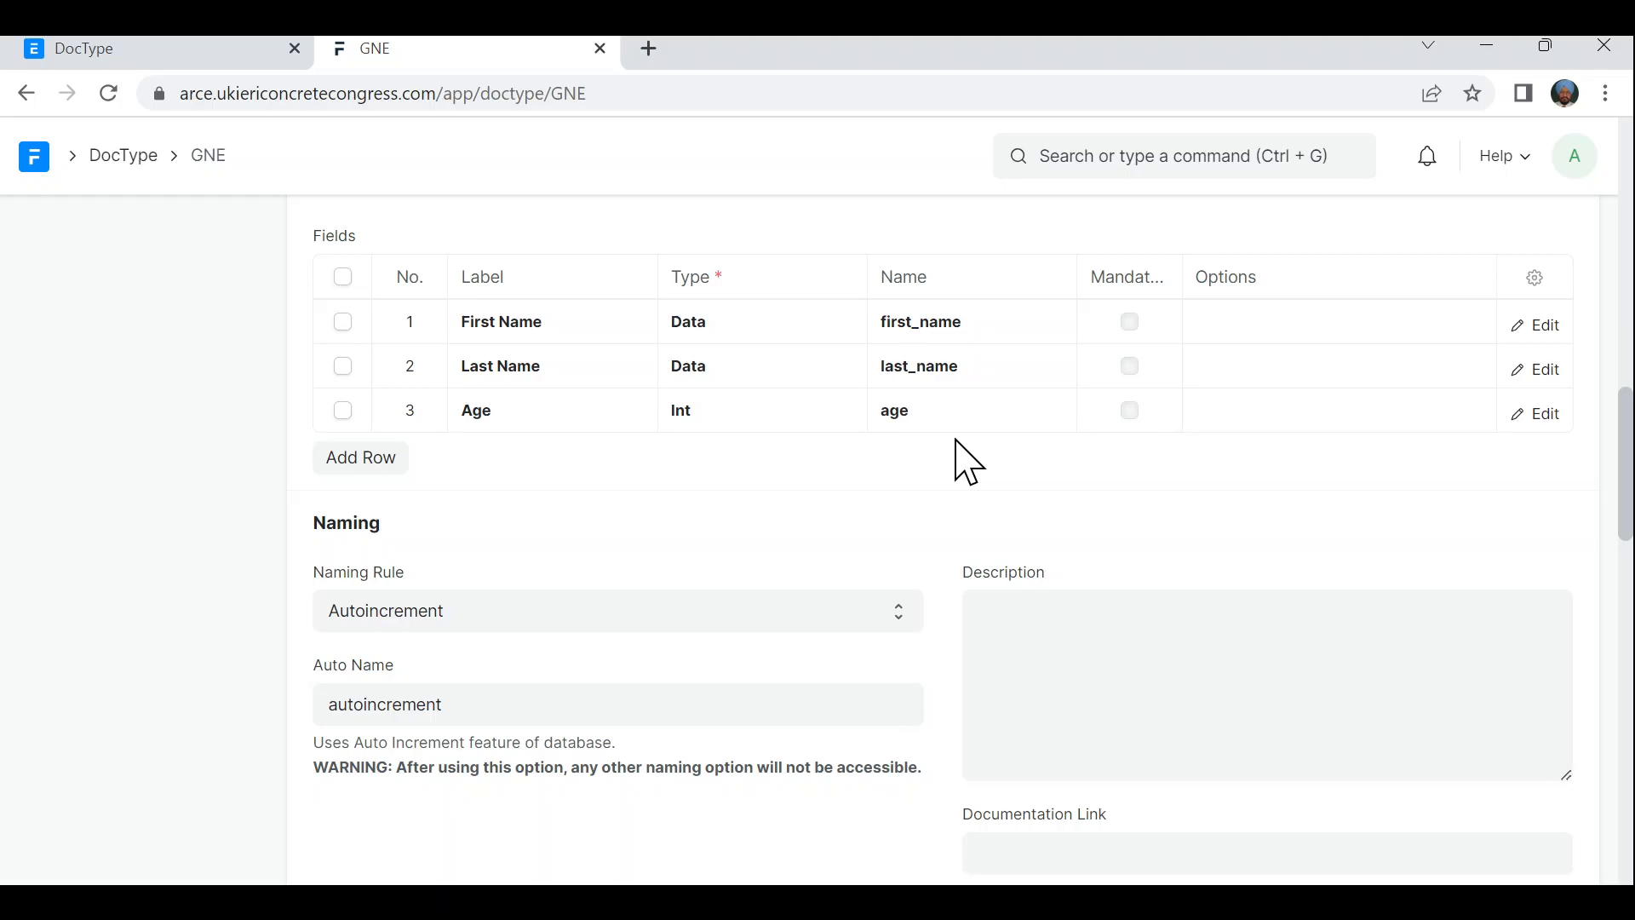
scroll(967, 462, "up", 15)
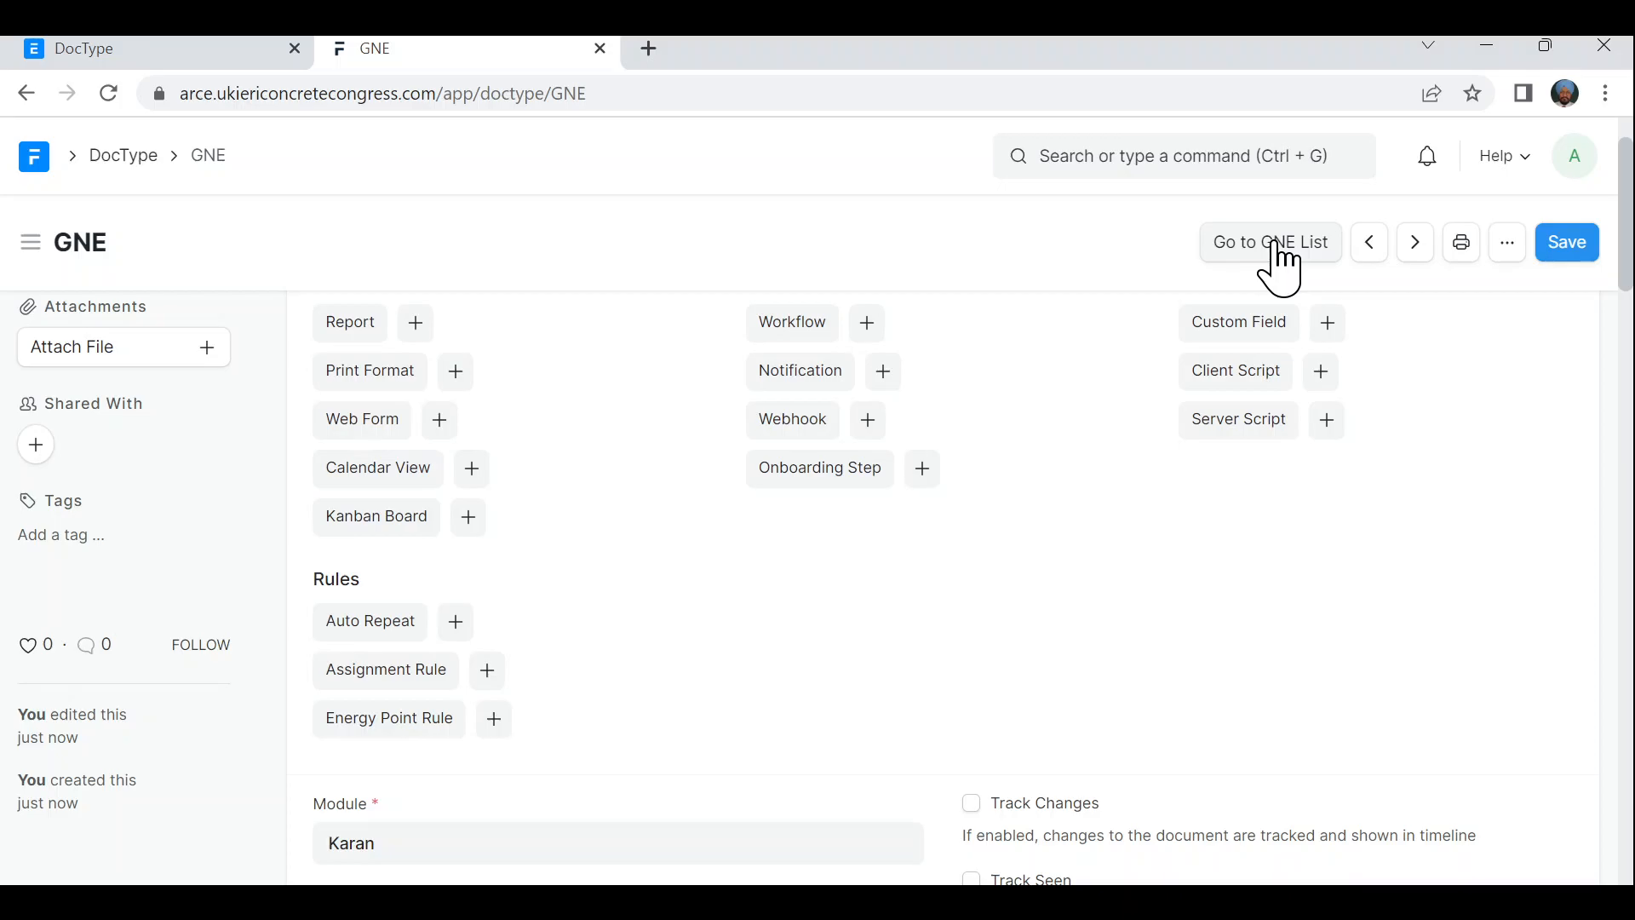
- From the GNE list, create and save record 1 with a first name, last name and Age 25
left_click(1278, 248)
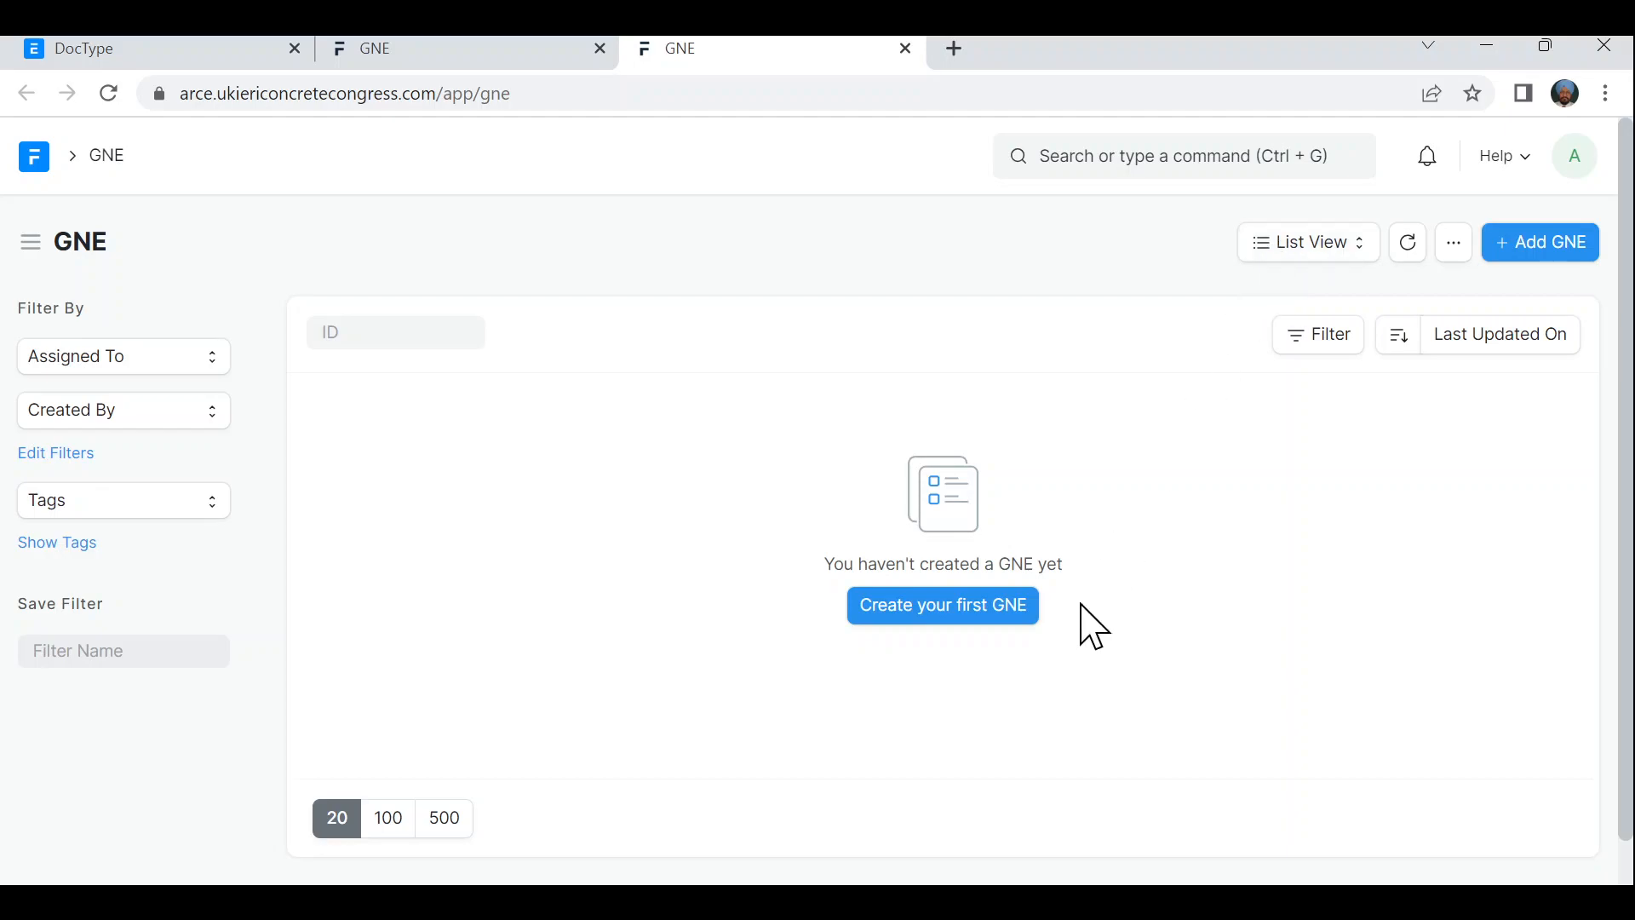
left_click(934, 607)
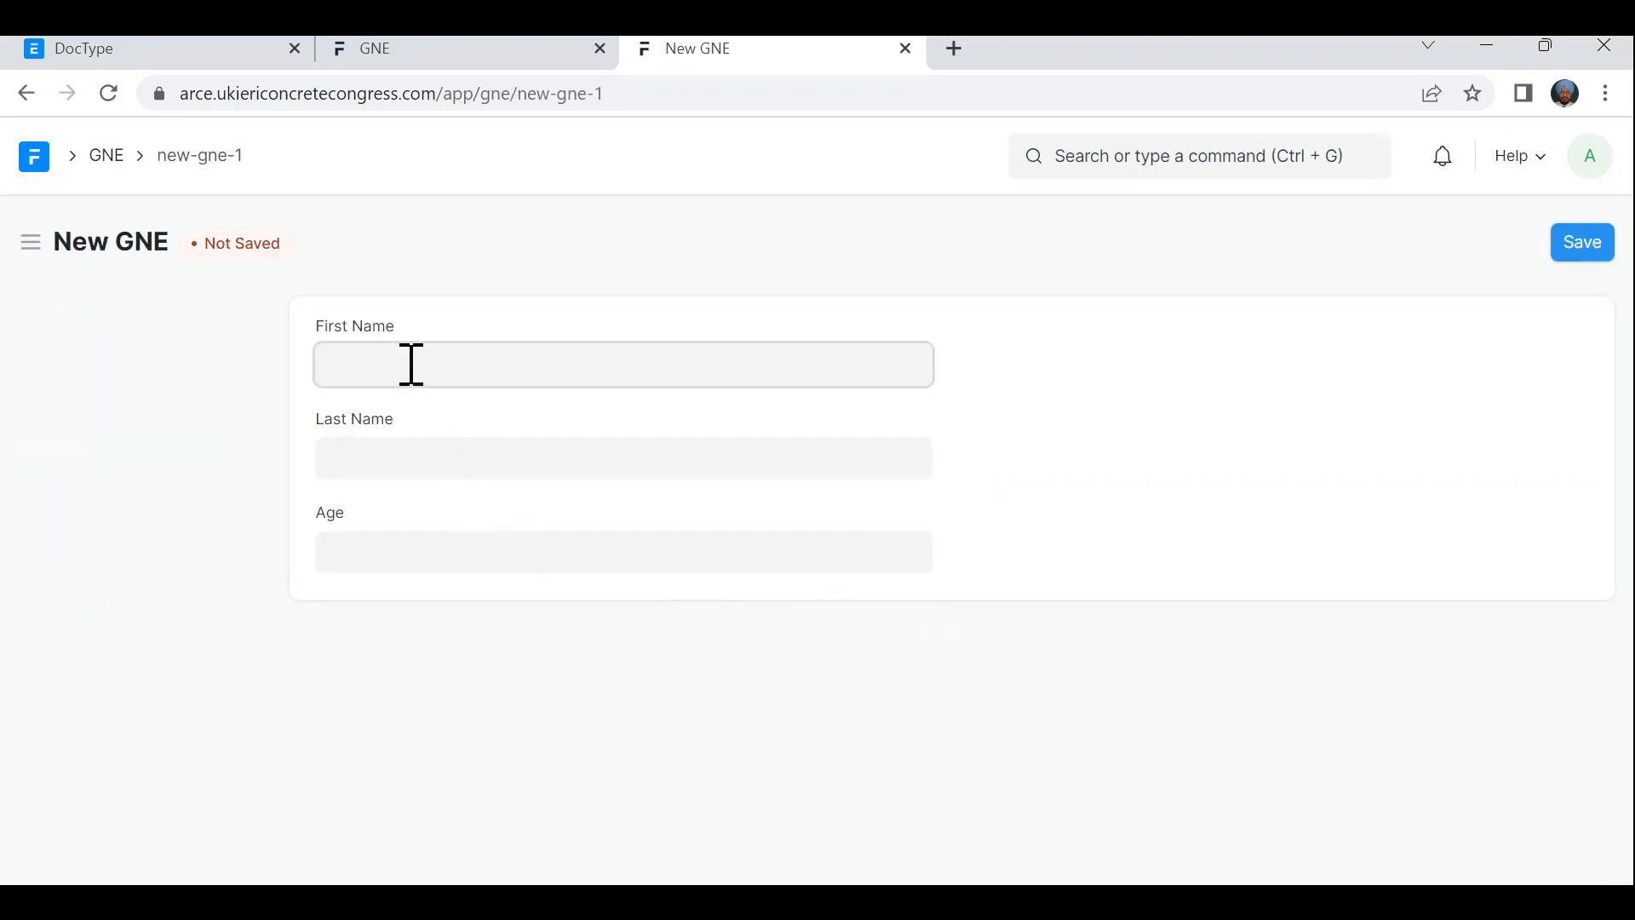
key("Tab")
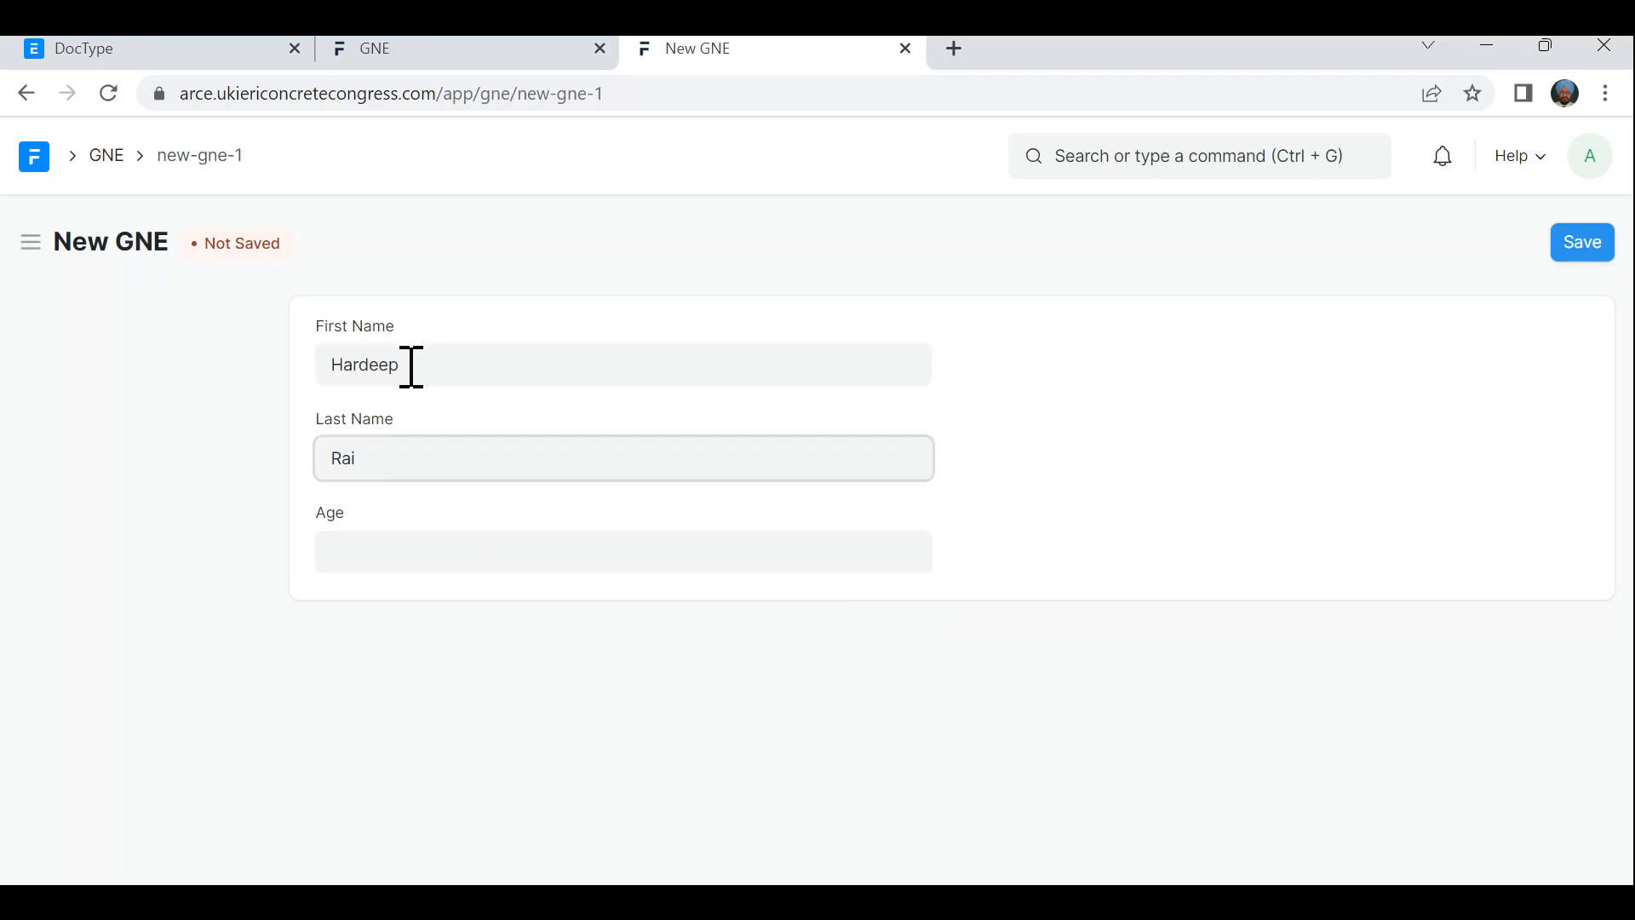
left_click(402, 555)
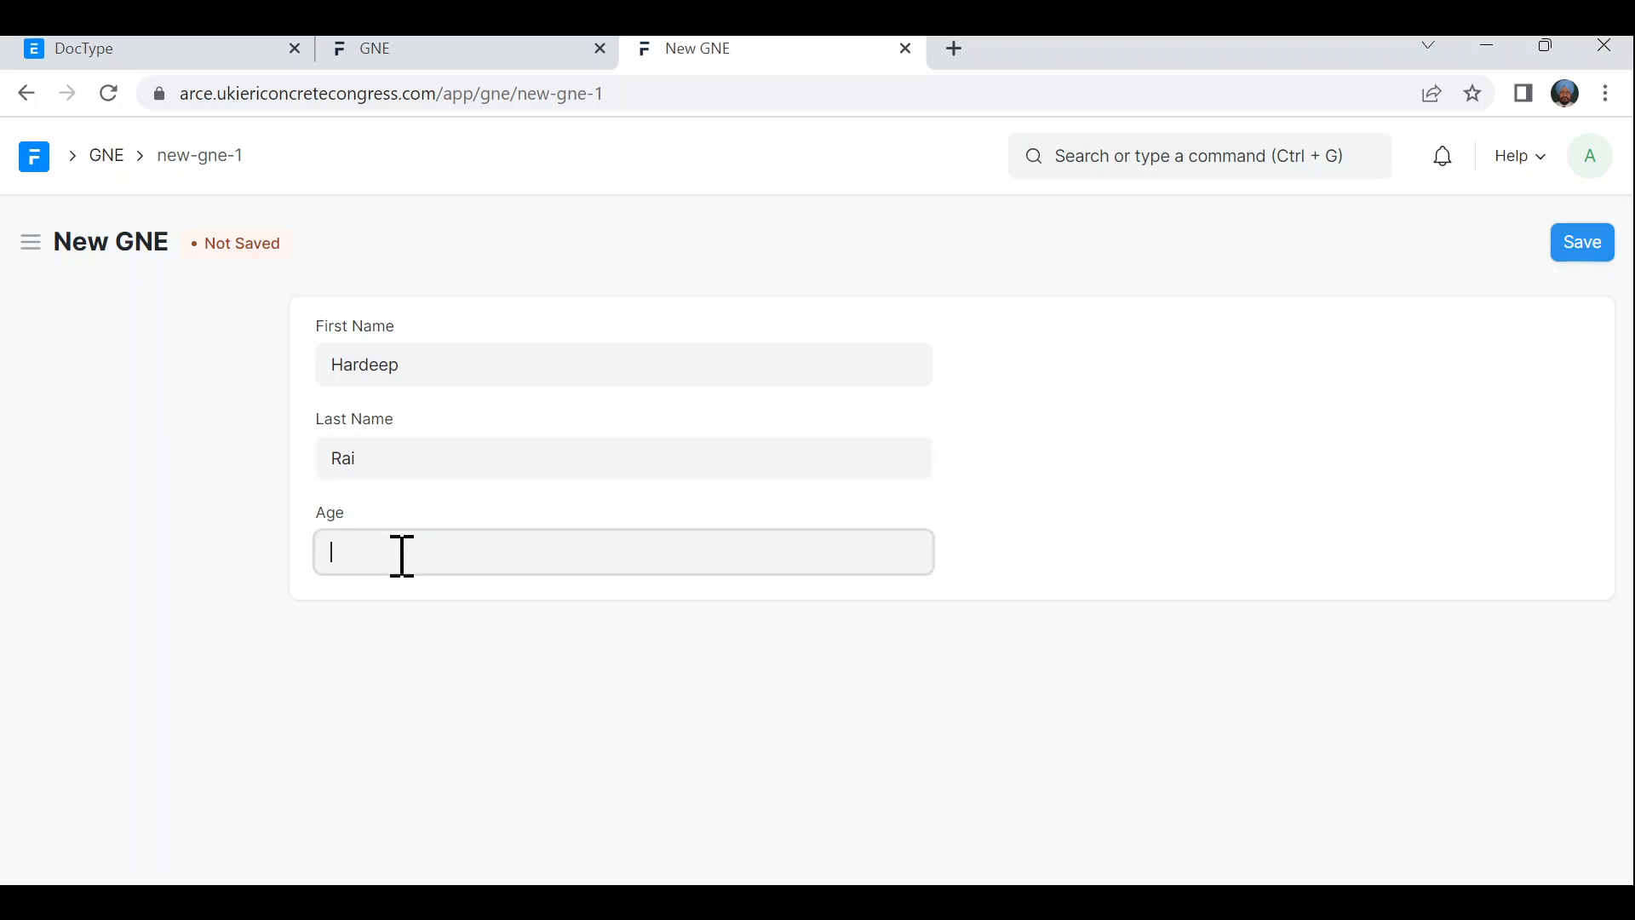
type("25")
left_click(1577, 253)
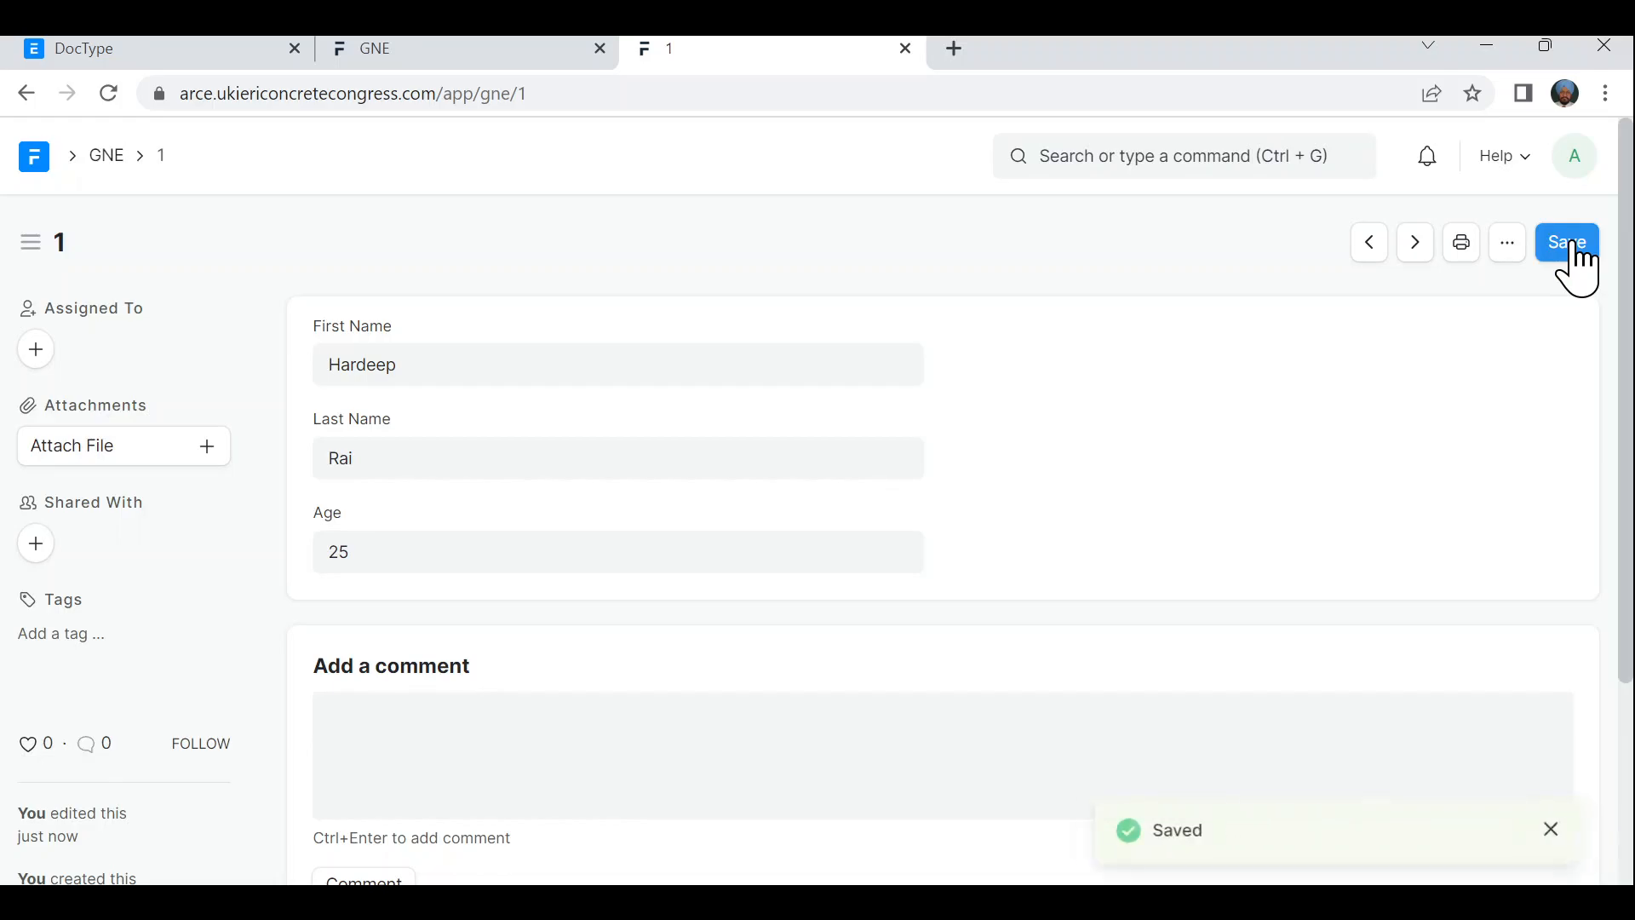
- Start another new GNE record from the current record's actions menu
scroll(1431, 508, "down", 1)
scroll(1435, 515, "down", 3)
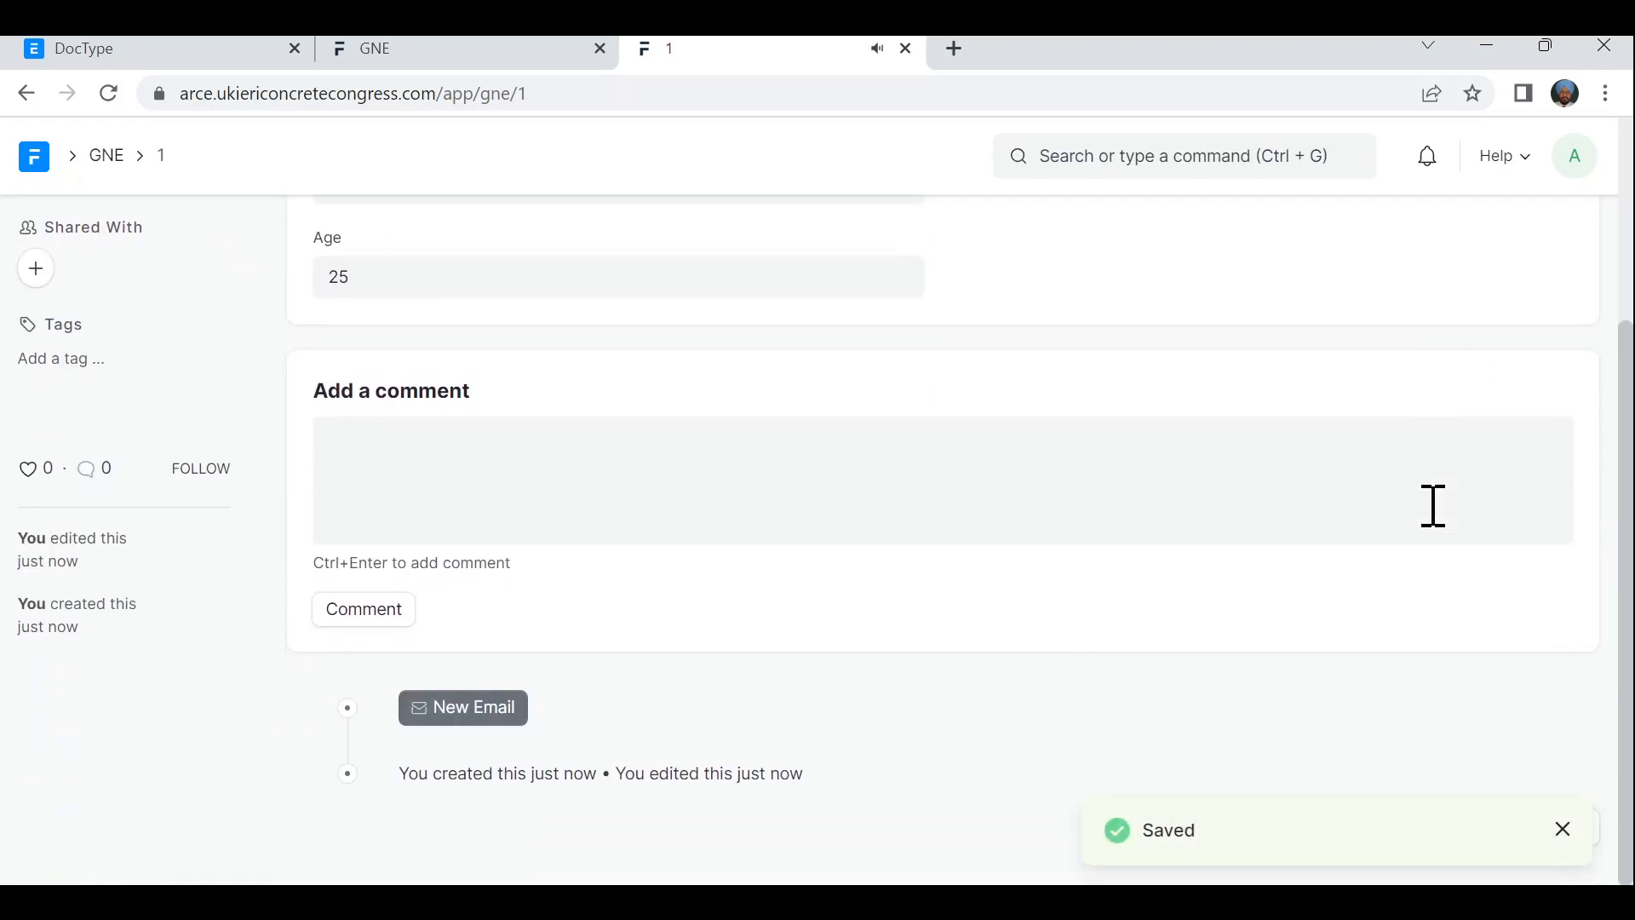
scroll(1437, 519, "up", 3)
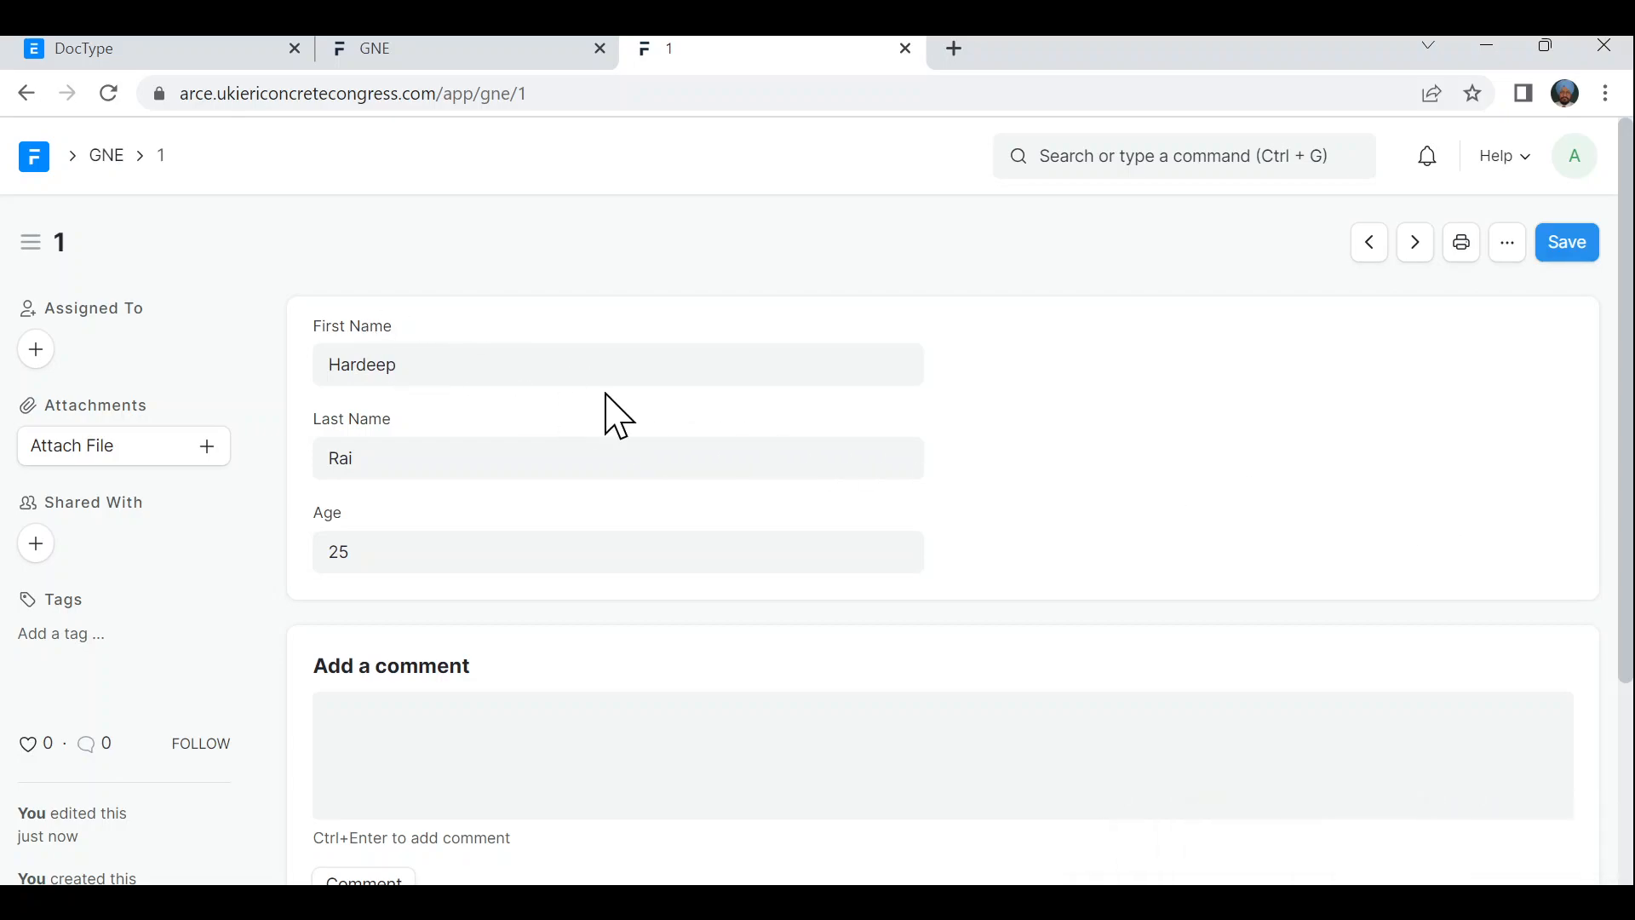
left_click(1514, 254)
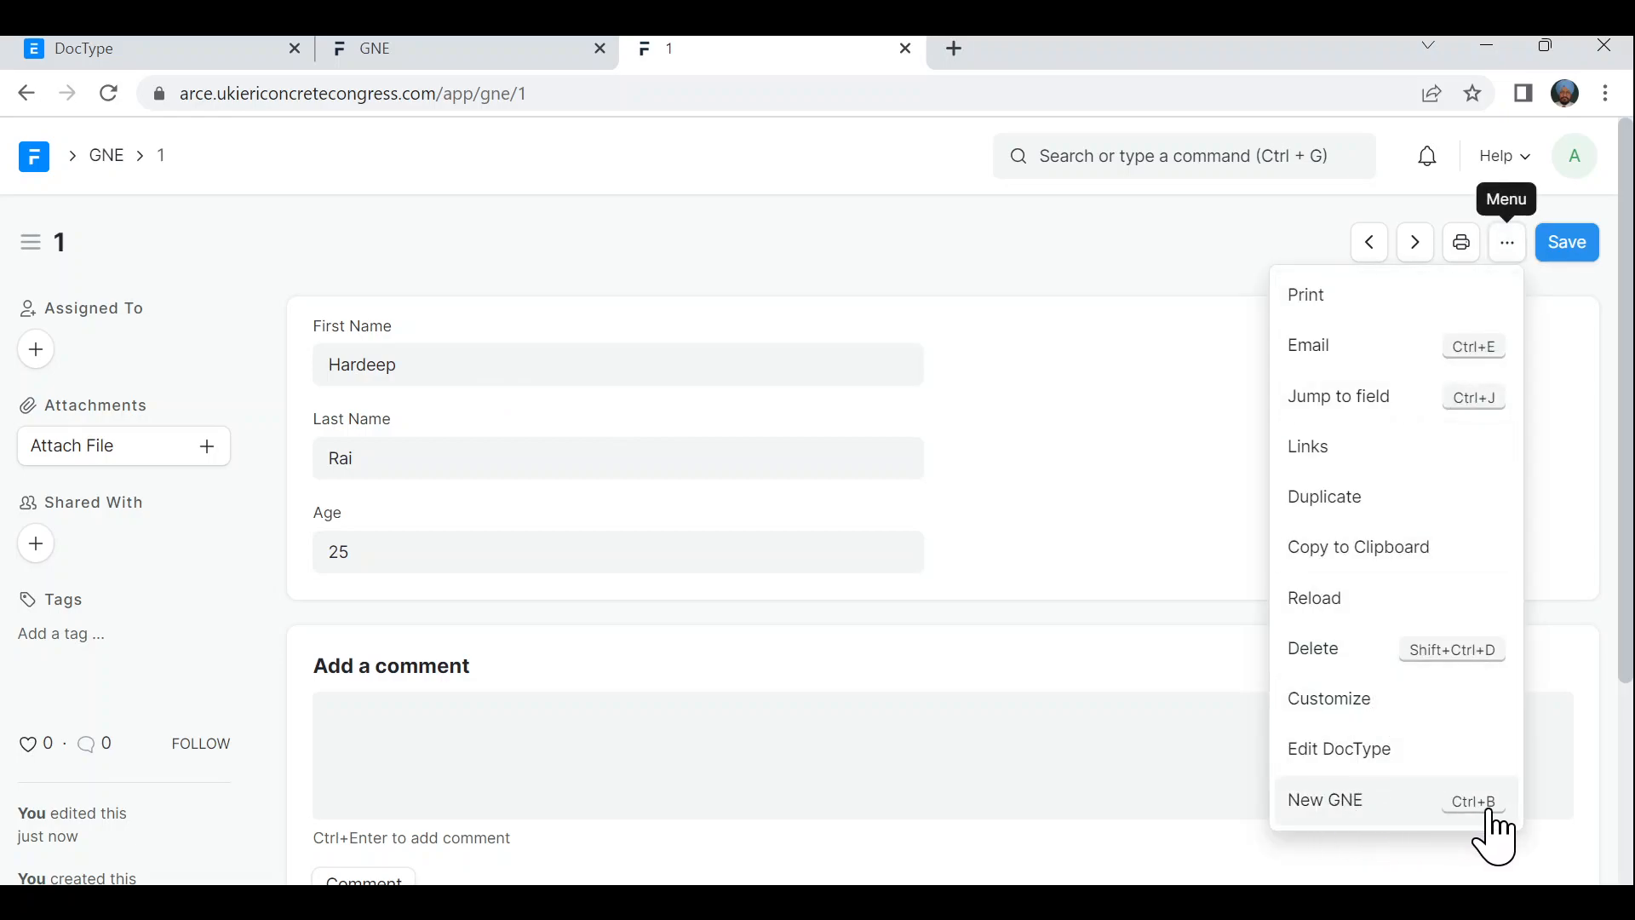
left_click(1339, 807)
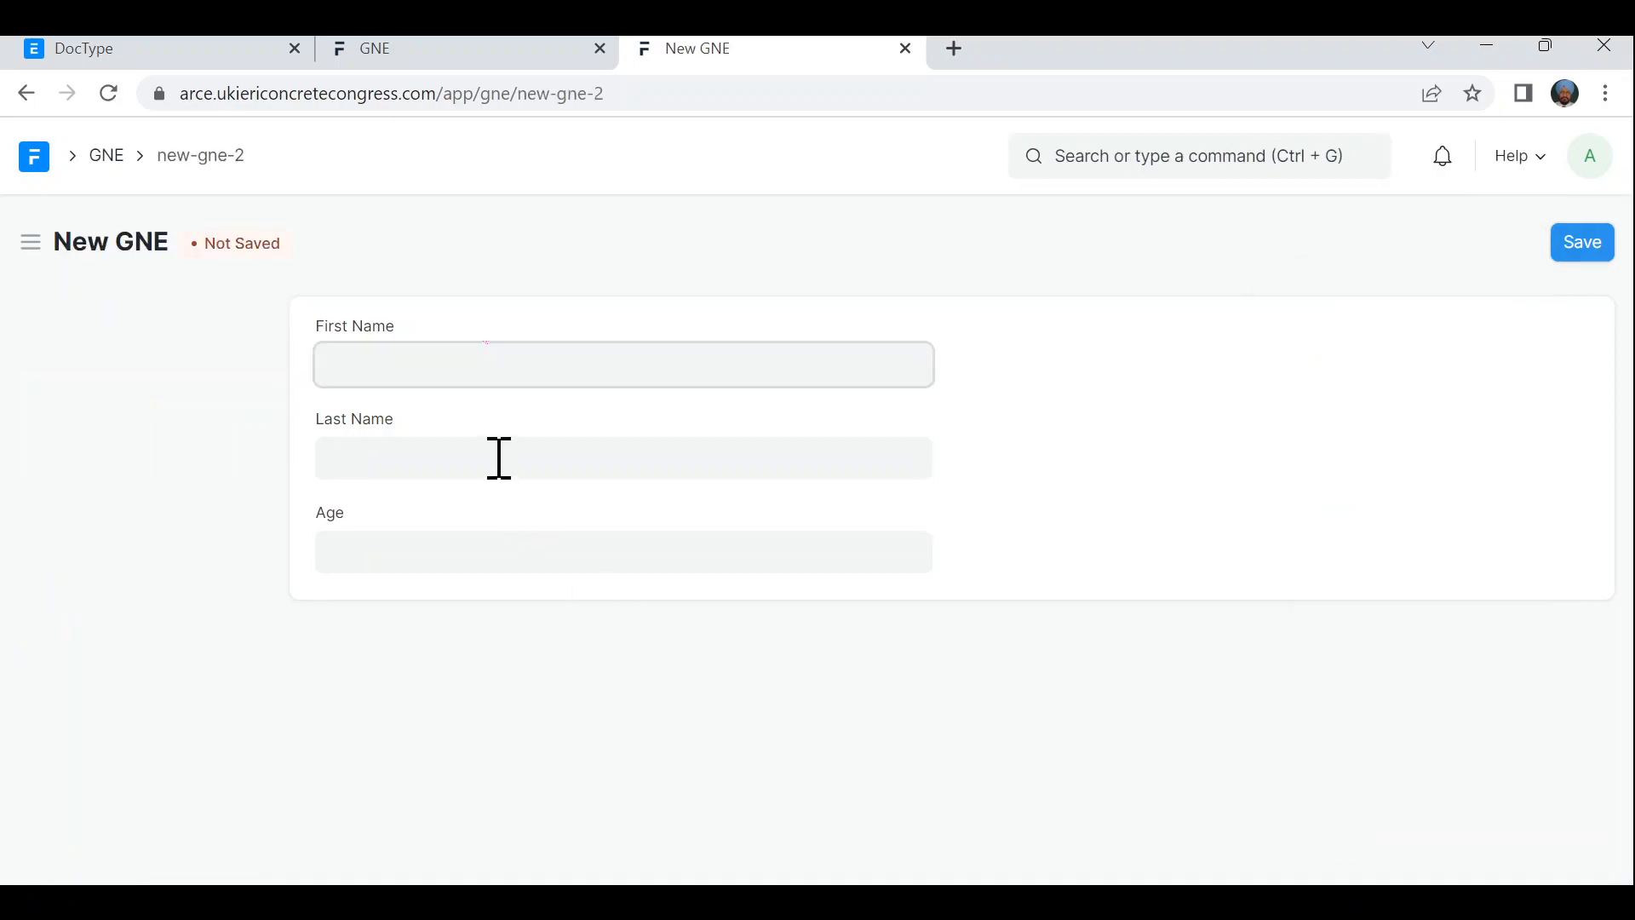
- Enter a first name, a last name and Age 14, then save the record
left_click(423, 474)
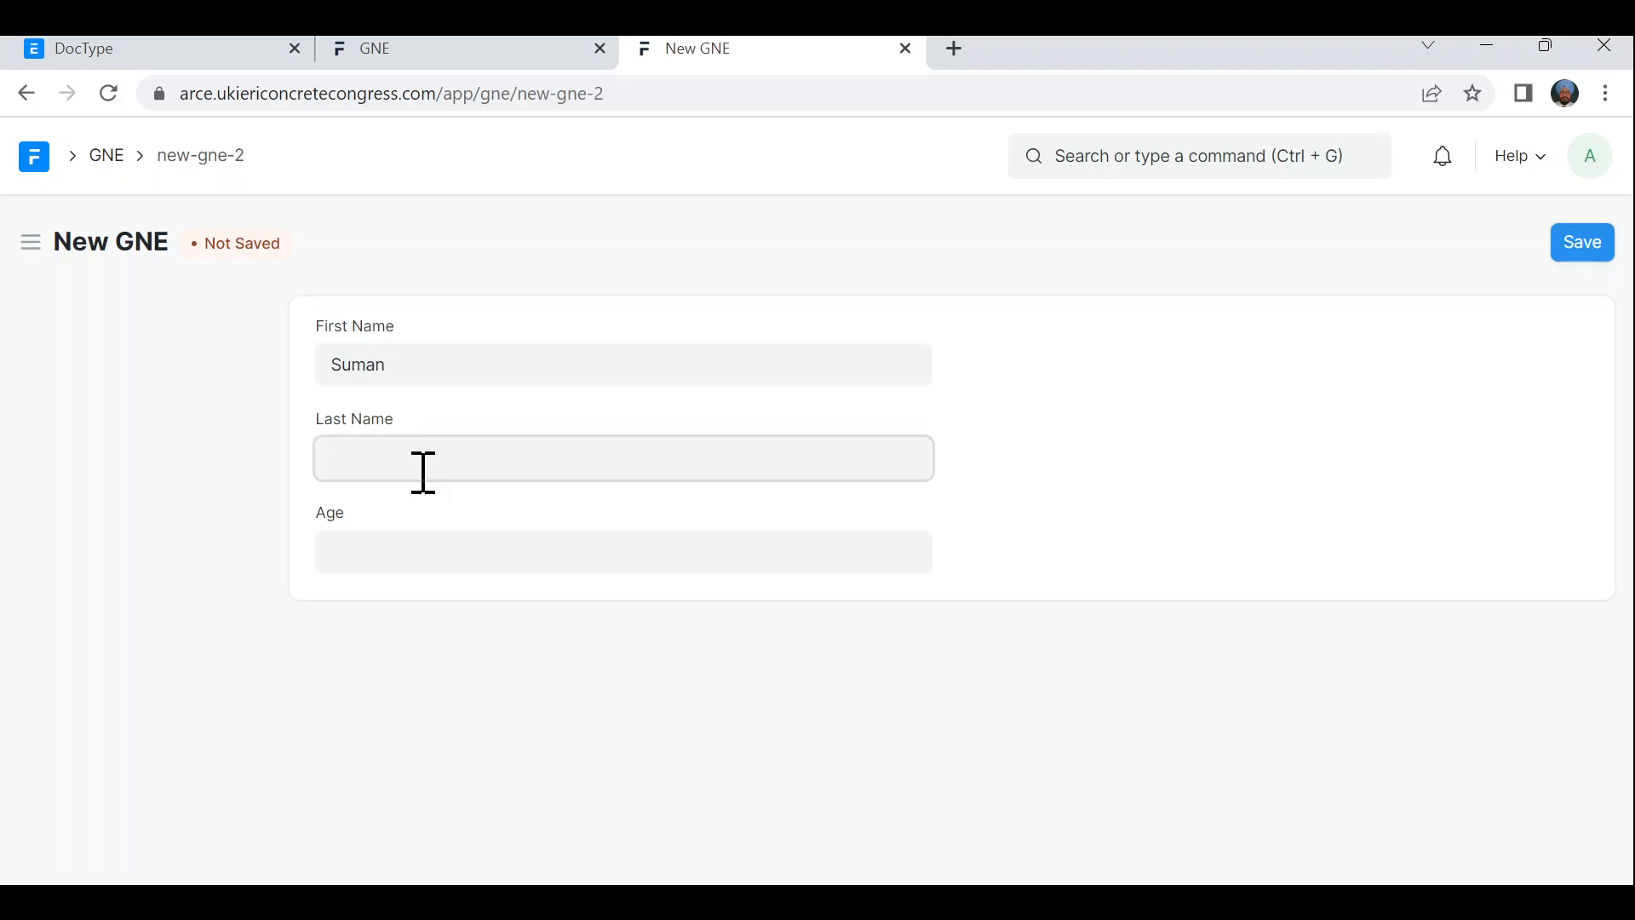
left_click(423, 545)
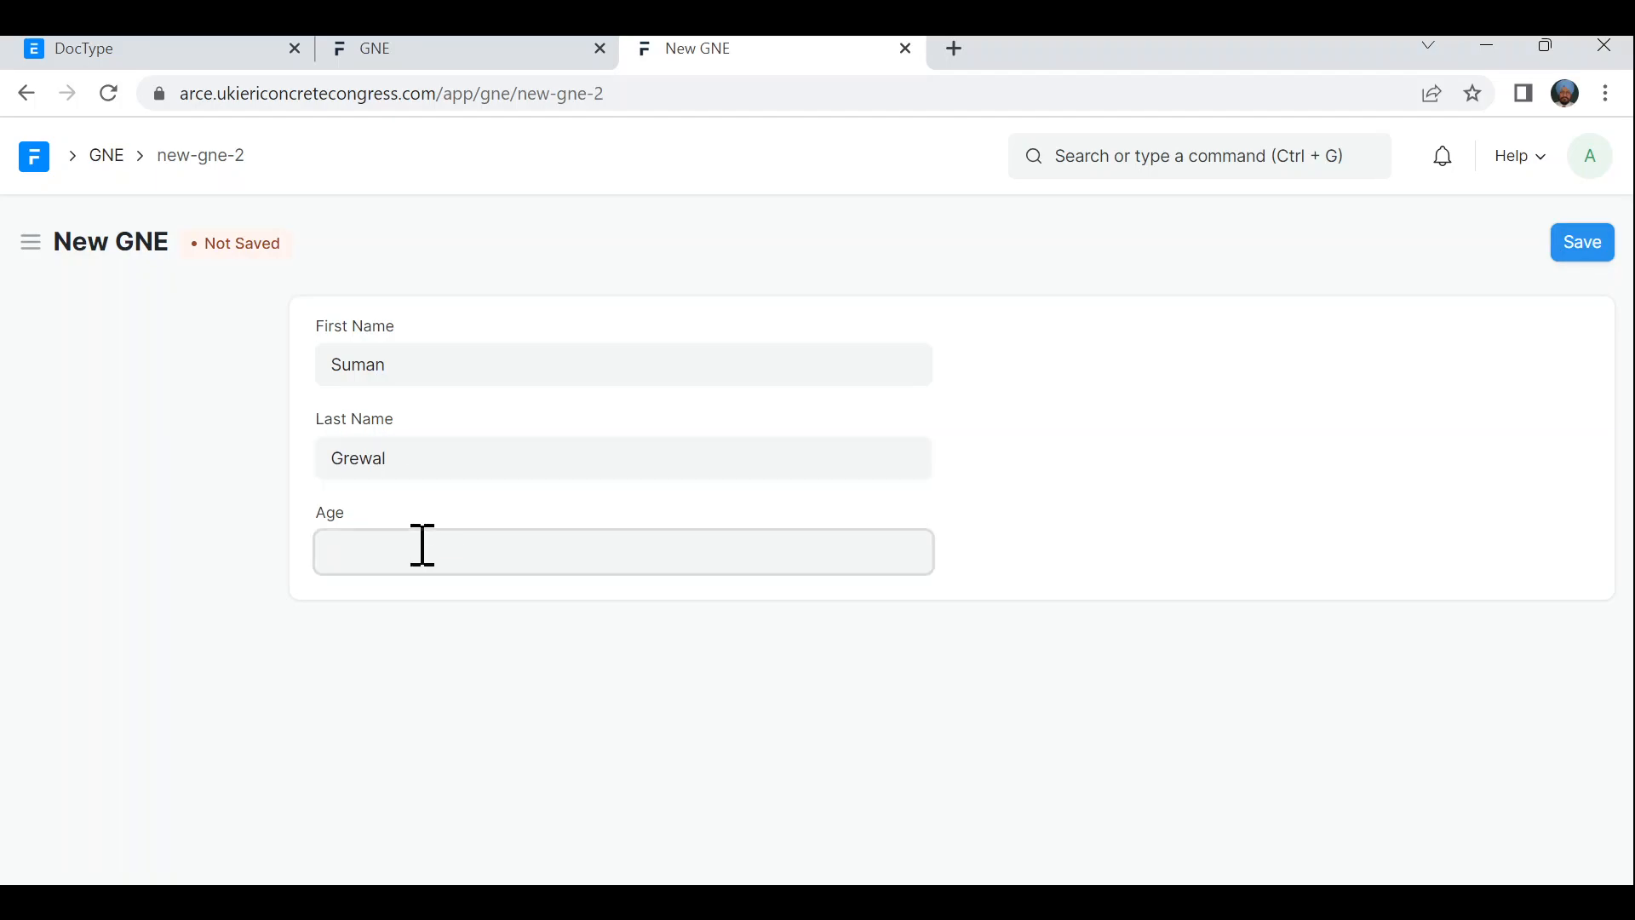
type("14")
left_click(1582, 249)
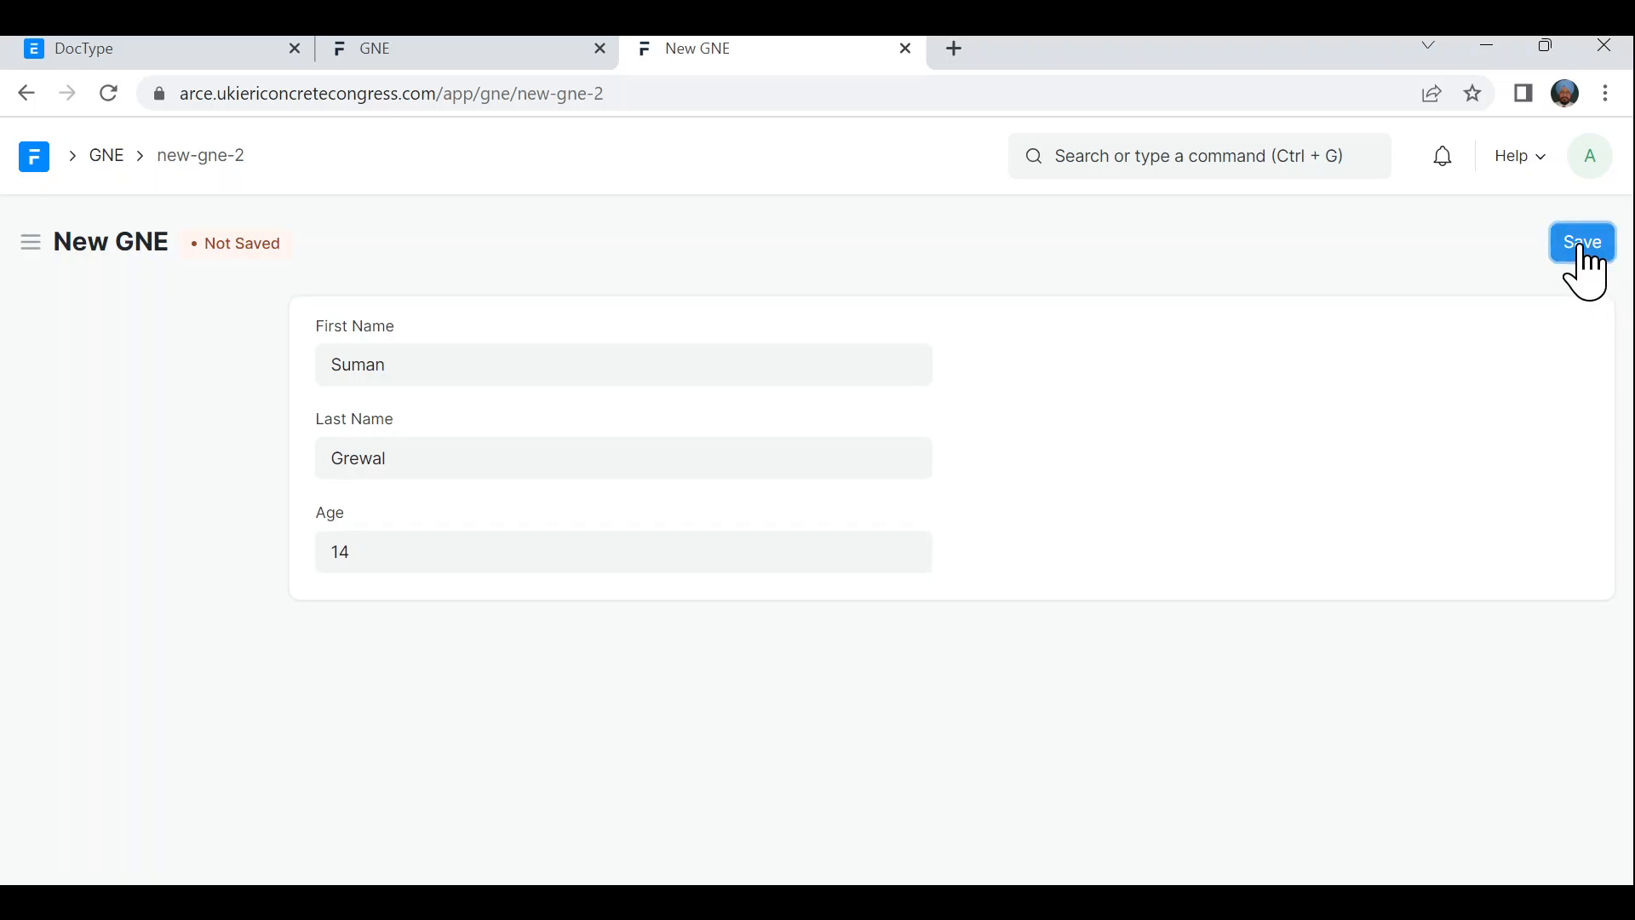
left_click(1583, 245)
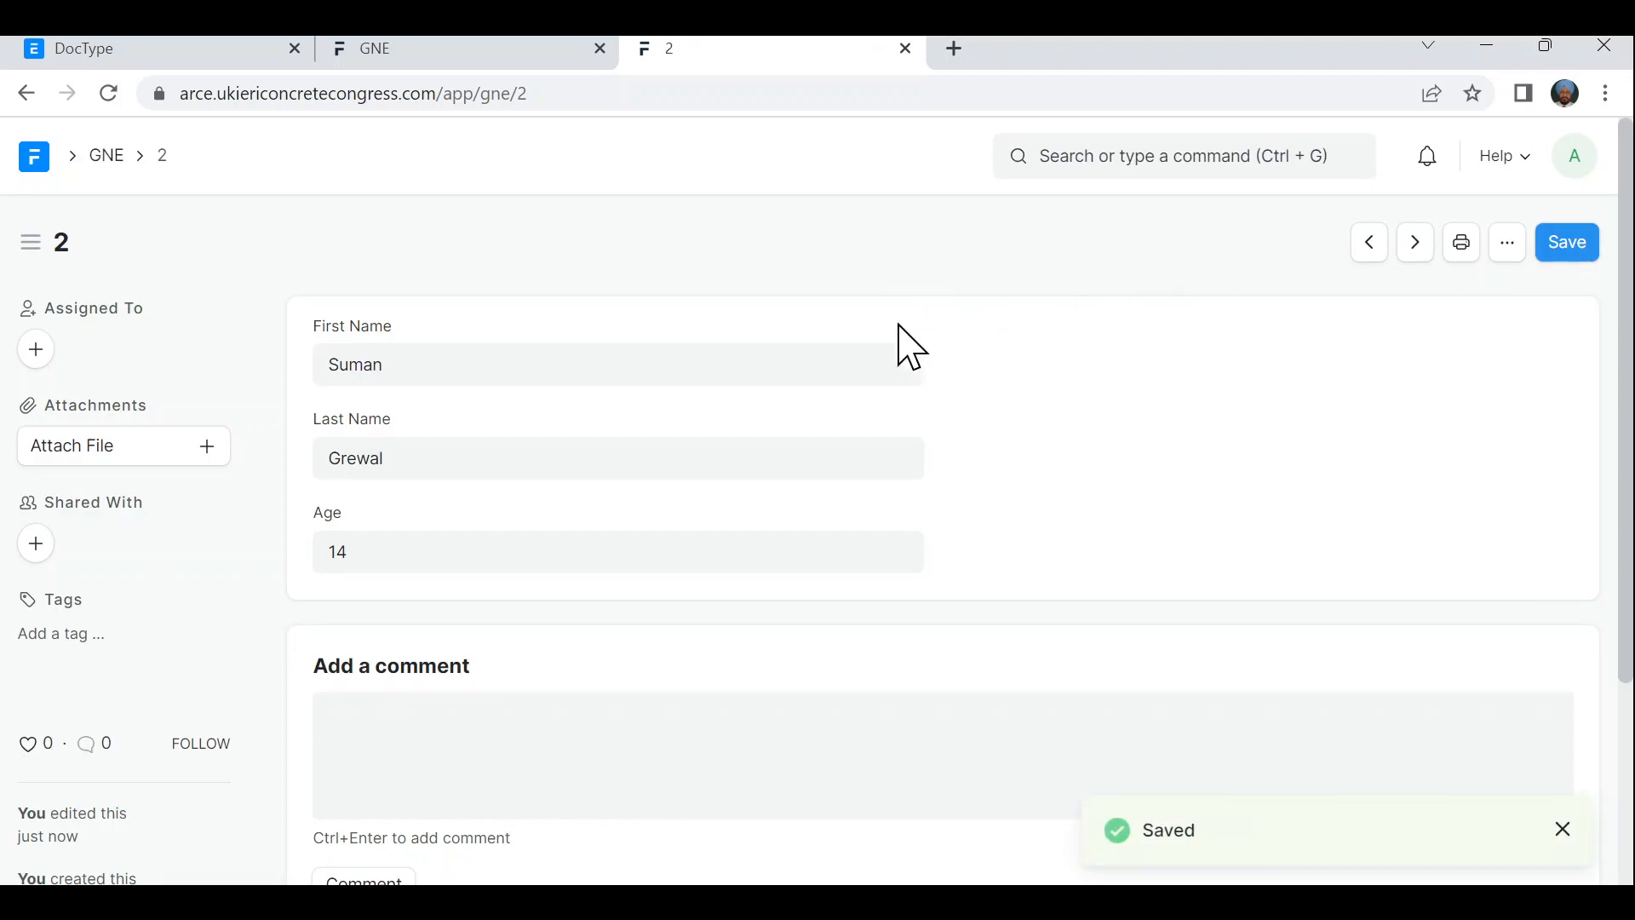
left_click(109, 157)
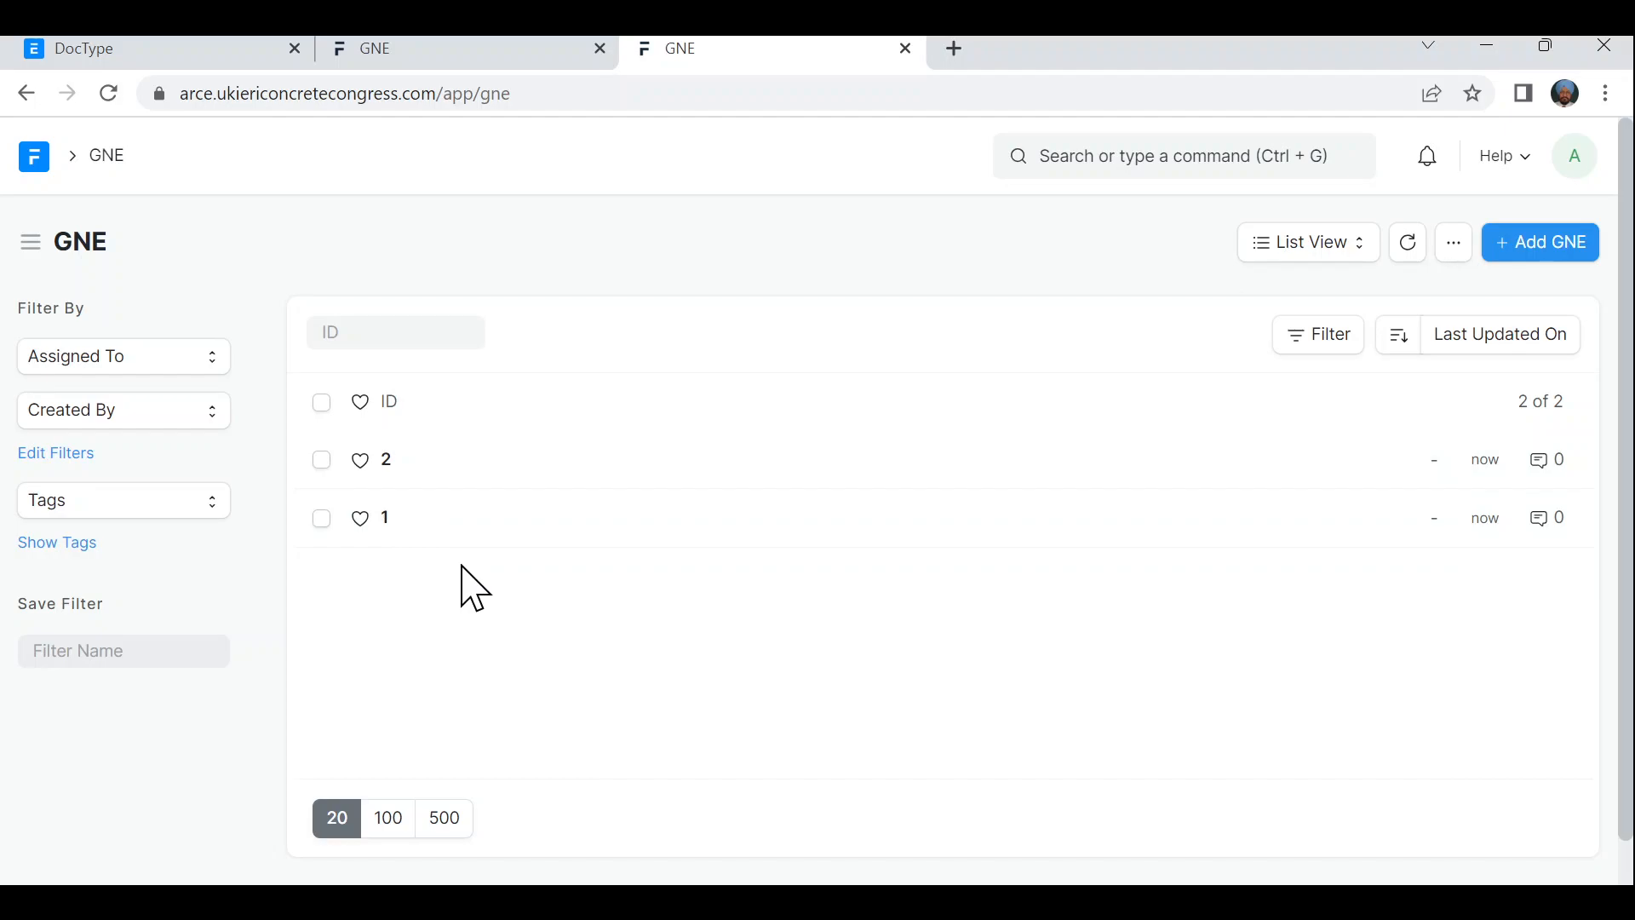
left_click(384, 521)
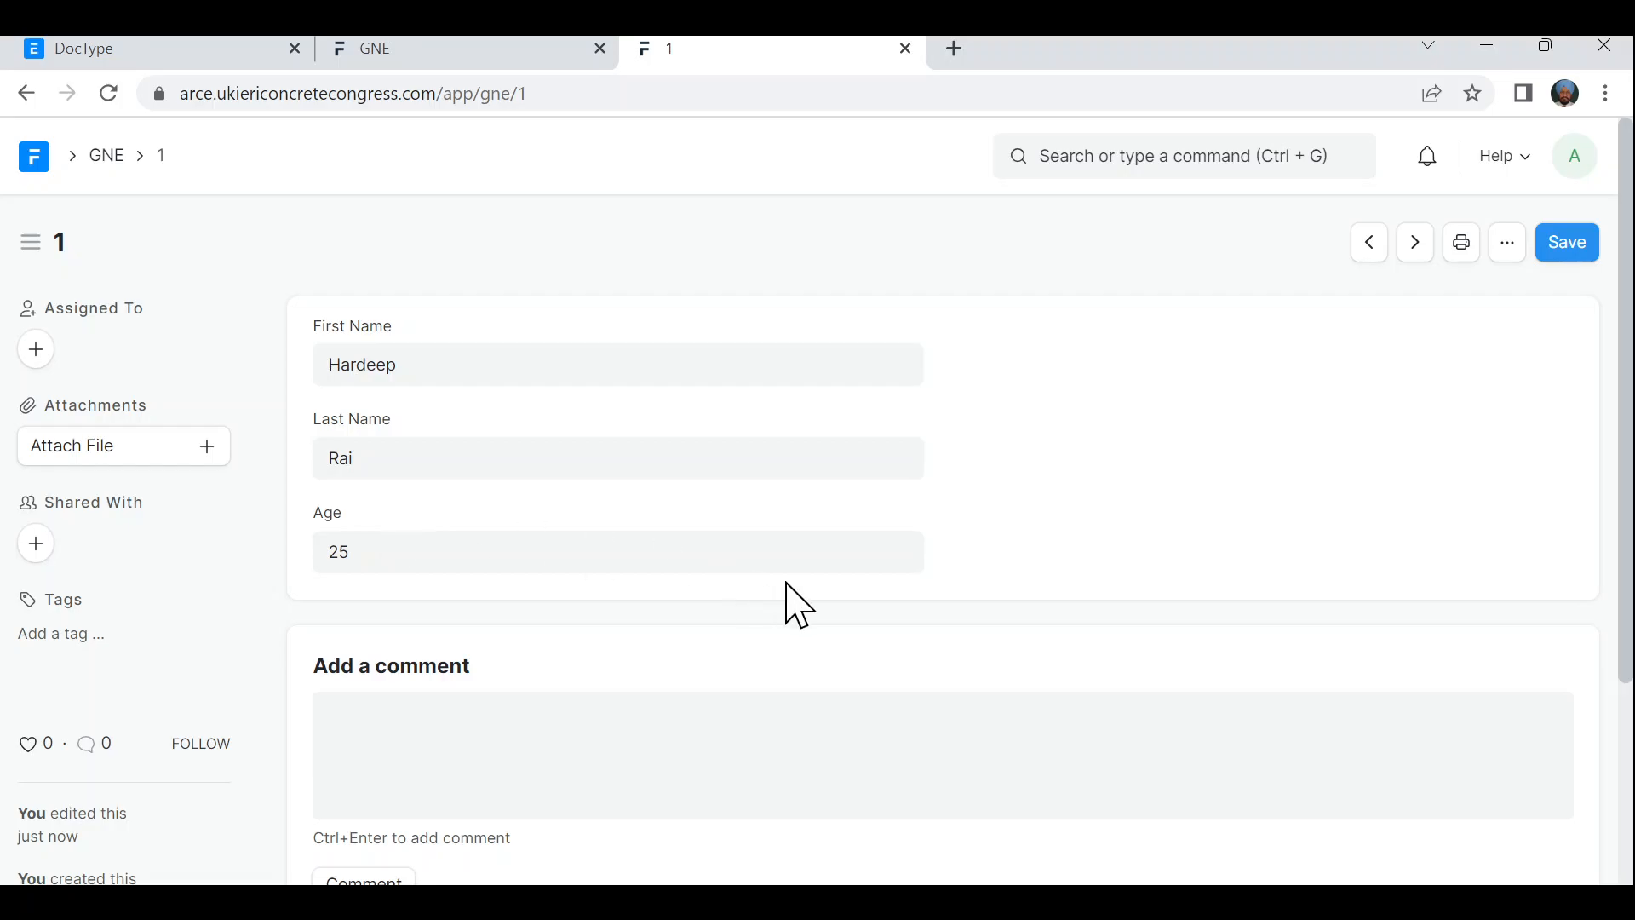
scroll(792, 600, "down", 1)
scroll(792, 601, "up", 1)
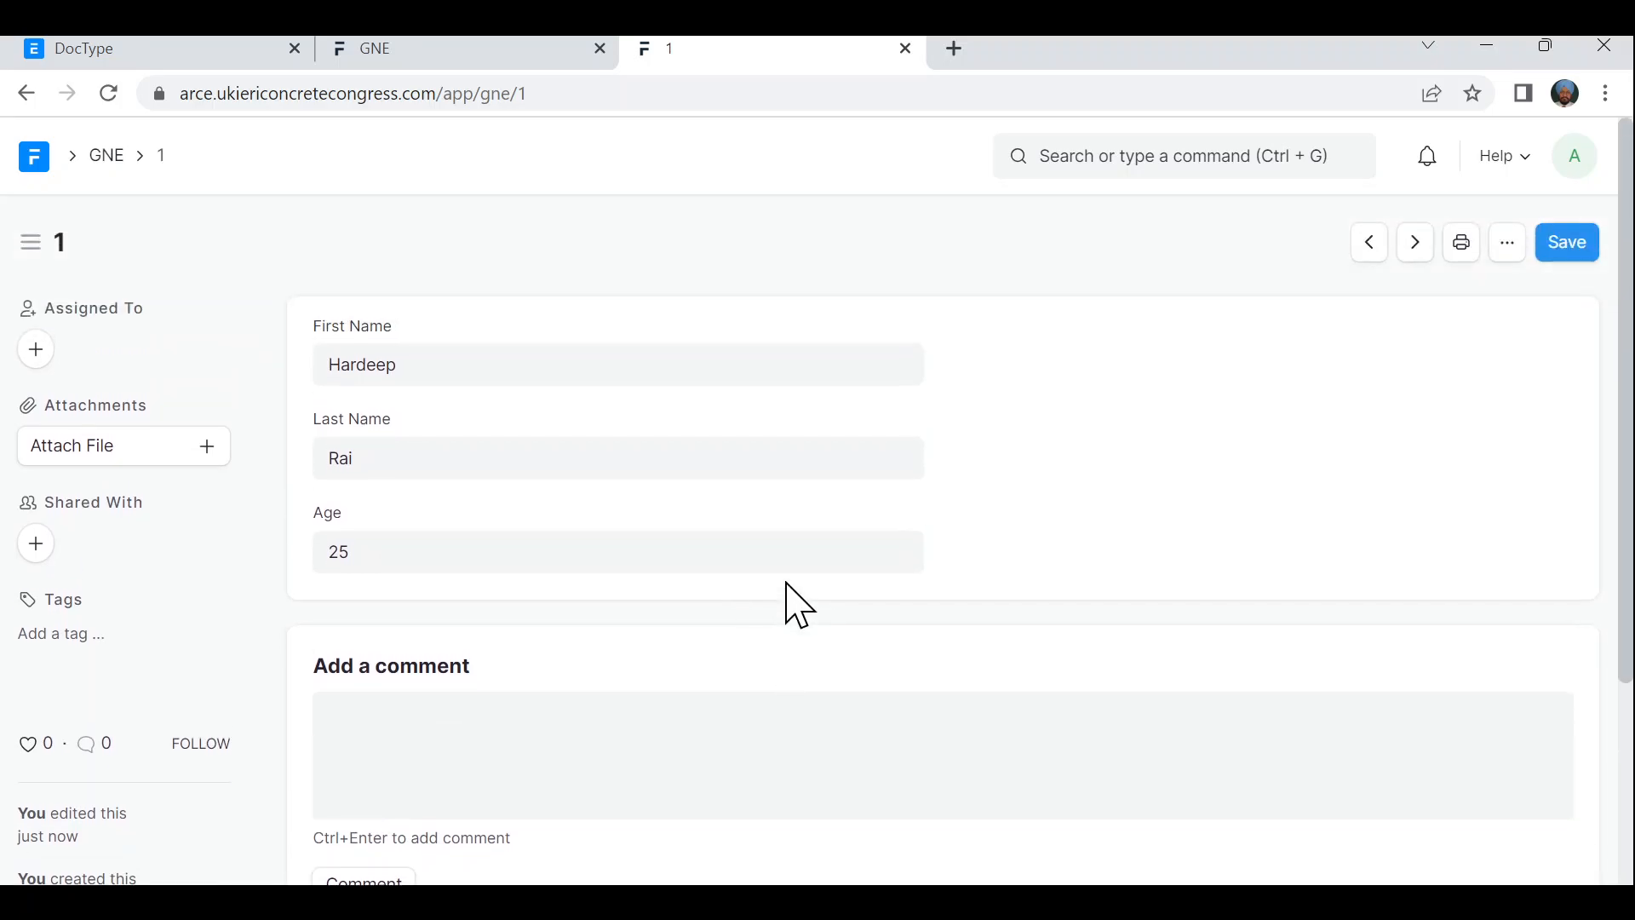
left_click(1416, 247)
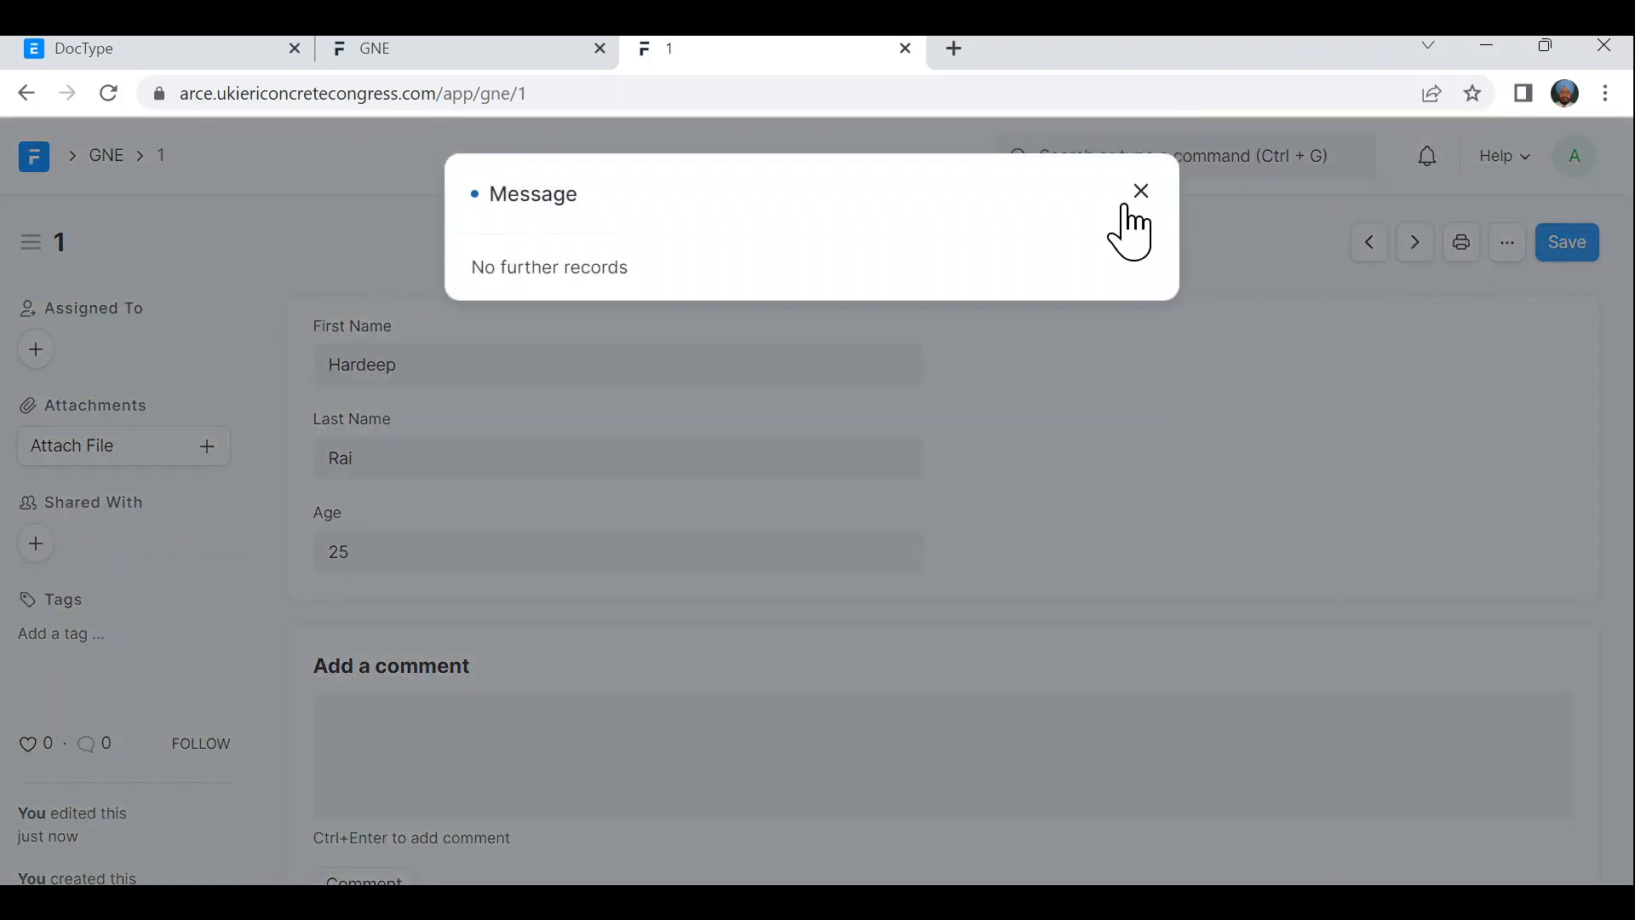
left_click(1142, 179)
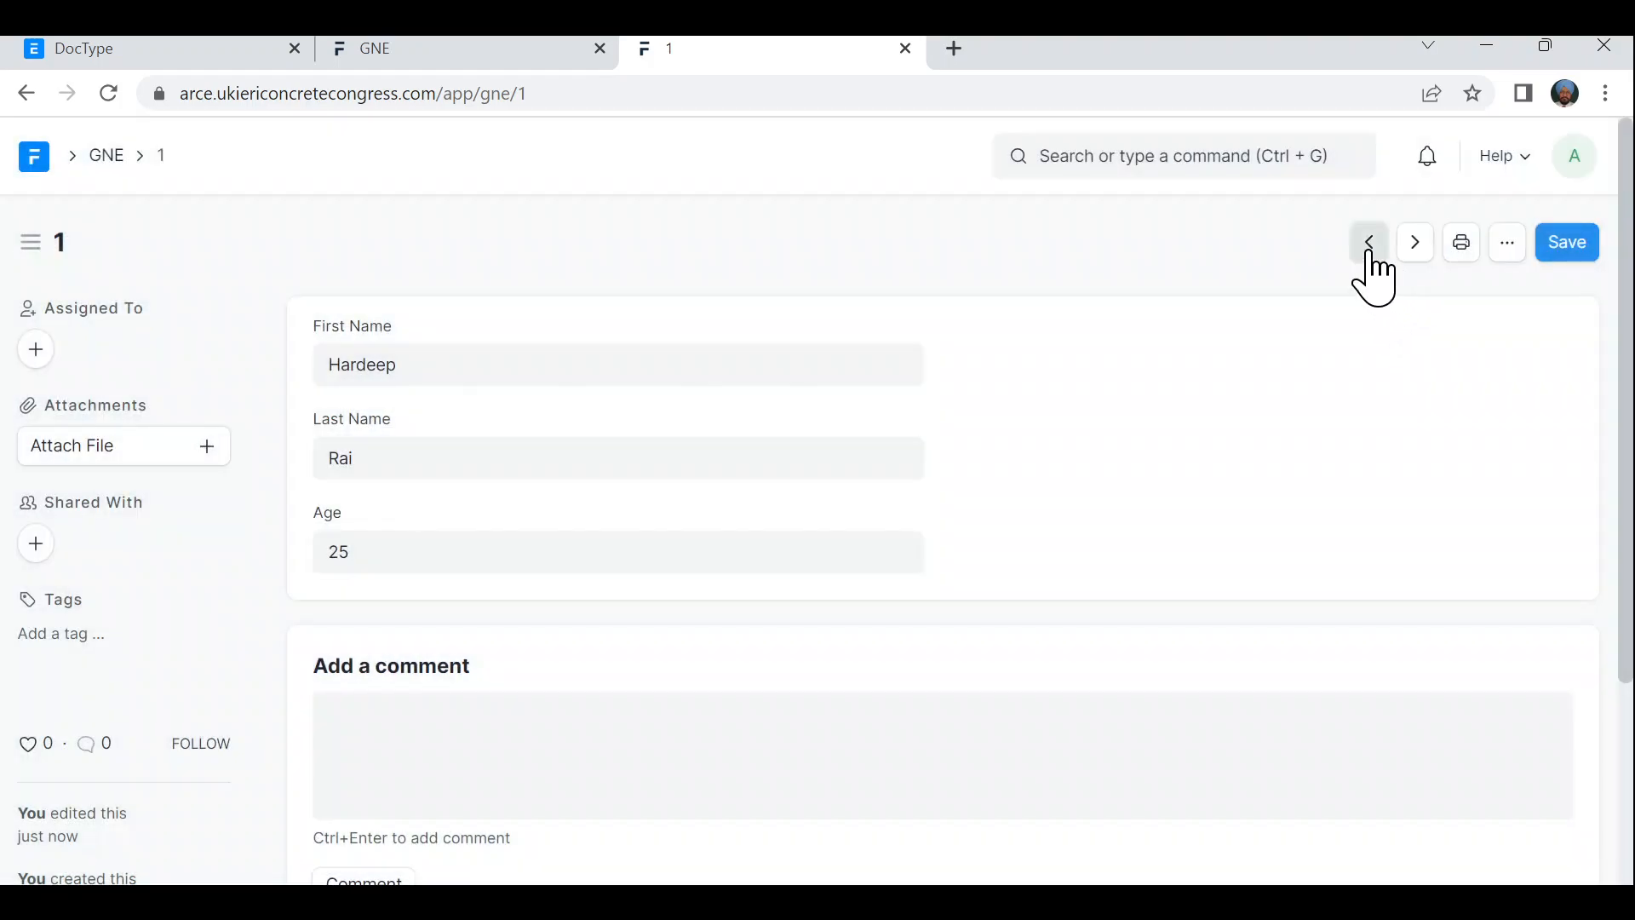
left_click(1370, 254)
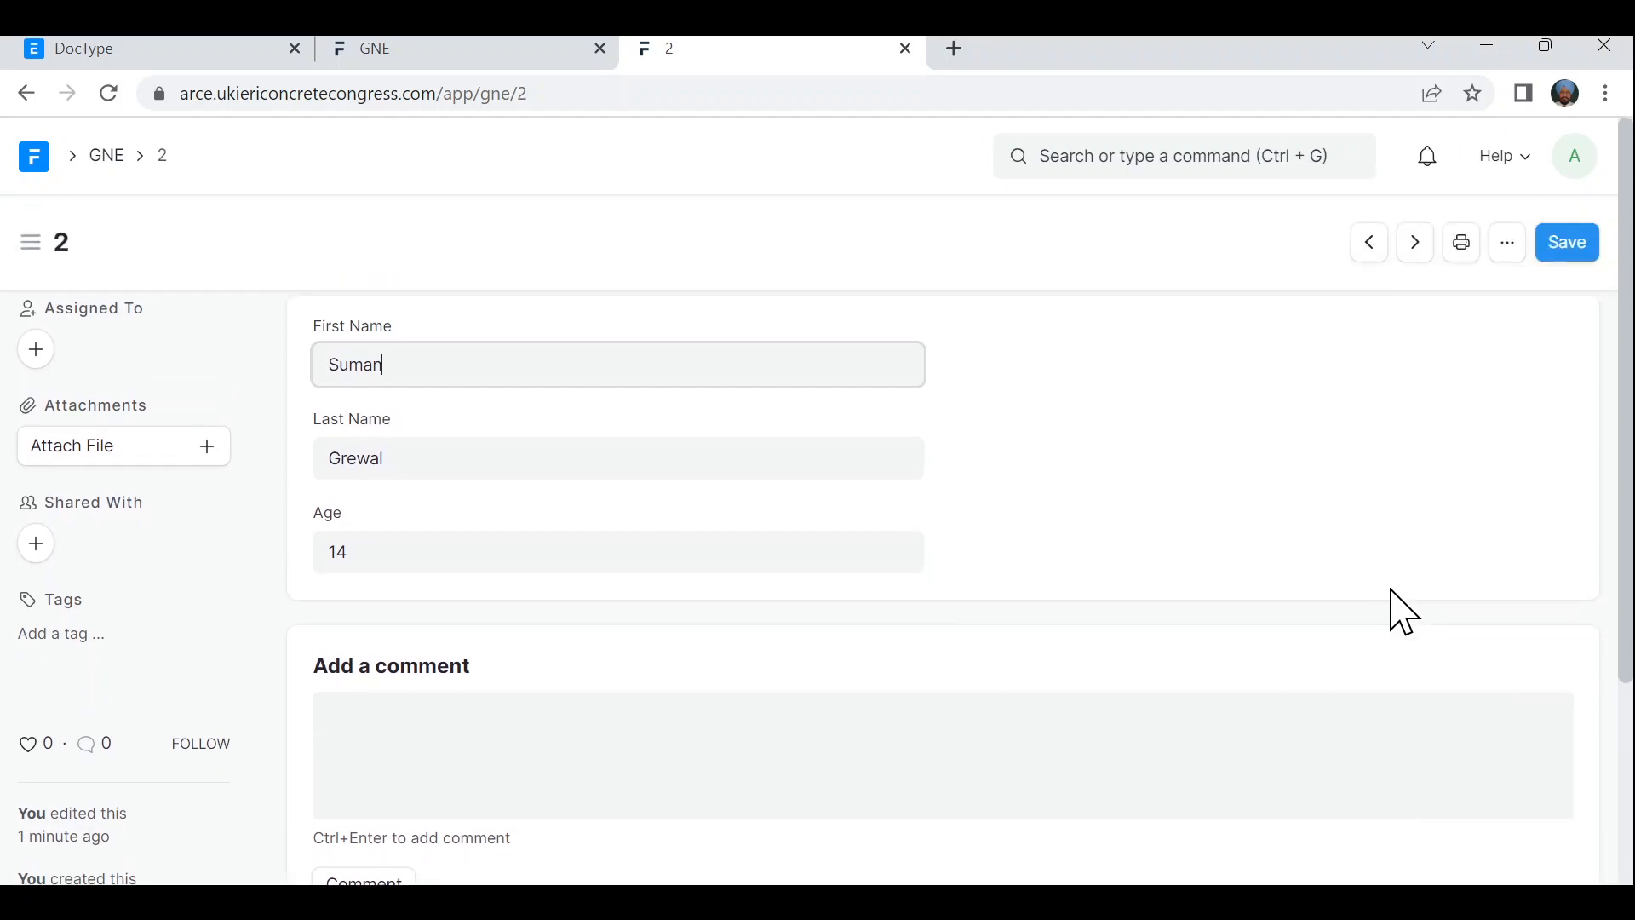
- Return to the GNE list, then open the GNE DocType from the DocType List
left_click(115, 162)
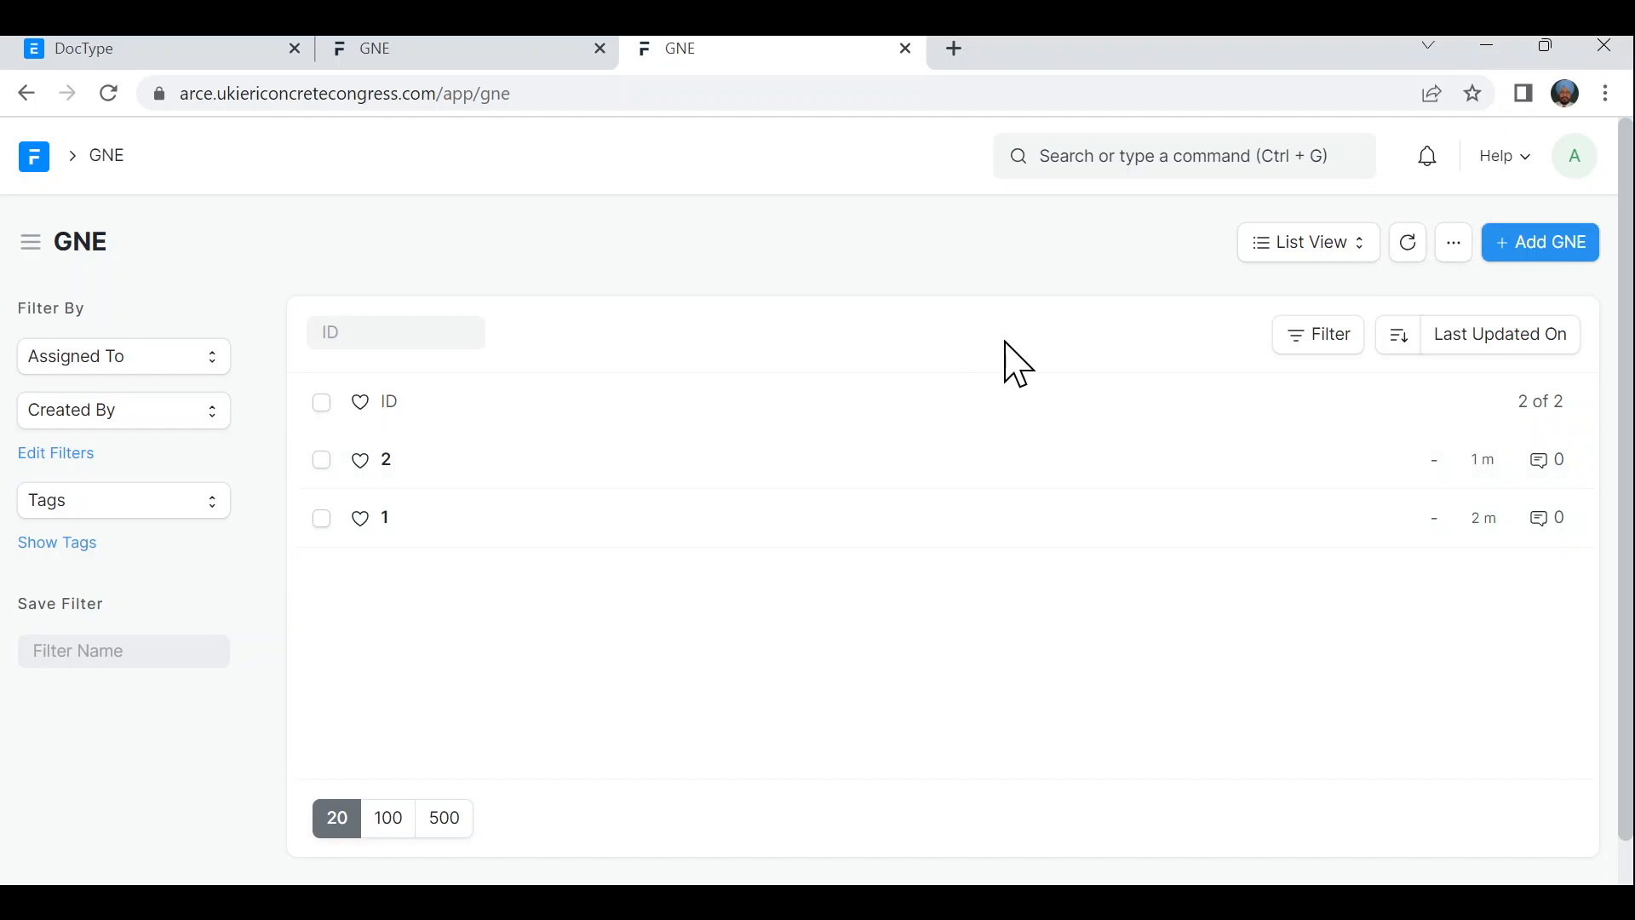
left_click(1172, 163)
type("d")
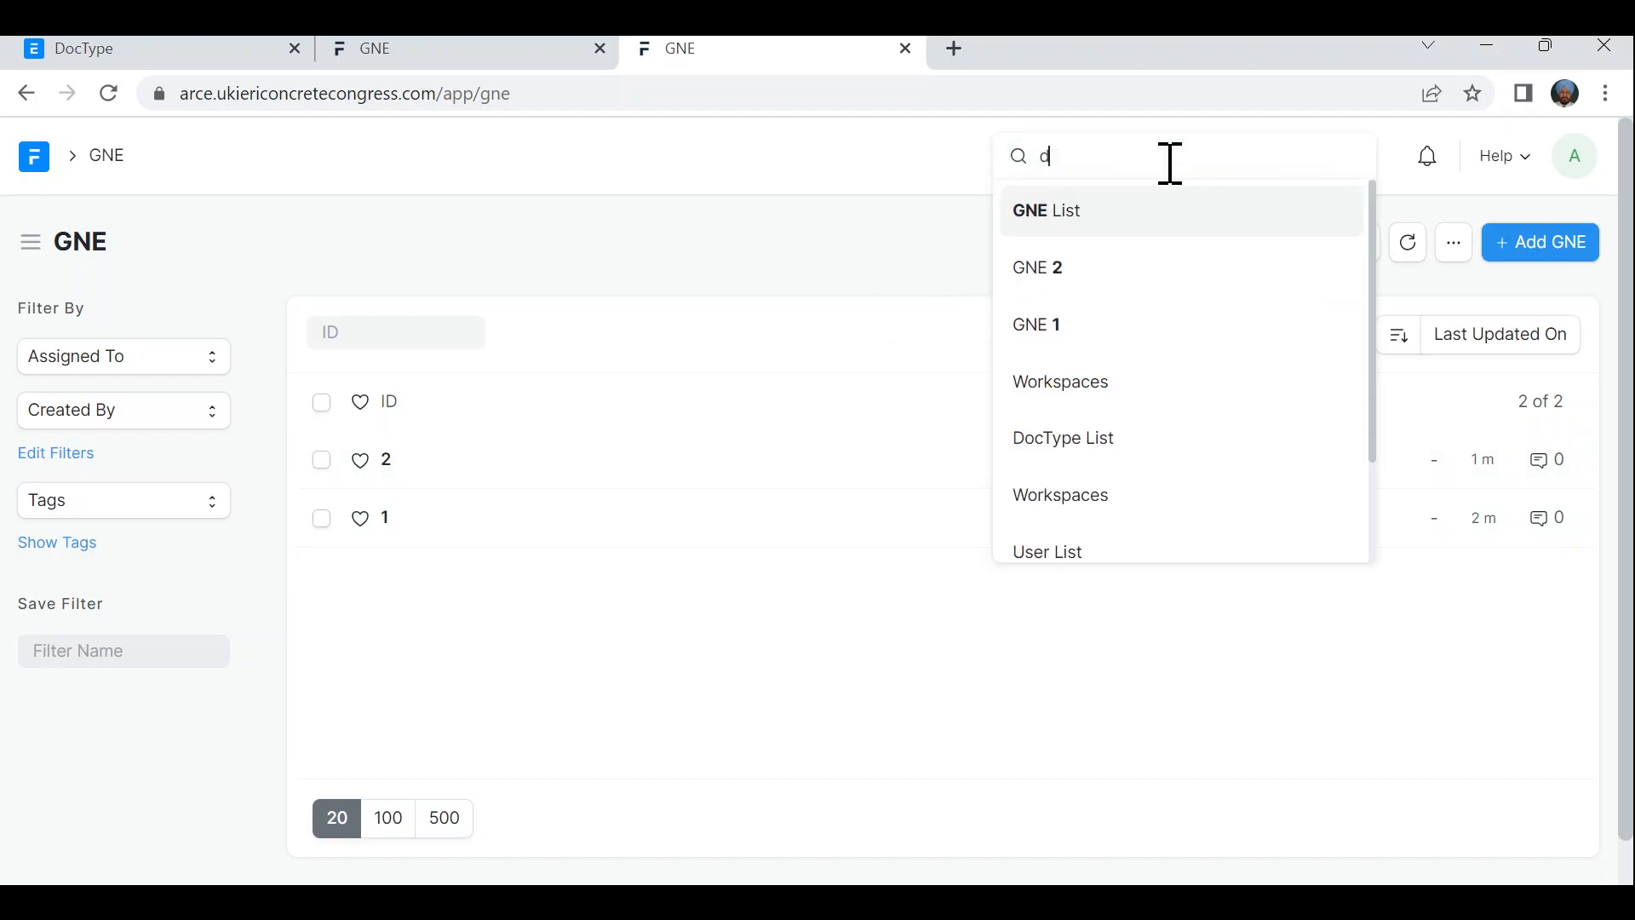
type("octype")
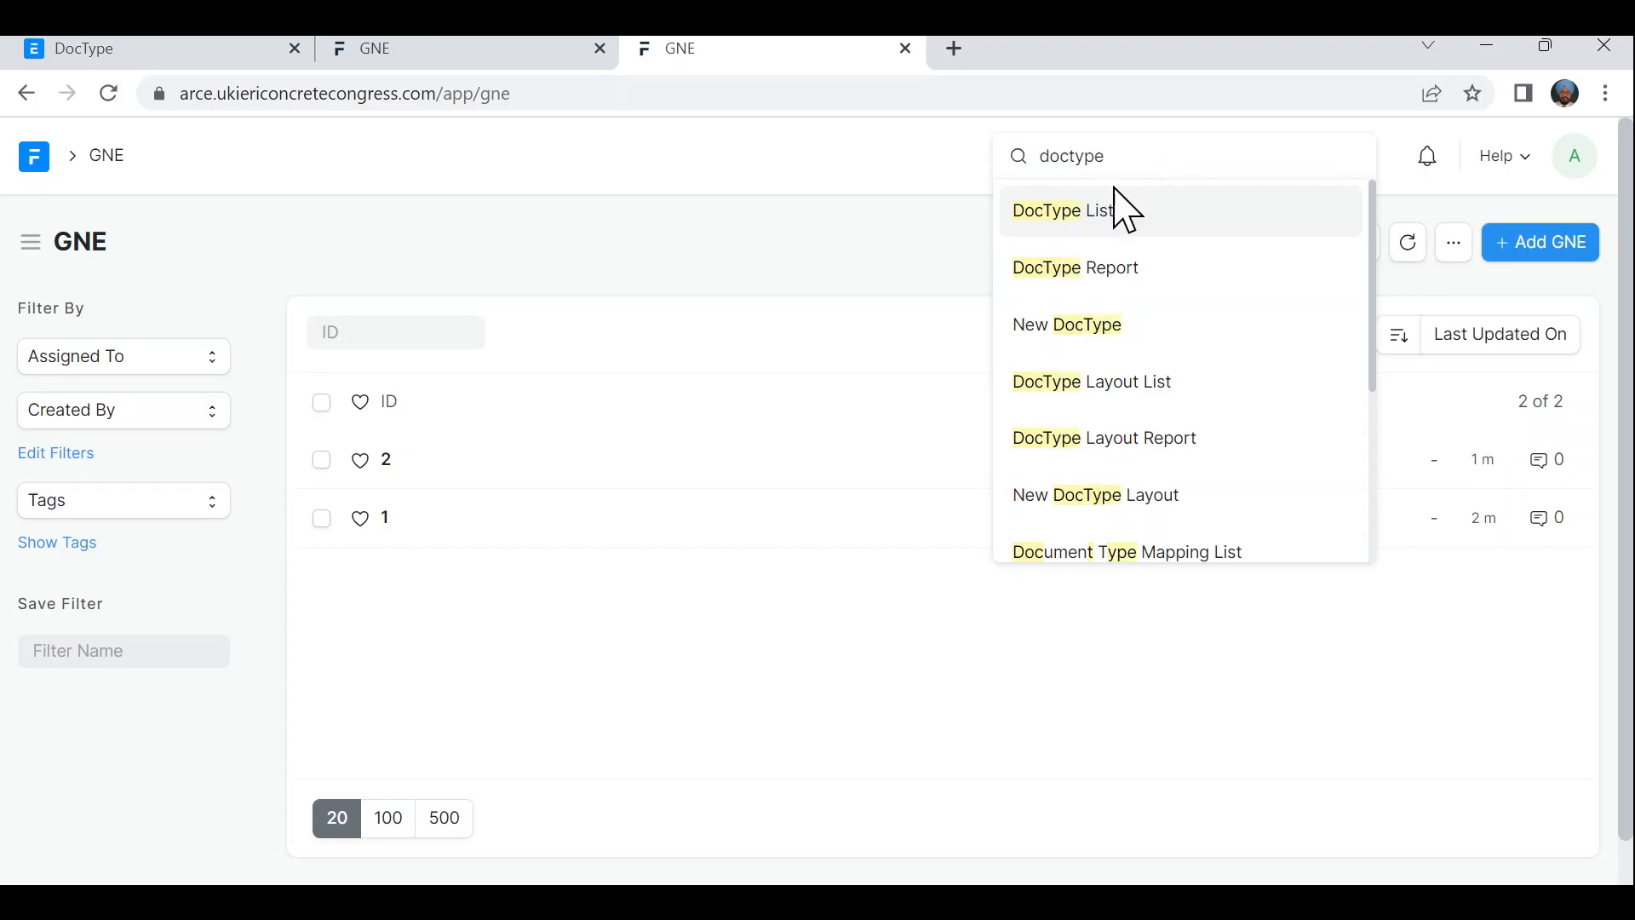
left_click(1106, 208)
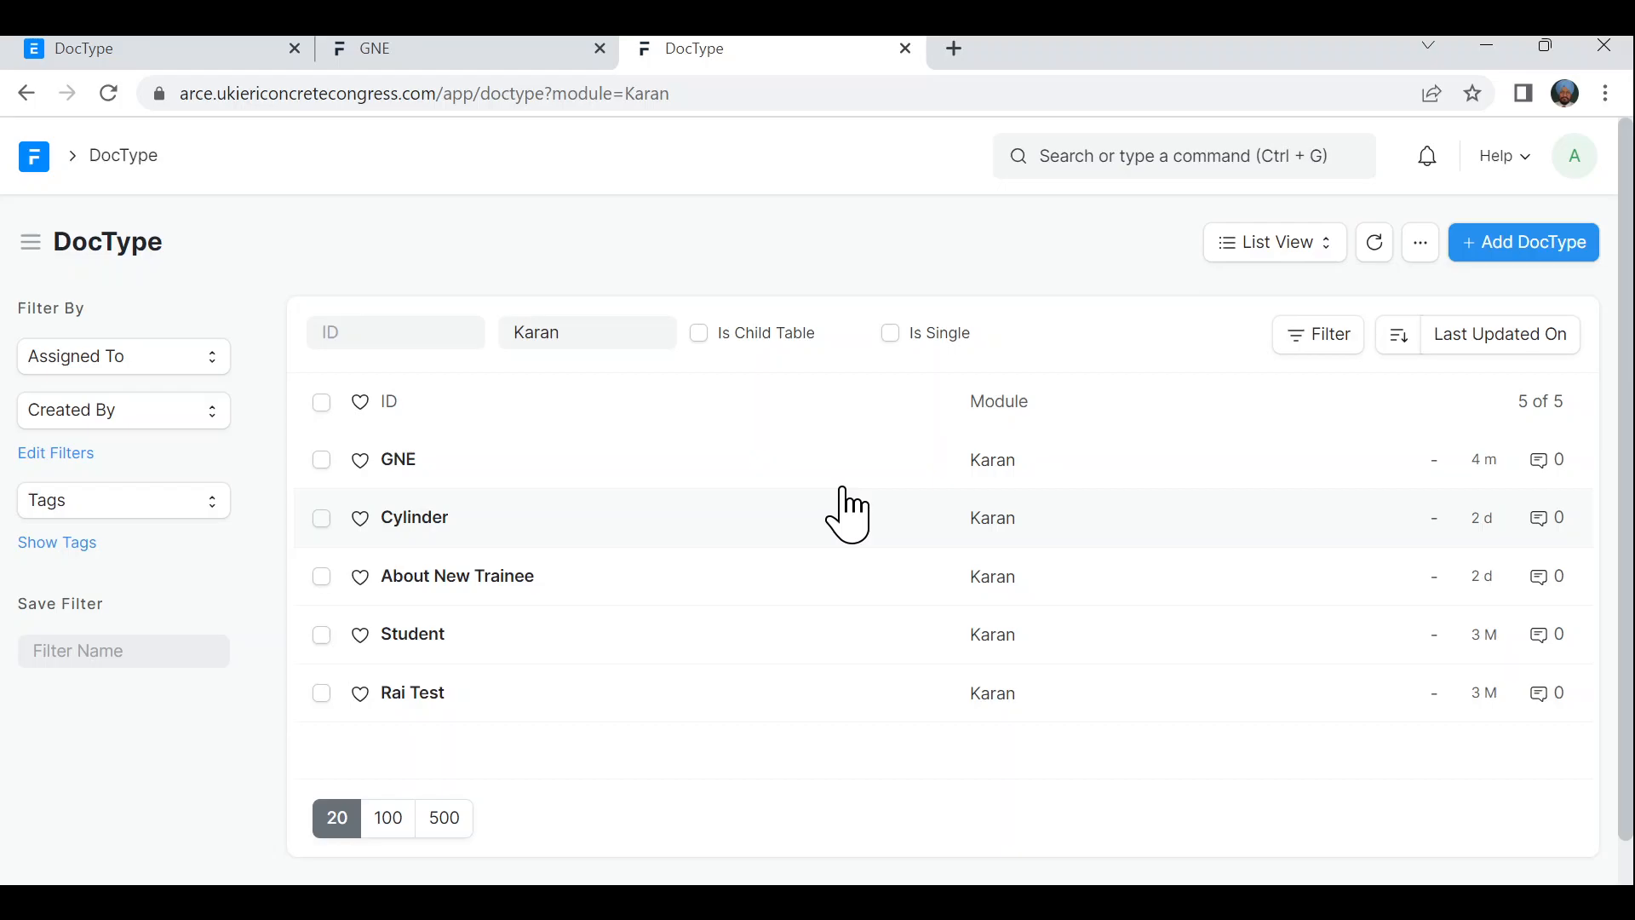
left_click(398, 464)
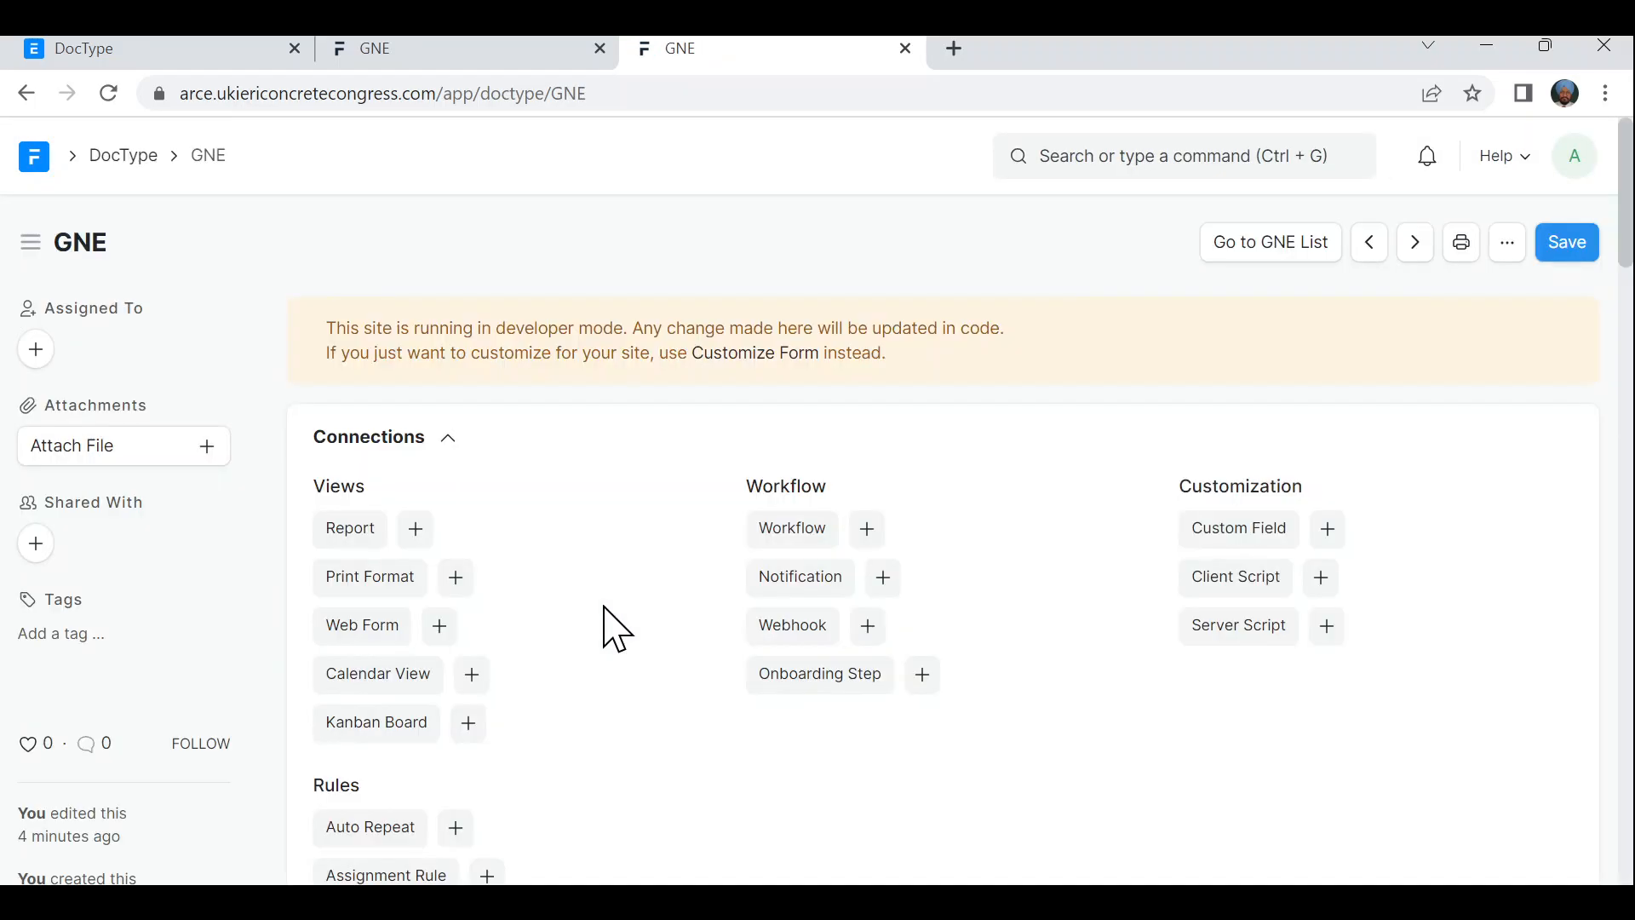
scroll(614, 628, "down", 9)
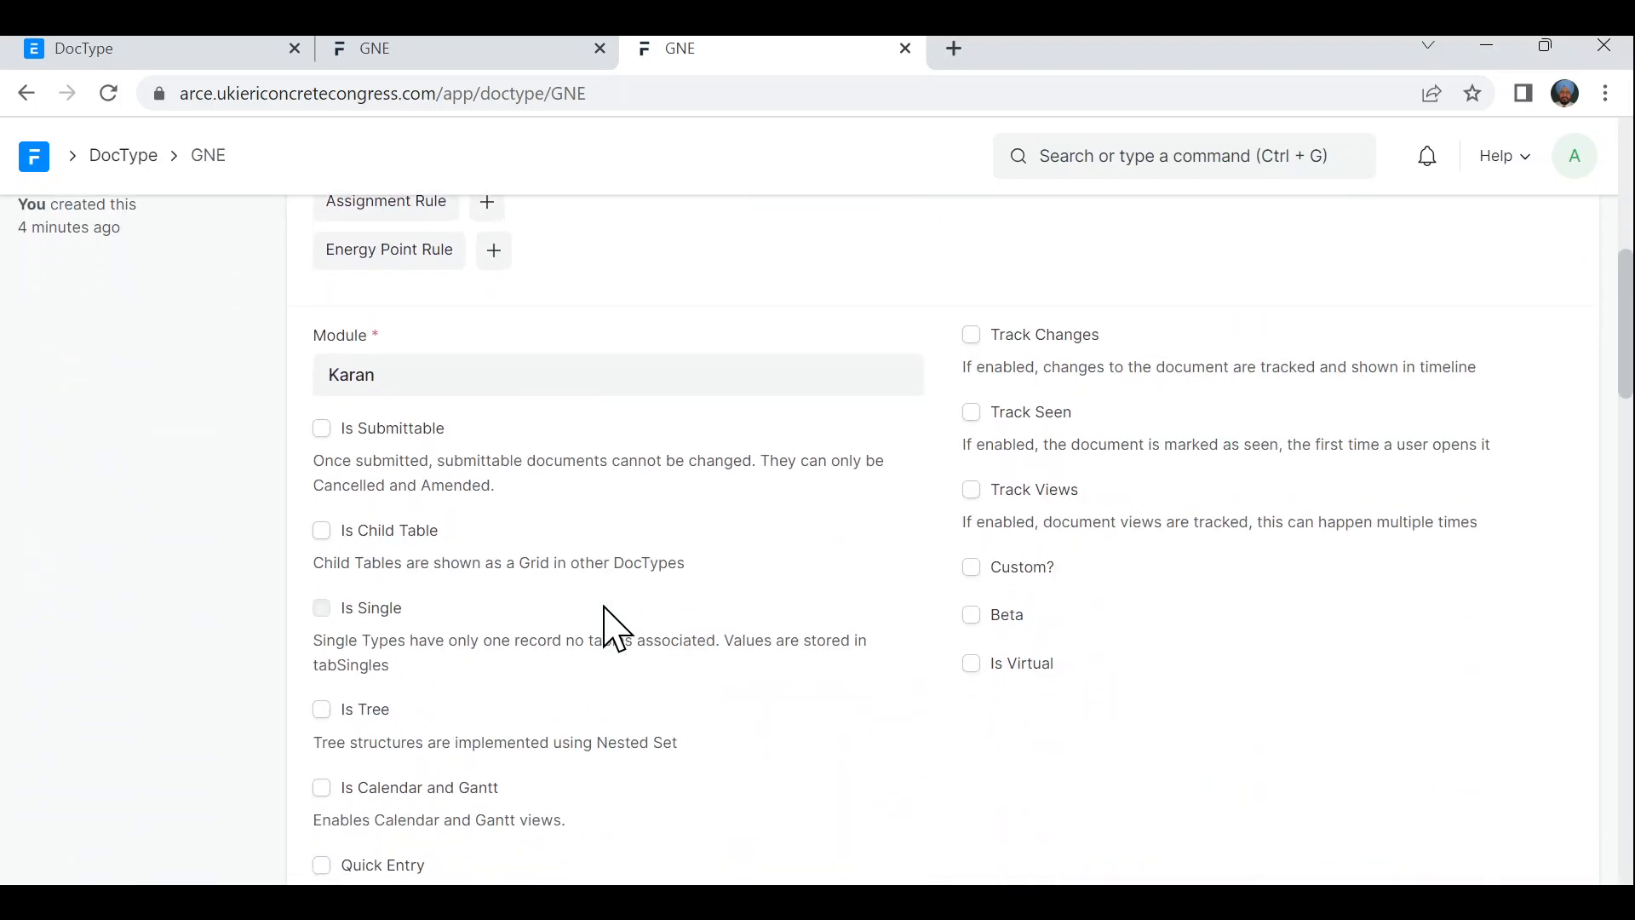
scroll(614, 629, "down", 5)
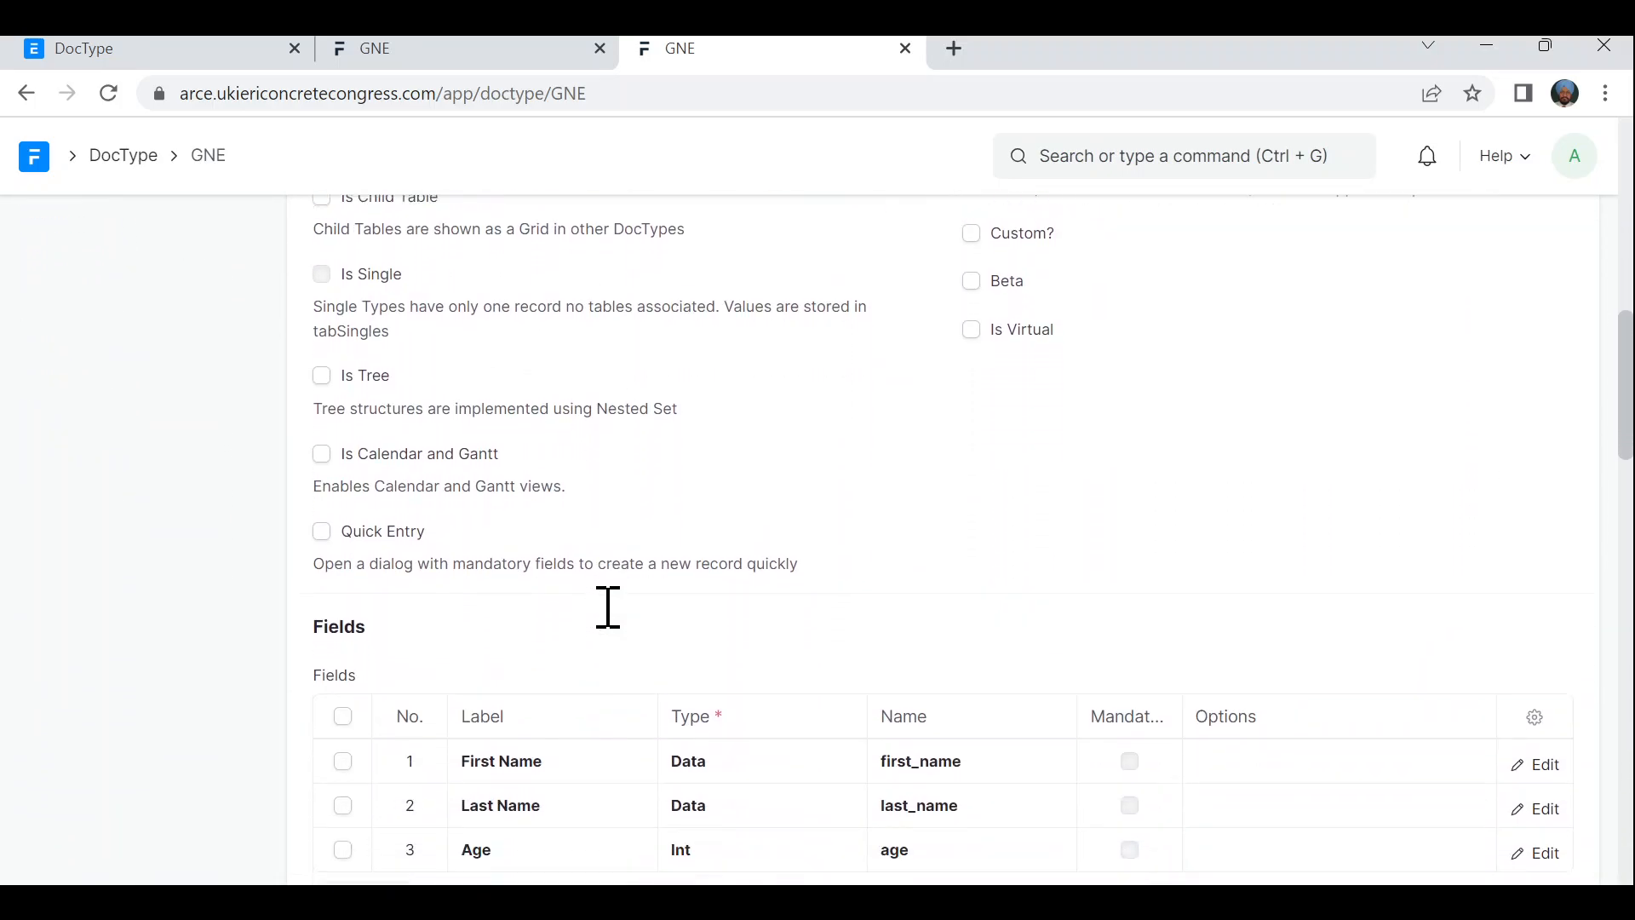
scroll(604, 606, "down", 1)
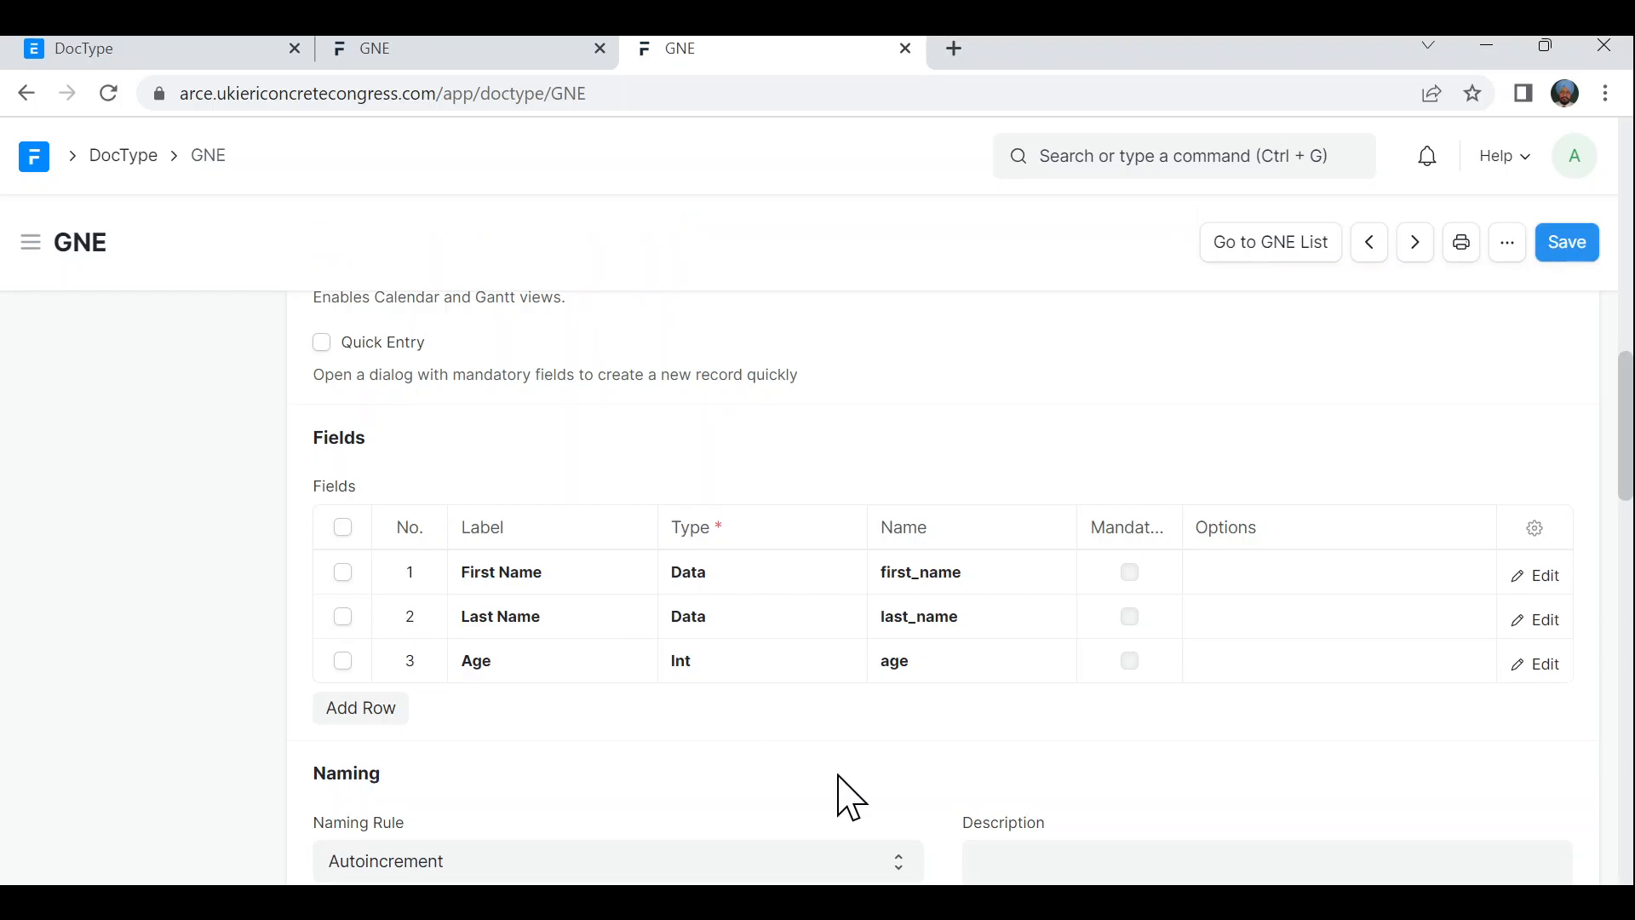
scroll(1131, 576, "down", 1)
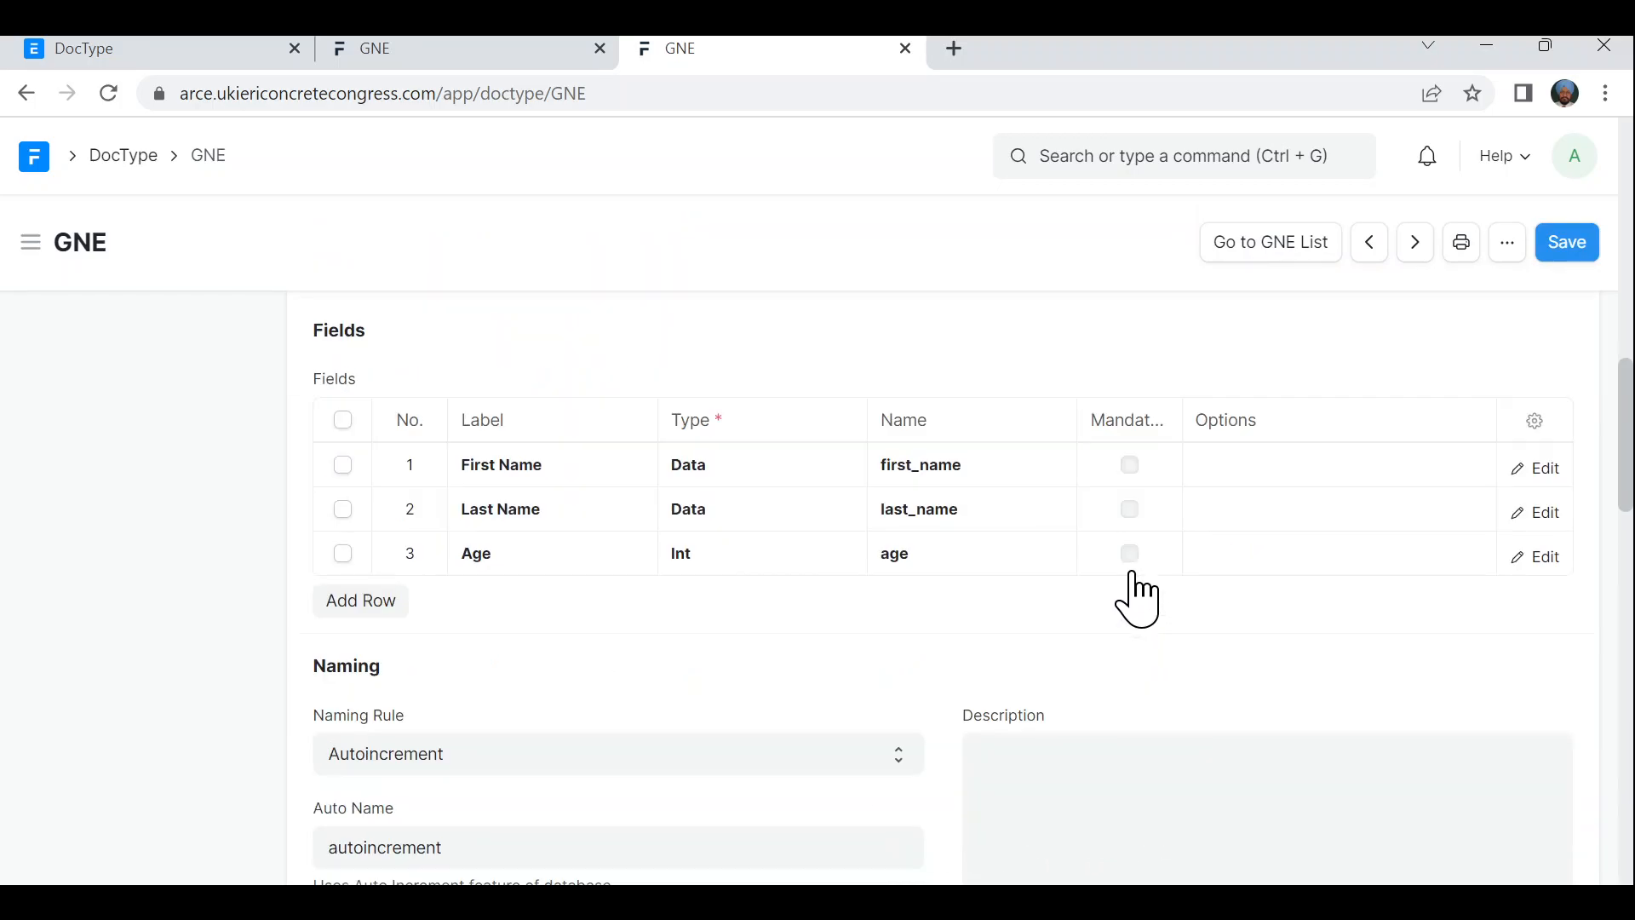
- Tick the Mandatory checkbox on the Age, Last Name and First Name rows
left_click(1129, 562)
left_click(1133, 556)
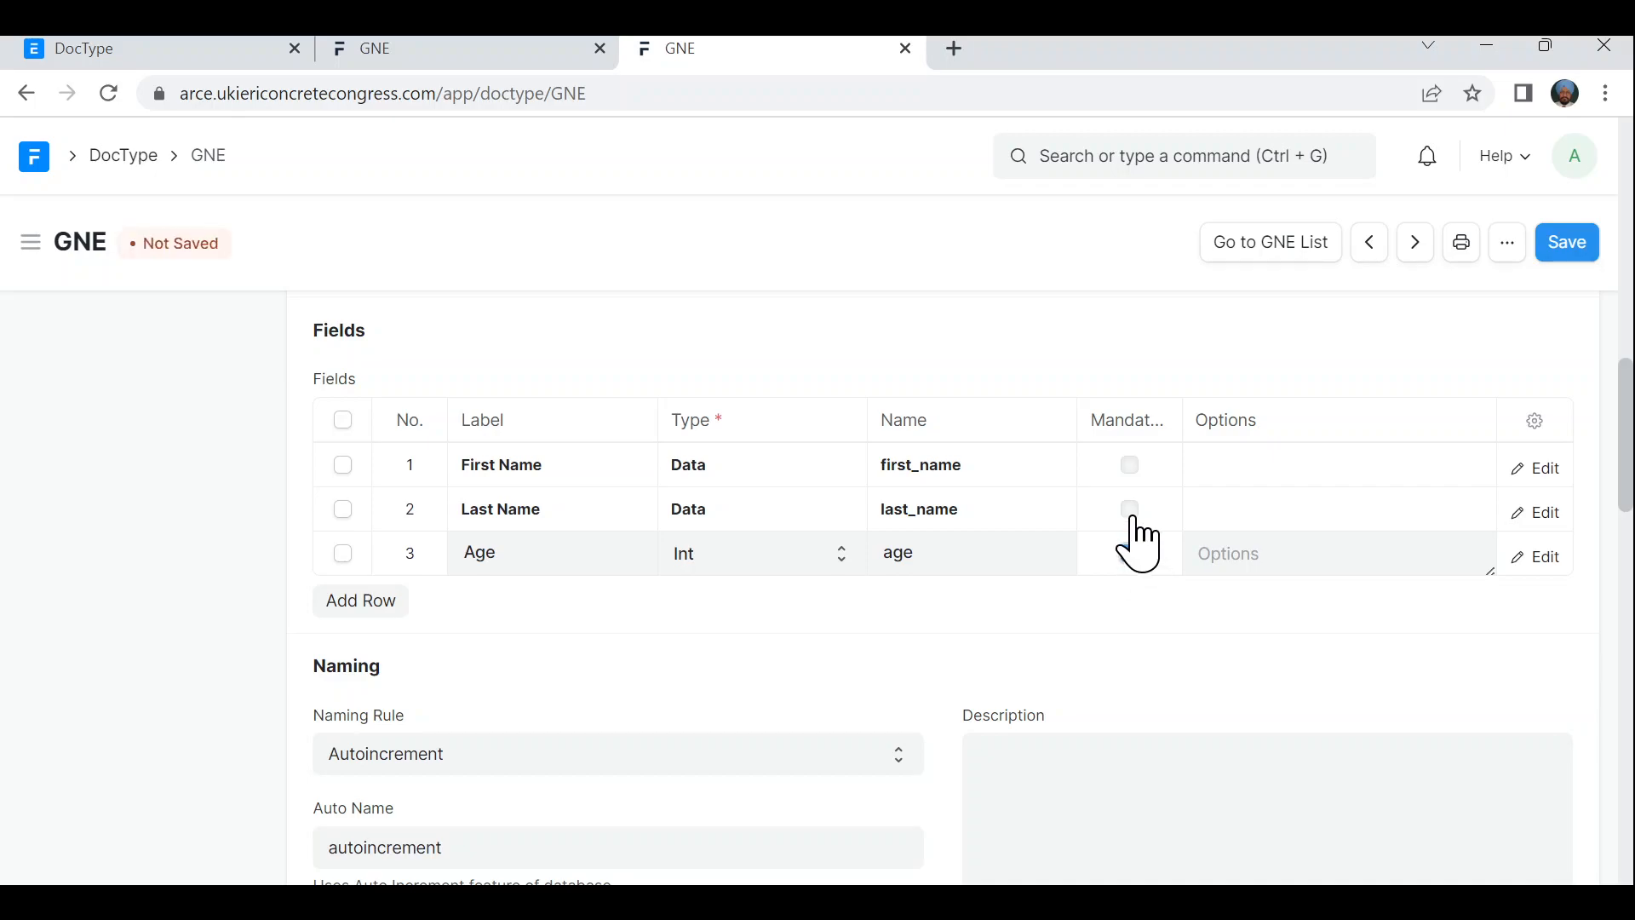
left_click(1132, 518)
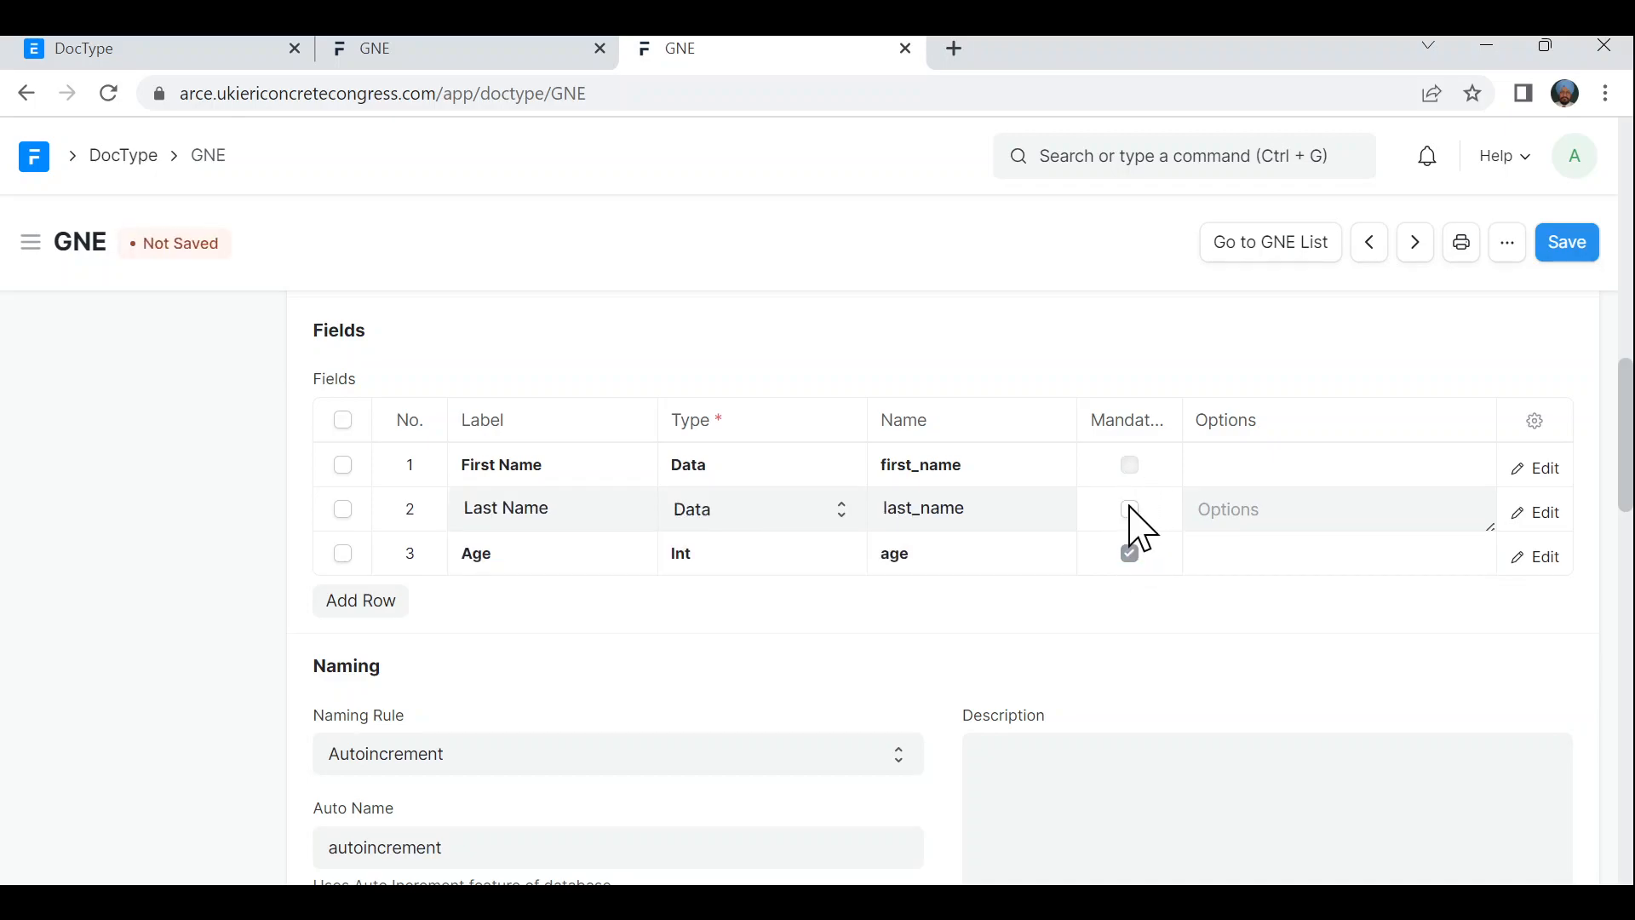
left_click(1132, 511)
left_click(1131, 470)
left_click(1131, 467)
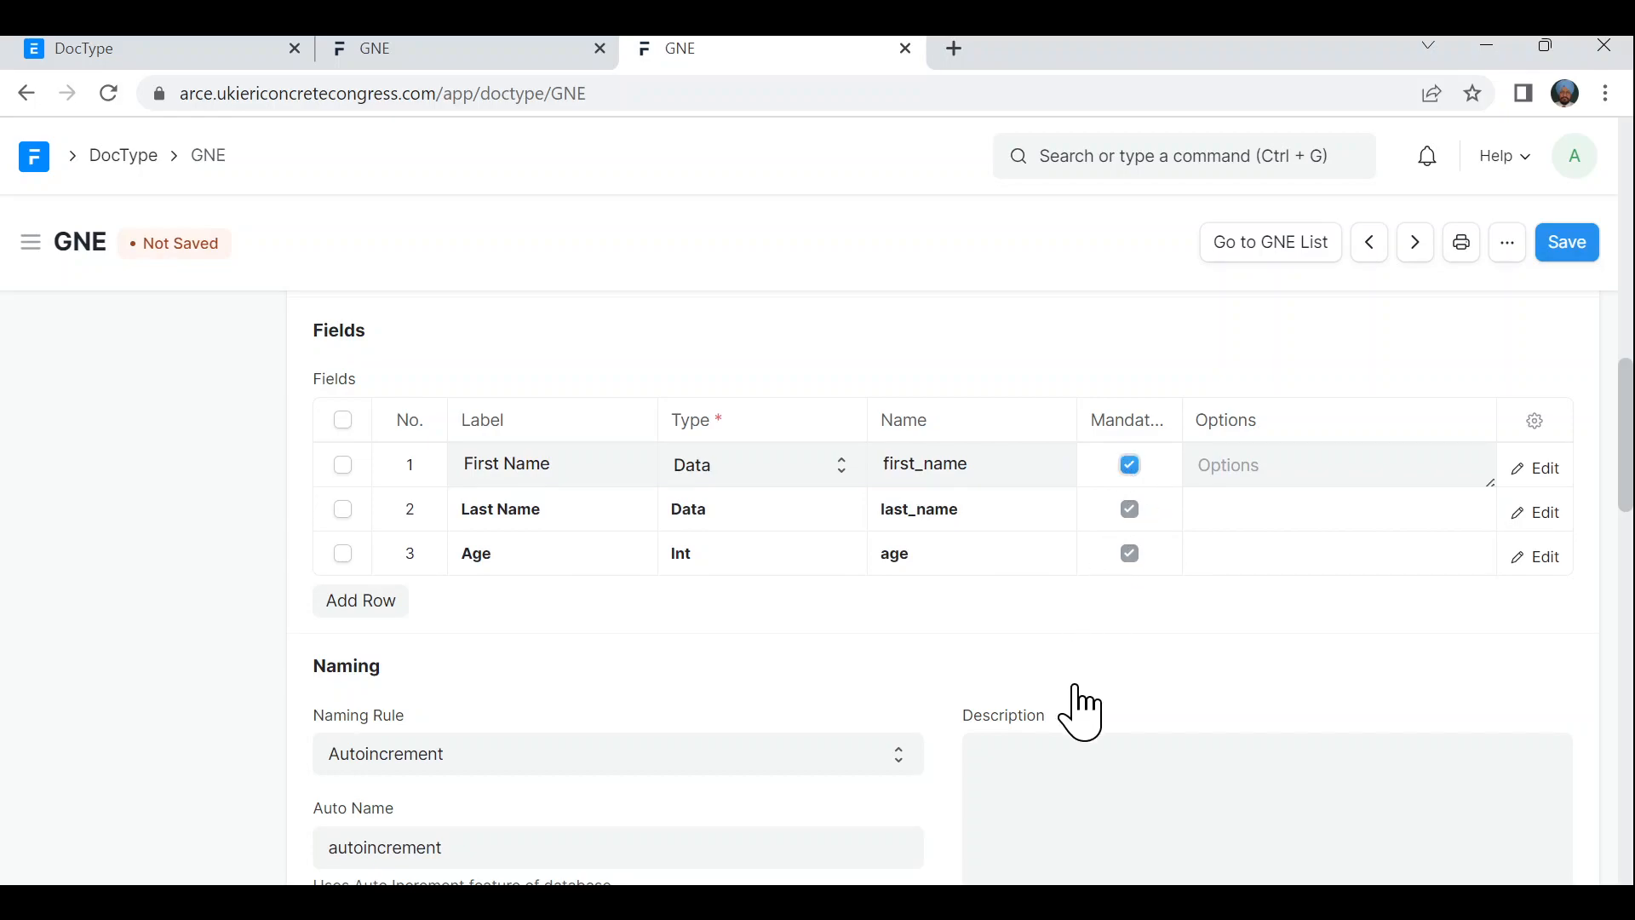
scroll(1078, 688, "up", 15)
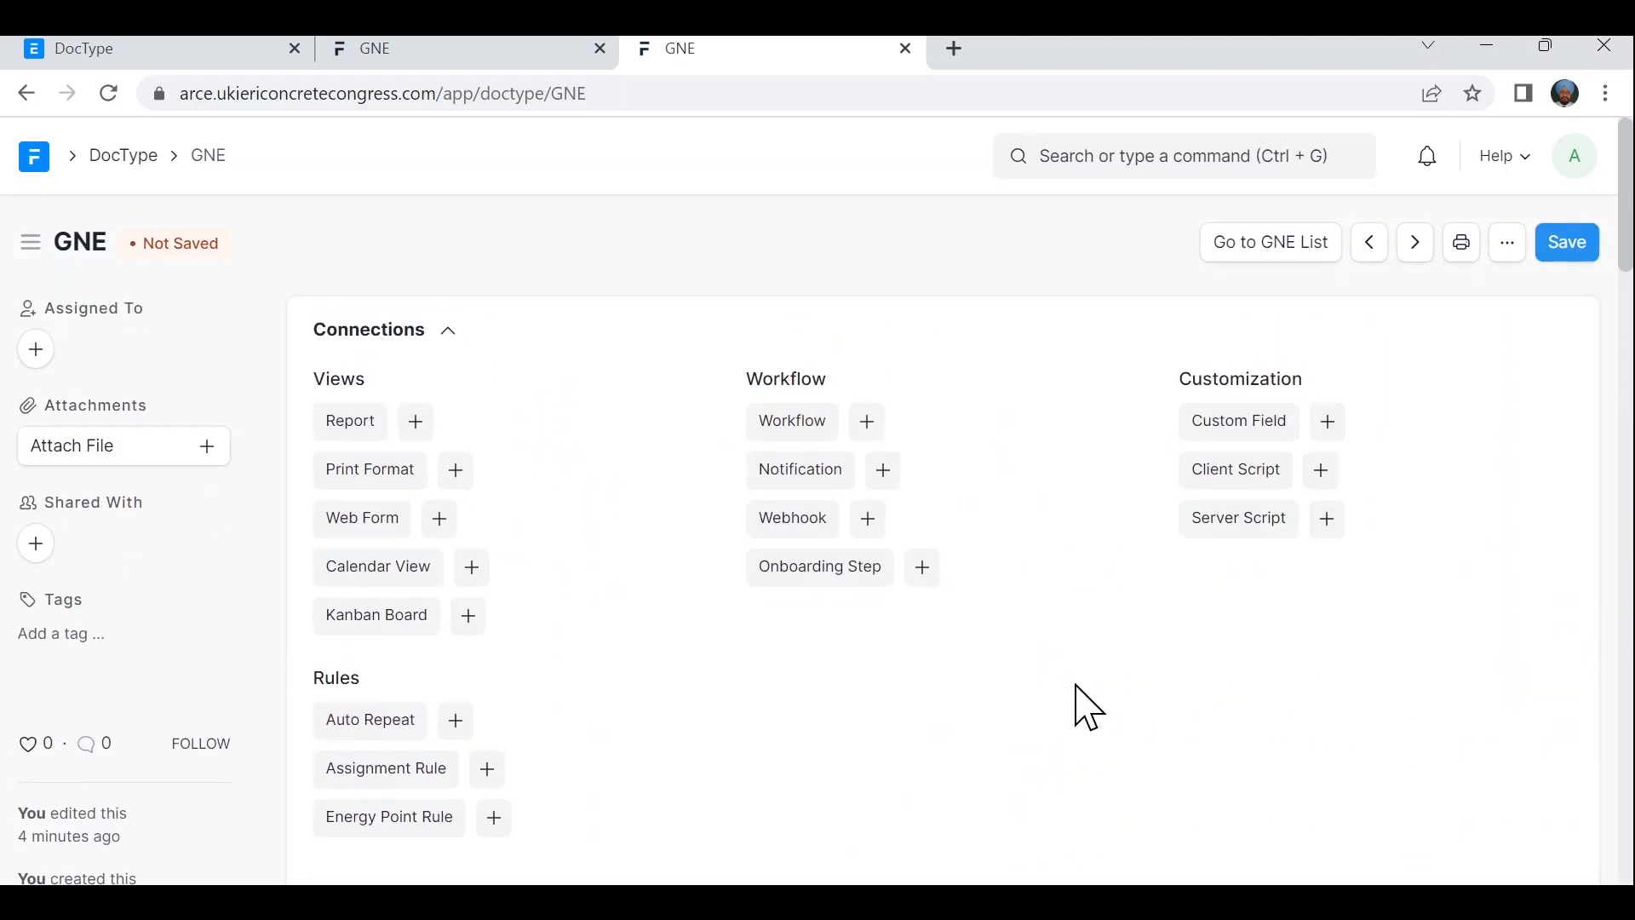
- Enable Quick Entry on the GNE DocType and untick Mandatory for the First Name field
scroll(1089, 707, "down", 4)
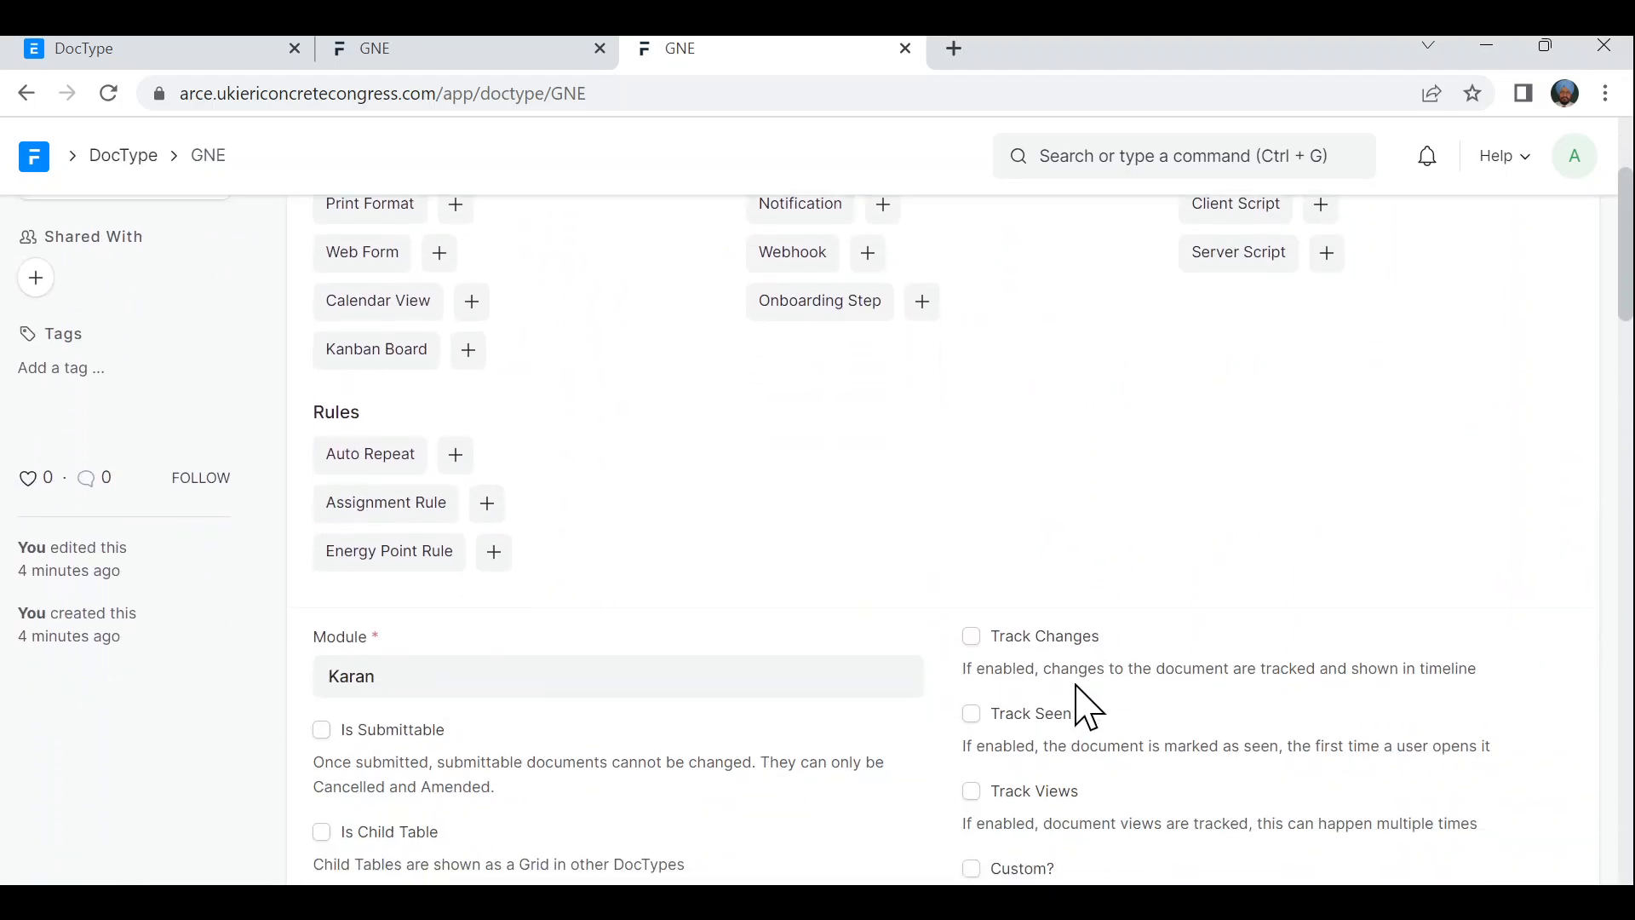
scroll(1088, 707, "down", 1)
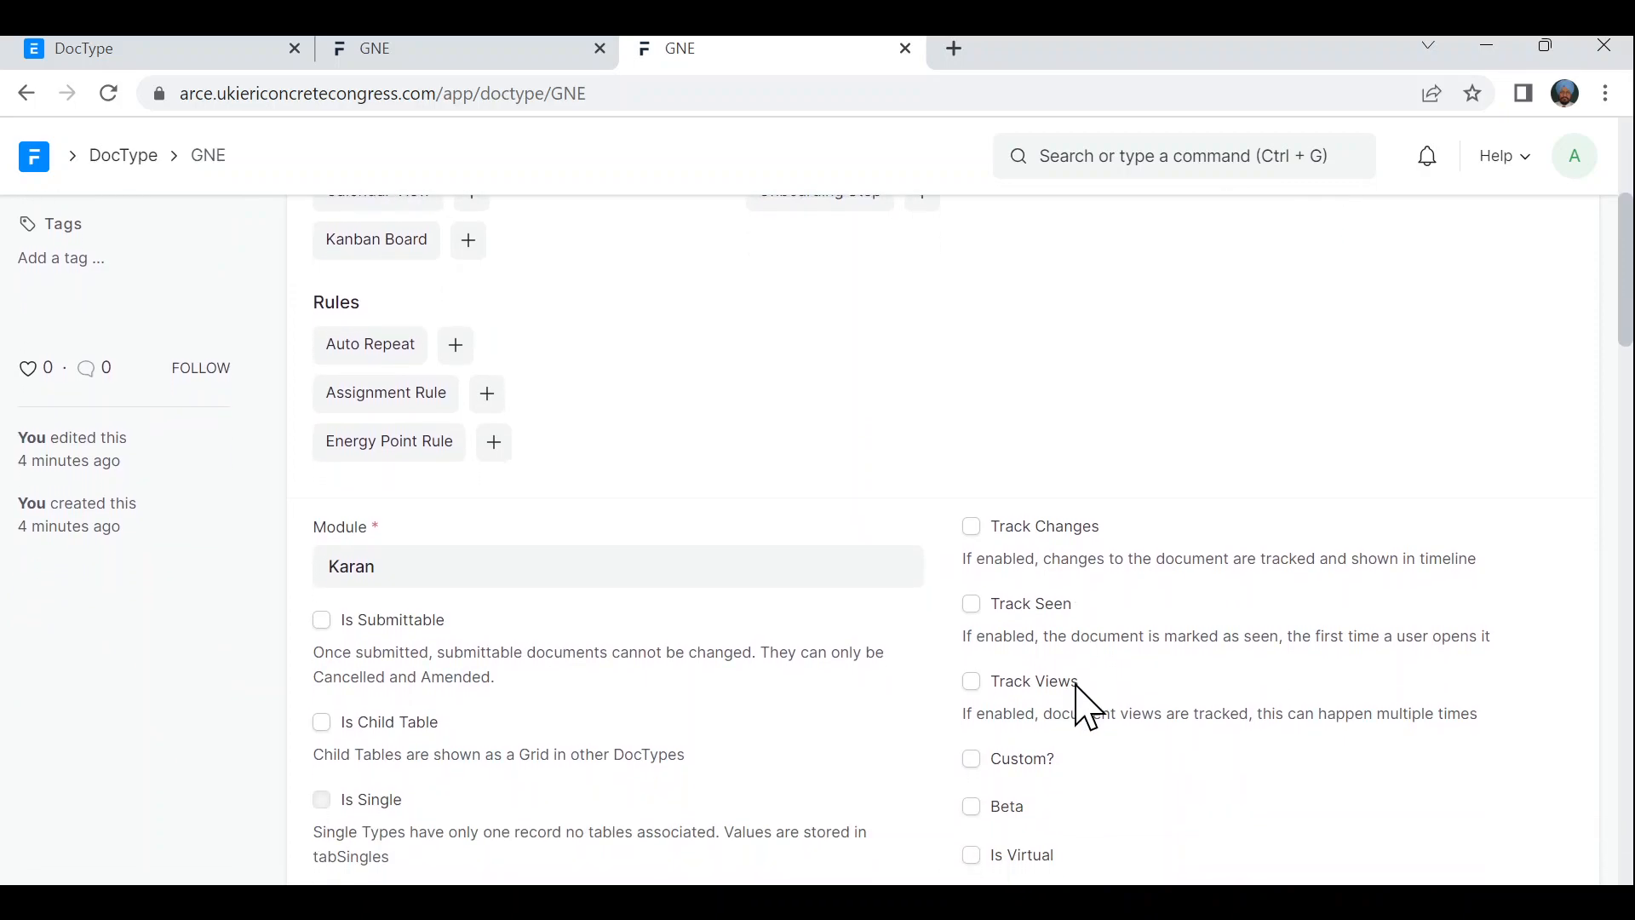
scroll(1088, 707, "down", 1)
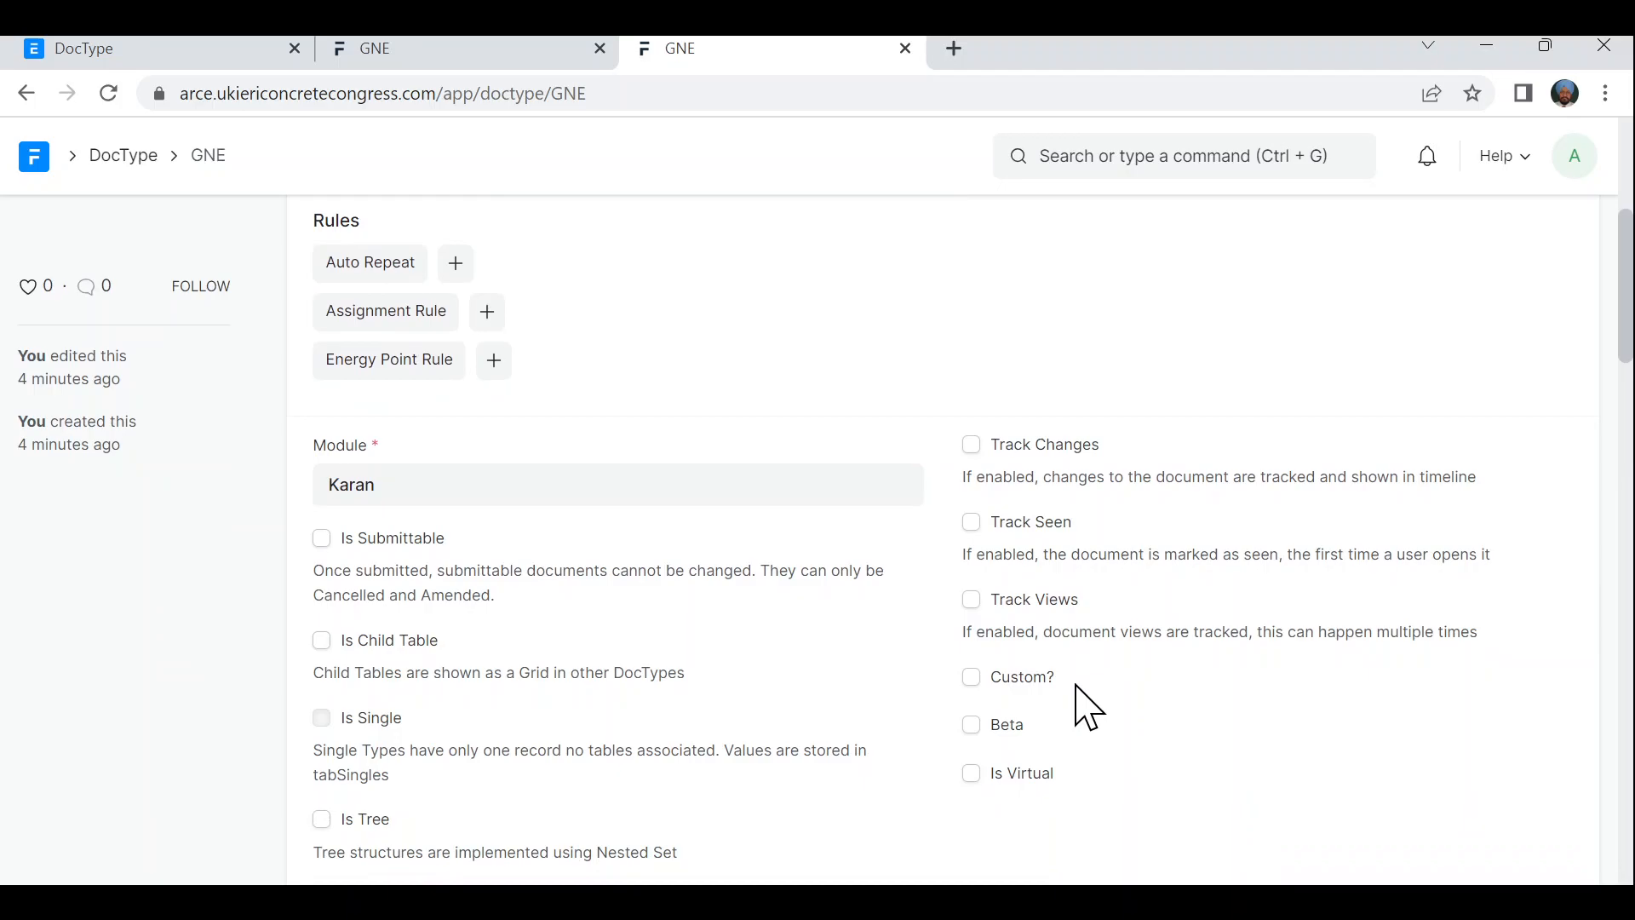
scroll(1088, 707, "down", 3)
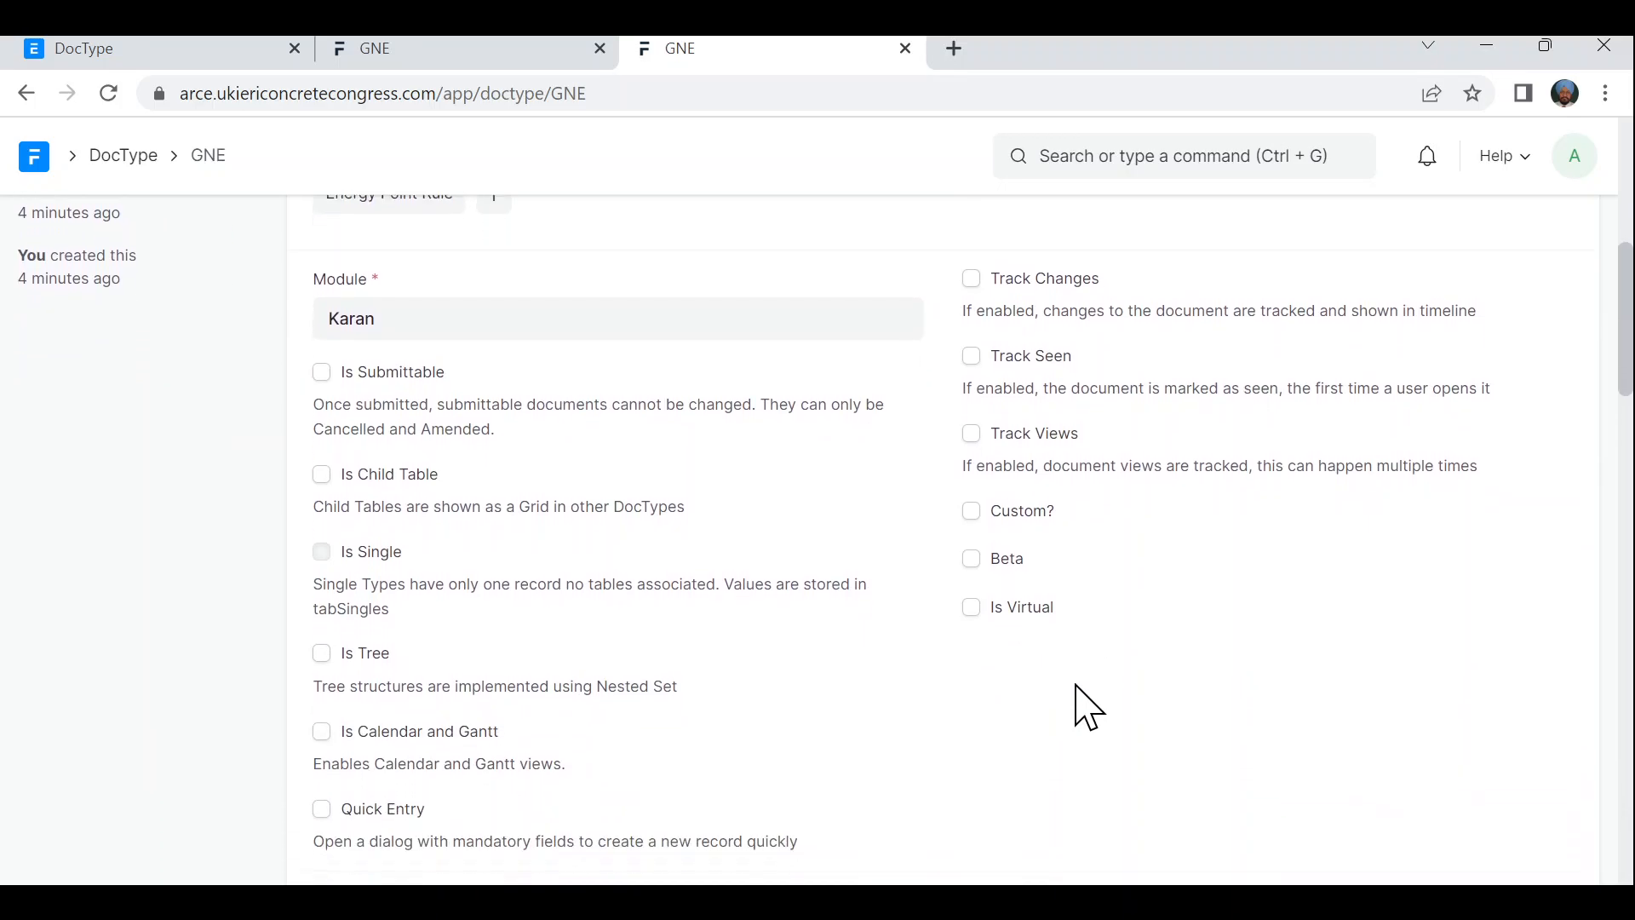
scroll(1089, 707, "down", 2)
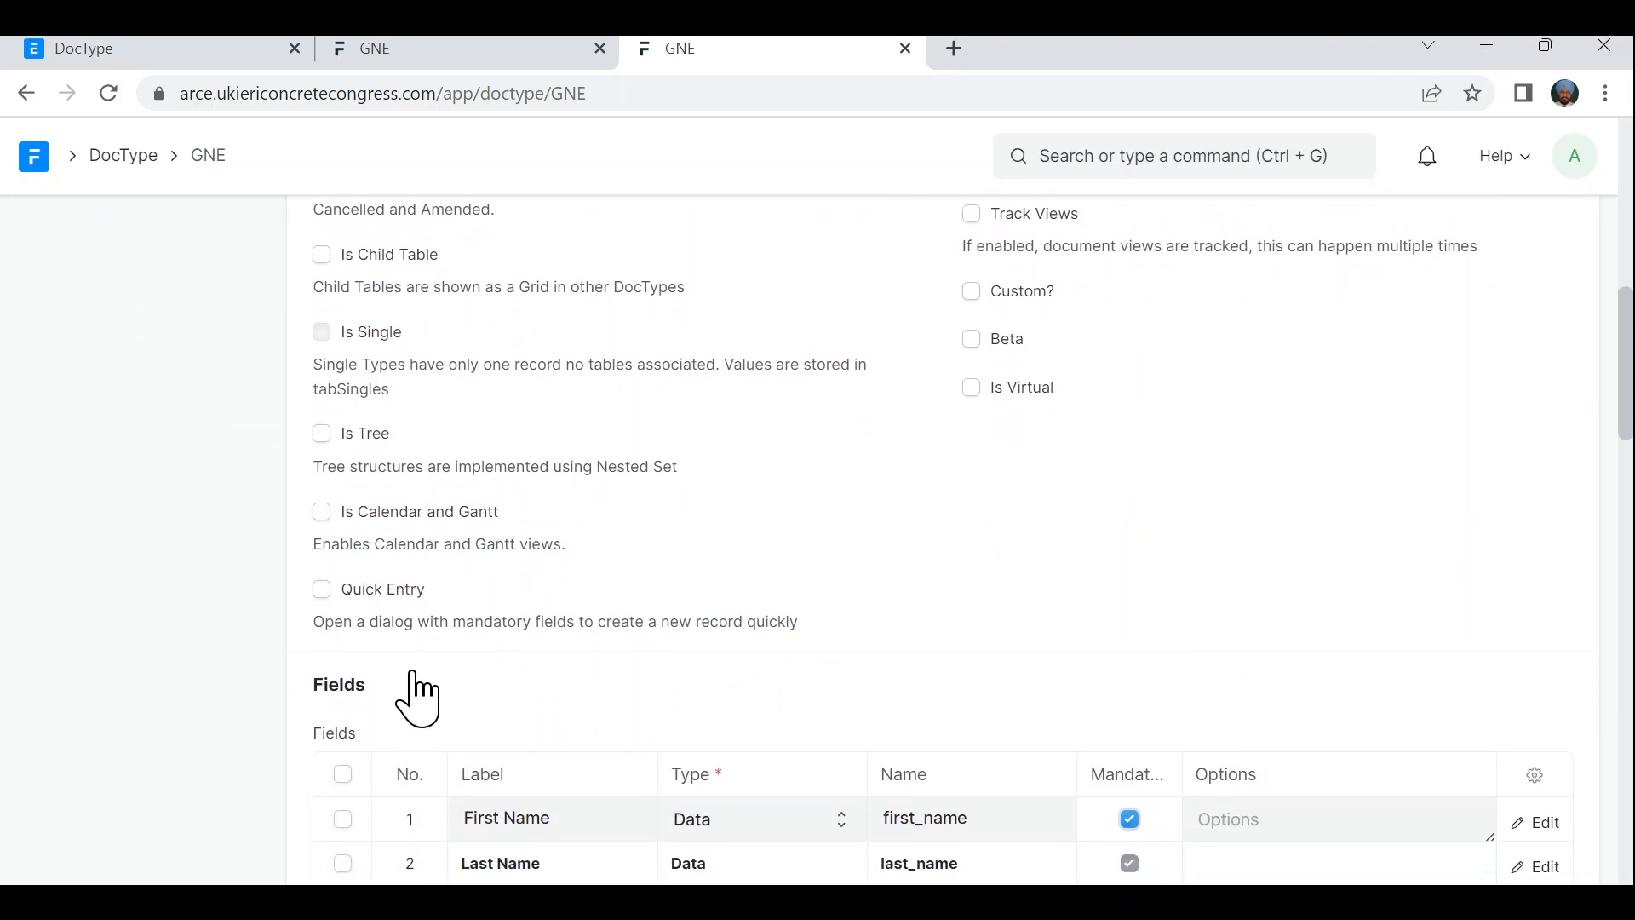
left_click(322, 590)
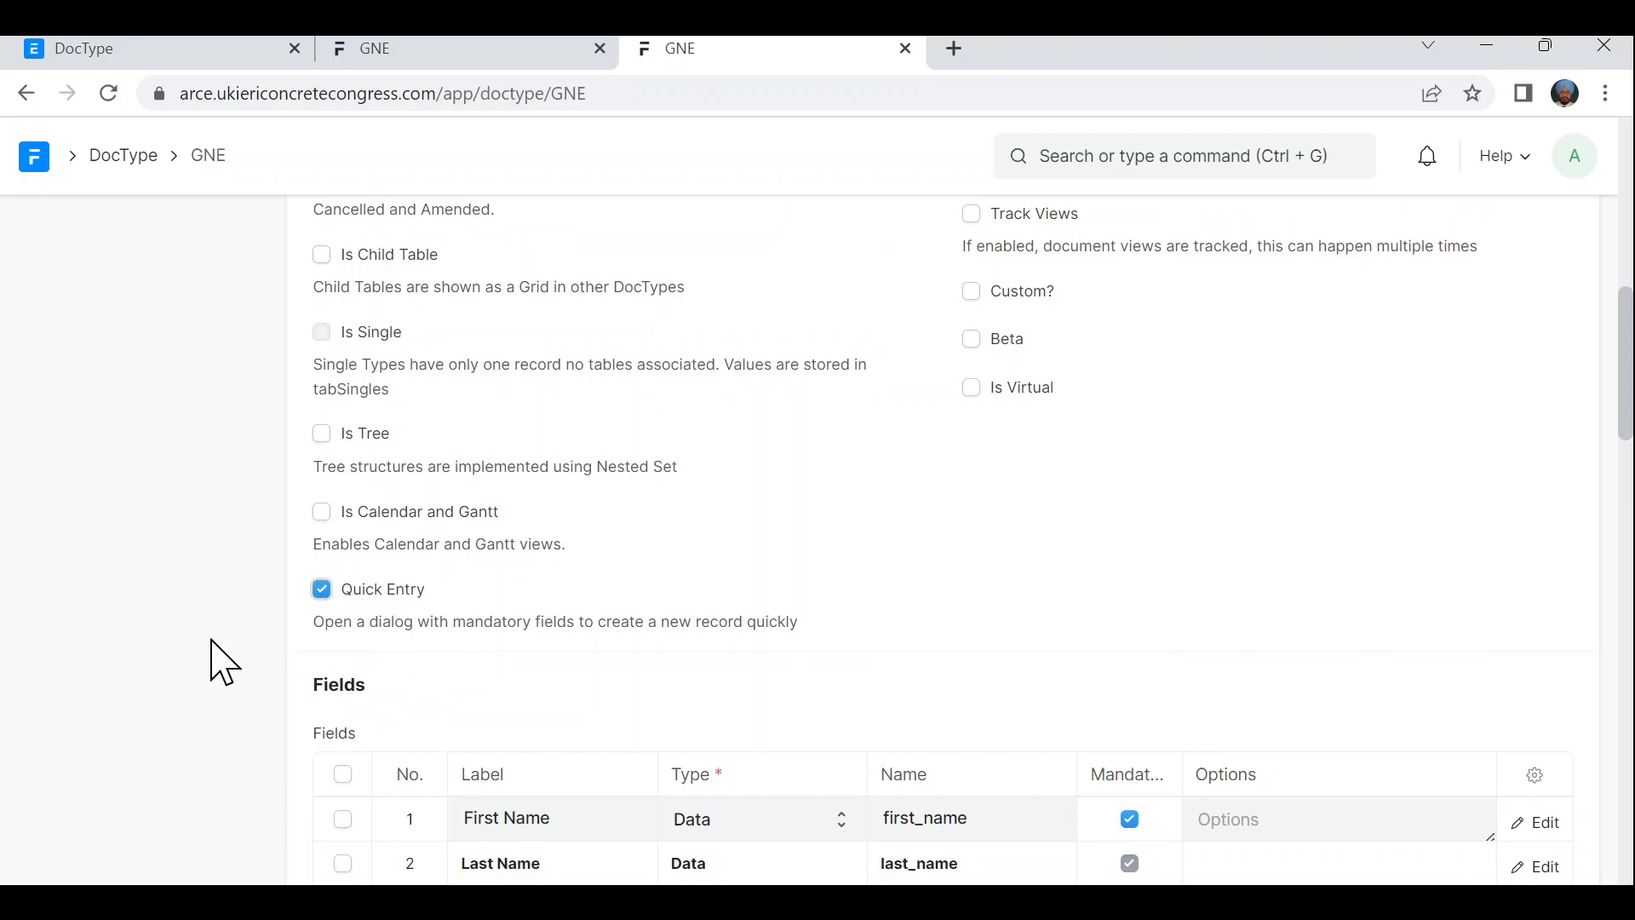
scroll(157, 688, "down", 2)
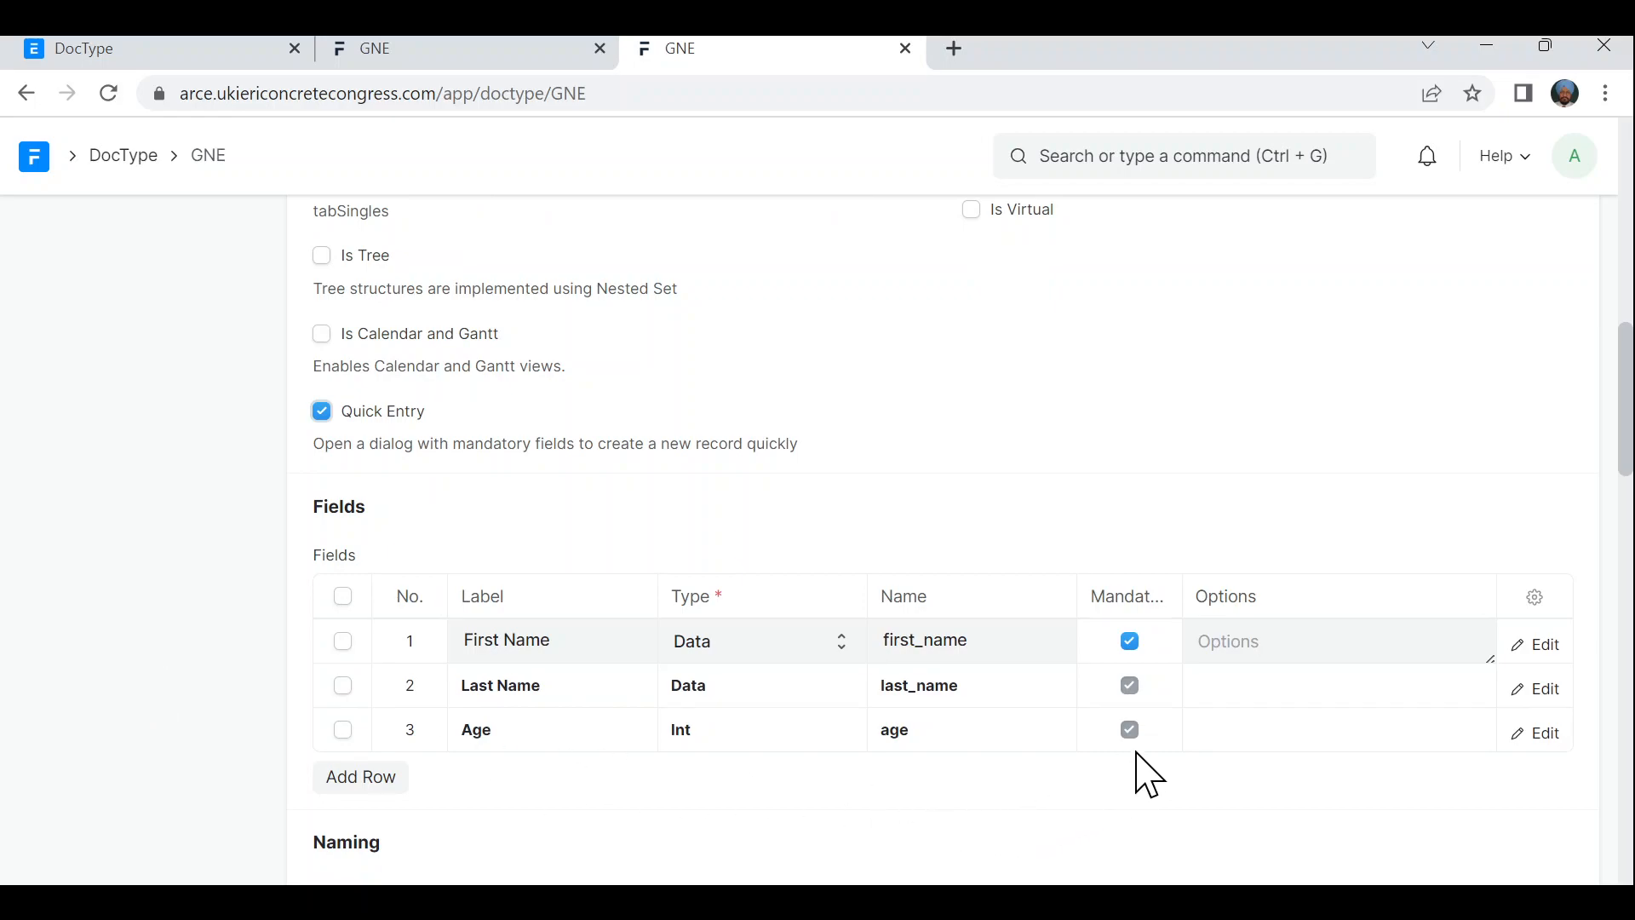
left_click(1132, 640)
- Save the GNE DocType and open the GNE list with its Last Name and Age columns
scroll(1011, 545, "up", 10)
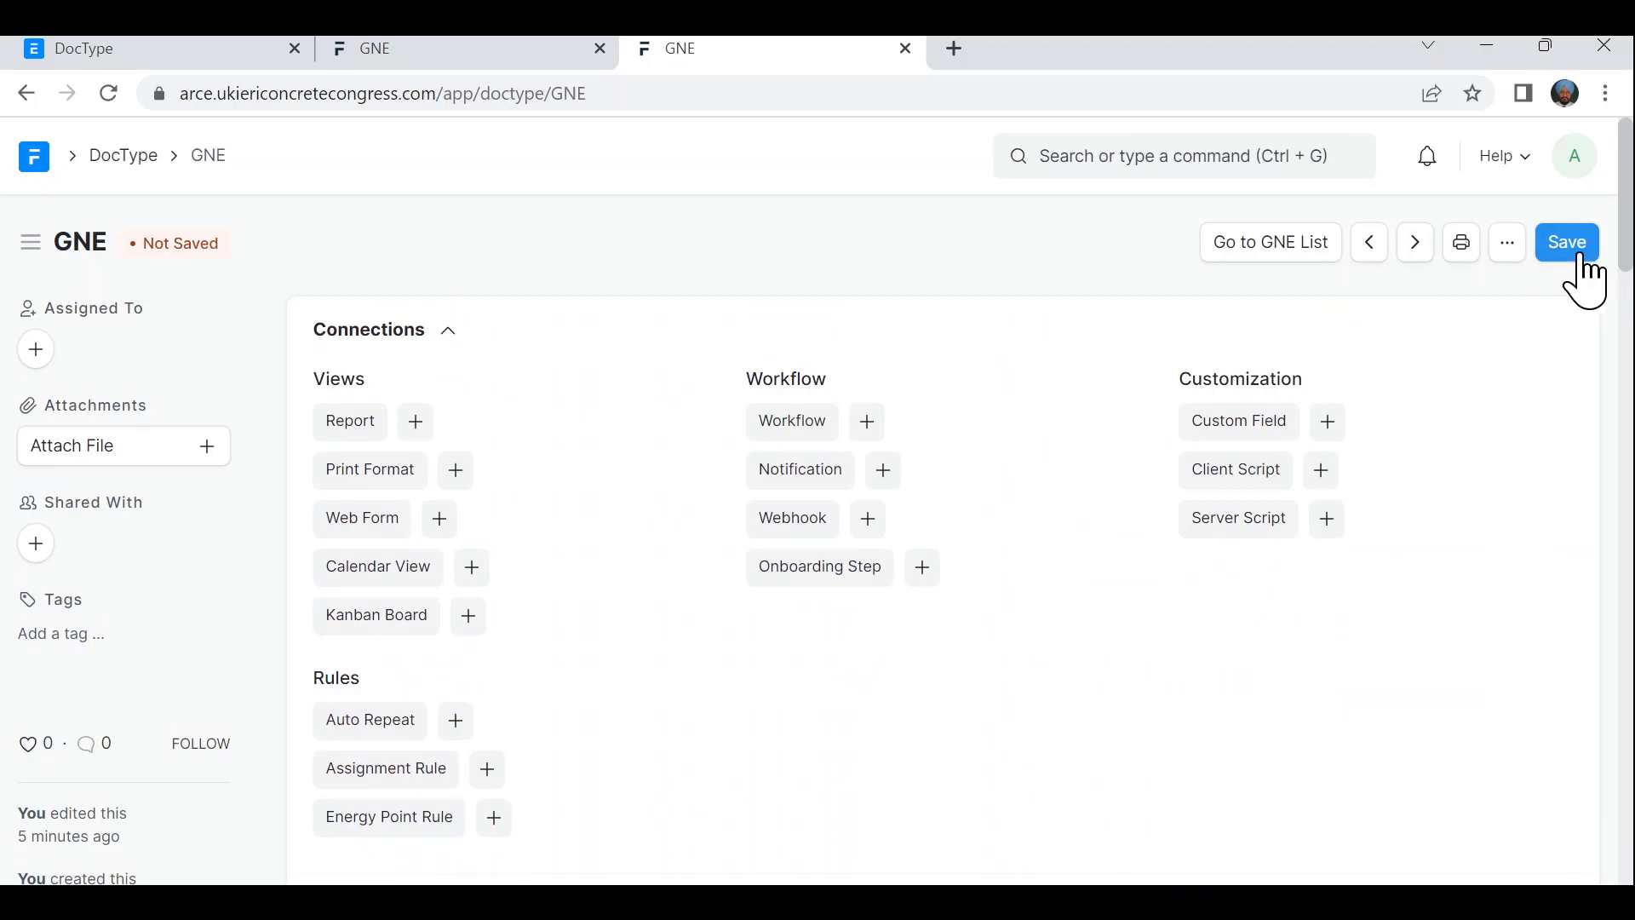
left_click(1576, 252)
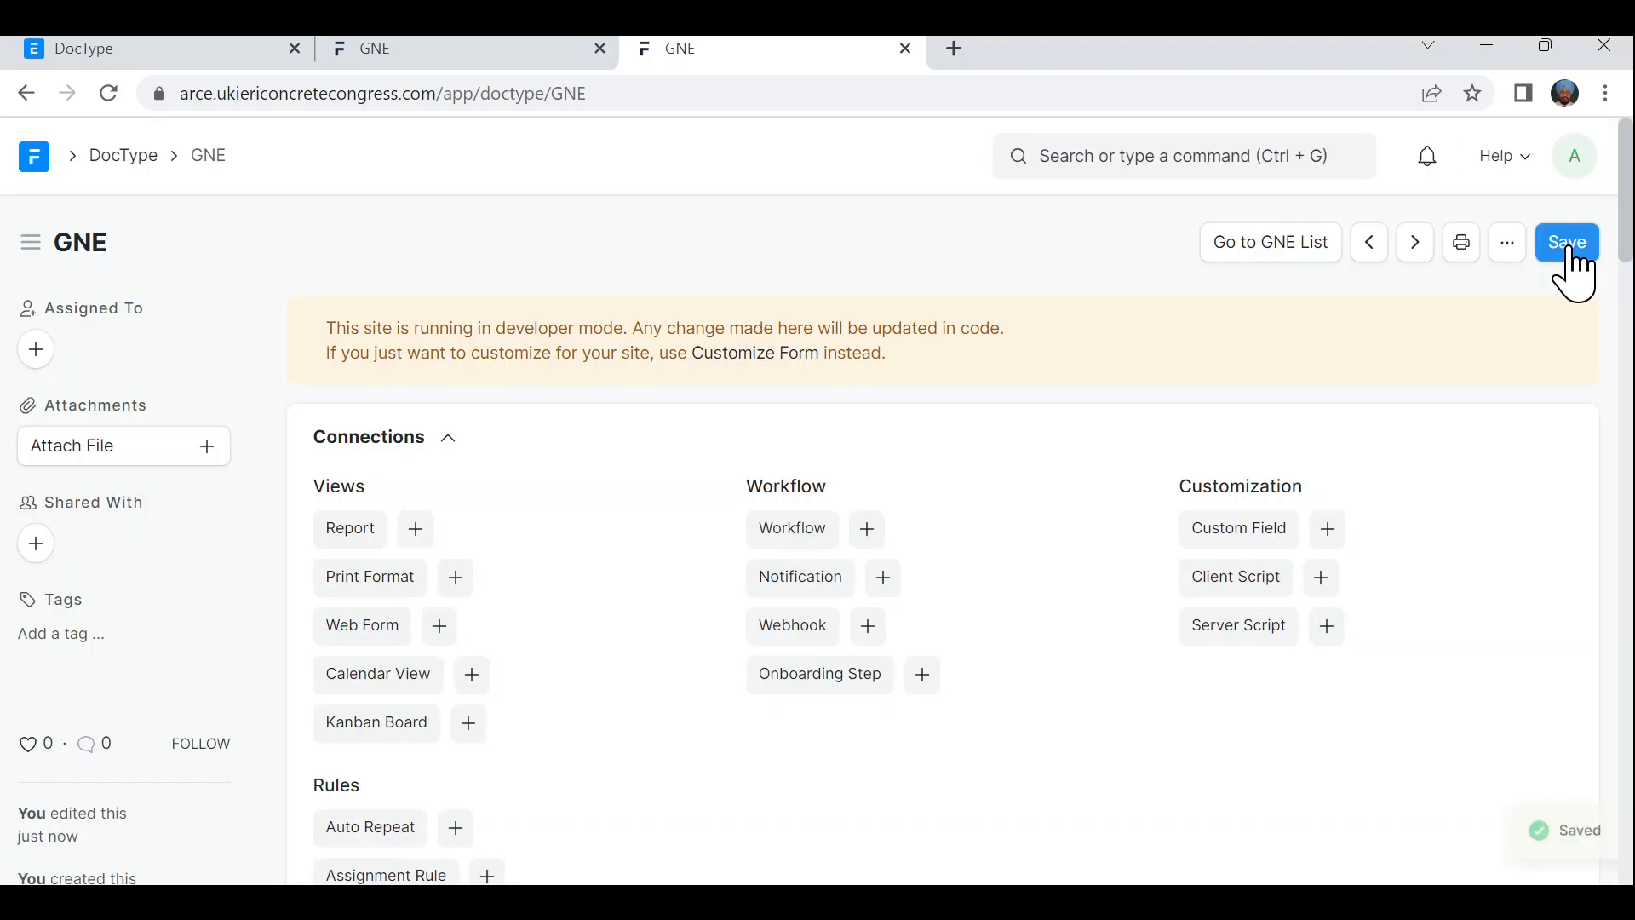
left_click(1266, 247)
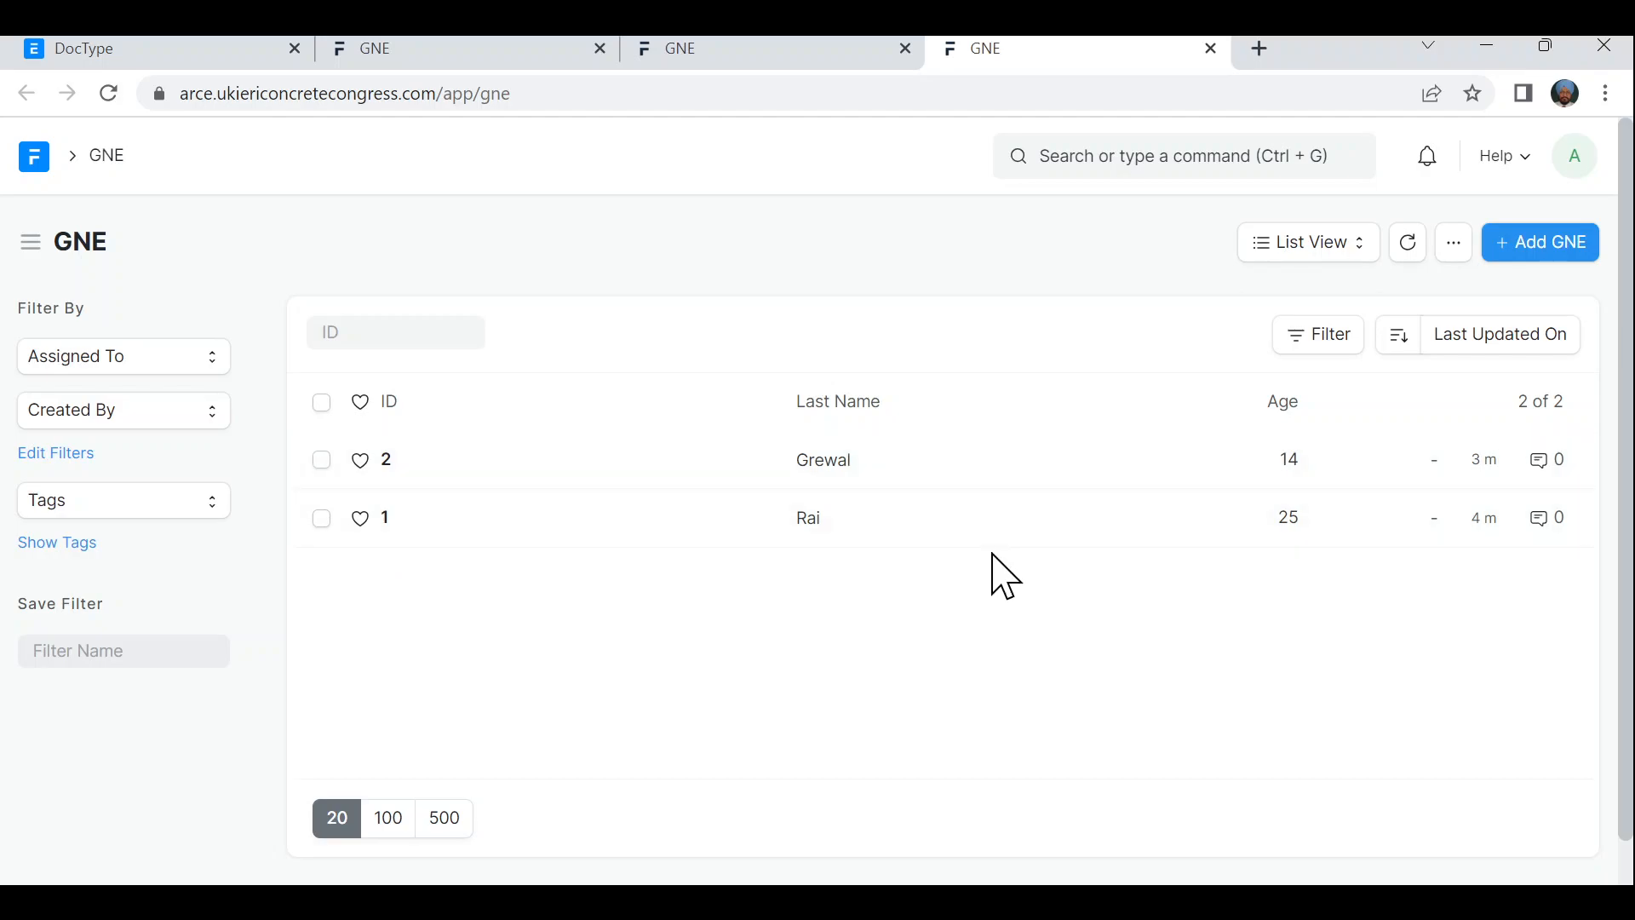
- Quick-add a GNE record with the last name entered and Age 10, then save it
left_click(1548, 248)
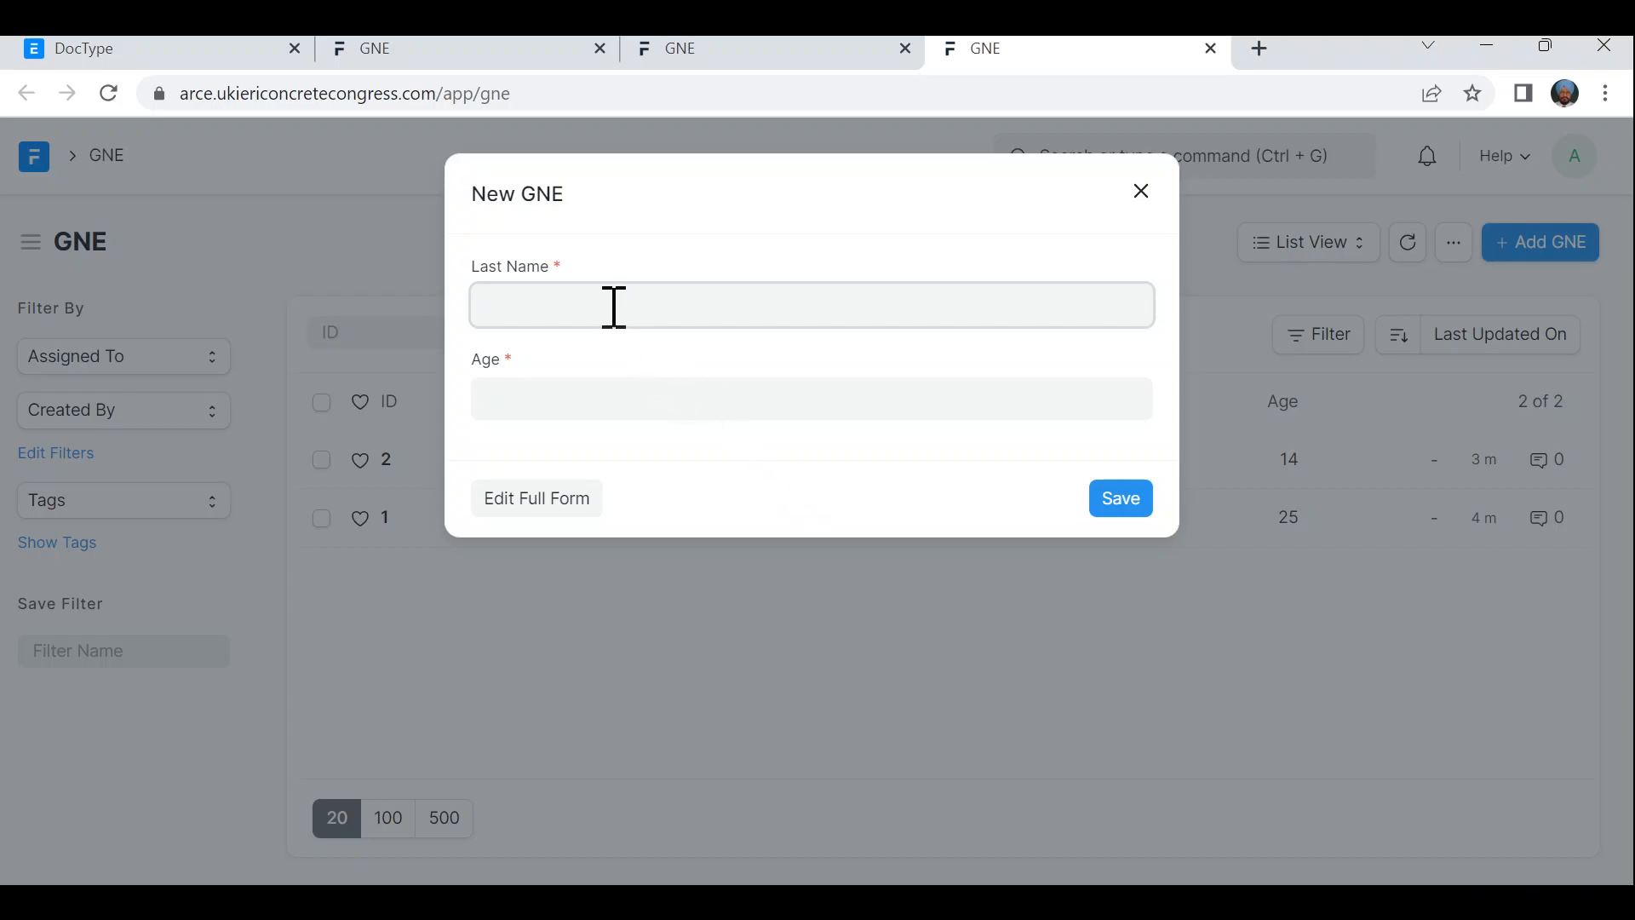
type("Ram")
key("BackSpace")
key("BackSpace")
key("BackSpace")
type("Gill")
left_click(615, 396)
type("10")
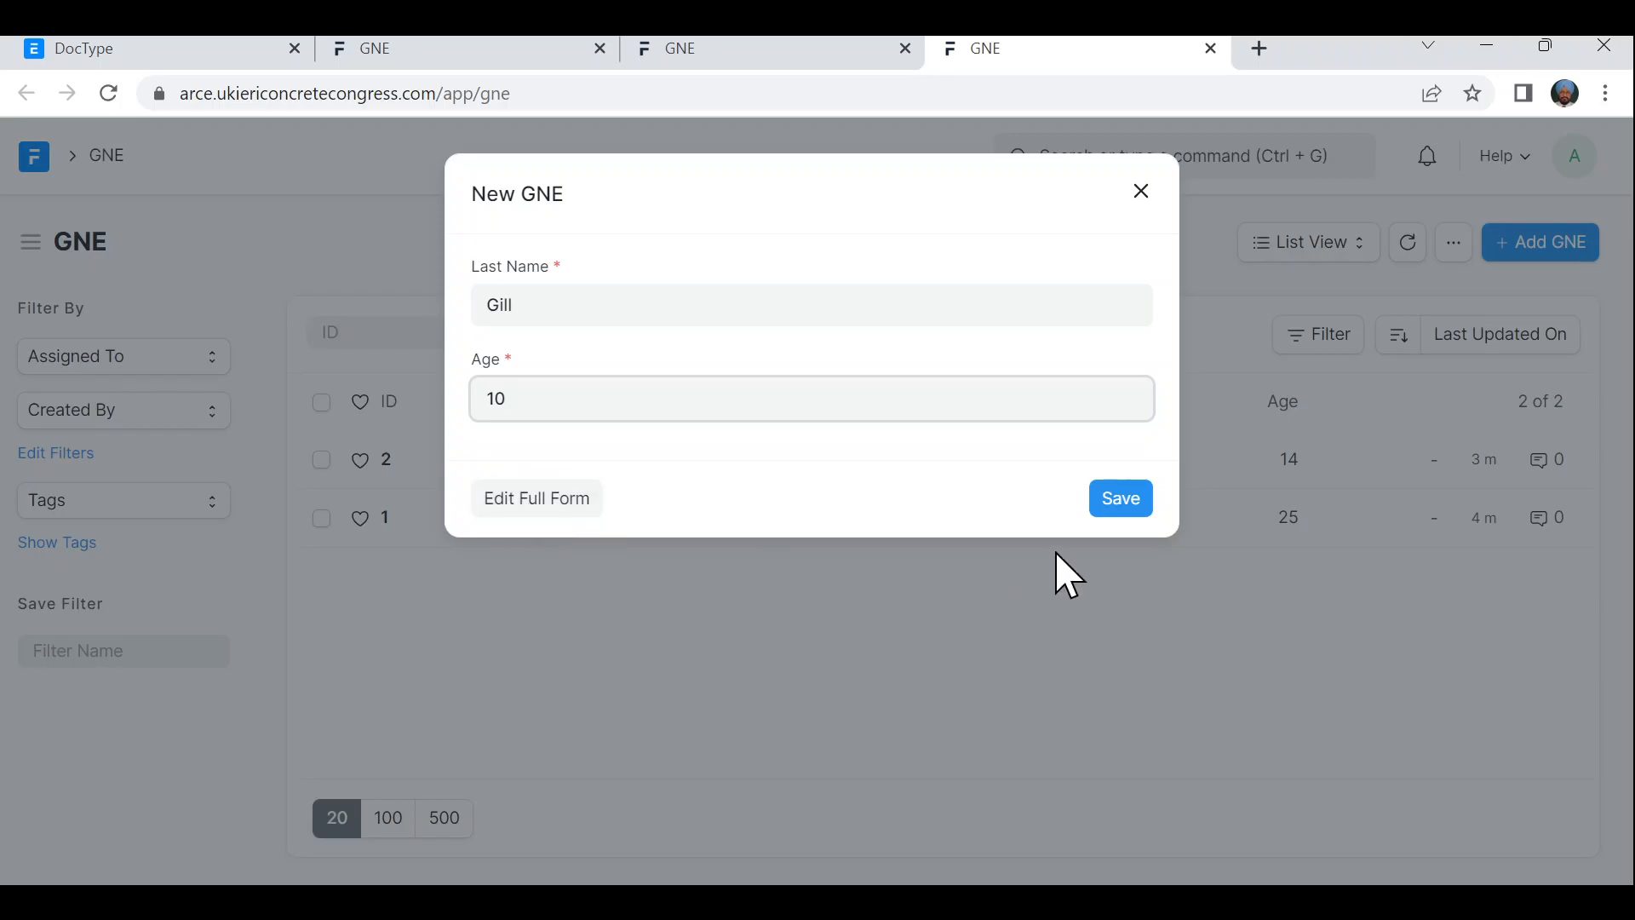
left_click(1118, 501)
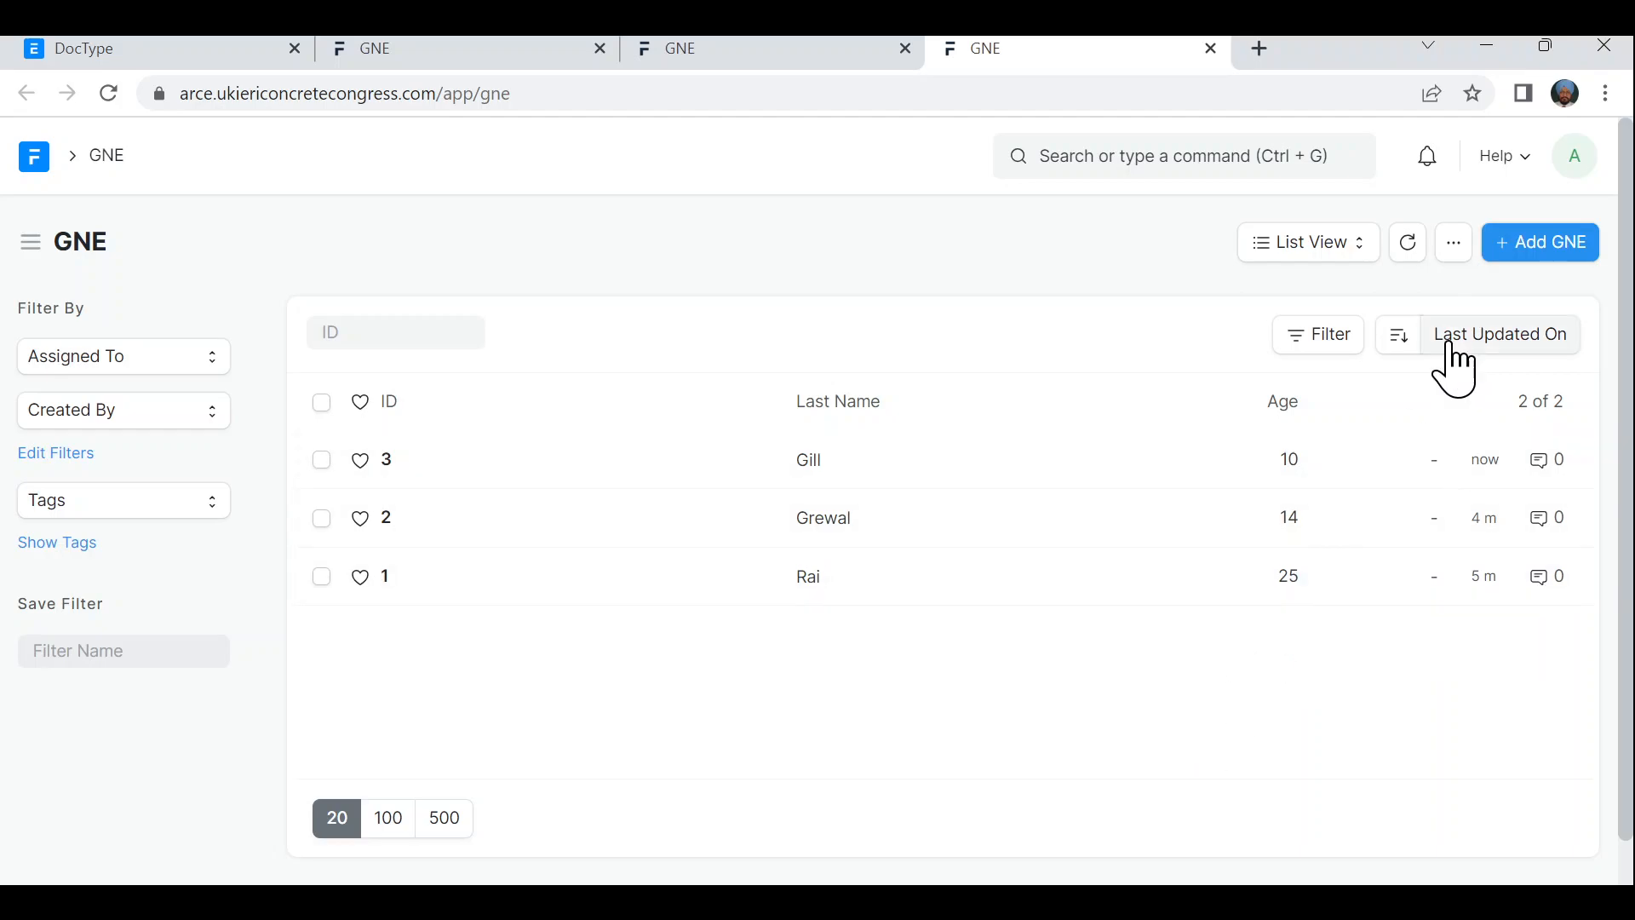
- Open the GNE list's extra-options menu twice and close it without choosing anything
left_click(1456, 246)
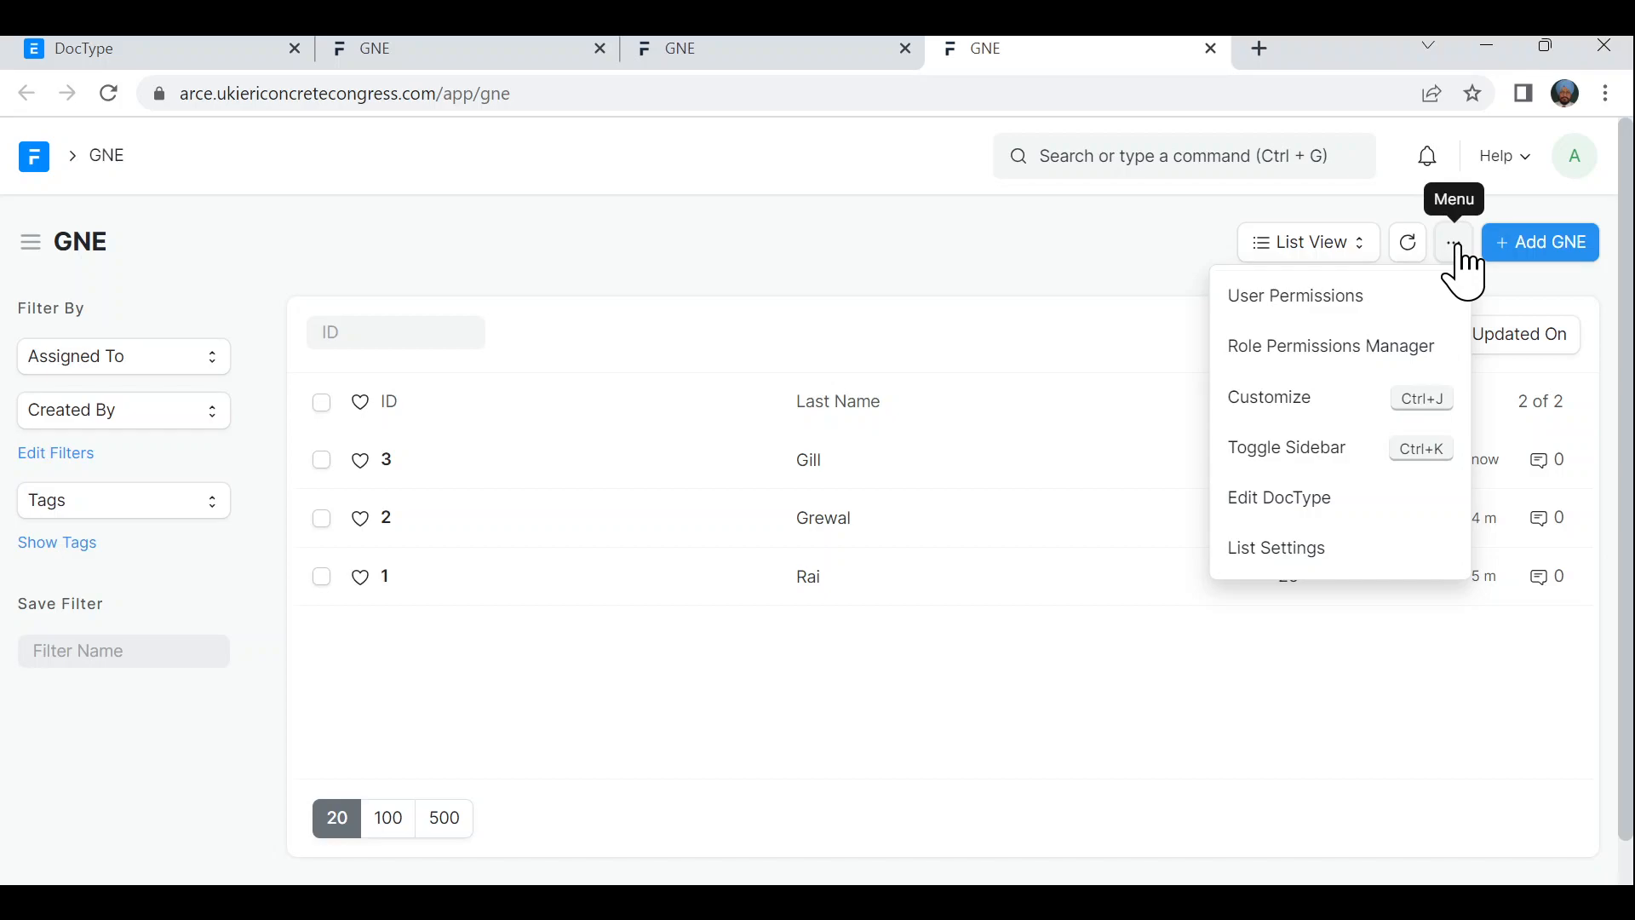
left_click(1520, 306)
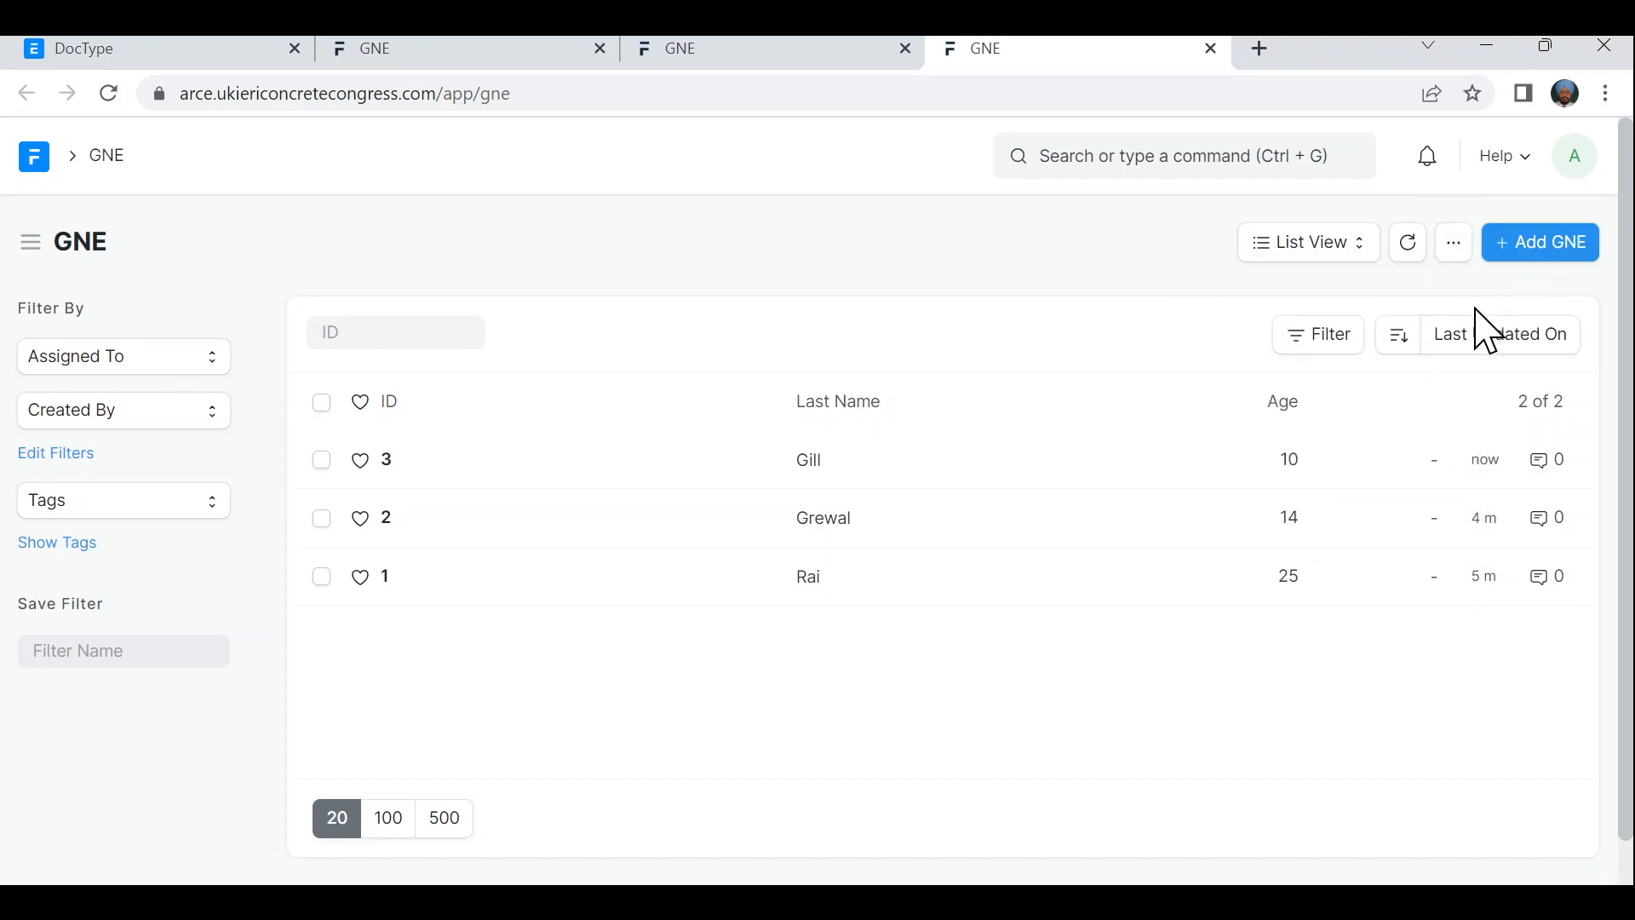
left_click(1454, 245)
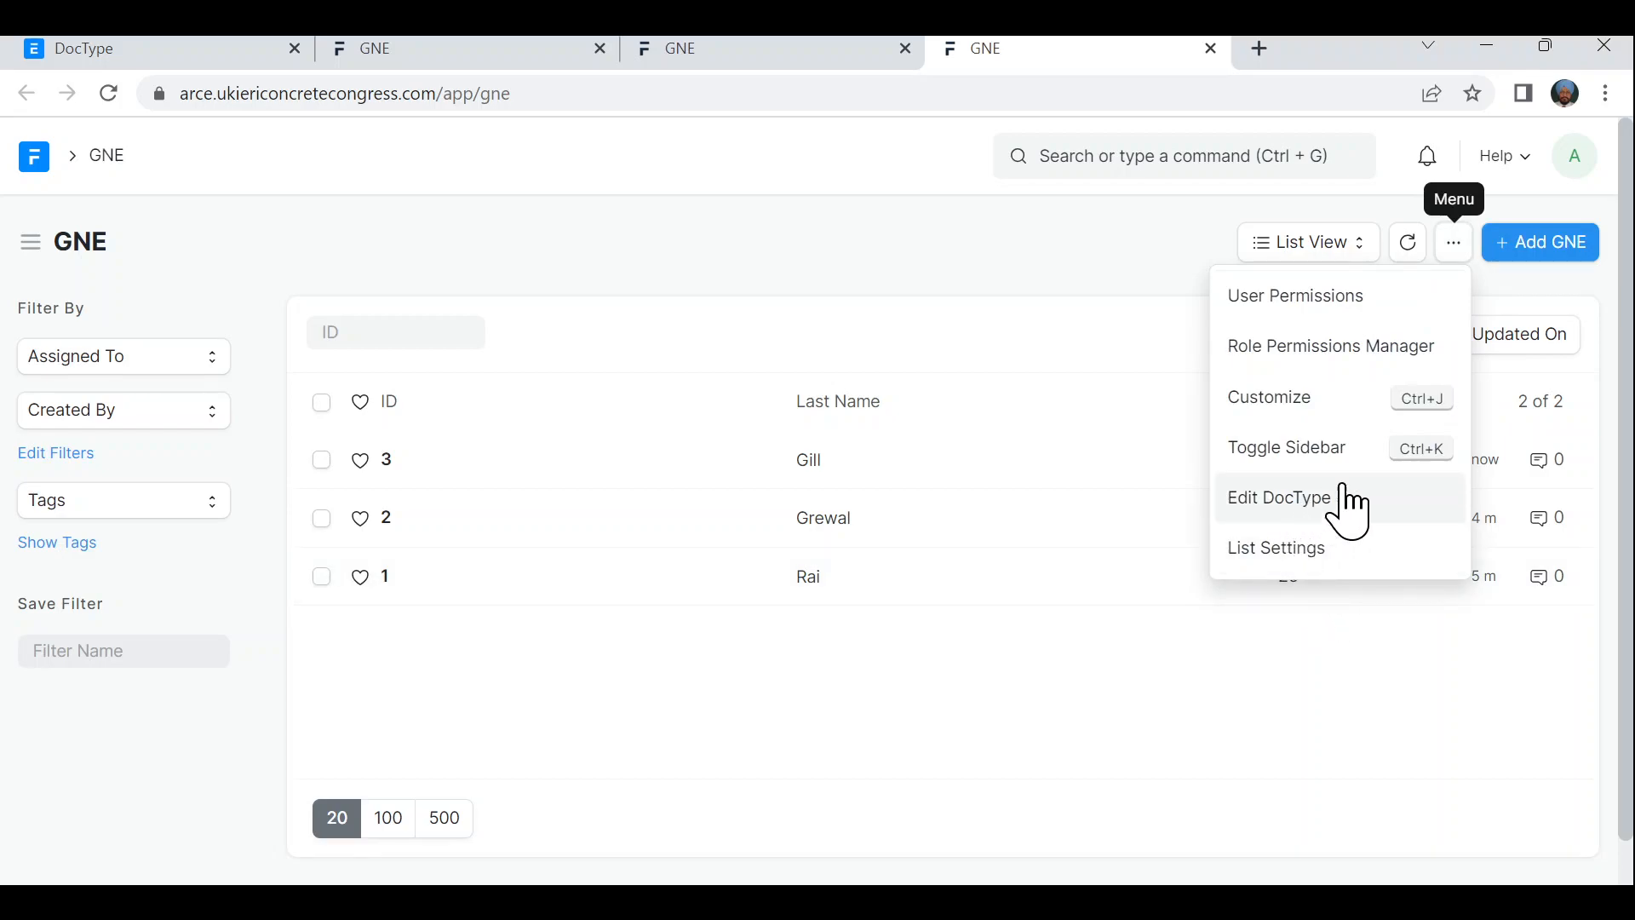
left_click(1547, 278)
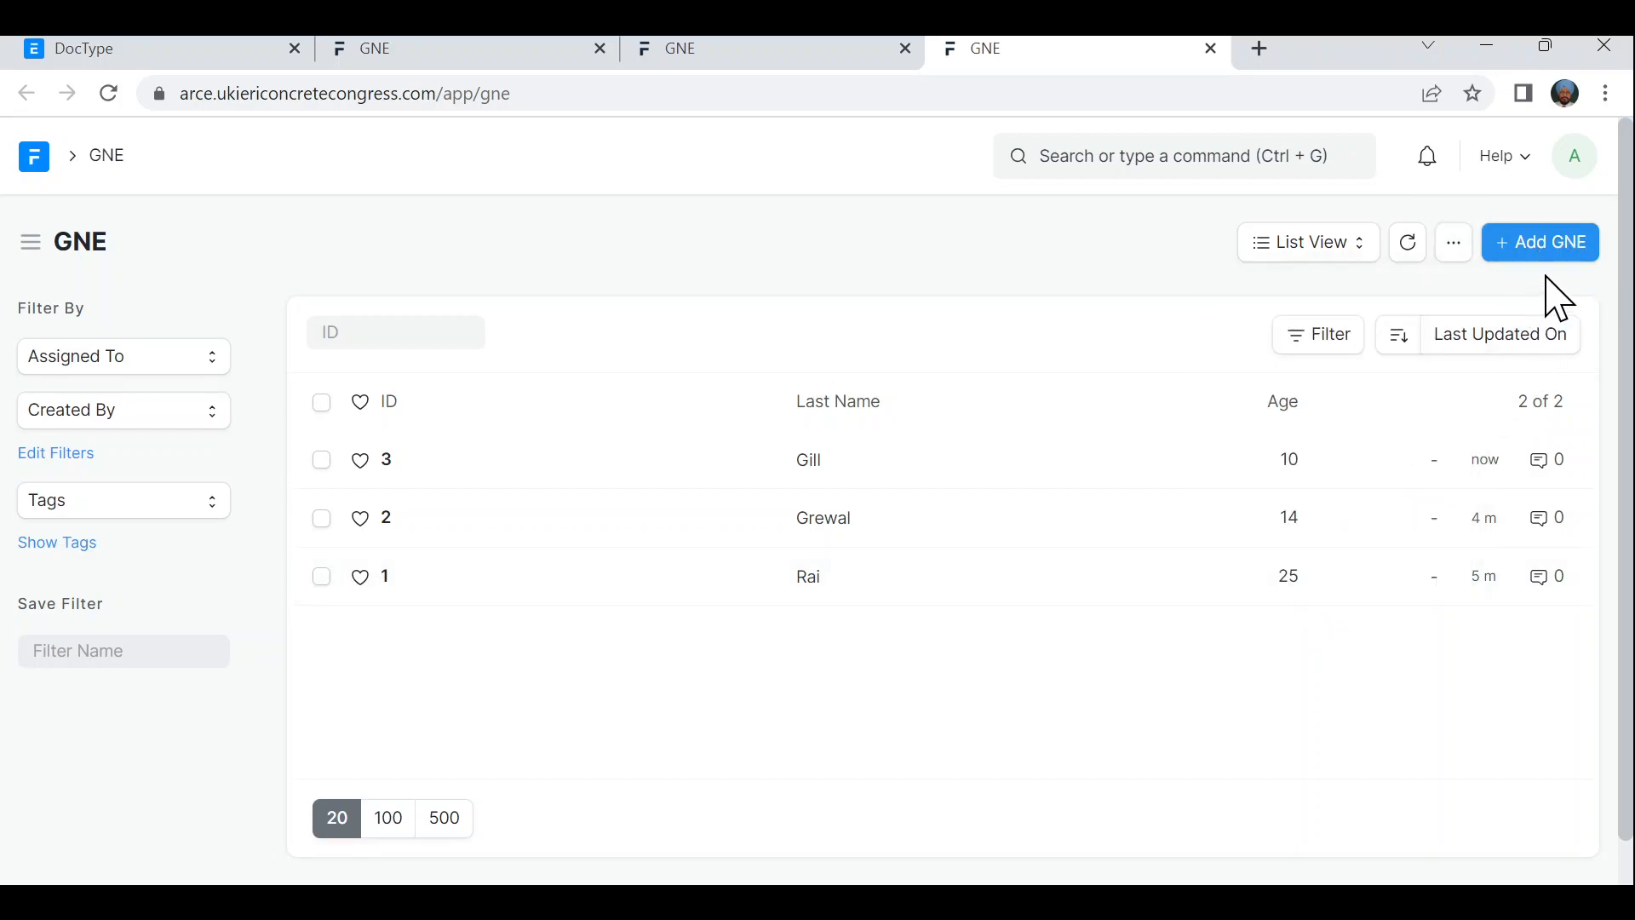
- Start a new GNE record with the last name and Age 32, continuing in the full form
left_click(1546, 254)
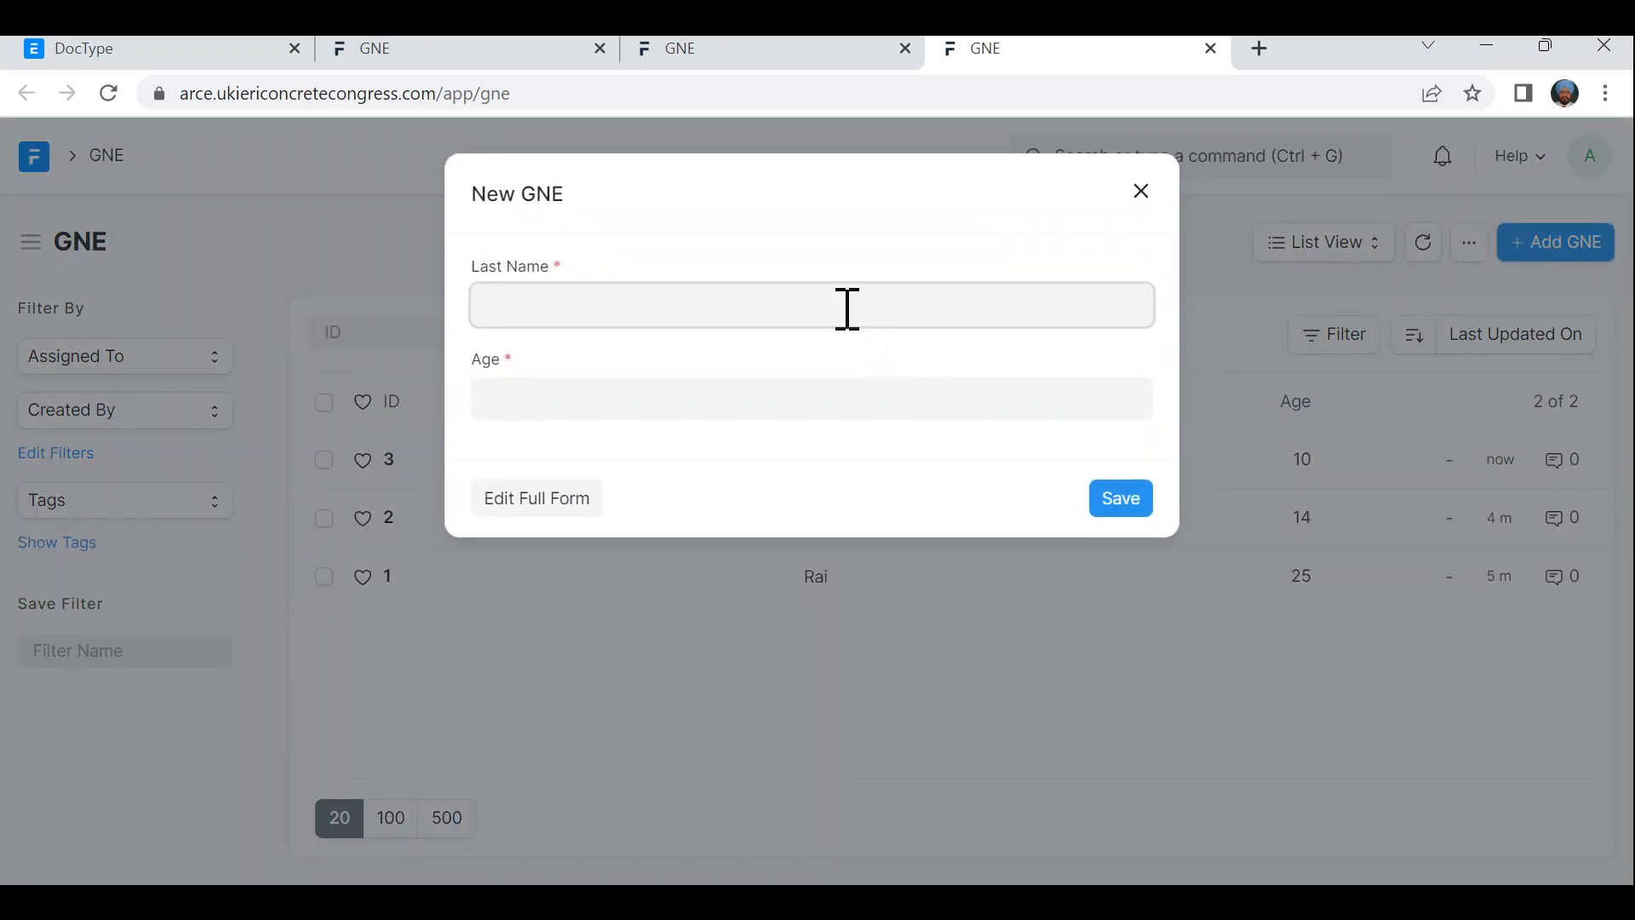
left_click(839, 403)
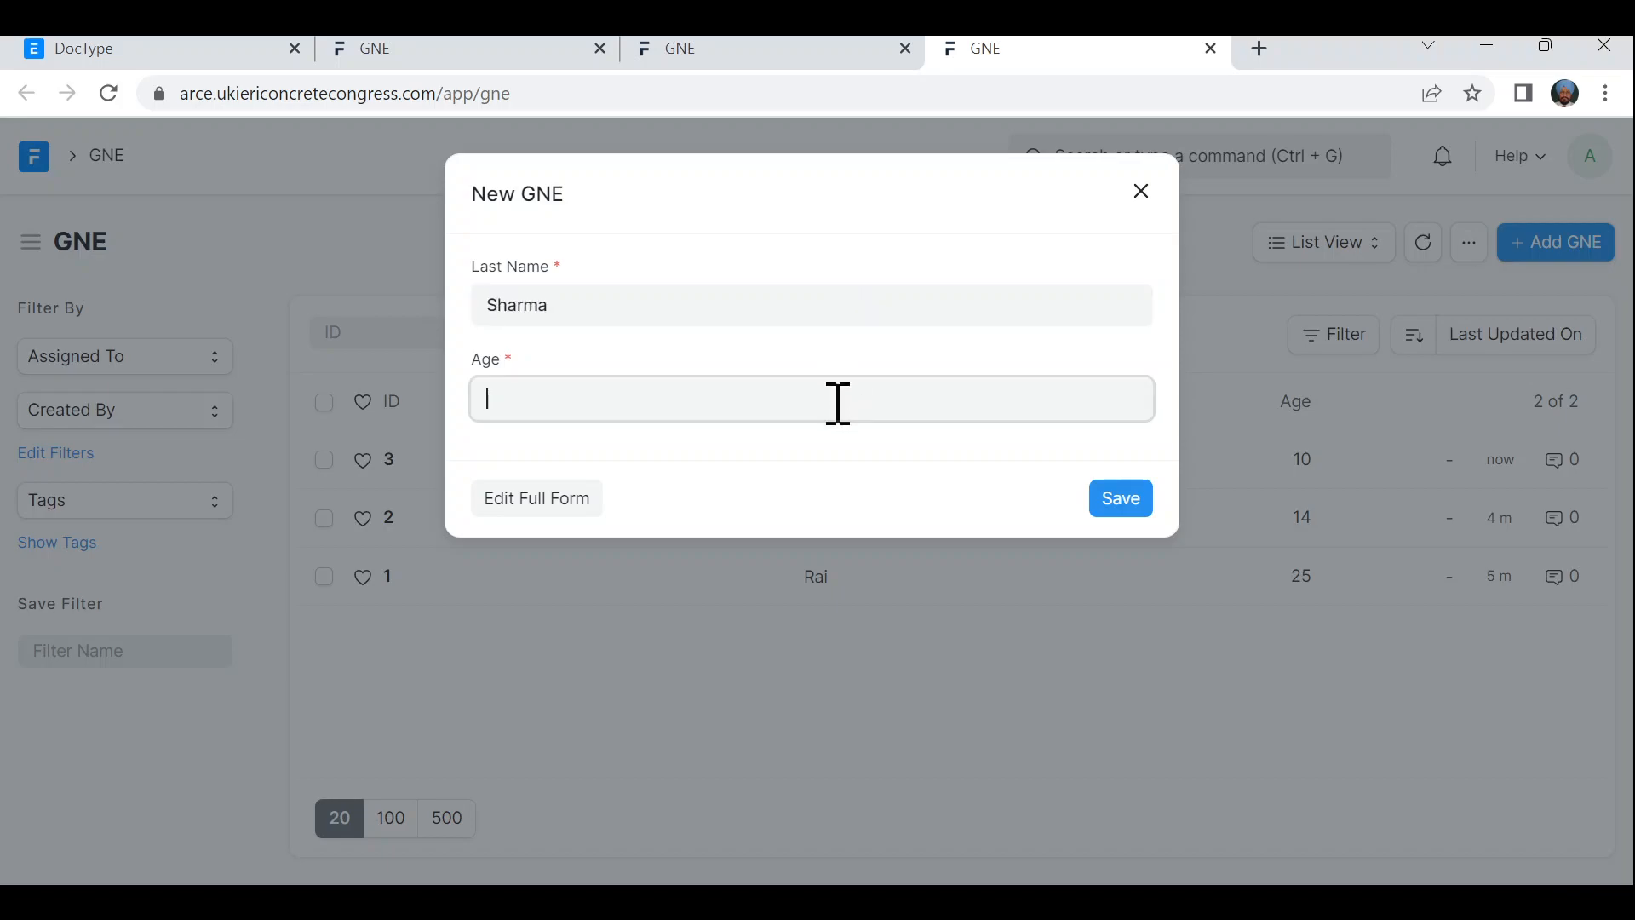
type("32")
left_click(506, 516)
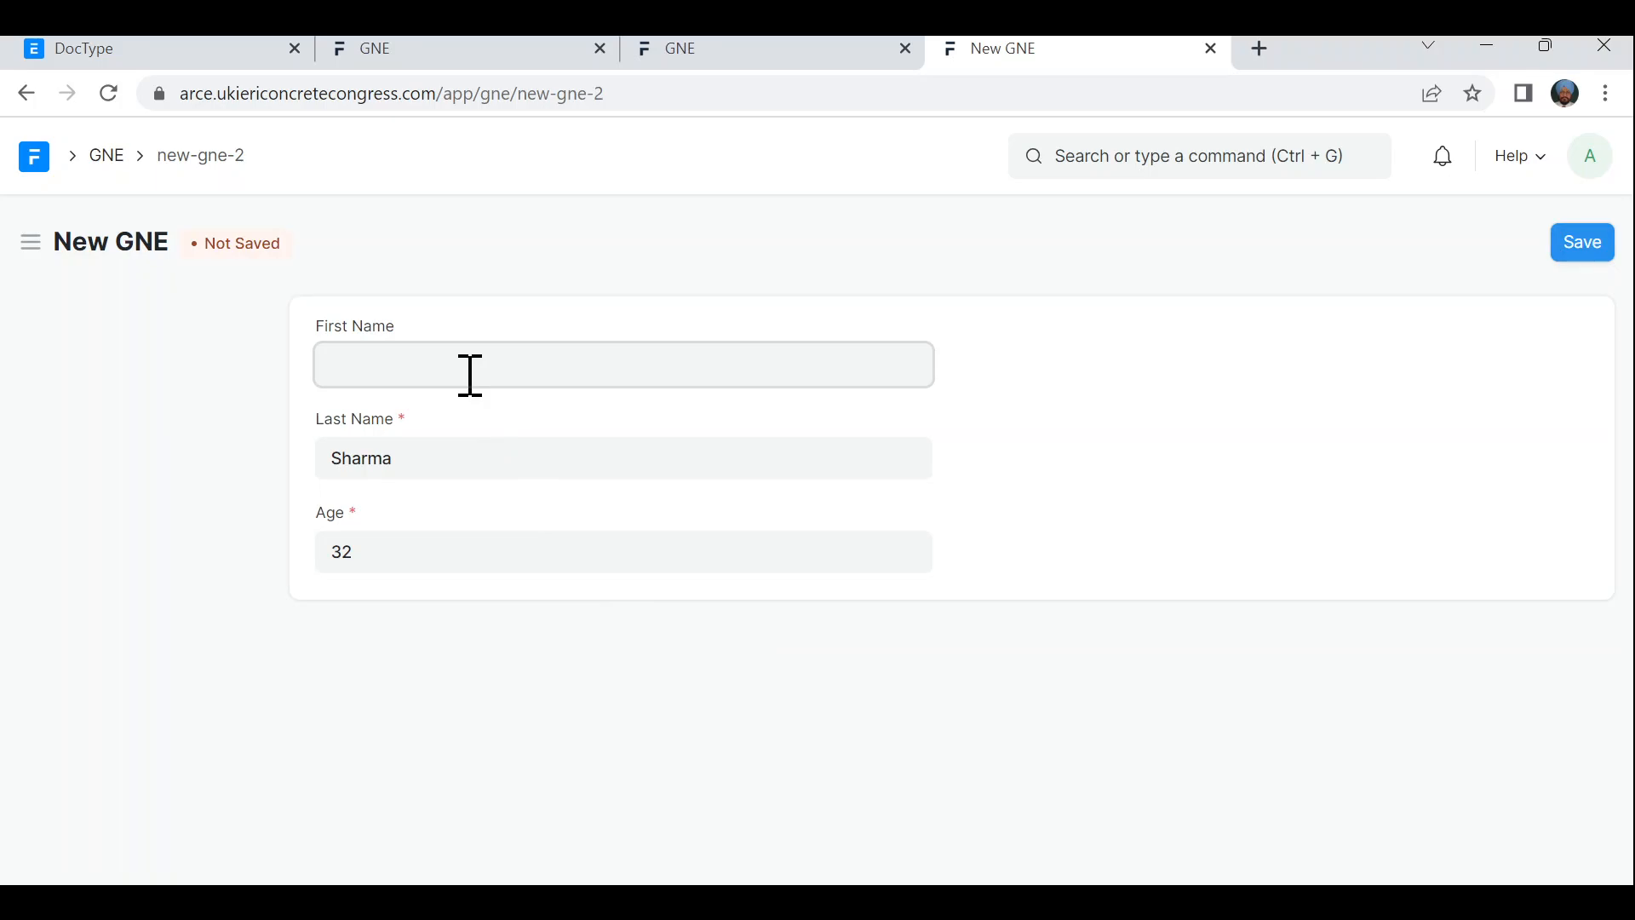
- Enter the first name, save the record as GNE 4, and return to the GNE list
left_click(1594, 249)
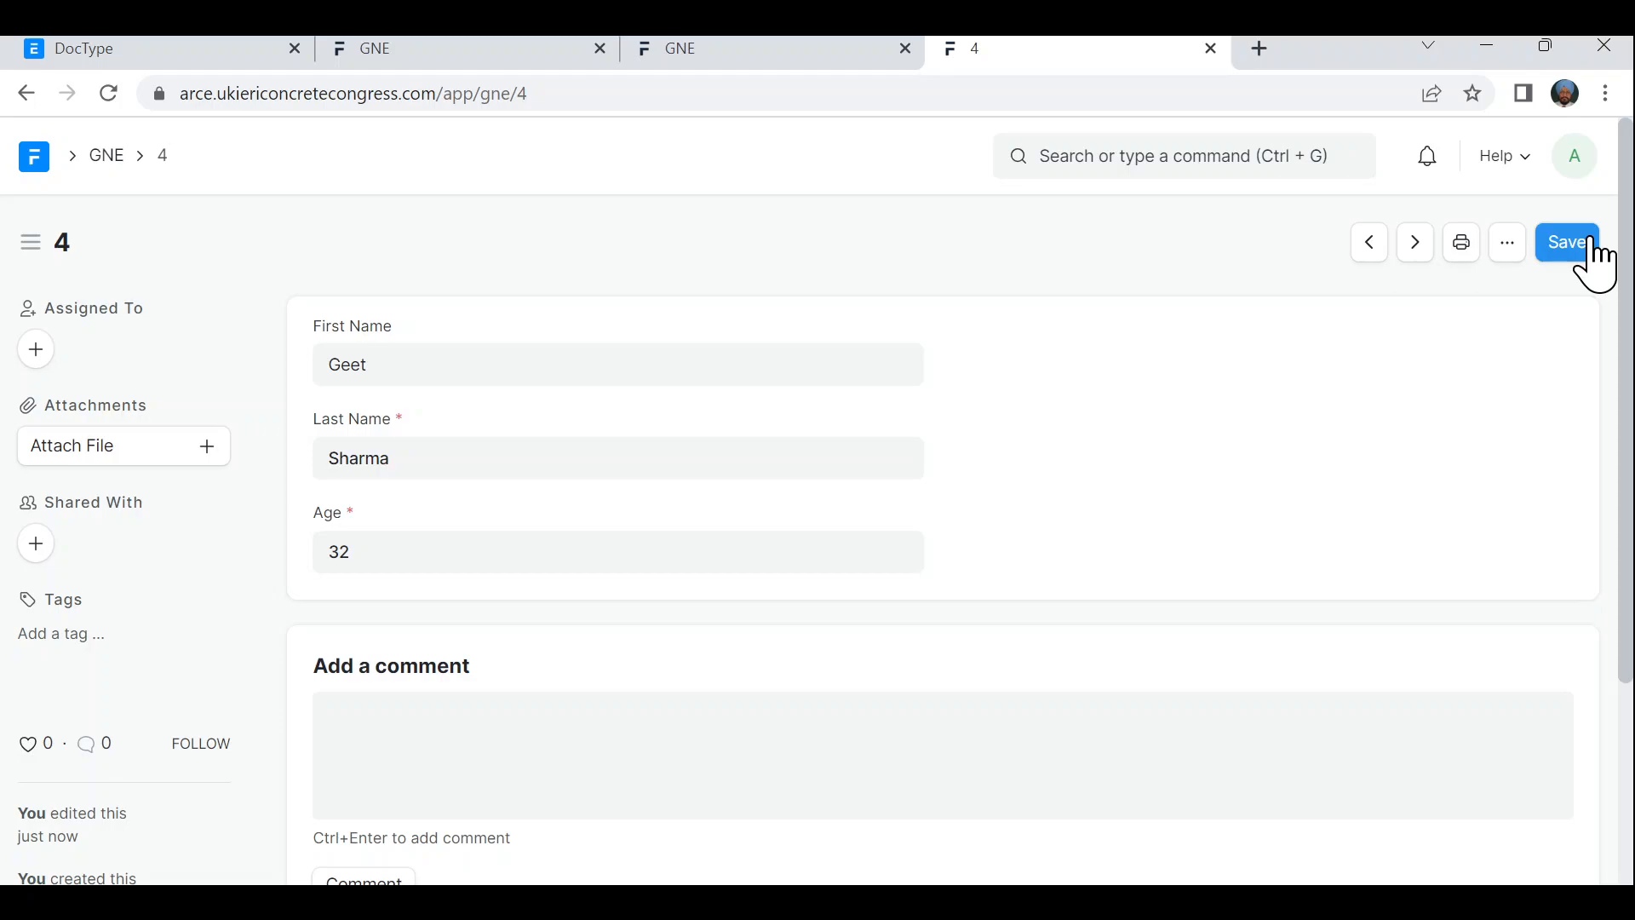
scroll(1143, 707, "down", 3)
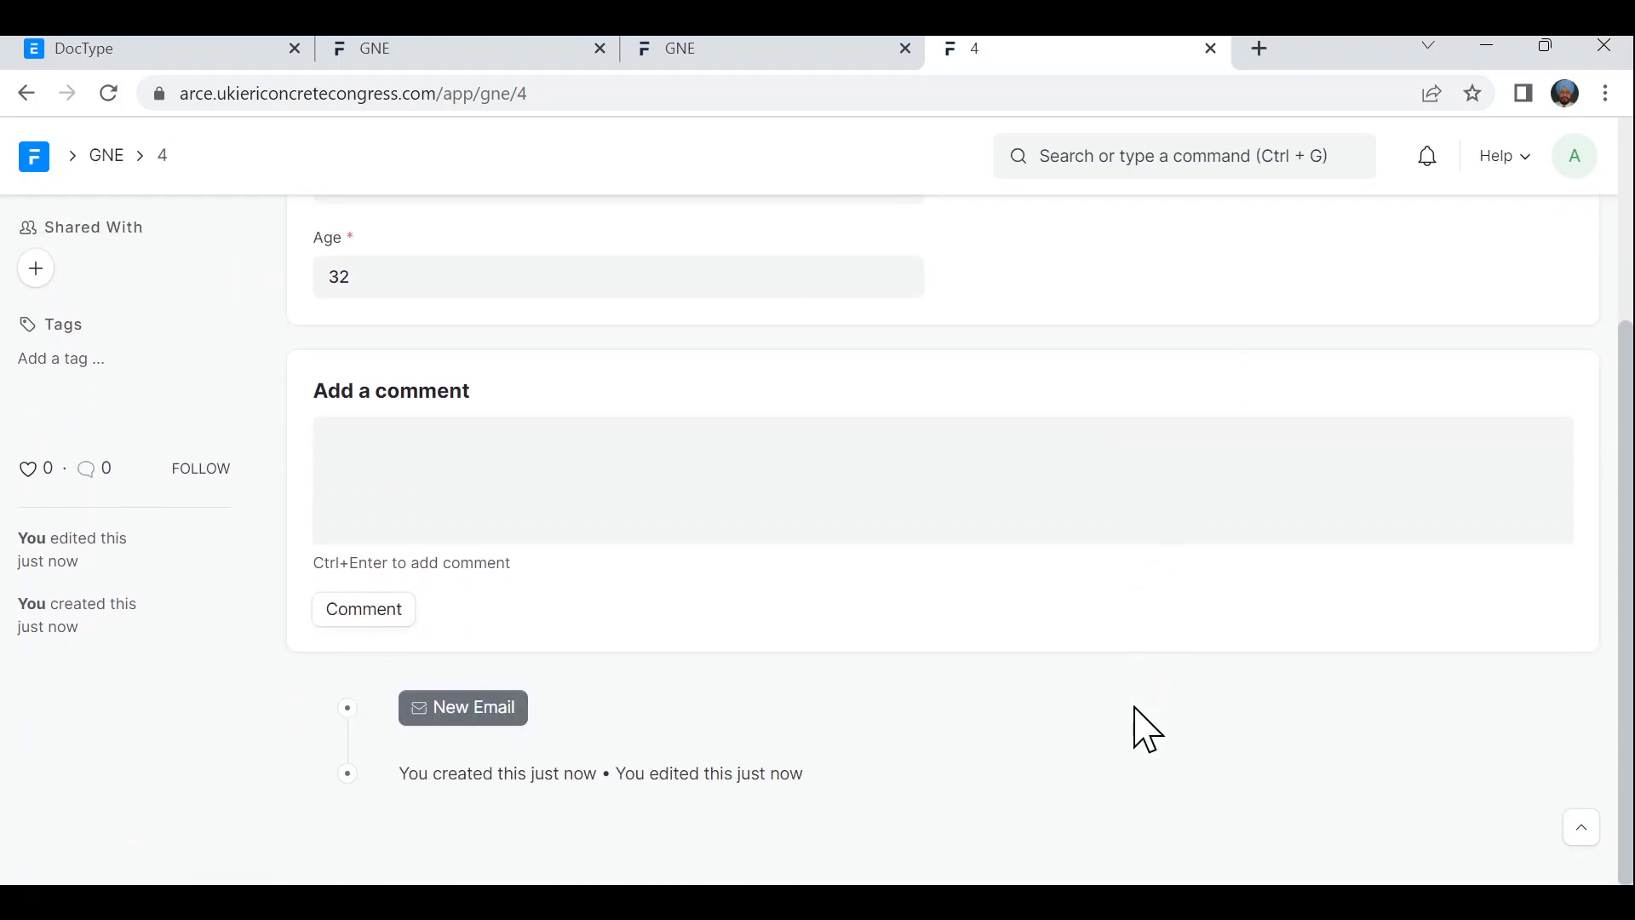
scroll(1136, 708, "up", 3)
scroll(1135, 708, "down", 3)
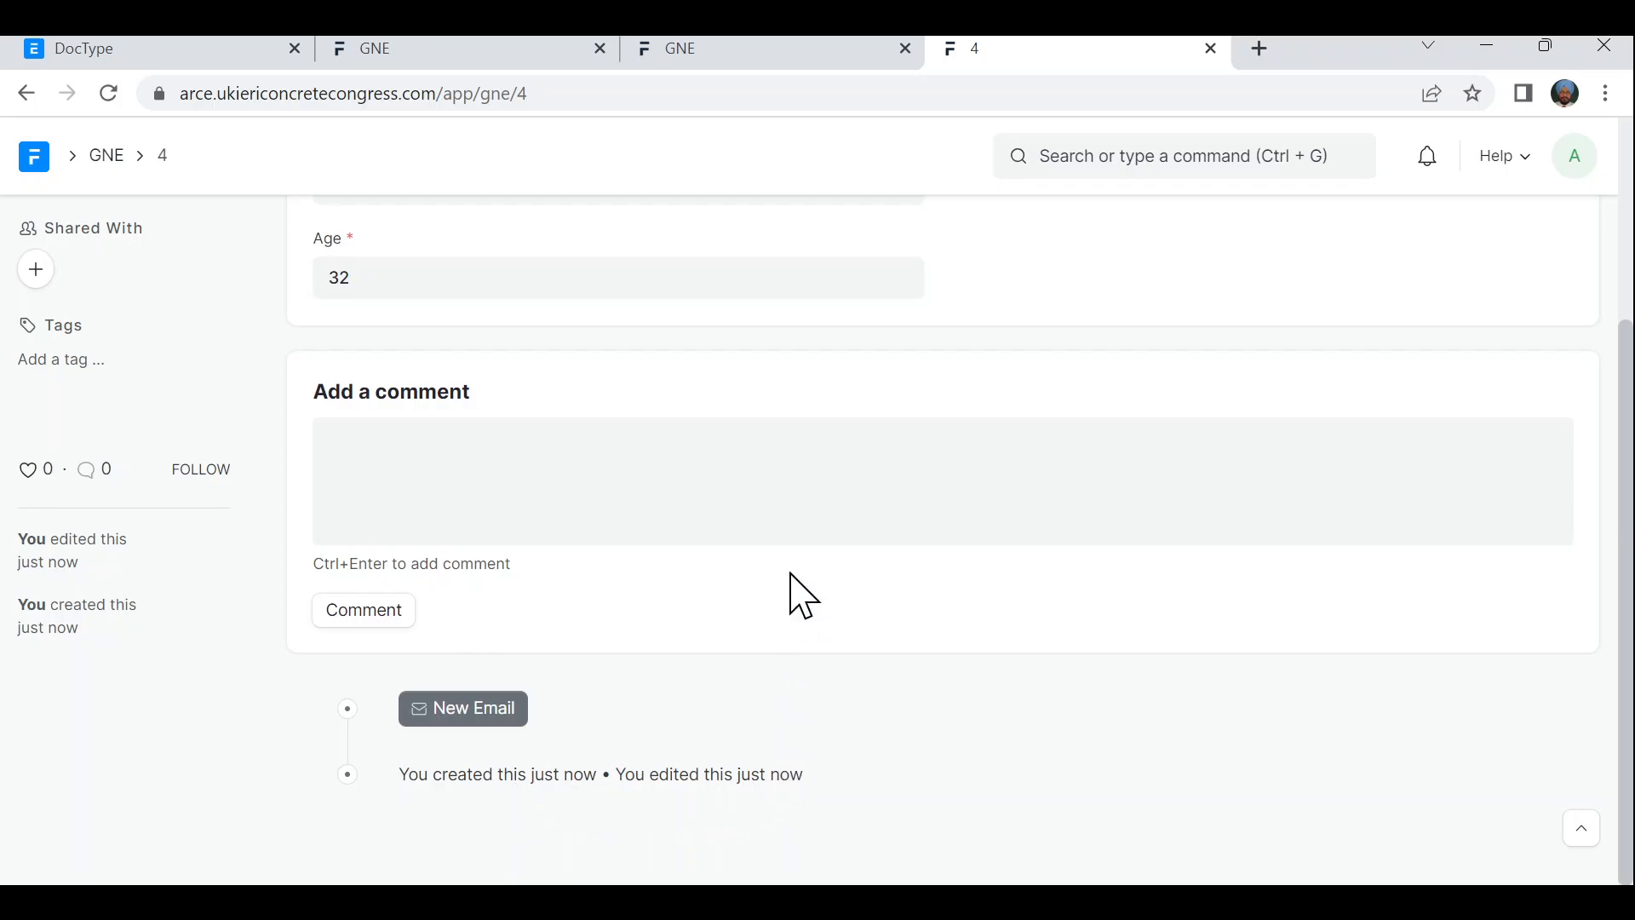
scroll(792, 588, "up", 3)
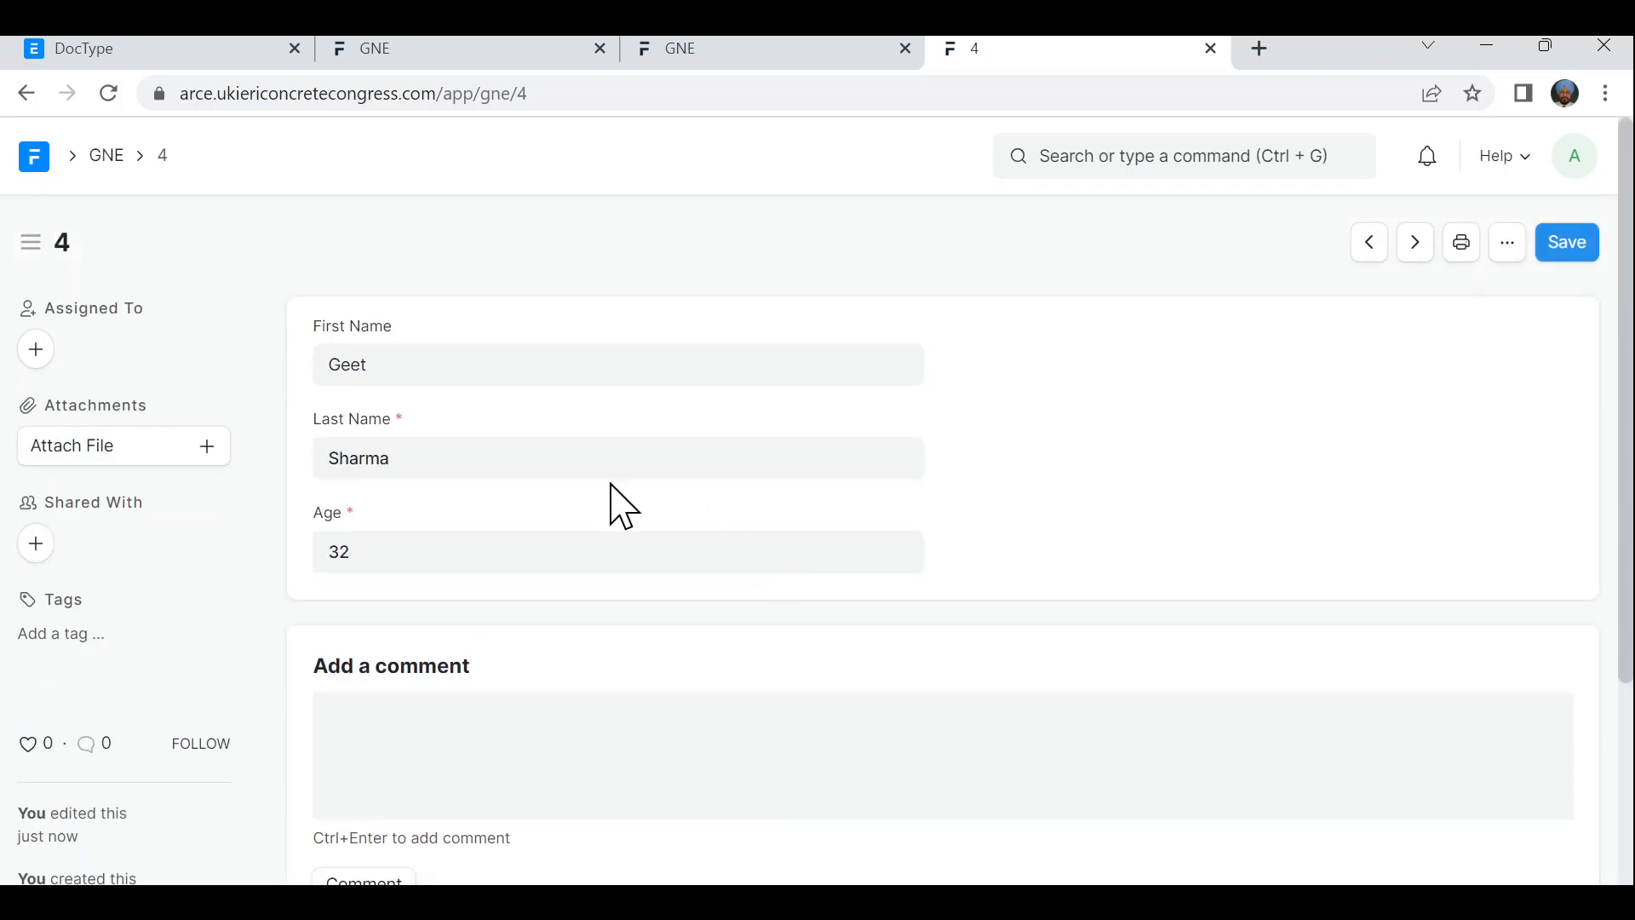
left_click(109, 157)
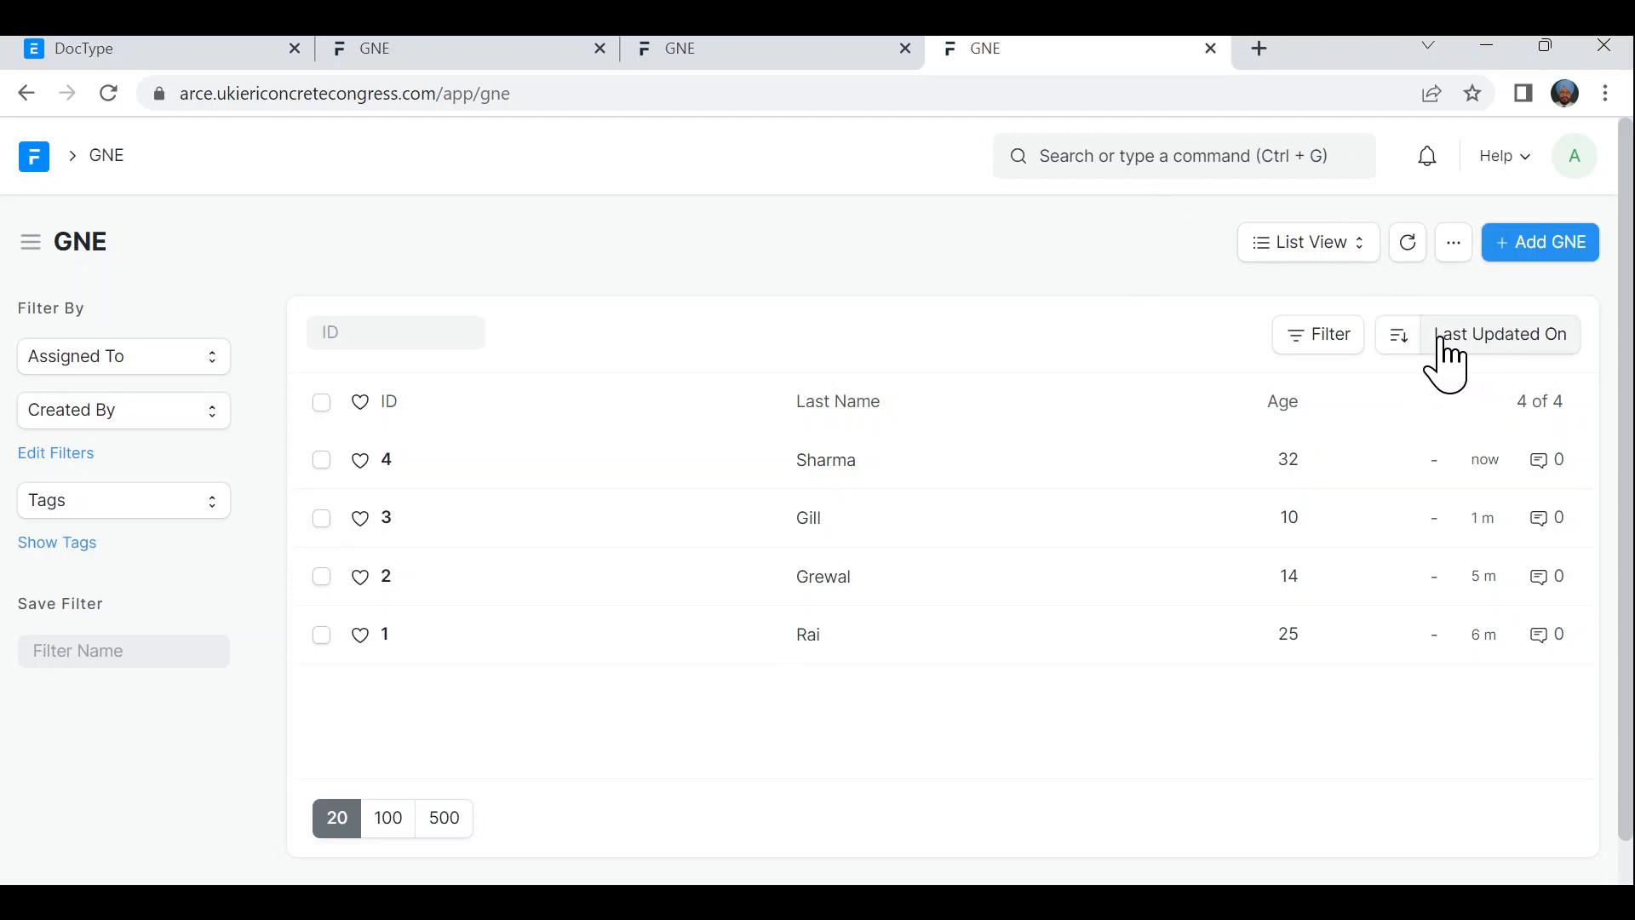
- Sort the GNE list ascending by Last Name, ordering the records 3, 2, 1, 4
left_click(1401, 338)
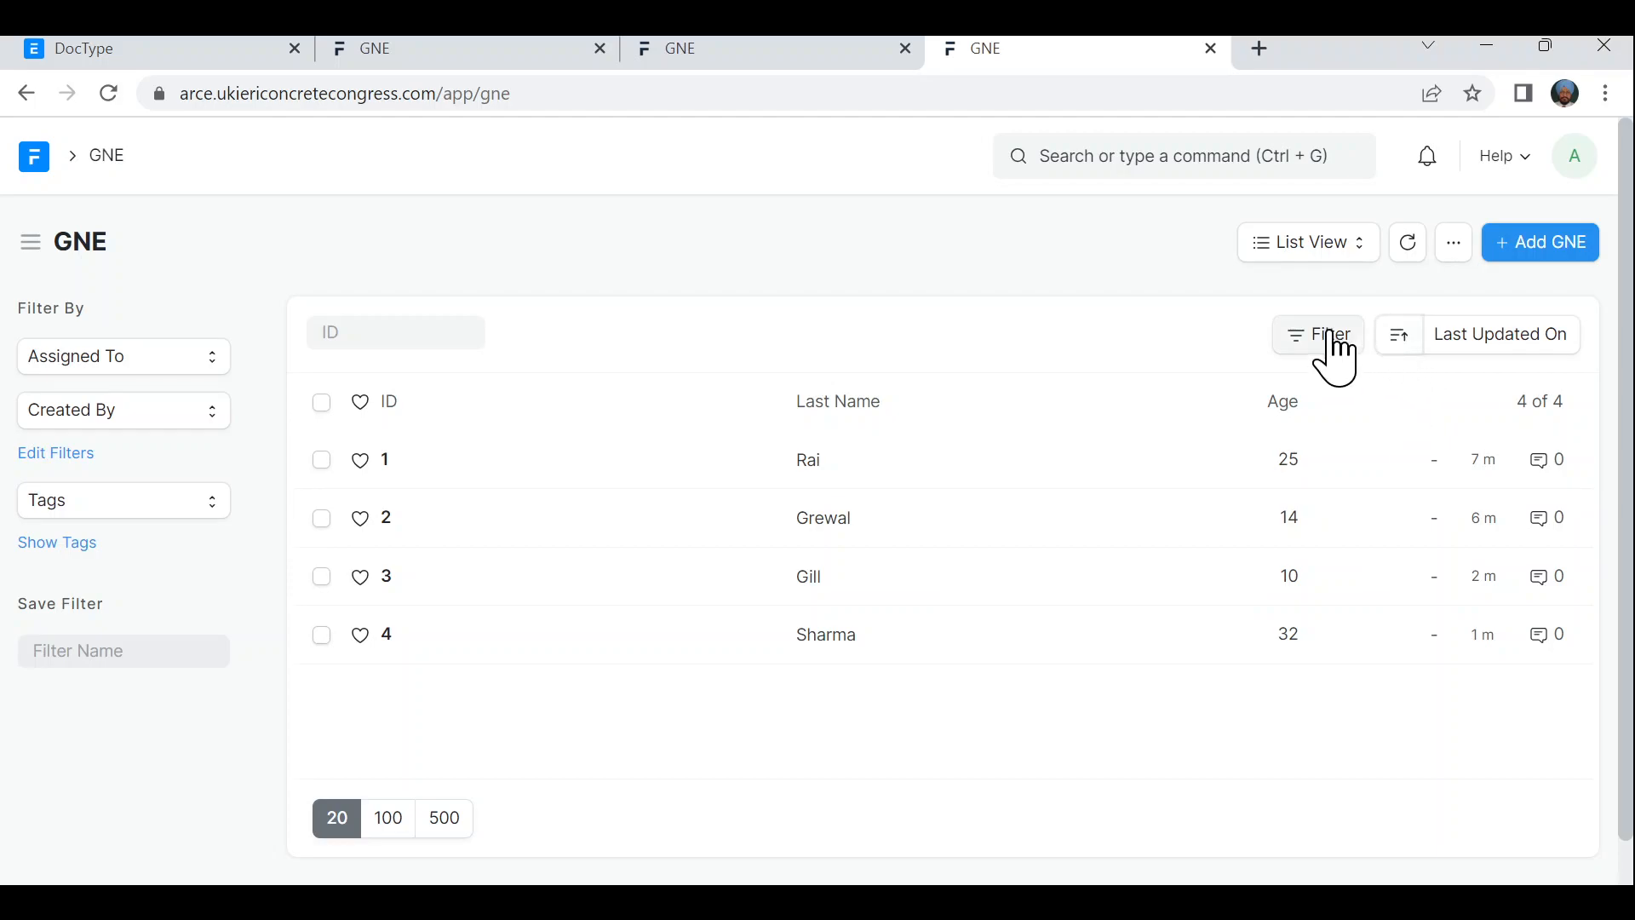
left_click(1493, 349)
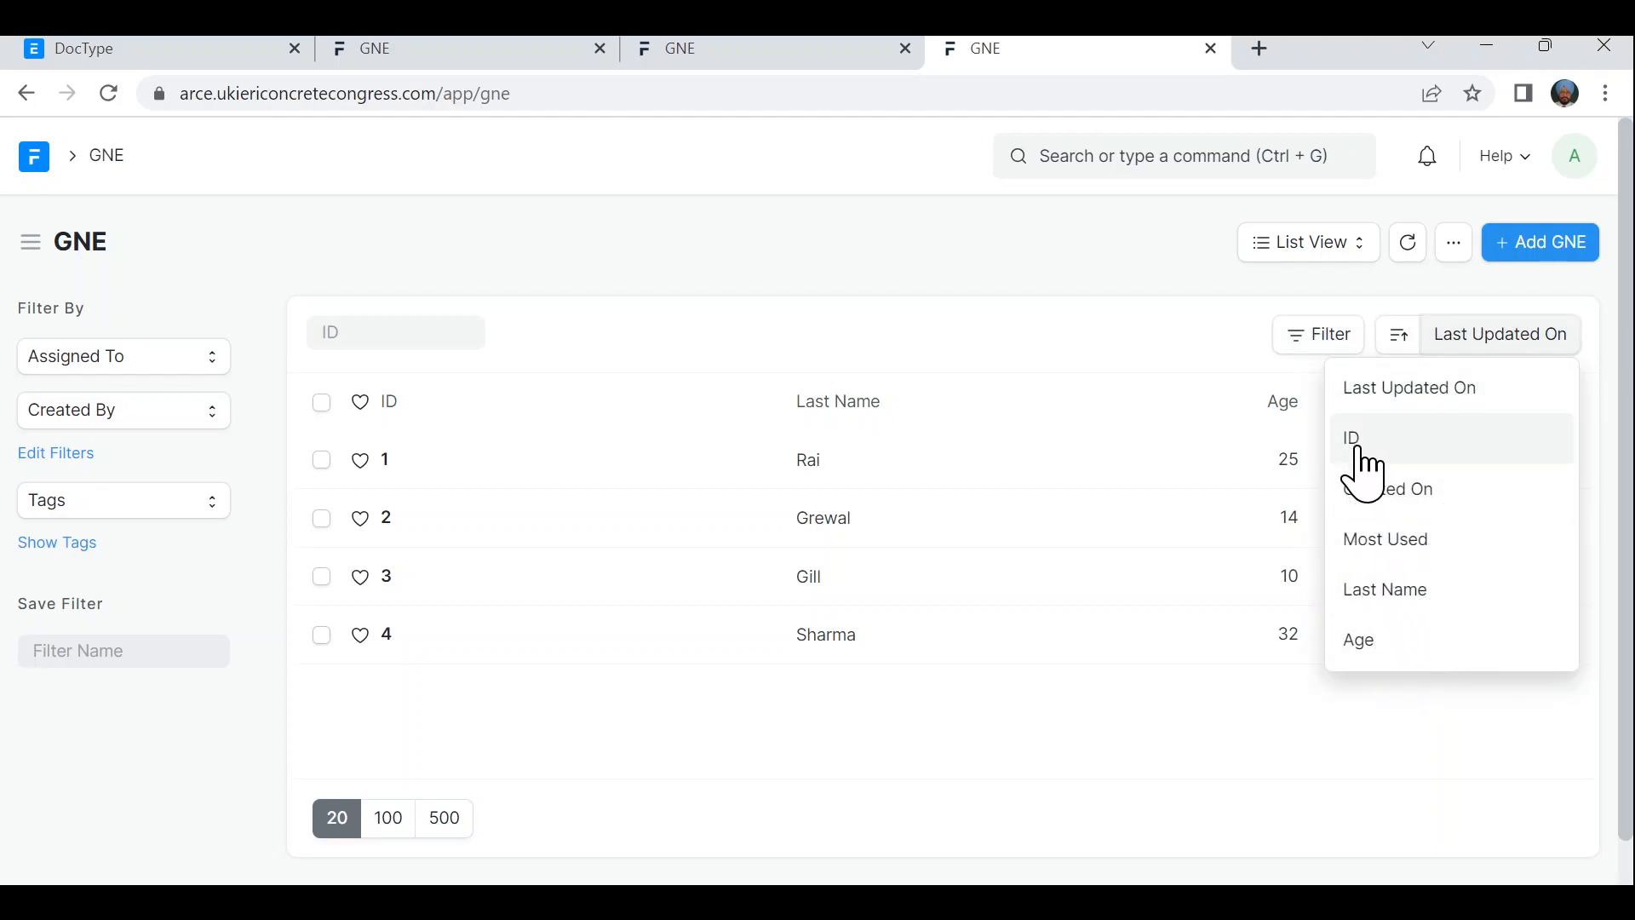
left_click(1404, 600)
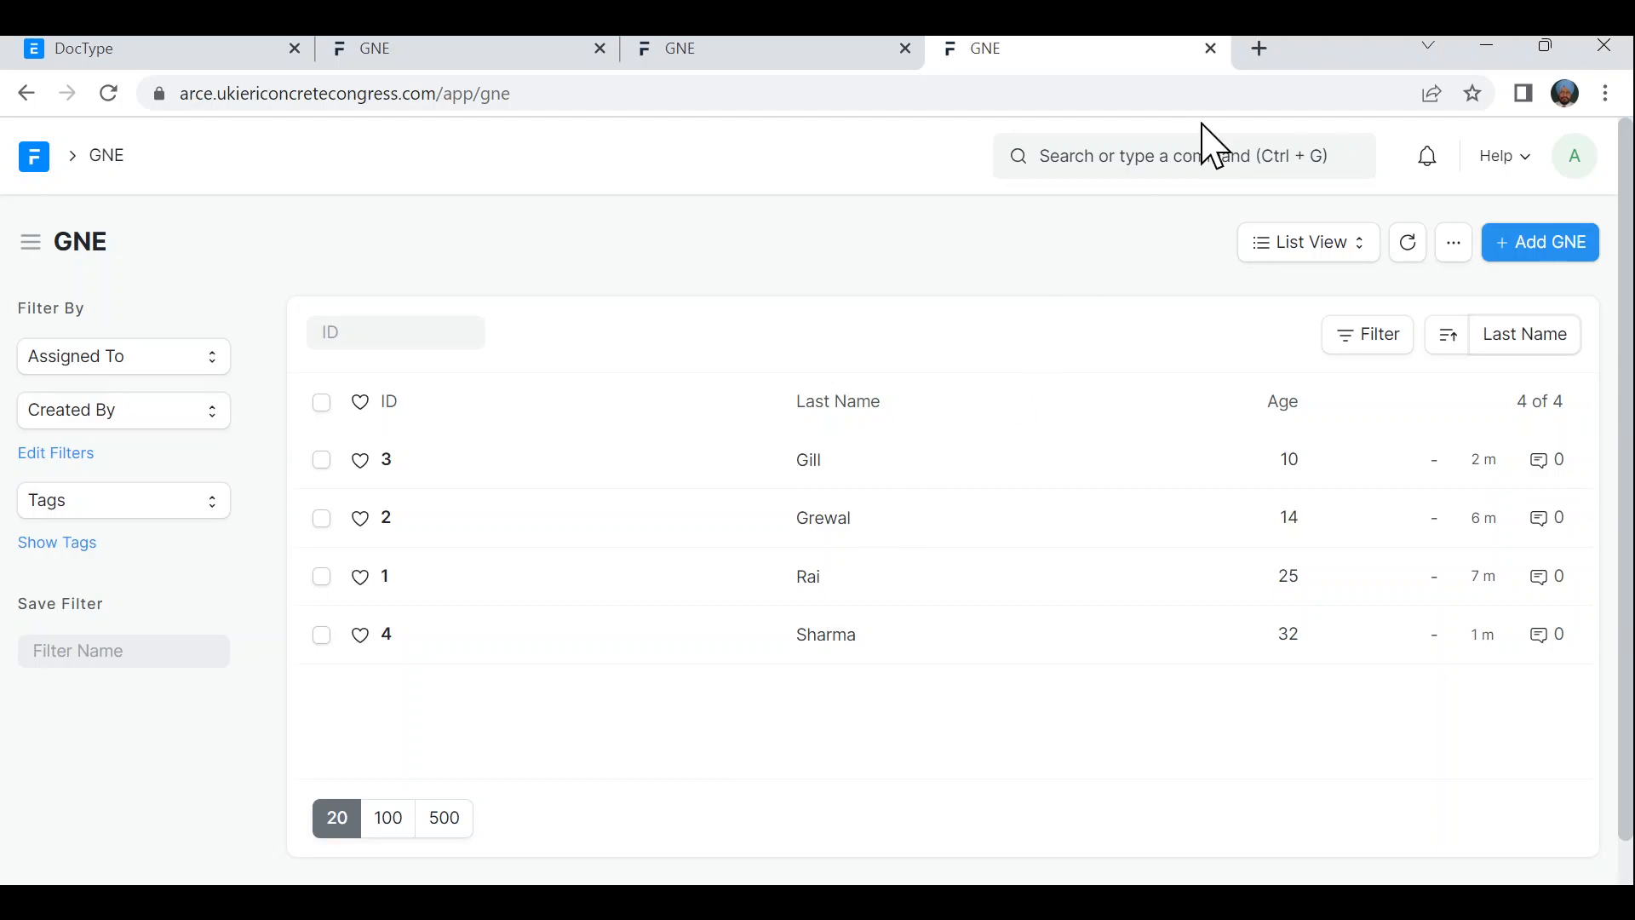
- Google 'frappe framework' in a new tab and open frappeframework.com in full screen
left_click(1260, 50)
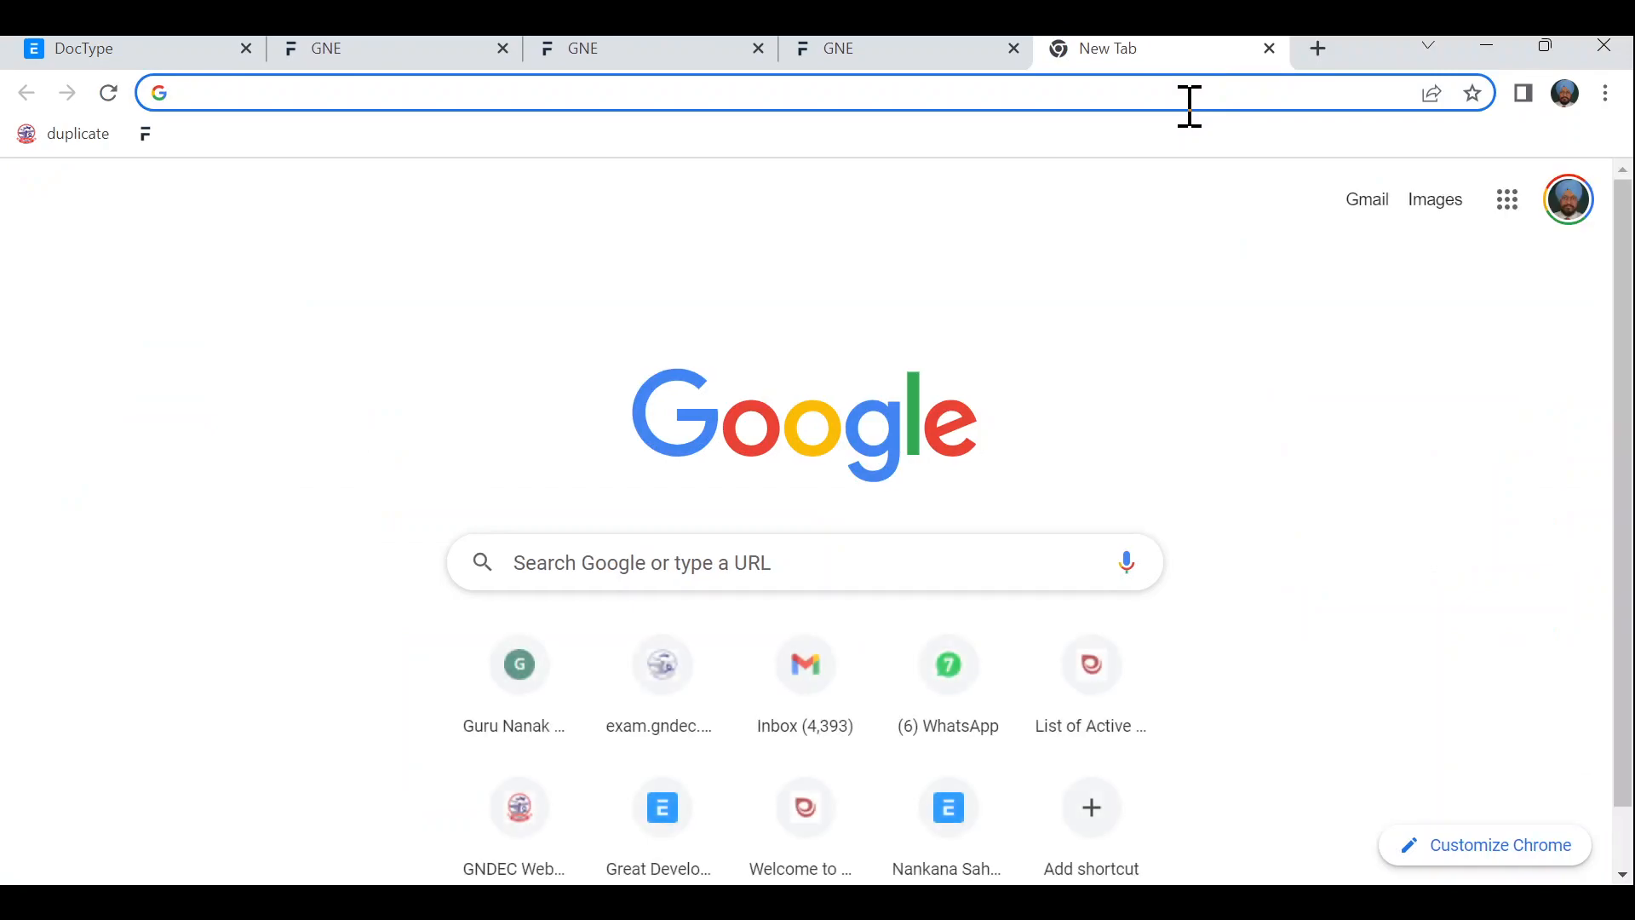
left_click(1194, 103)
type("fraope")
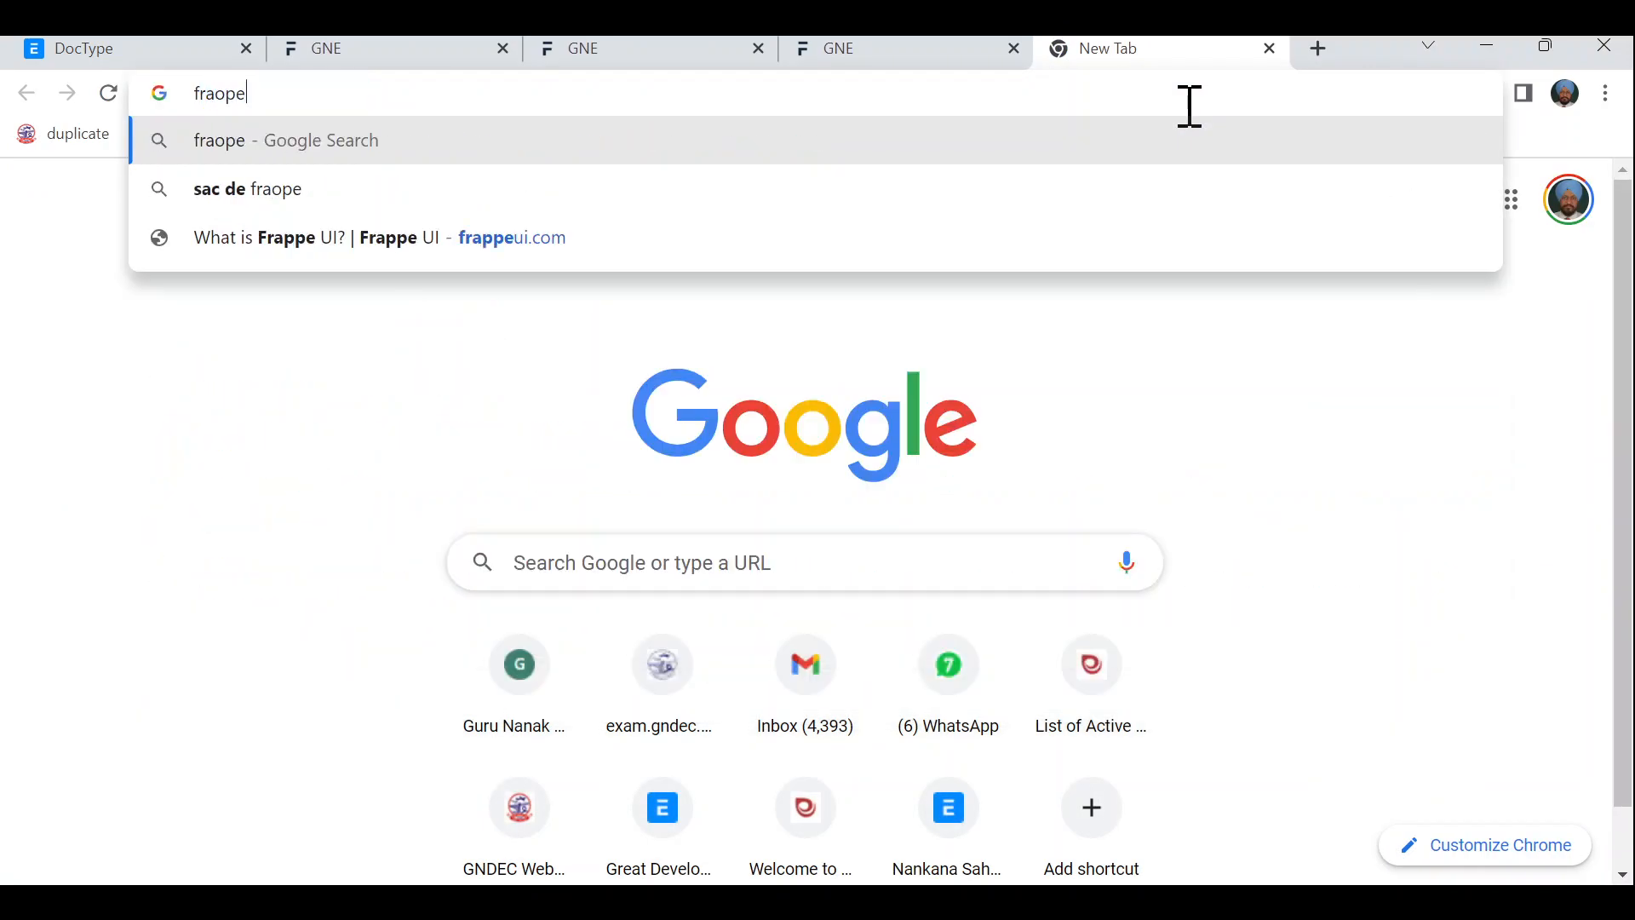
type(" fram")
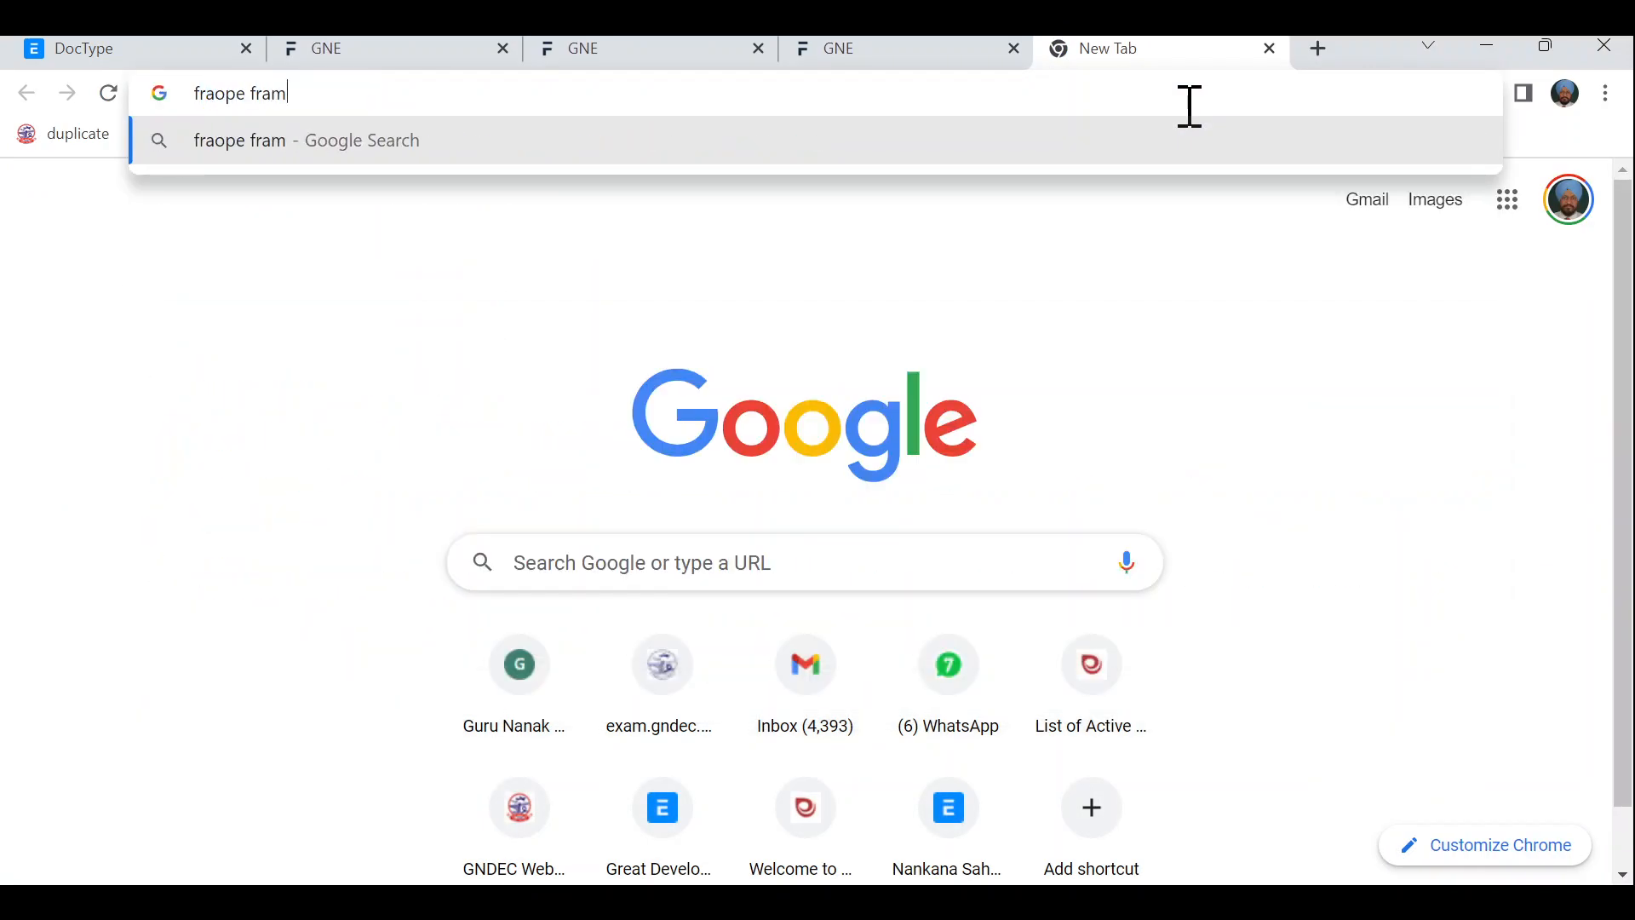
type("ework")
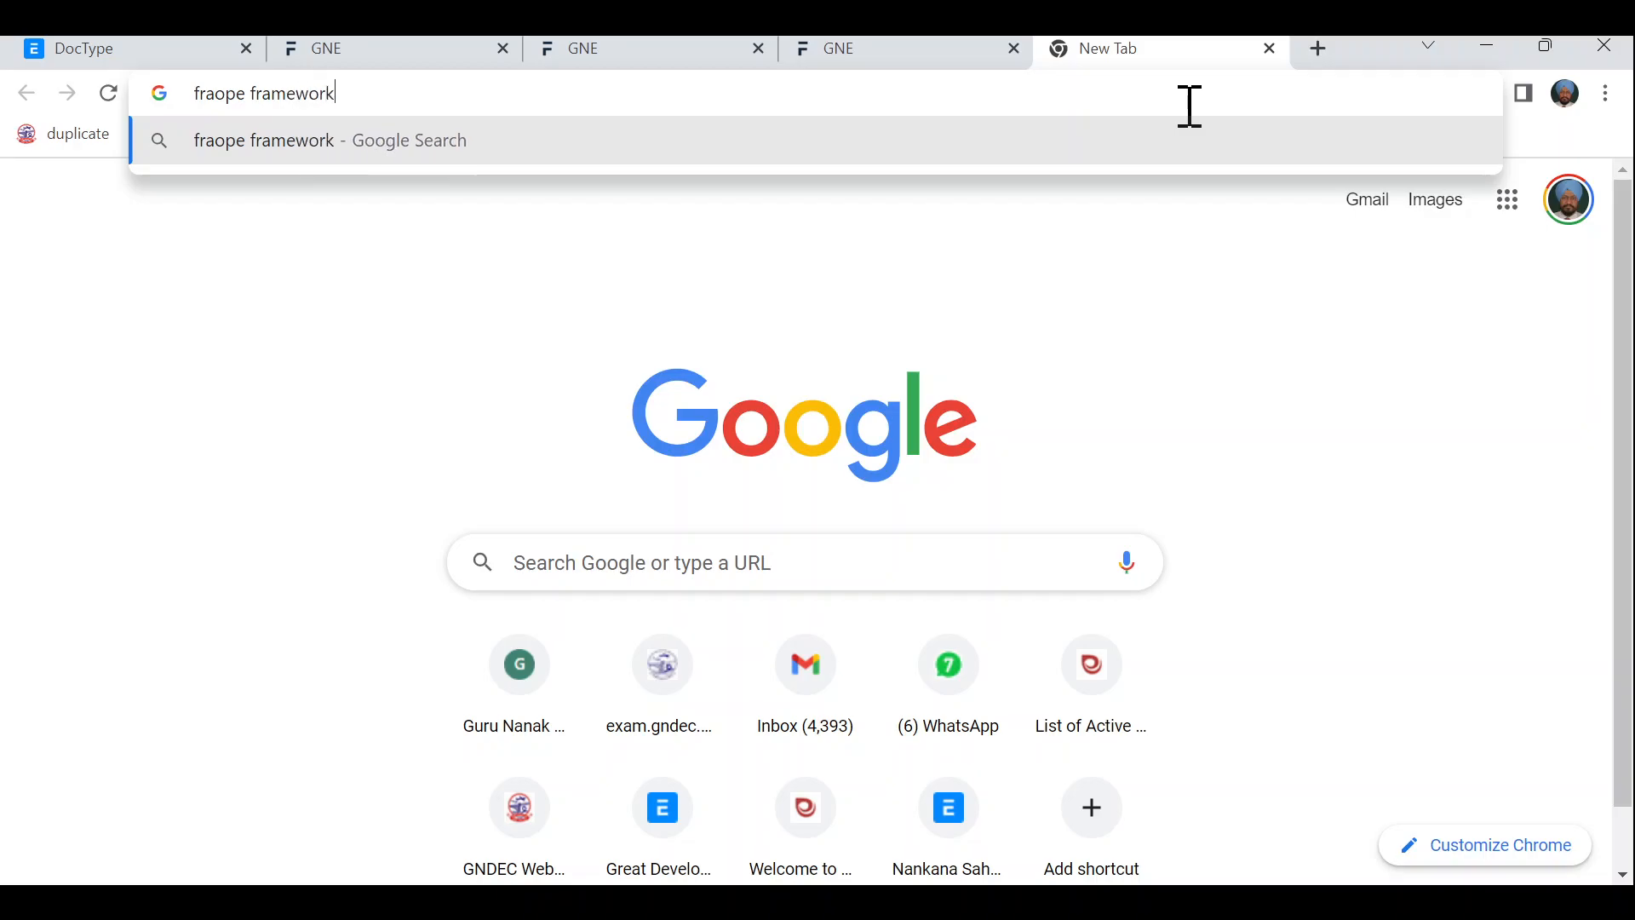
key("Return")
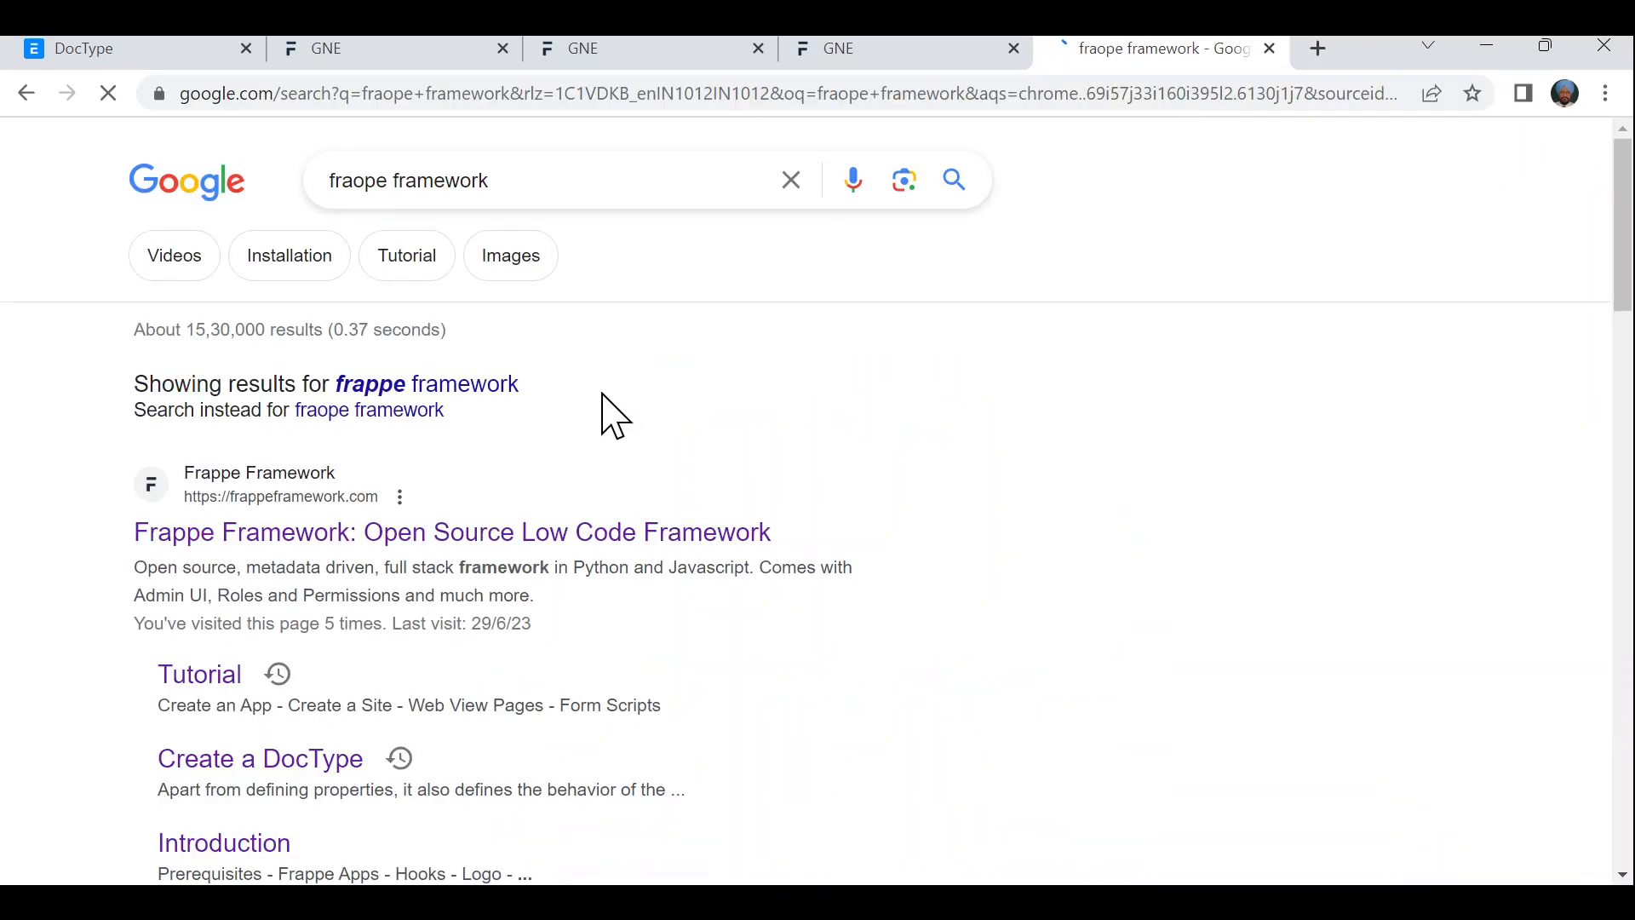
left_click(482, 383)
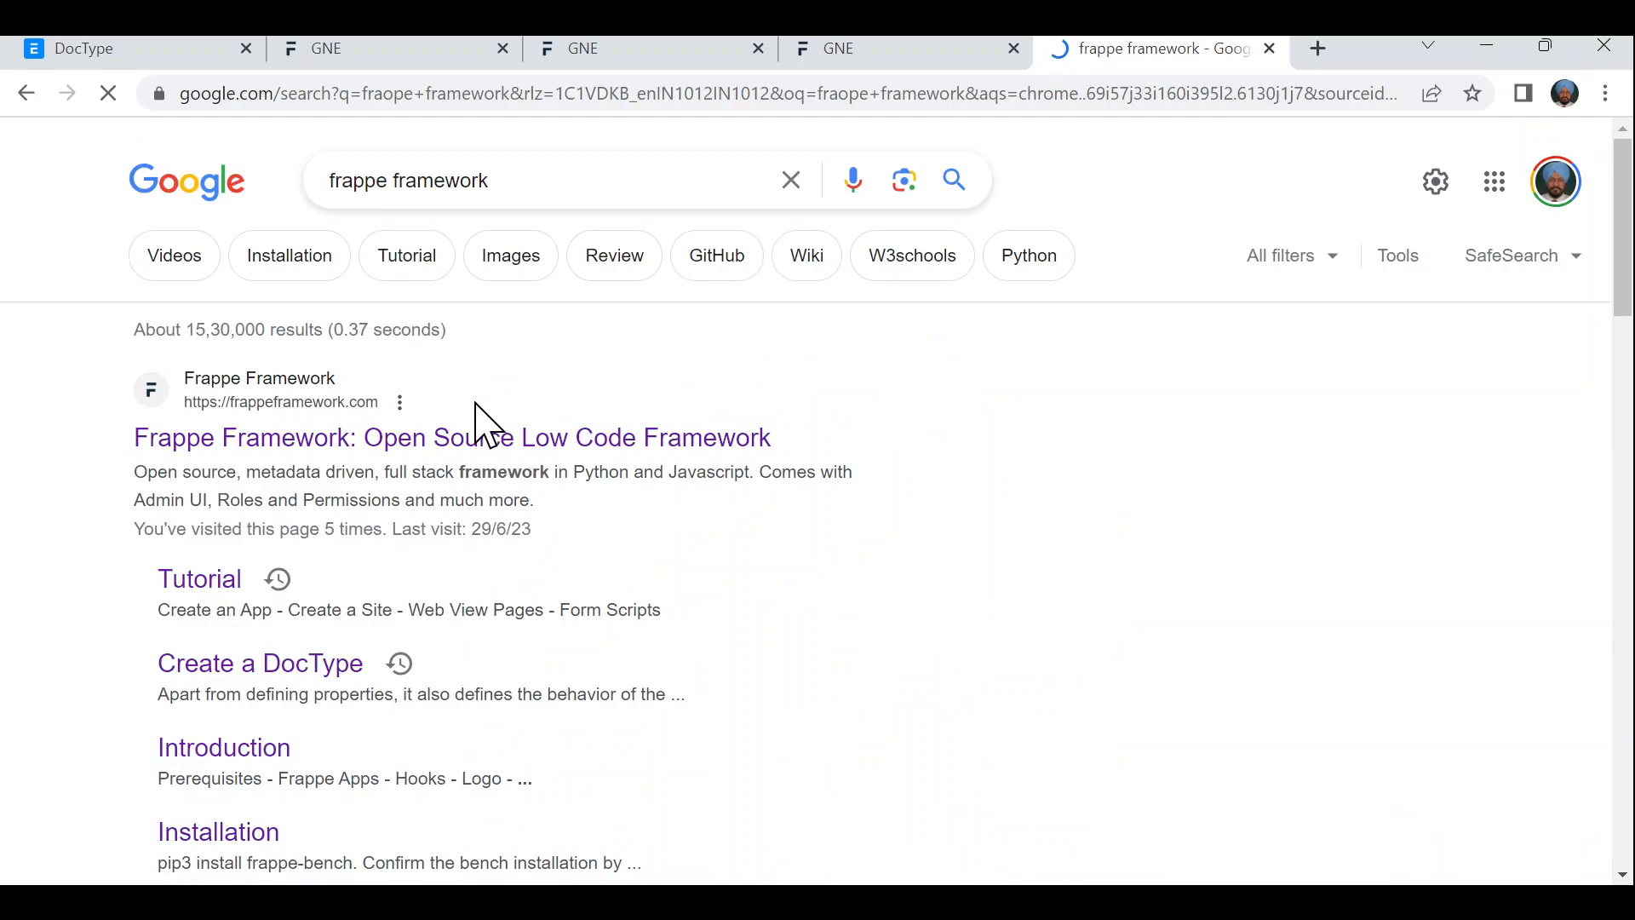
left_click(450, 438)
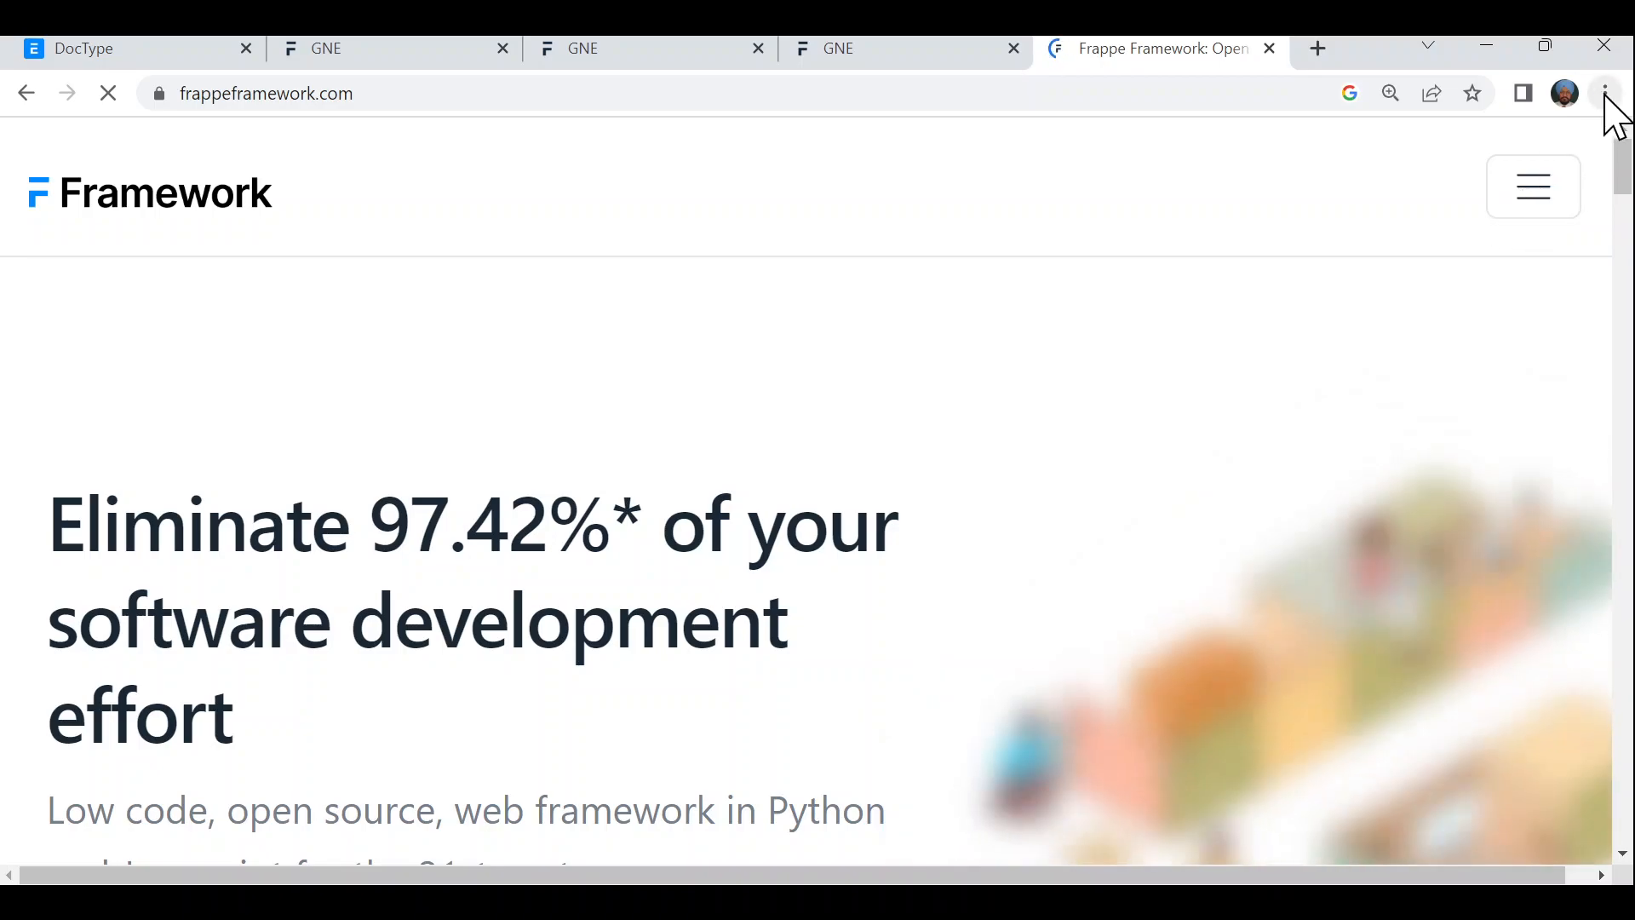
key("F11")
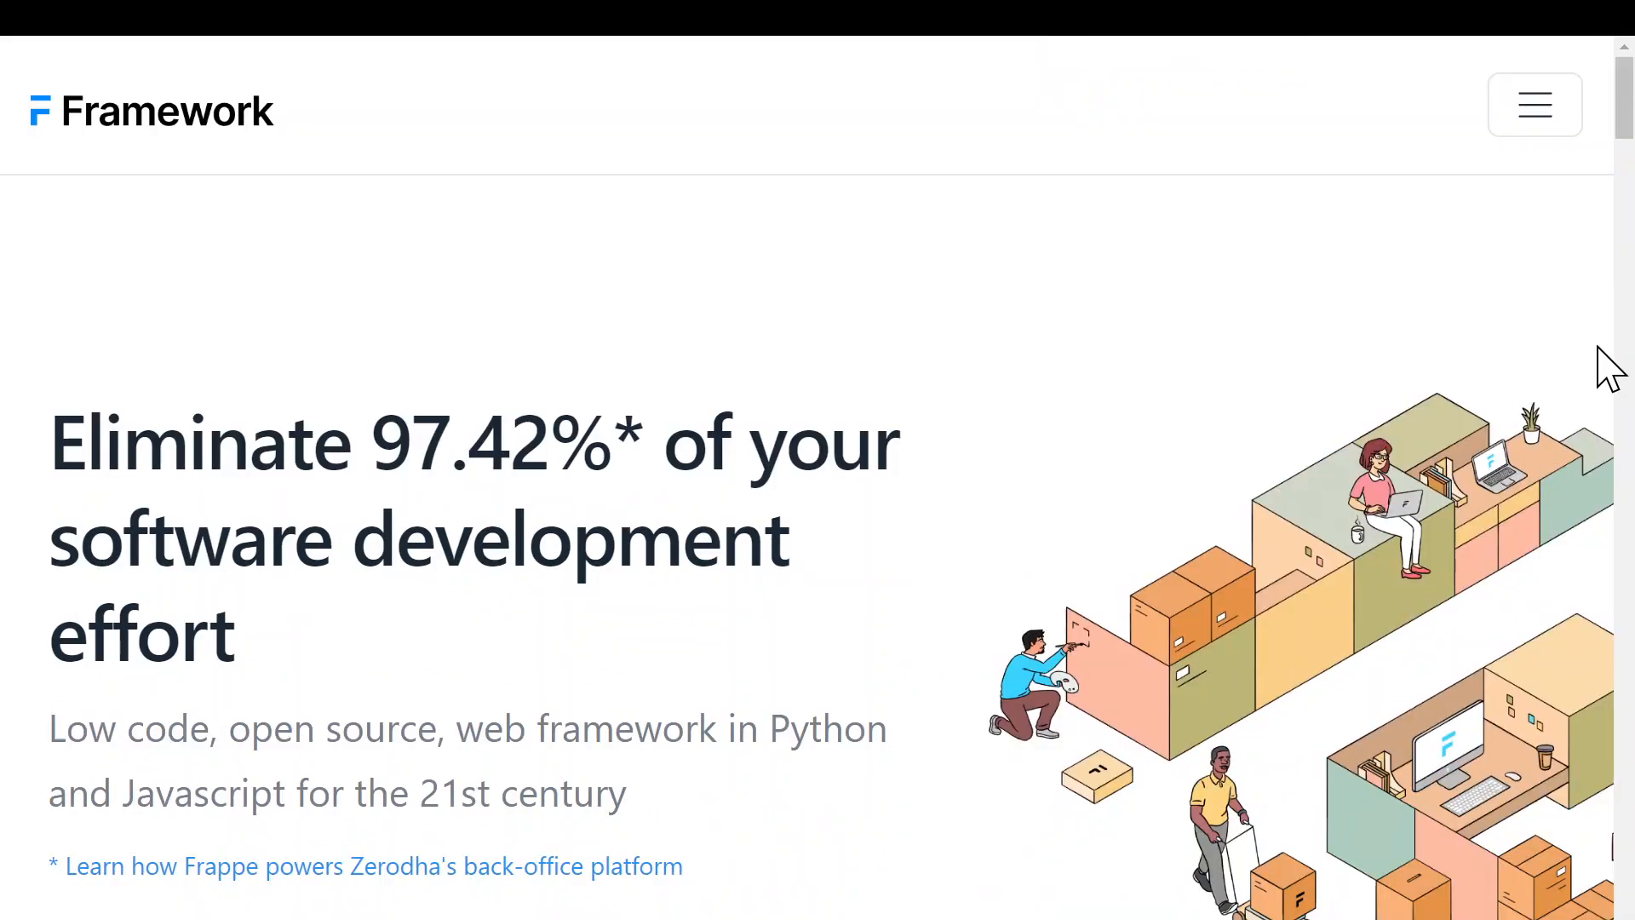
- Scroll down the Frappe Framework homepage and open the Get Started documentation Introduction page
scroll(943, 572, "down", 2)
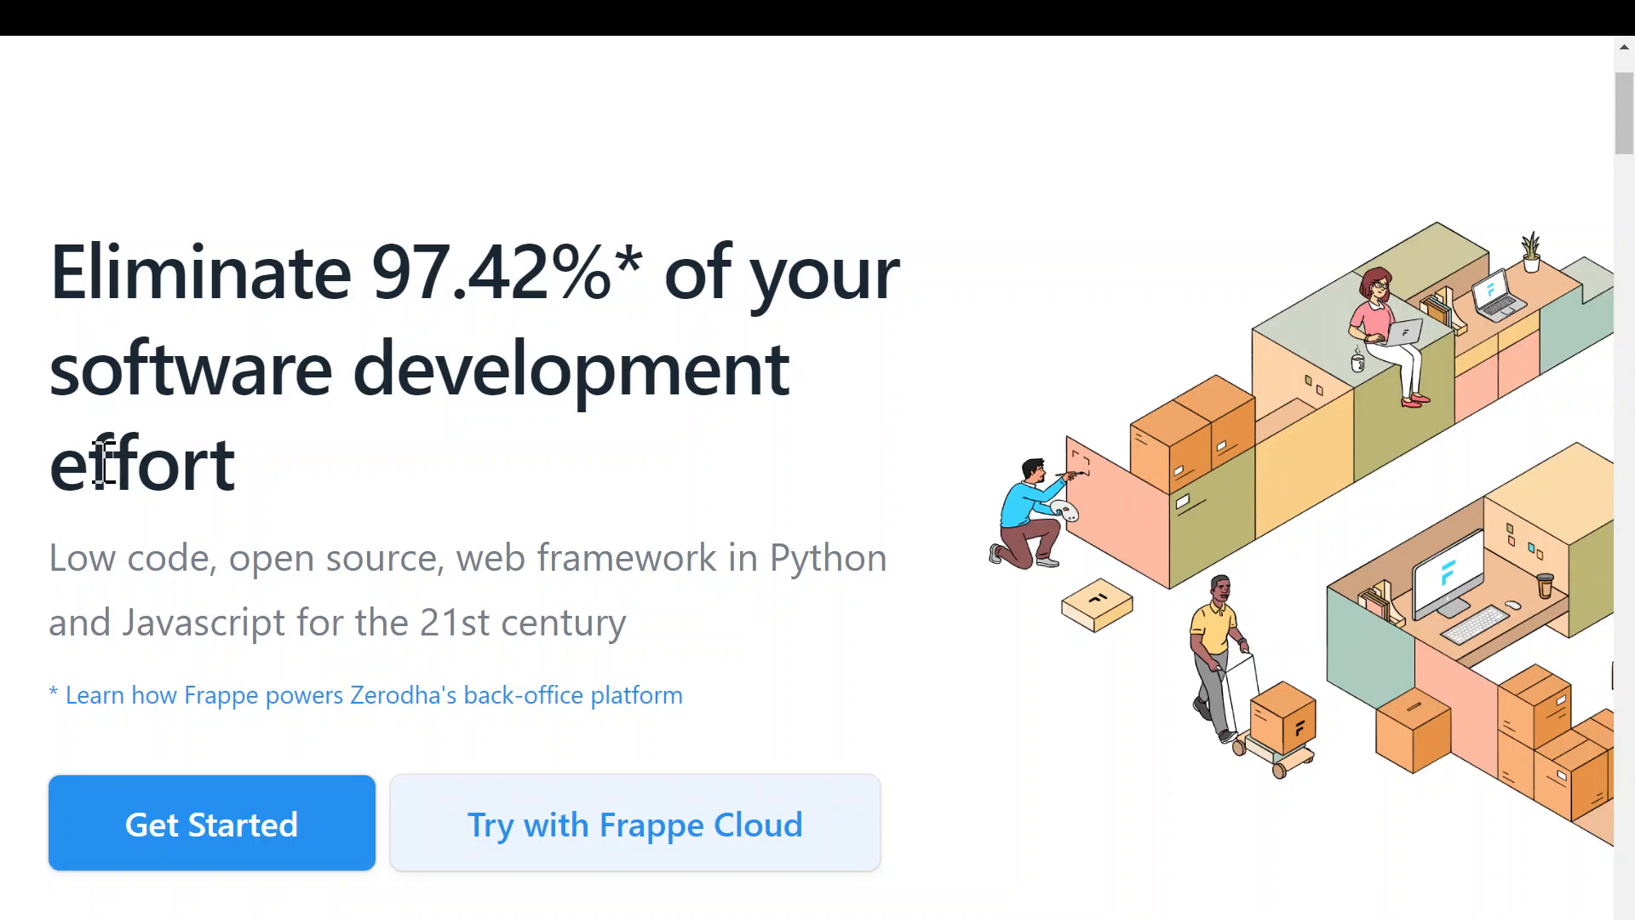
scroll(694, 631, "down", 2)
scroll(884, 657, "down", 2)
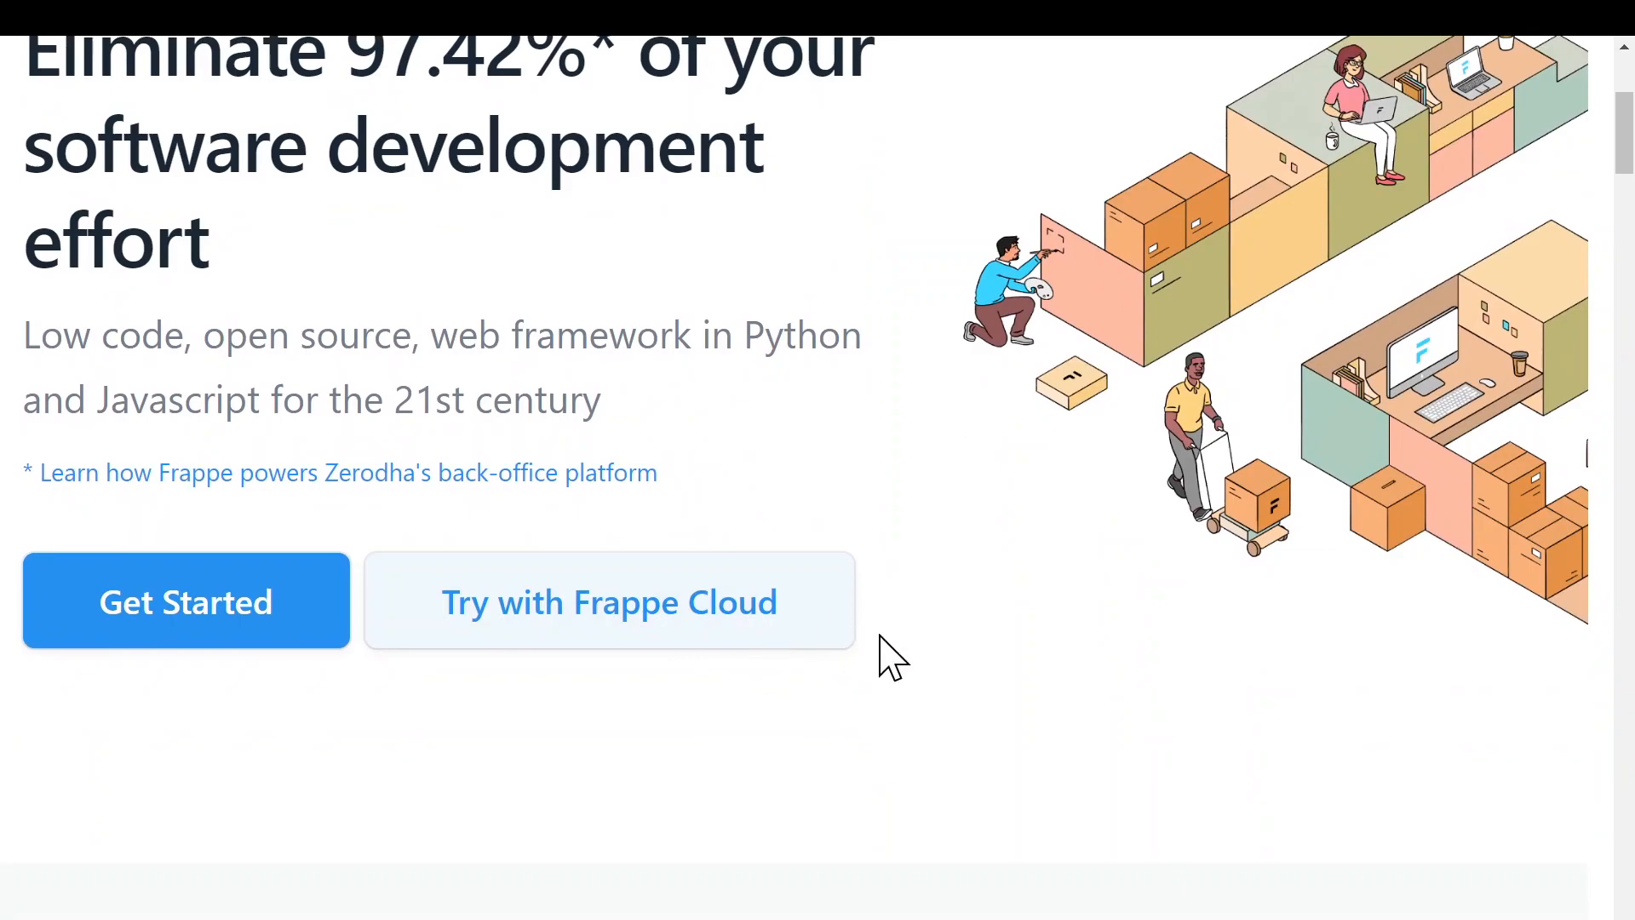
left_click(231, 564)
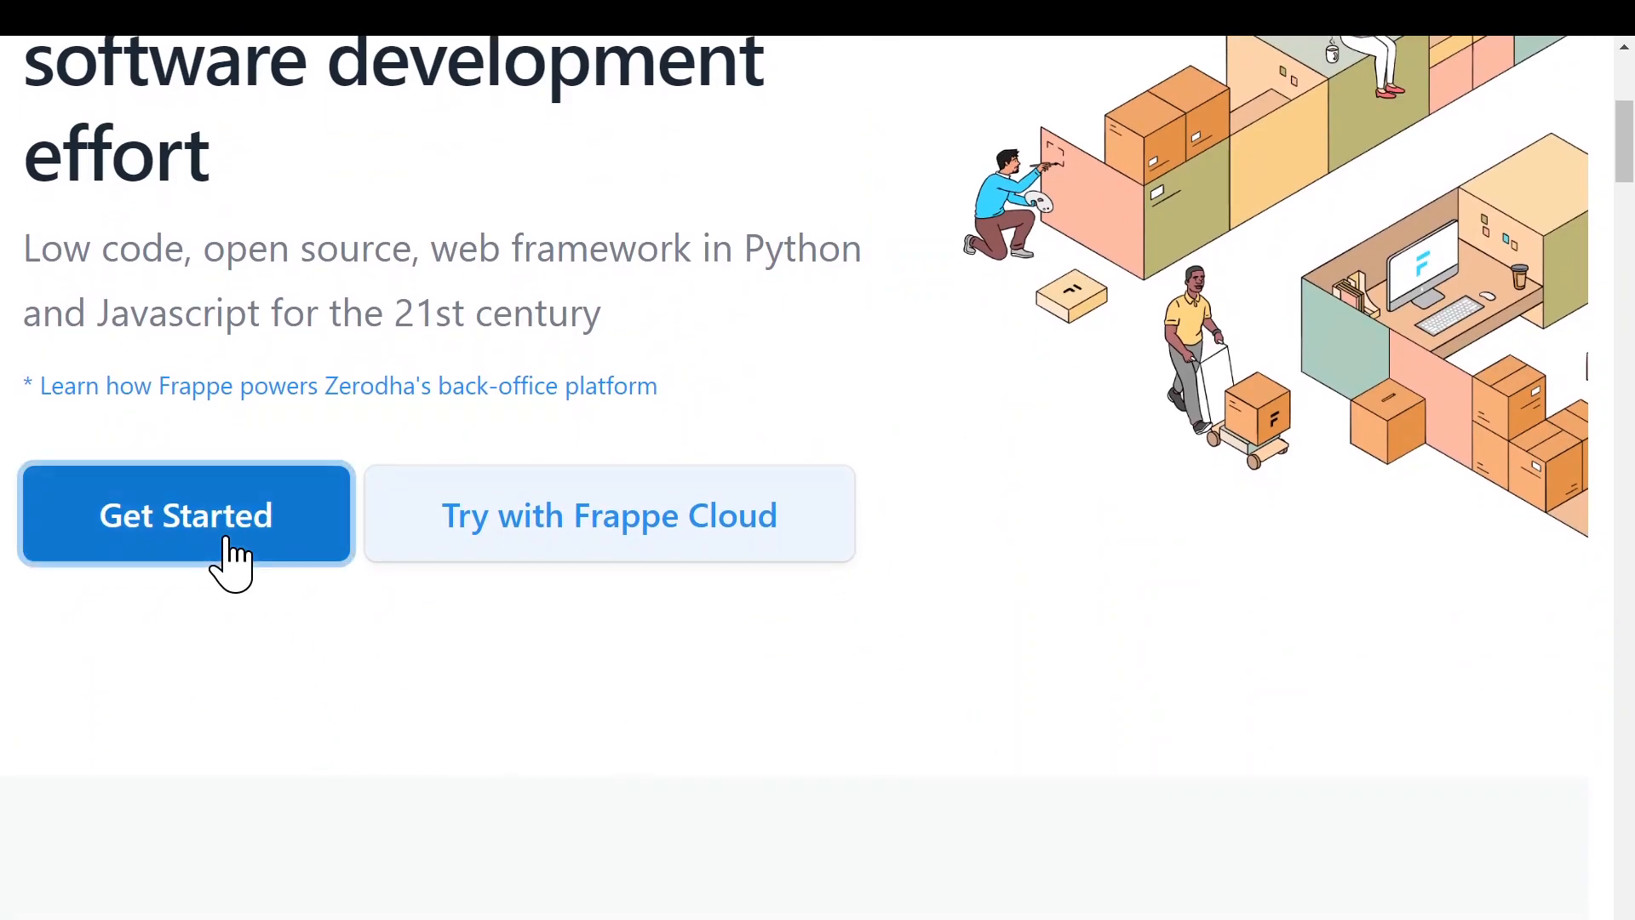
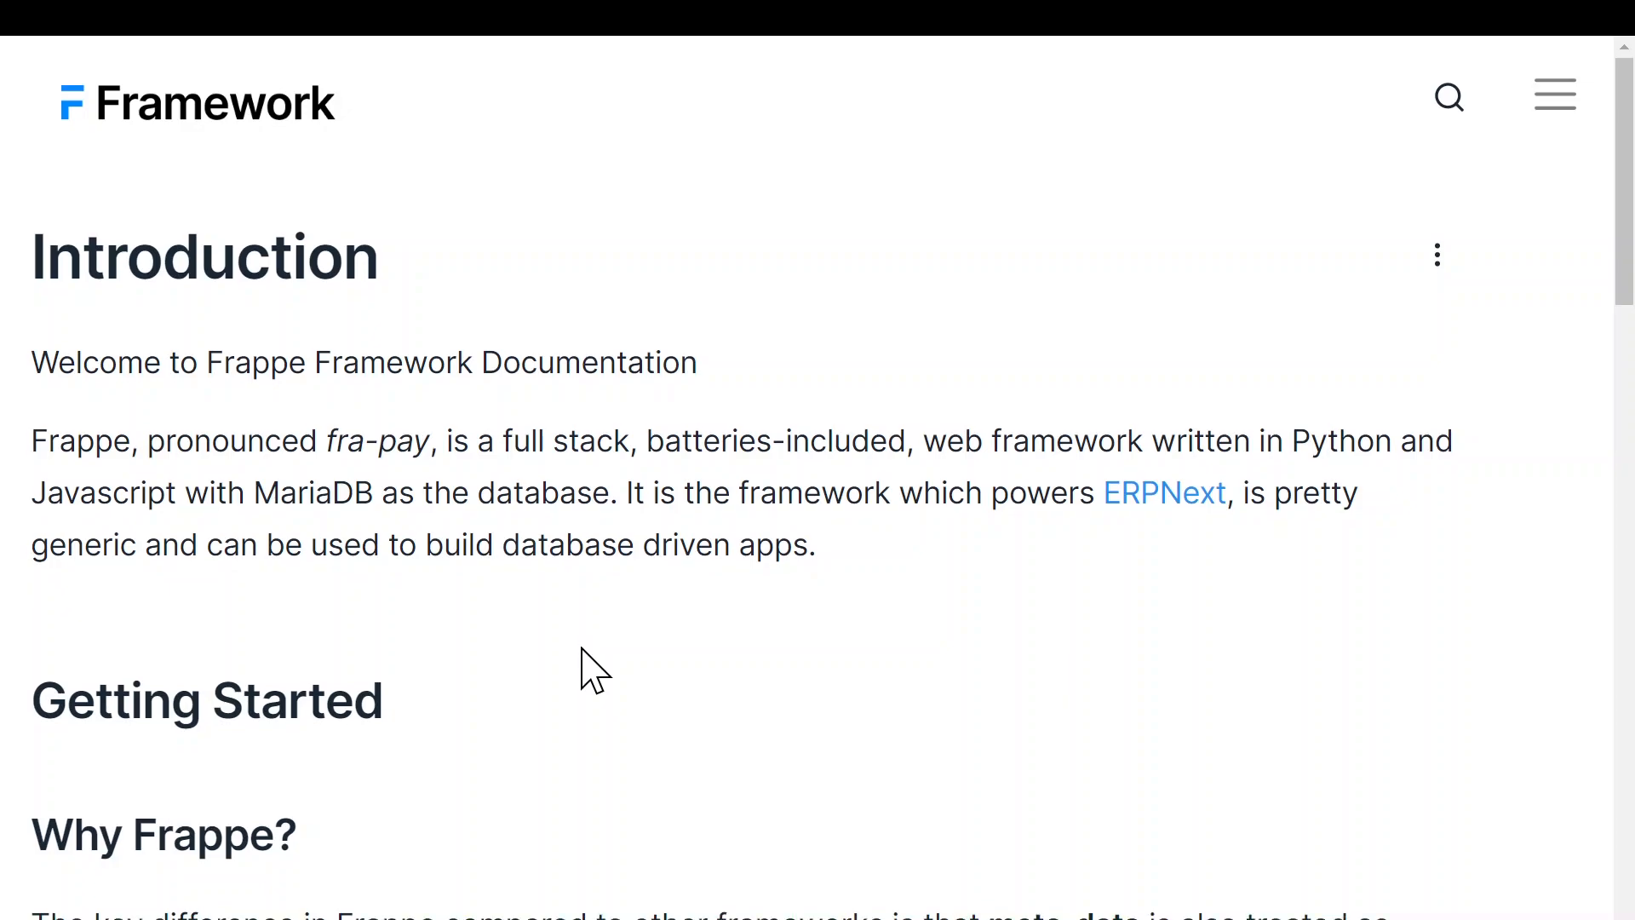
- Scroll the Introduction page down to its Tutorial section and open the Frappe Framework Tutorial page
scroll(583, 652, "down", 10)
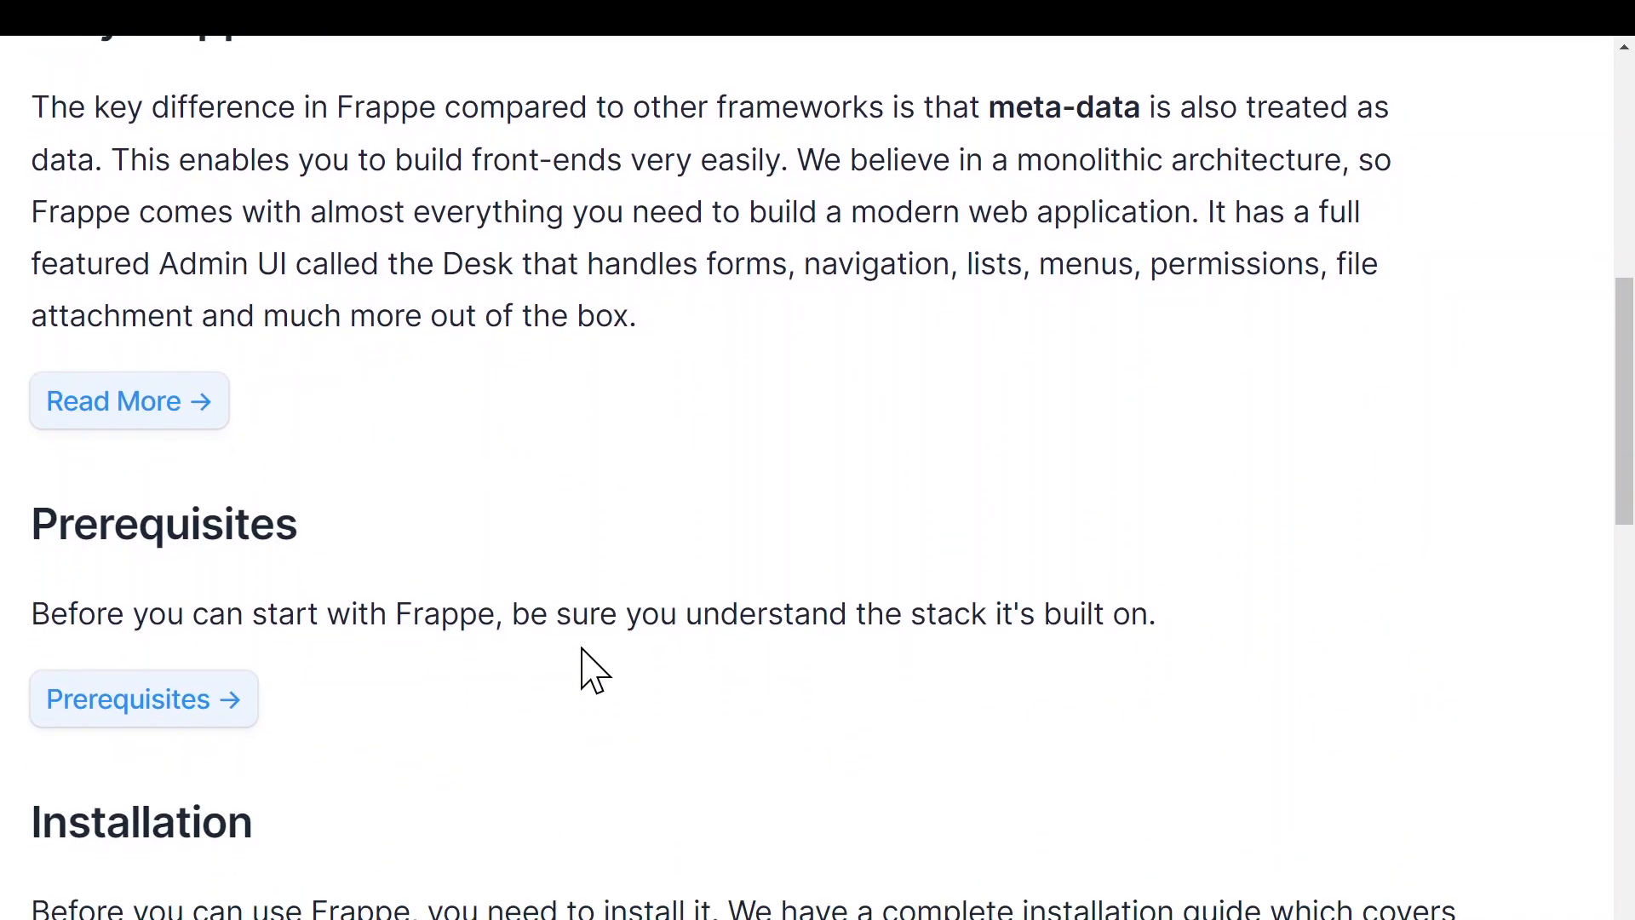
scroll(504, 597, "up", 3)
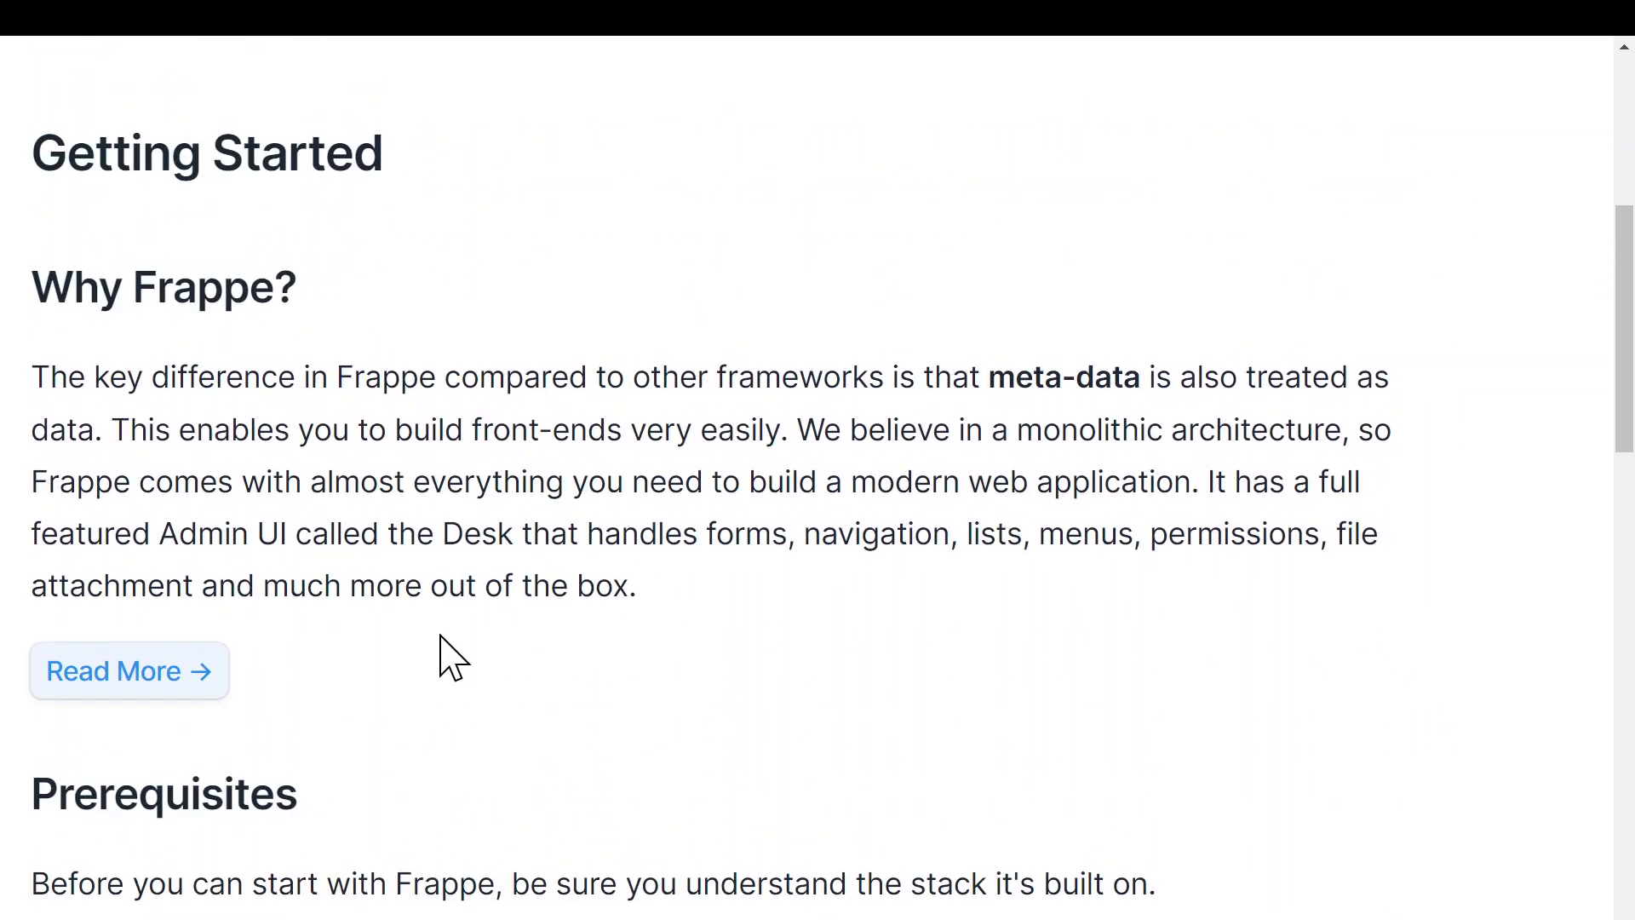
scroll(442, 657, "down", 9)
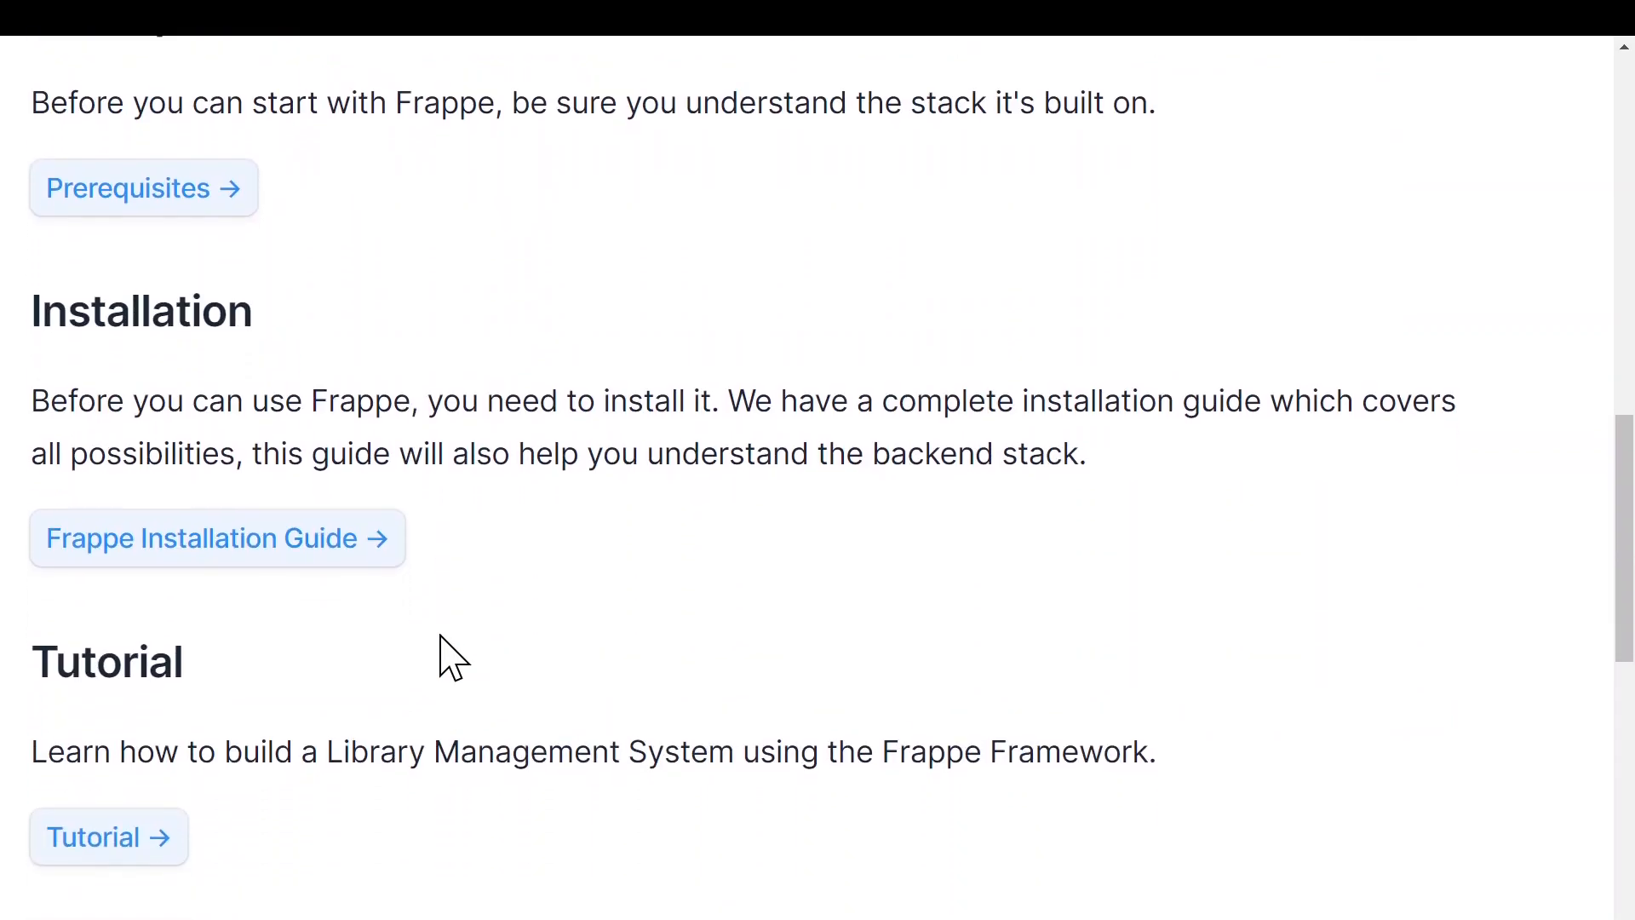
scroll(442, 657, "down", 4)
left_click(132, 566)
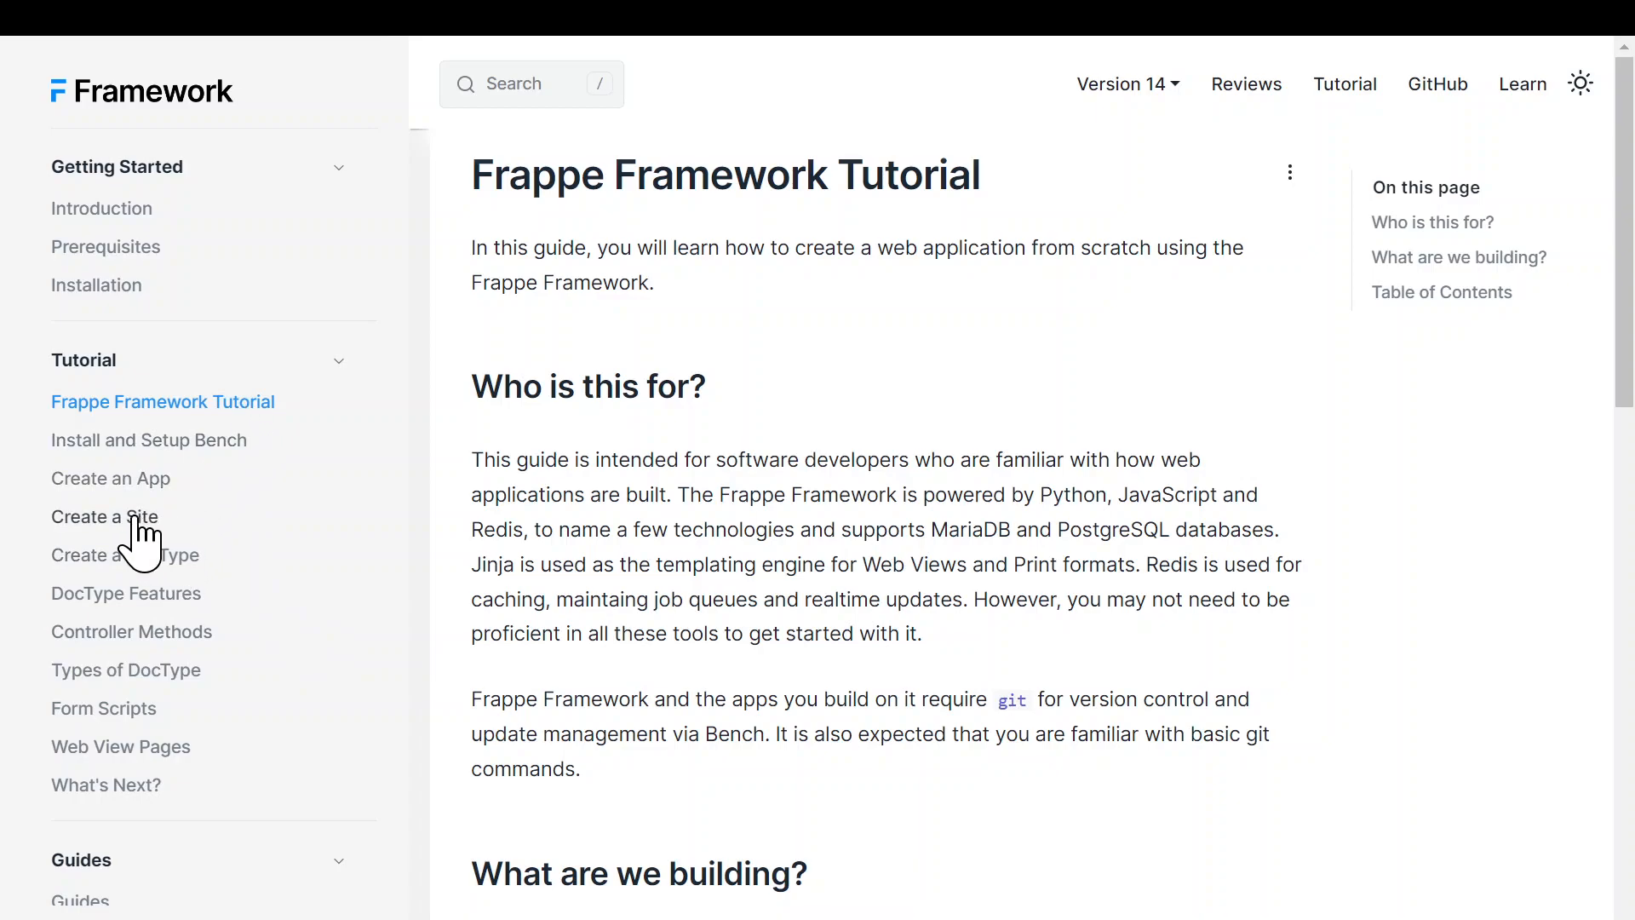
- Open the 'Create a DocType' tutorial and scroll through its Article fields list
left_click(179, 558)
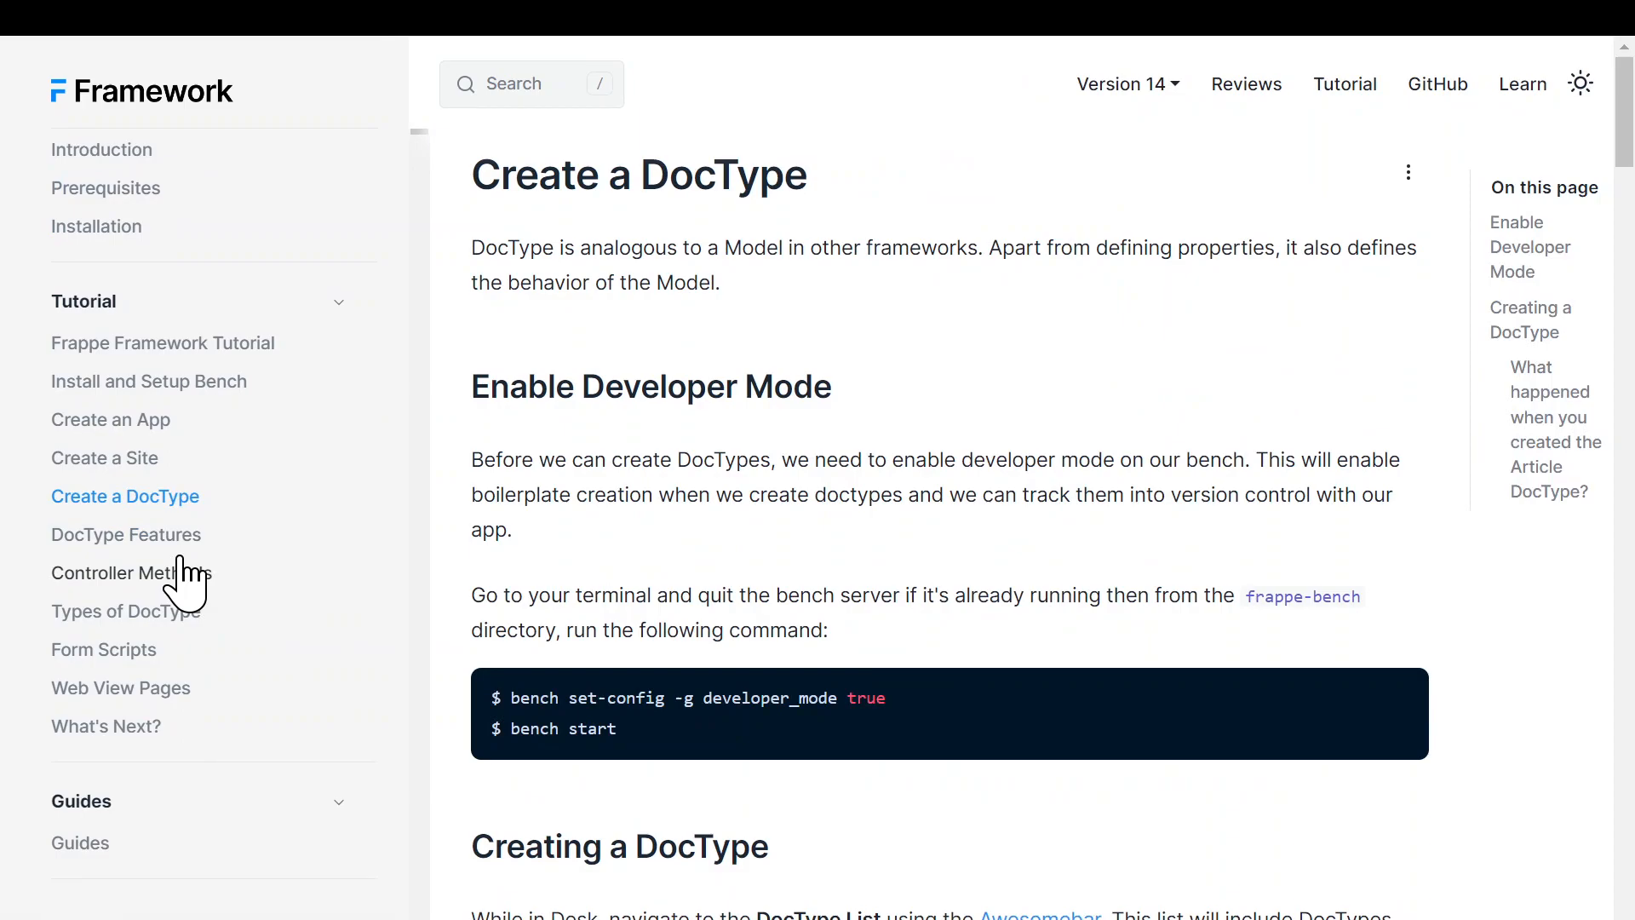
scroll(824, 596, "down", 5)
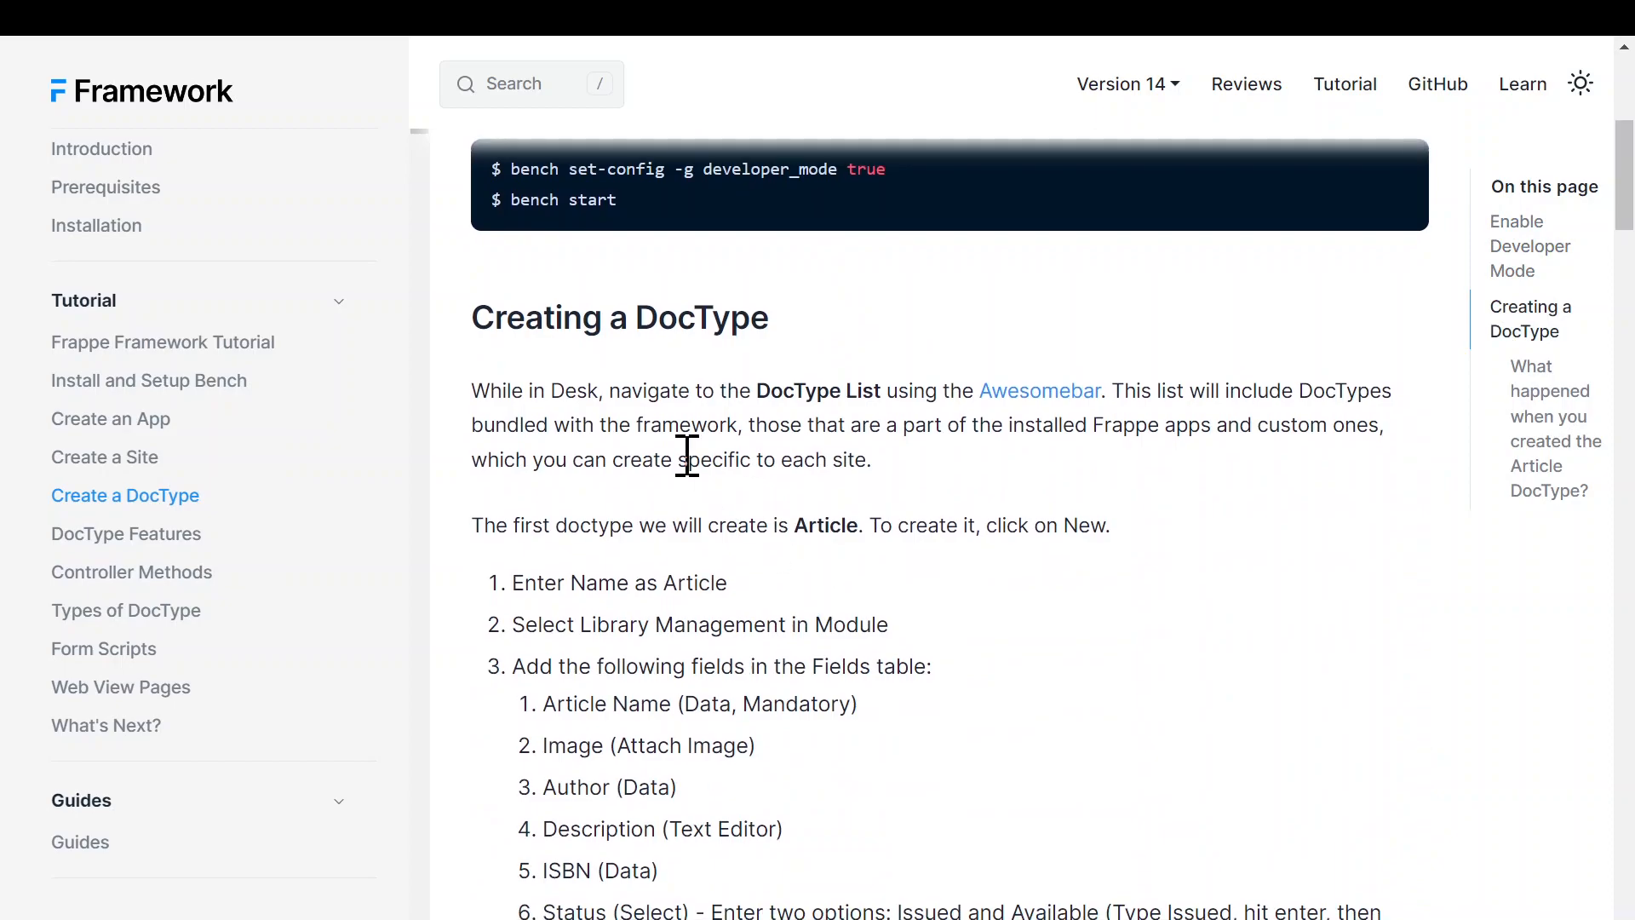
scroll(652, 572, "down", 1)
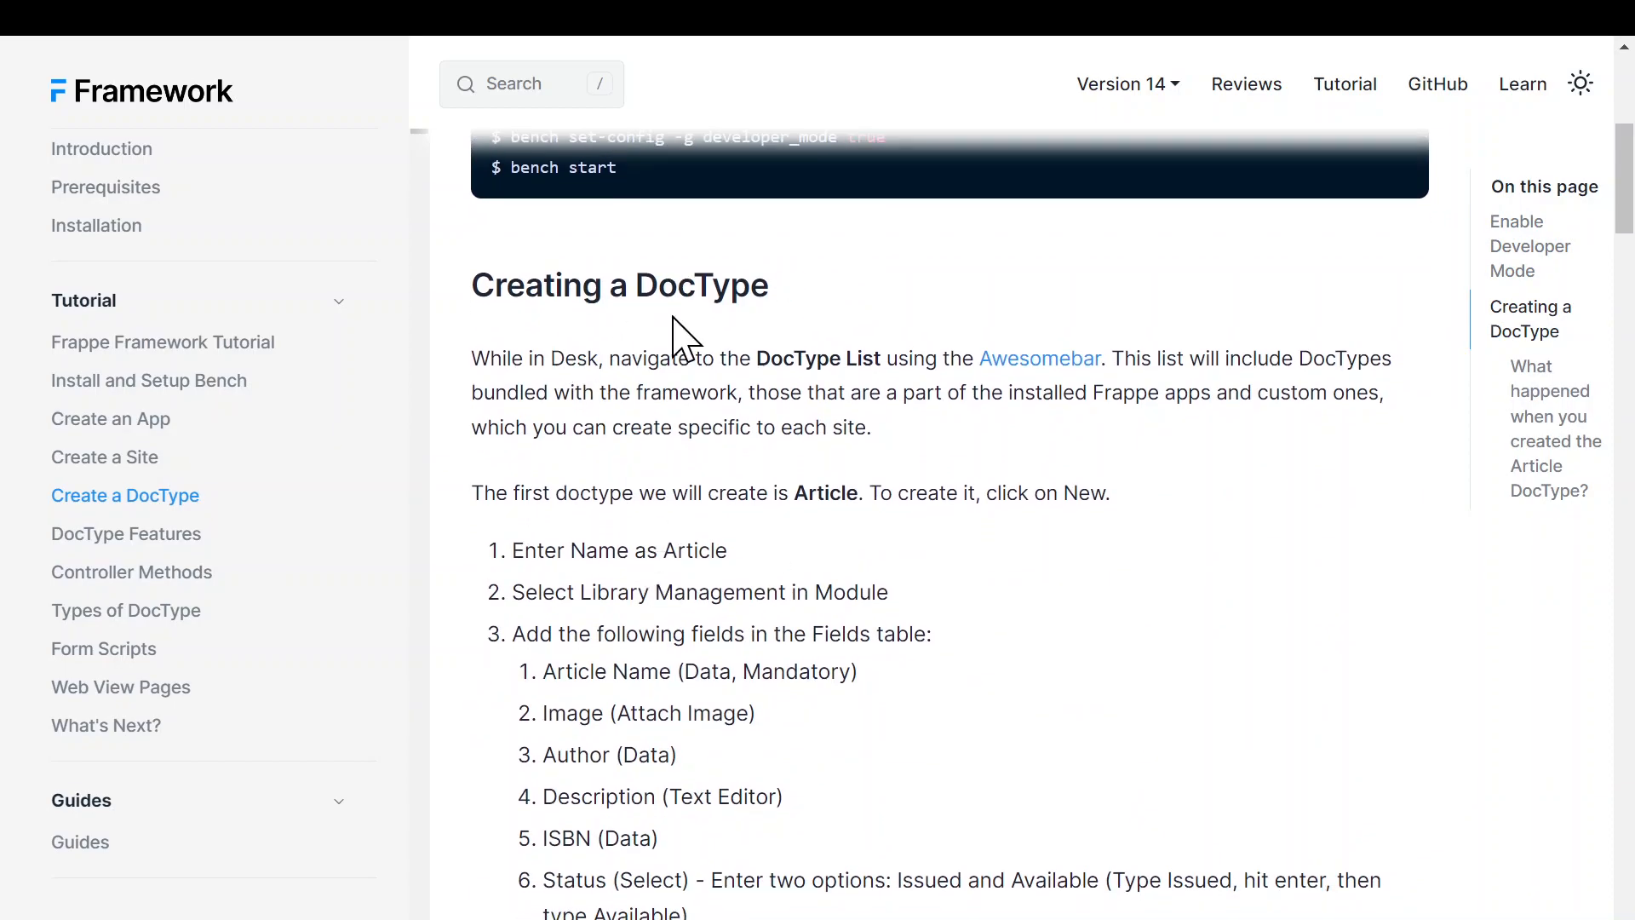
scroll(704, 343, "up", 2)
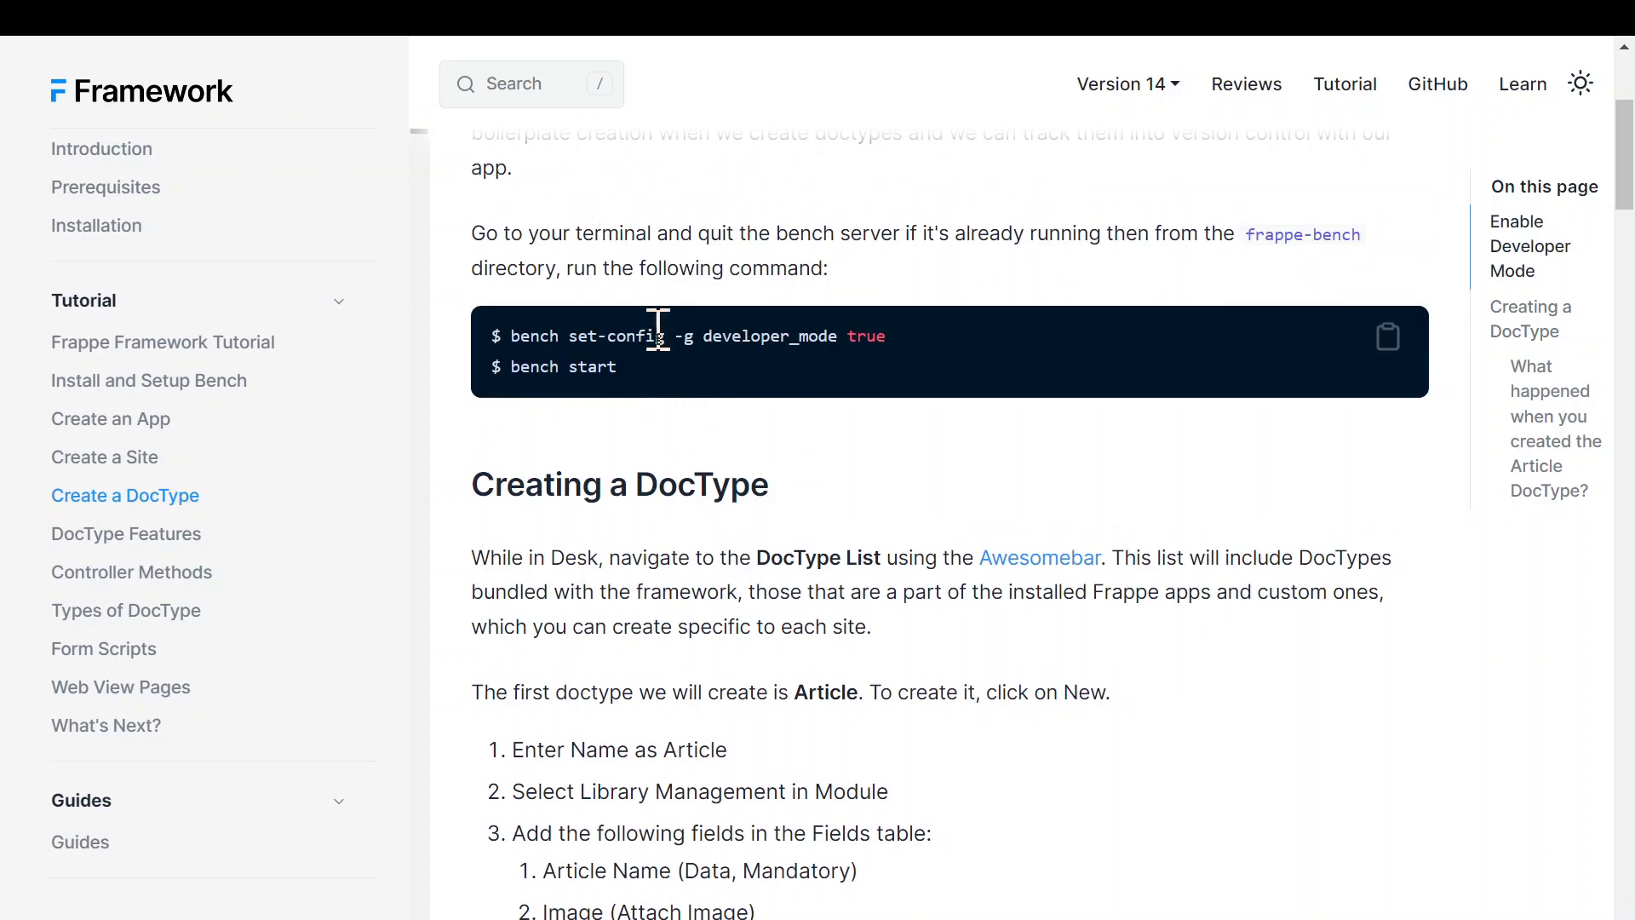
scroll(658, 335, "down", 1)
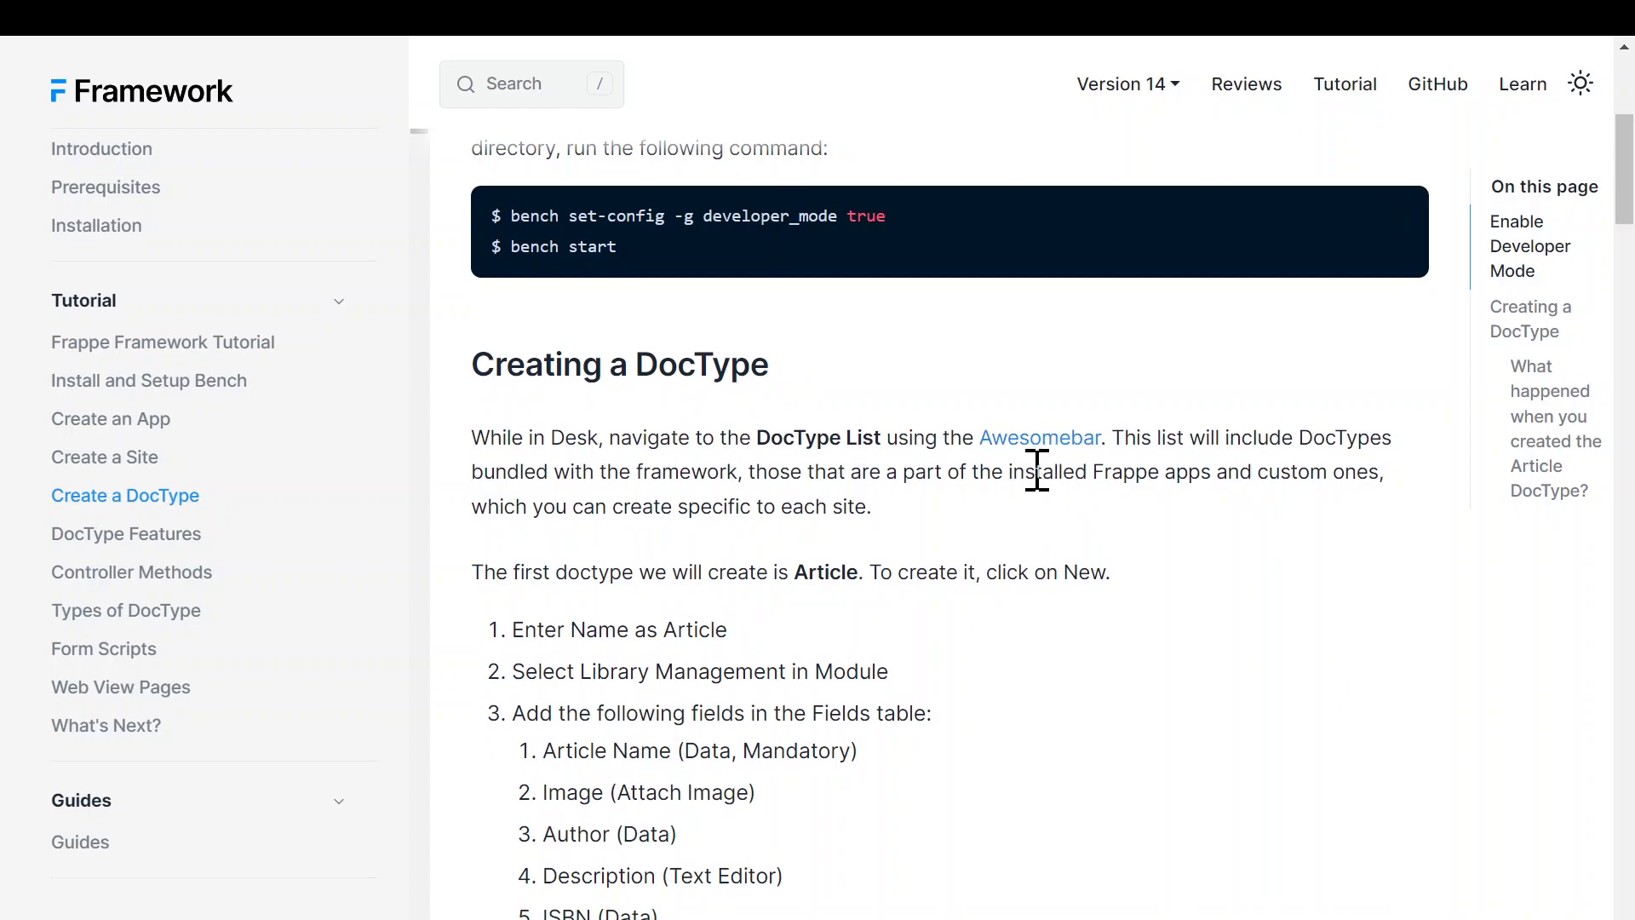
scroll(1077, 655, "down", 1)
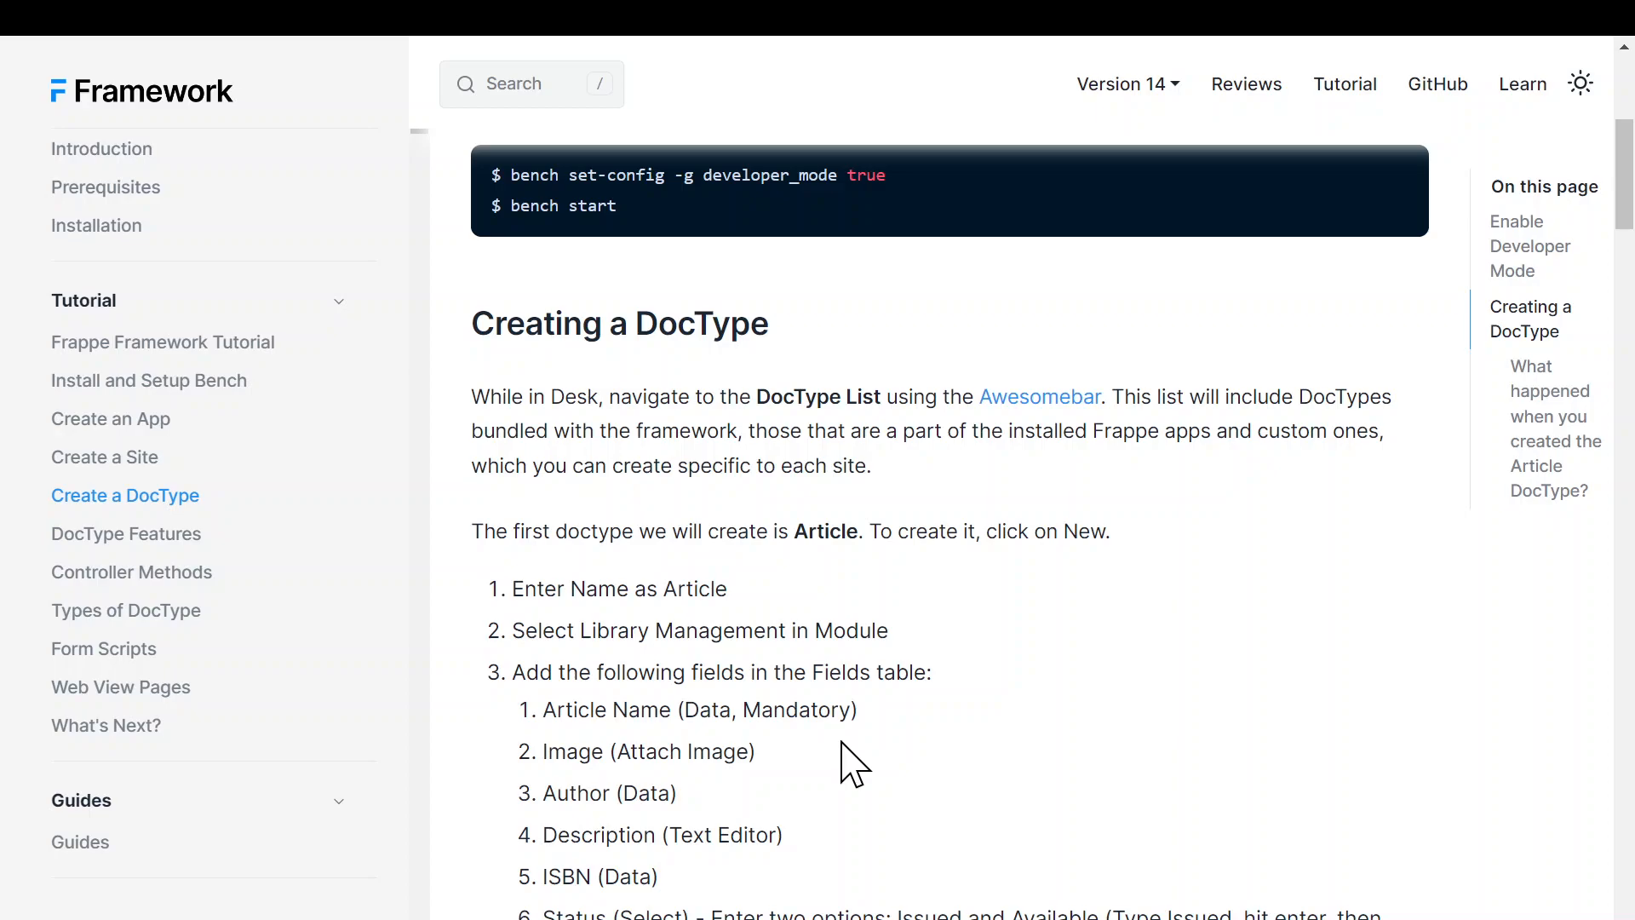
scroll(852, 764, "down", 3)
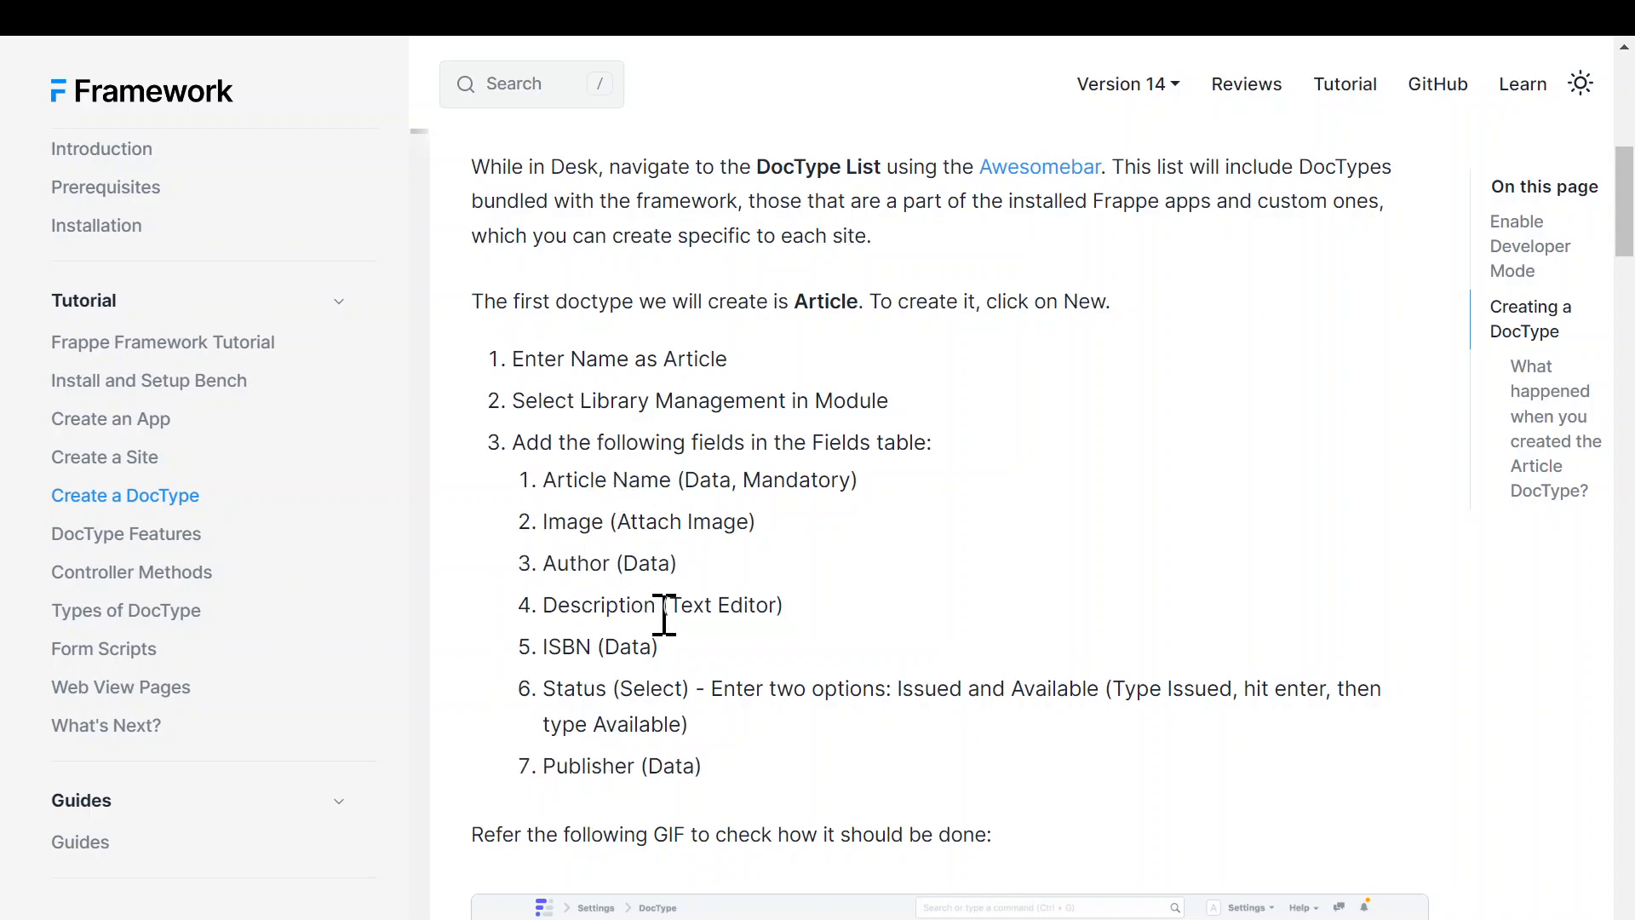
scroll(666, 613, "down", 2)
- Scroll to the GIF below 'Publisher (Data)' and exit full-screen mode with F11
scroll(664, 614, "down", 5)
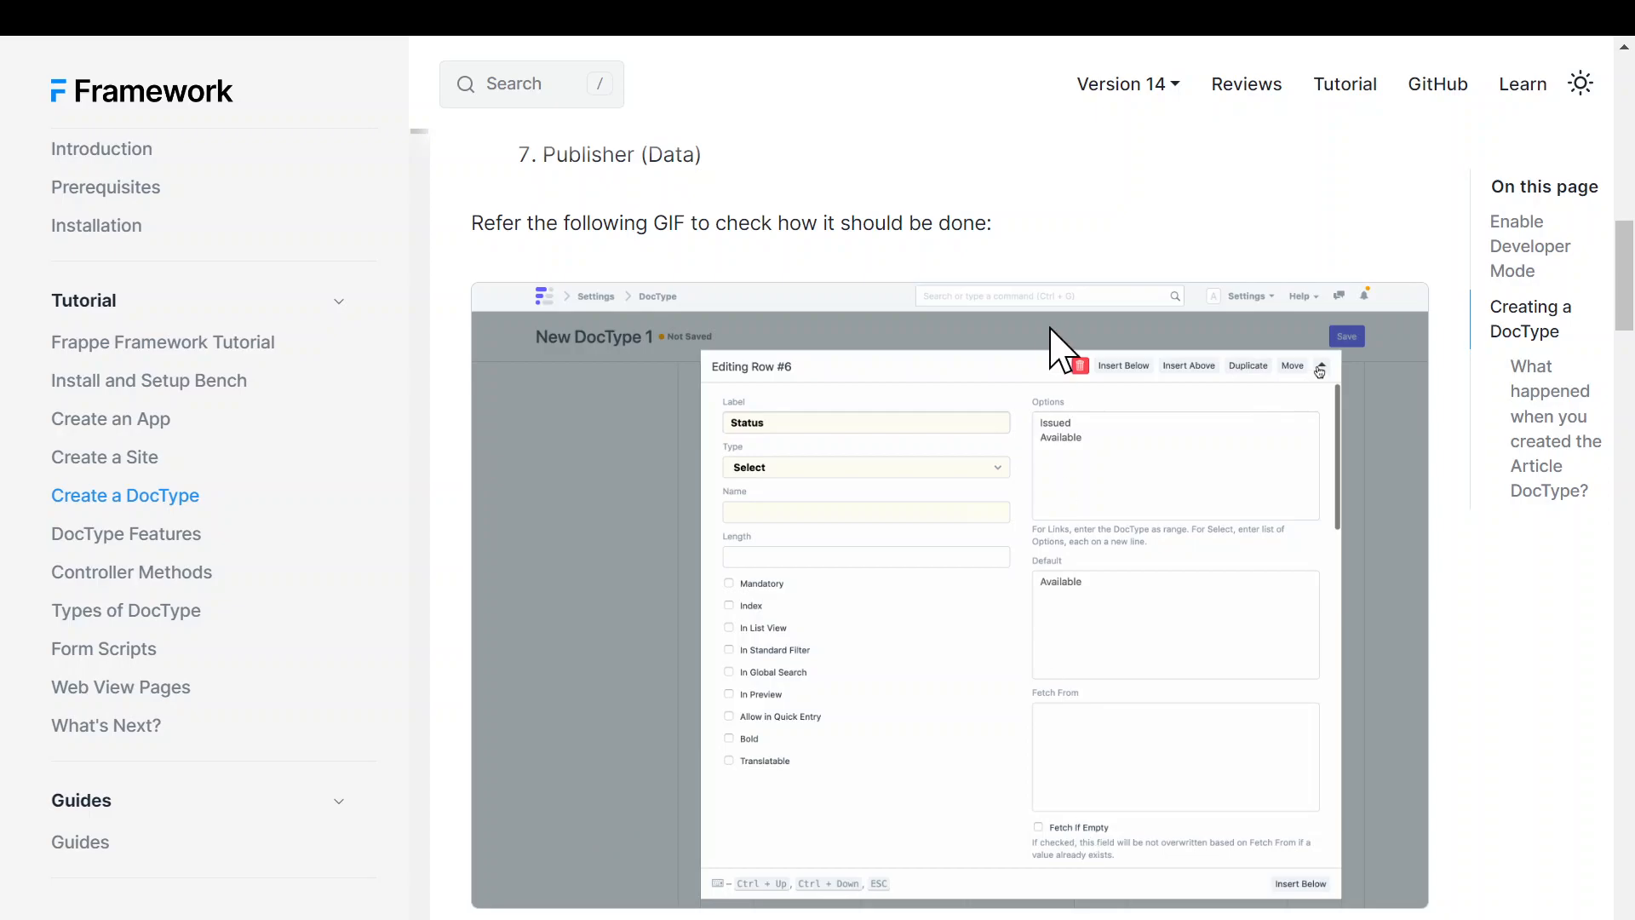
key("F11")
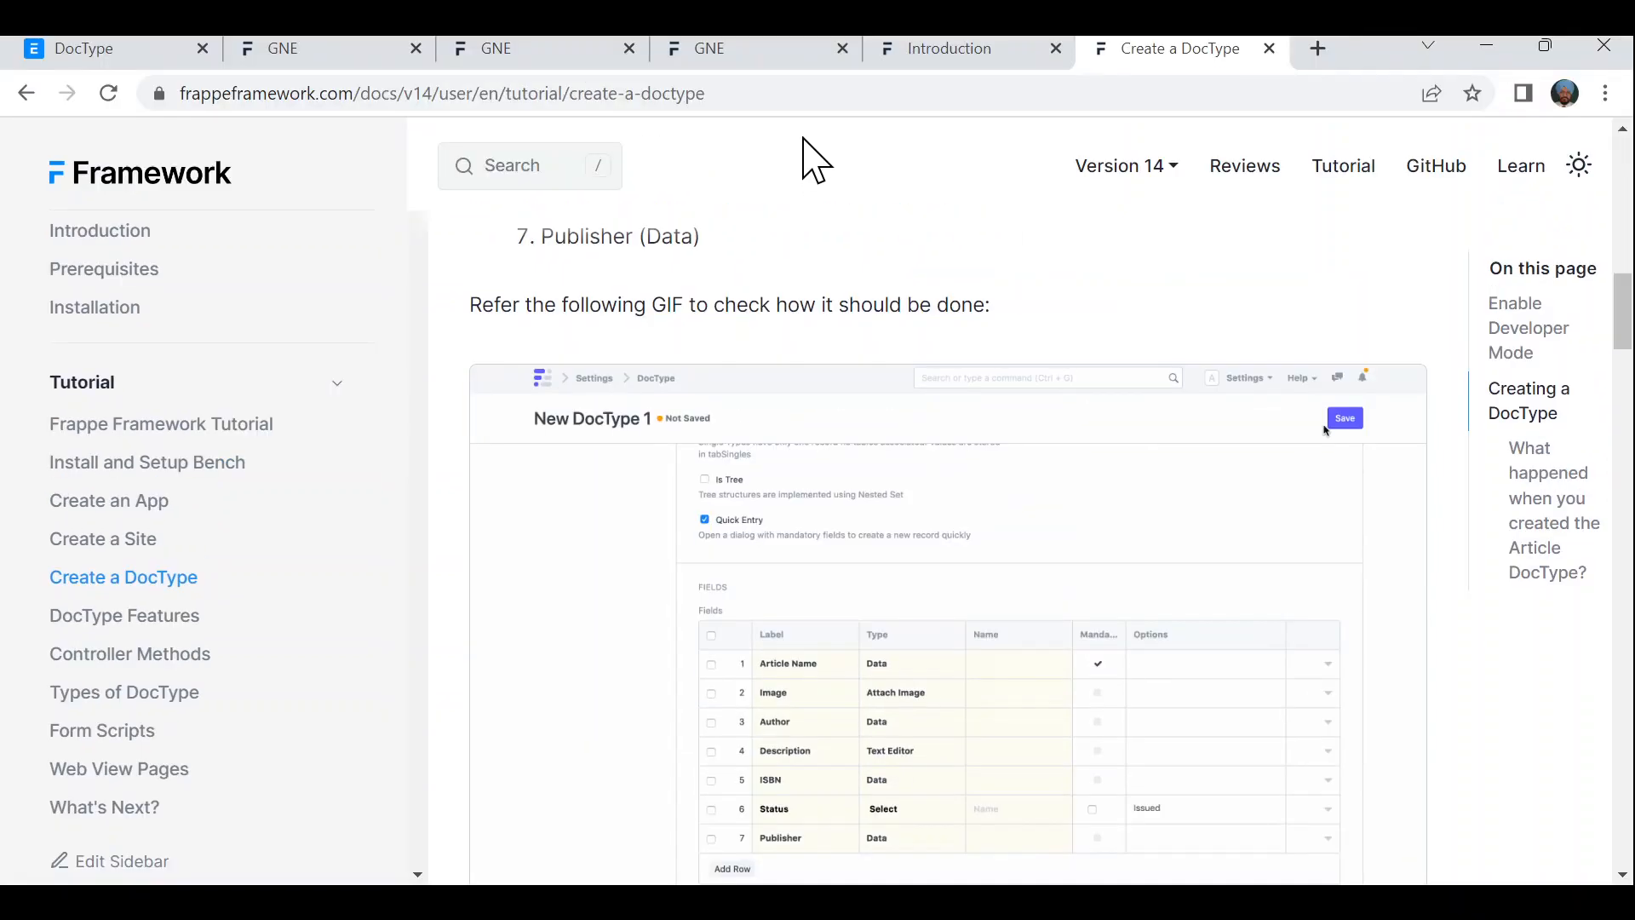